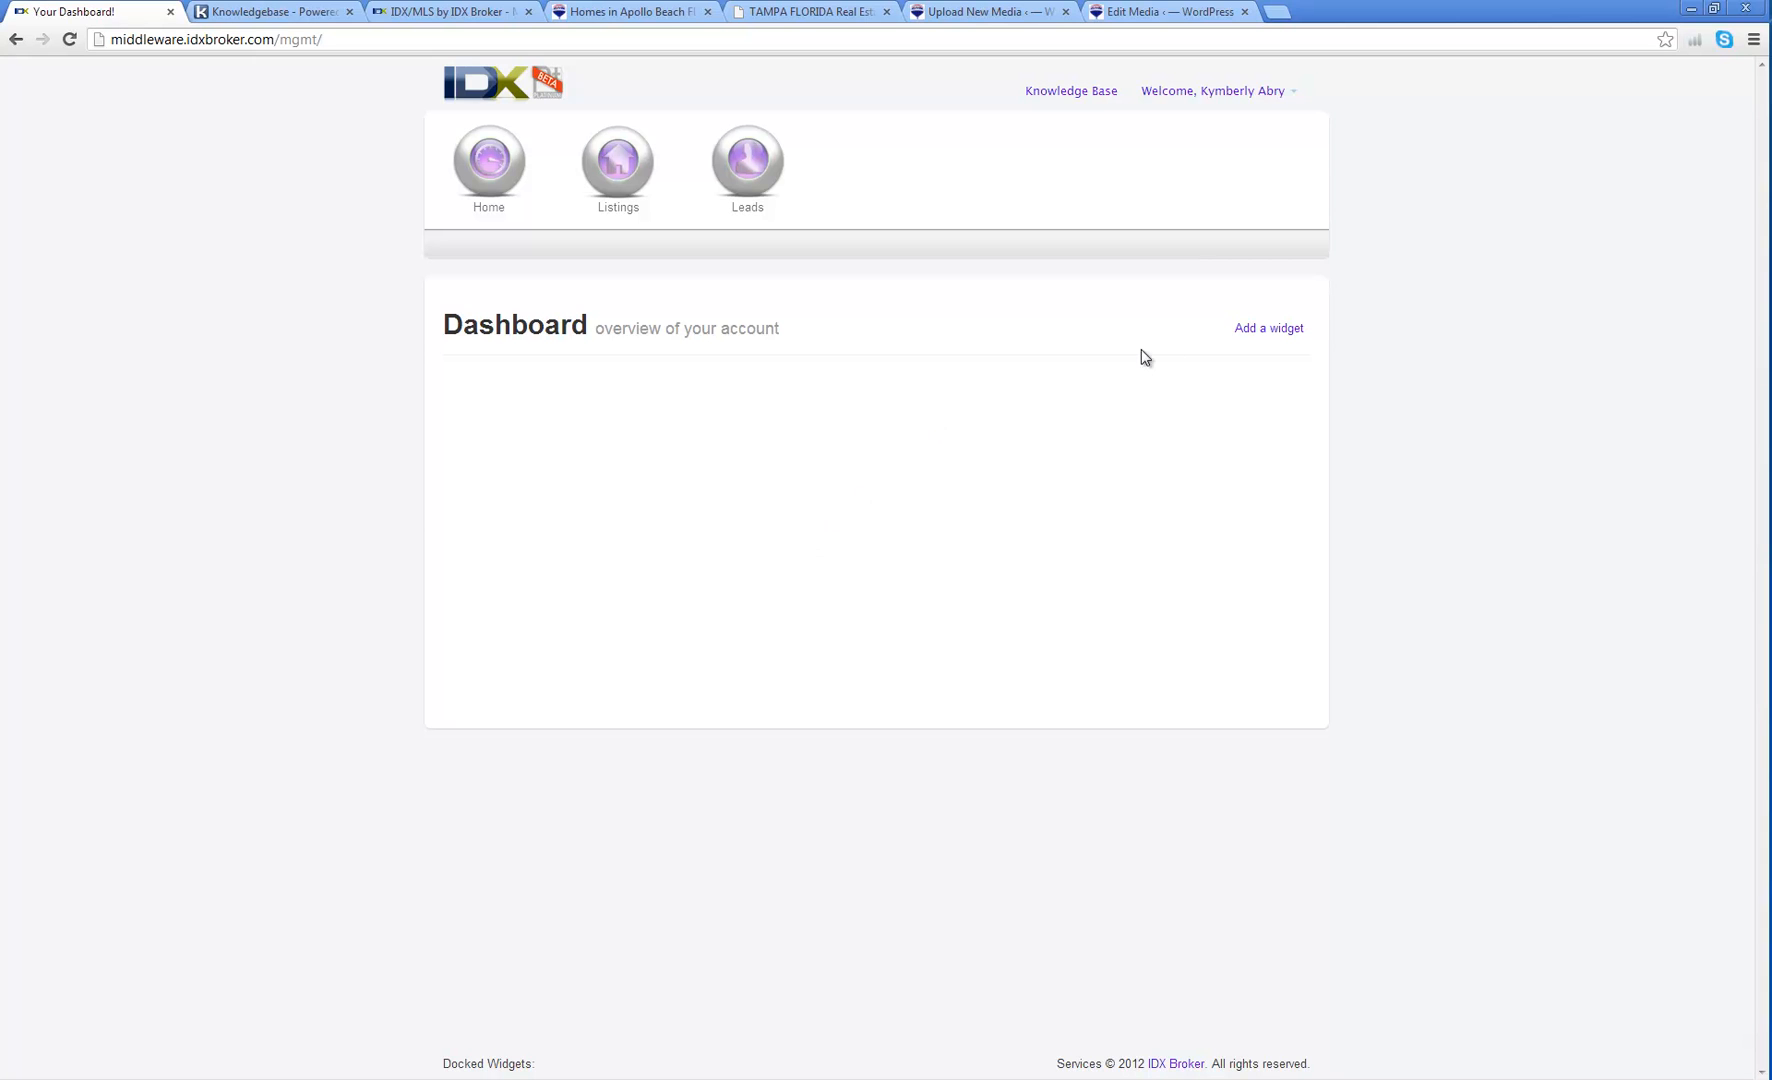
Step: Add Quick Links, then Tips And Tricks, then Recent Leads from the Add a widget list
click(1264, 334)
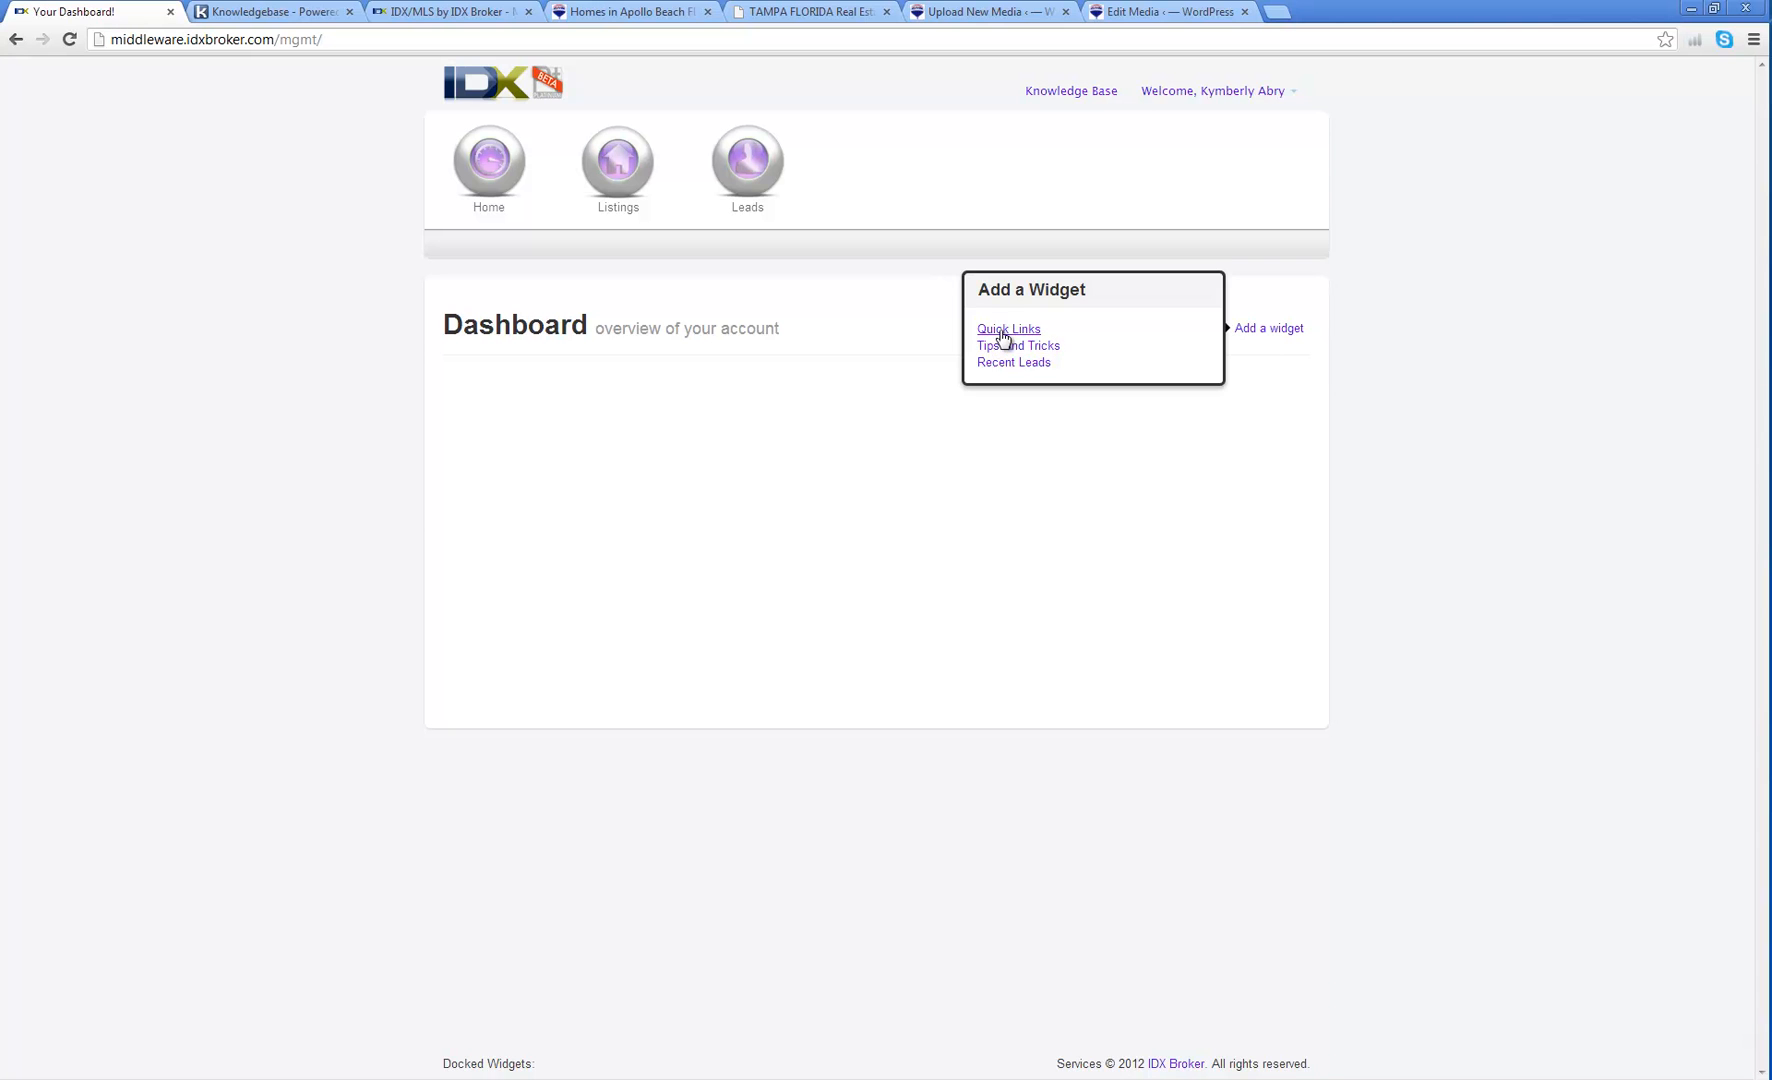
click(1003, 333)
click(1292, 331)
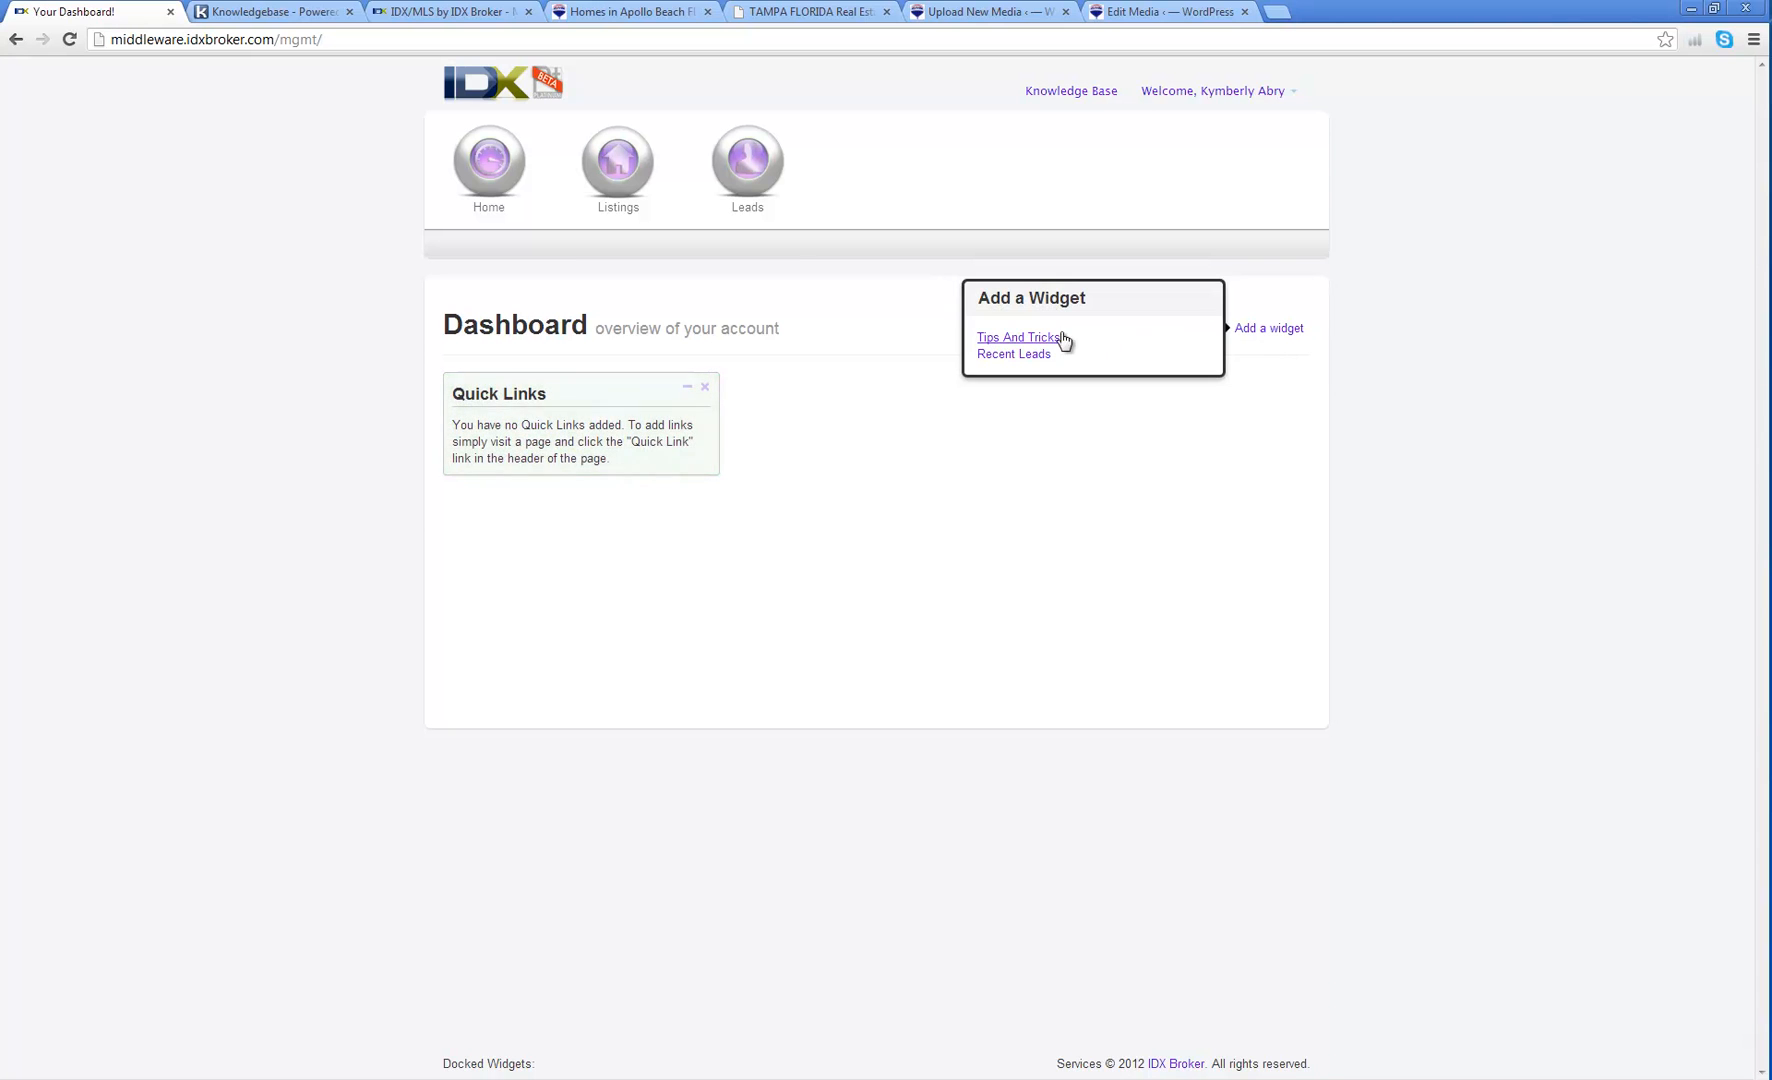
click(1033, 338)
click(1271, 333)
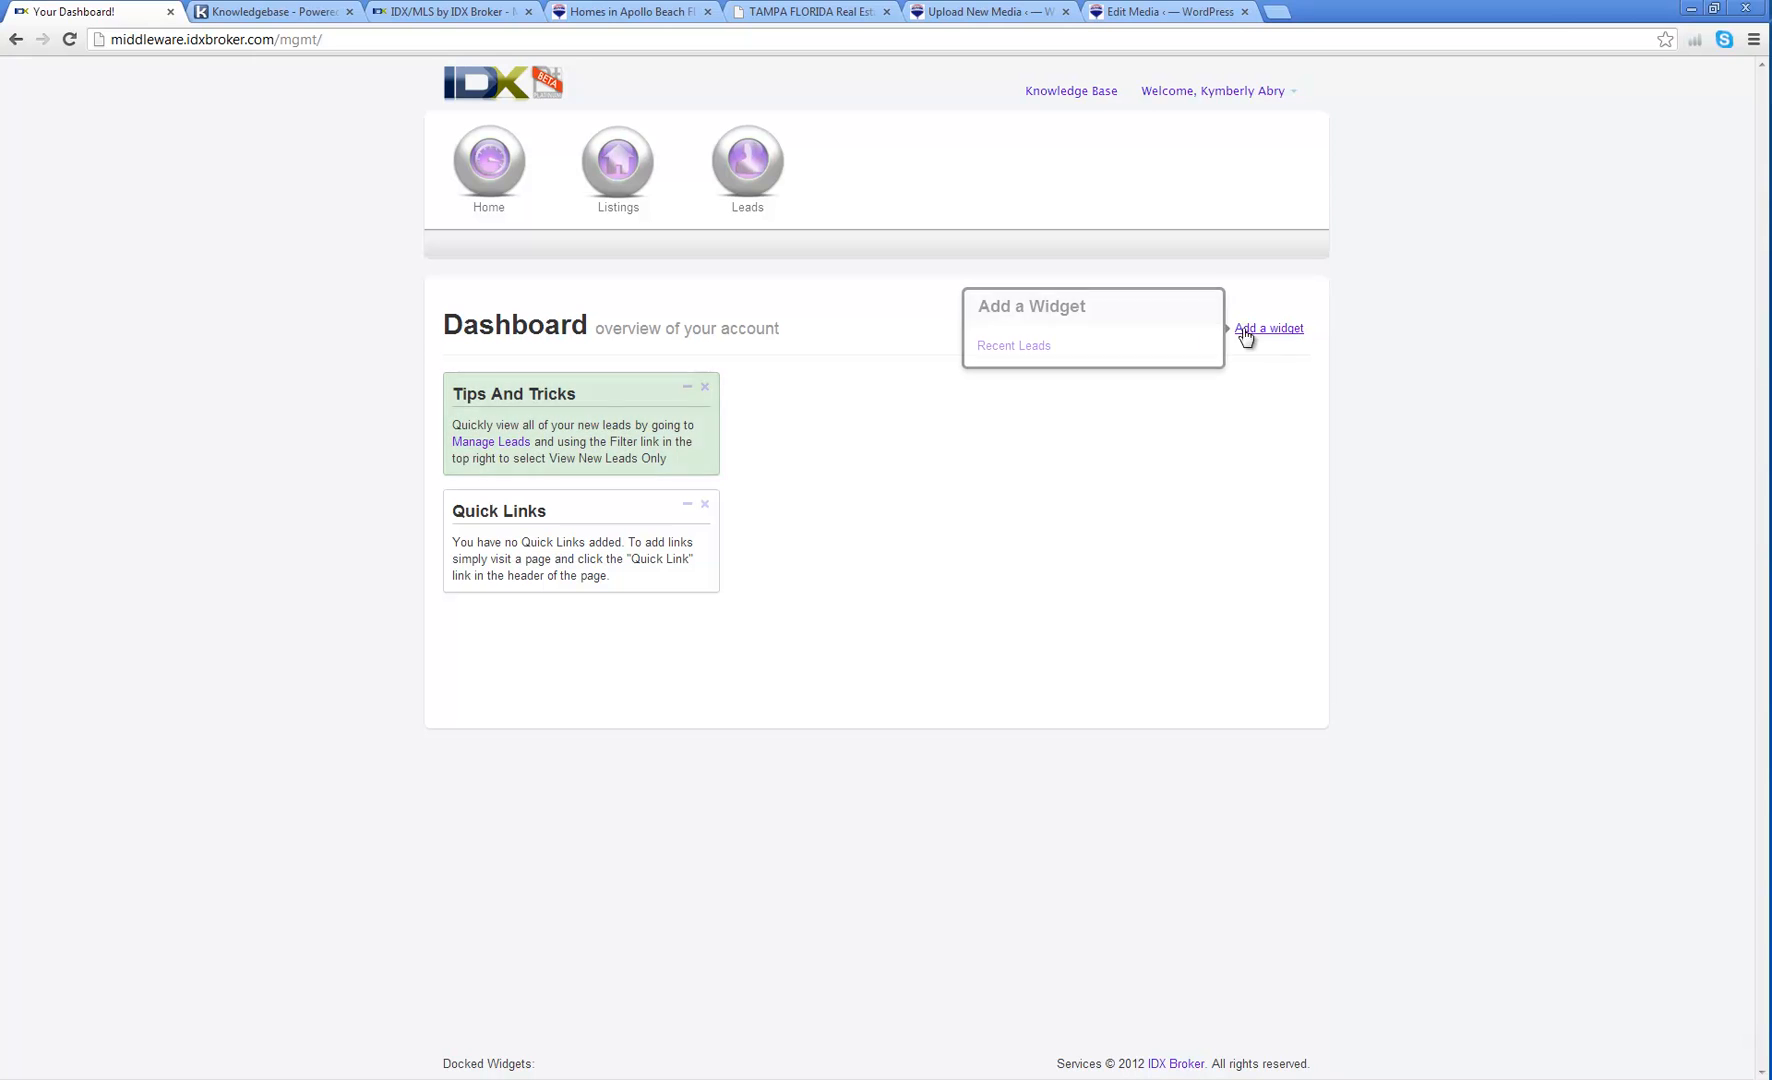
click(1018, 346)
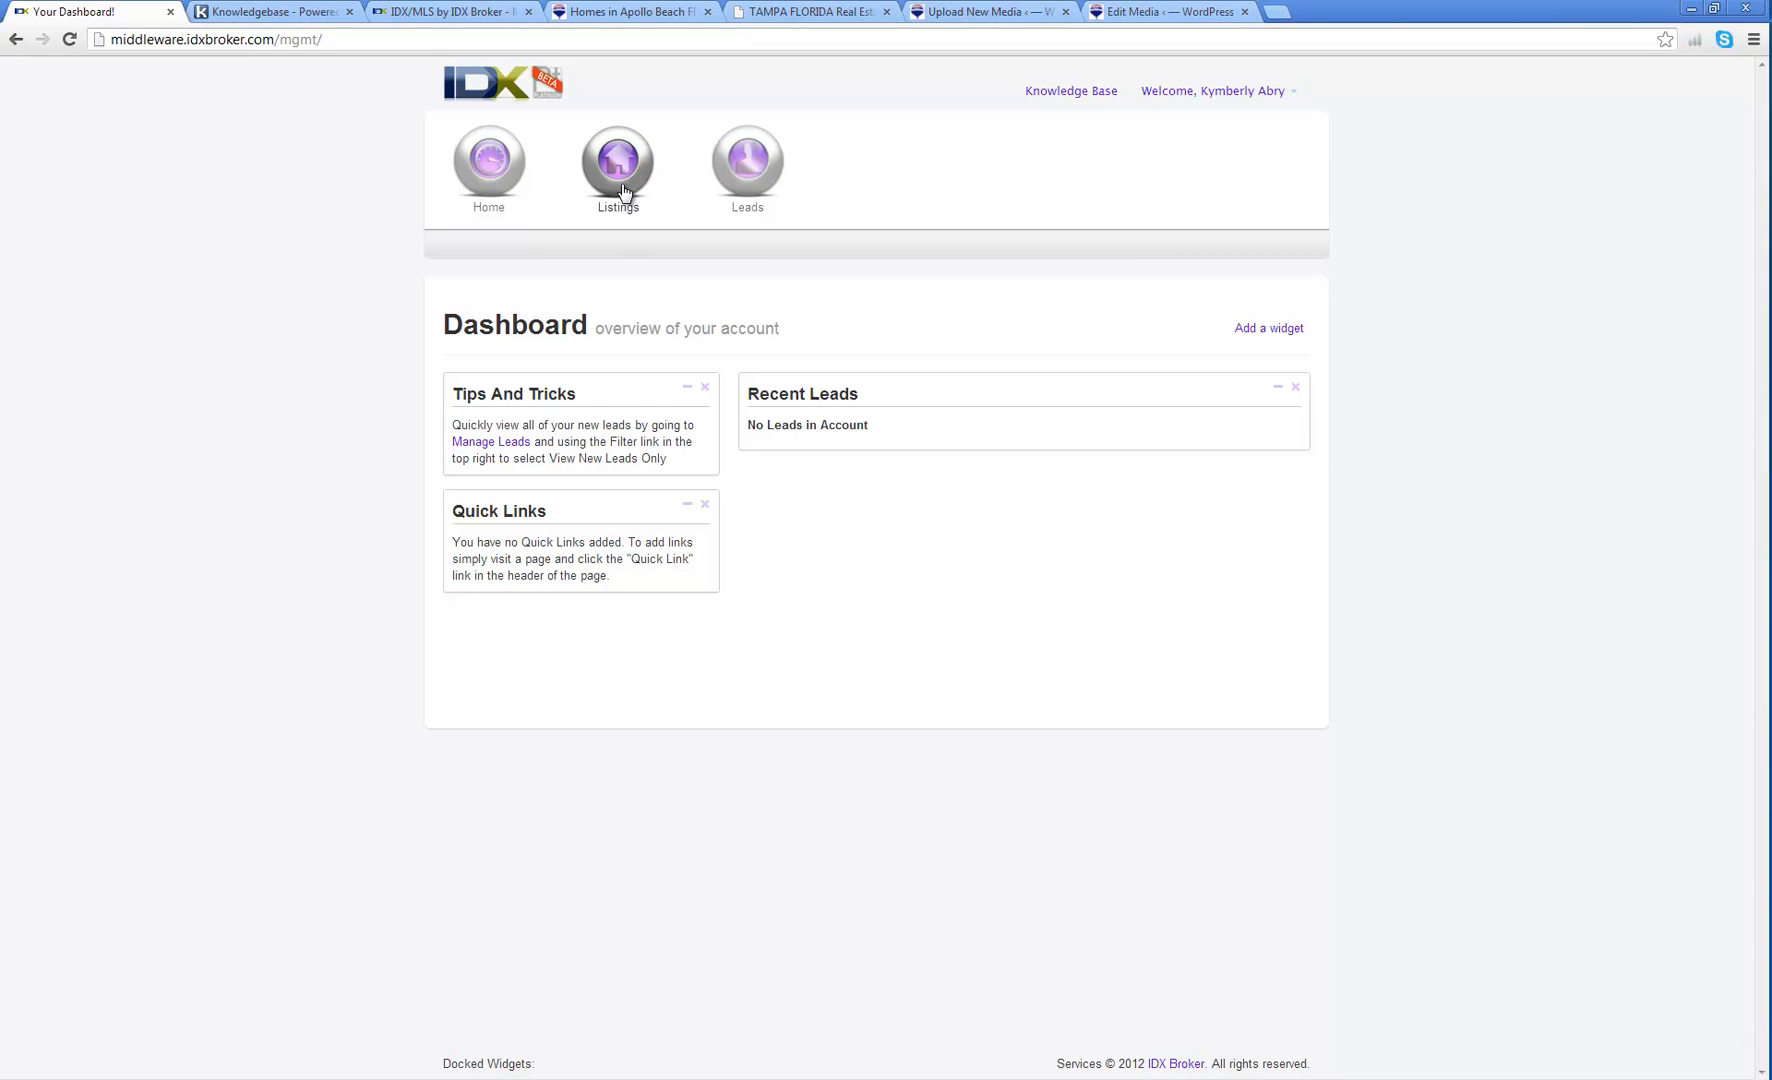
Step: Save the agent Bio page as a dashboard Quick Link
click(498, 185)
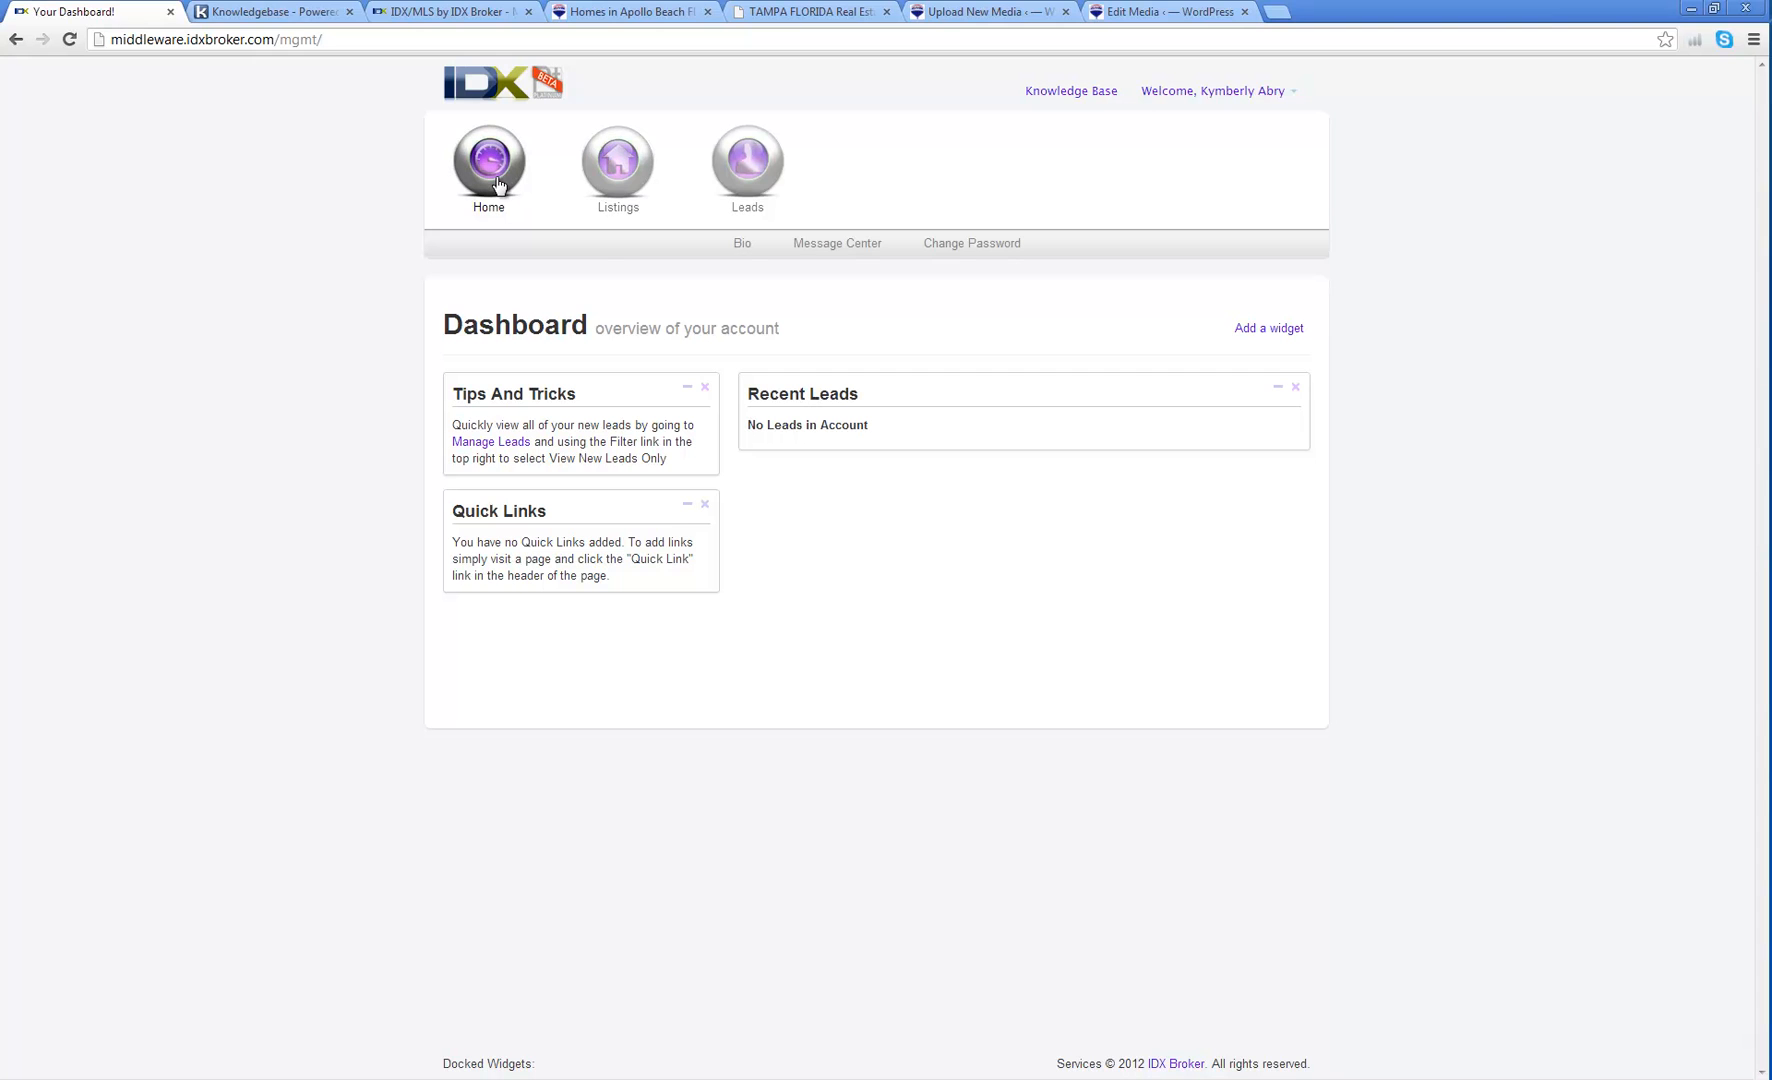
click(745, 246)
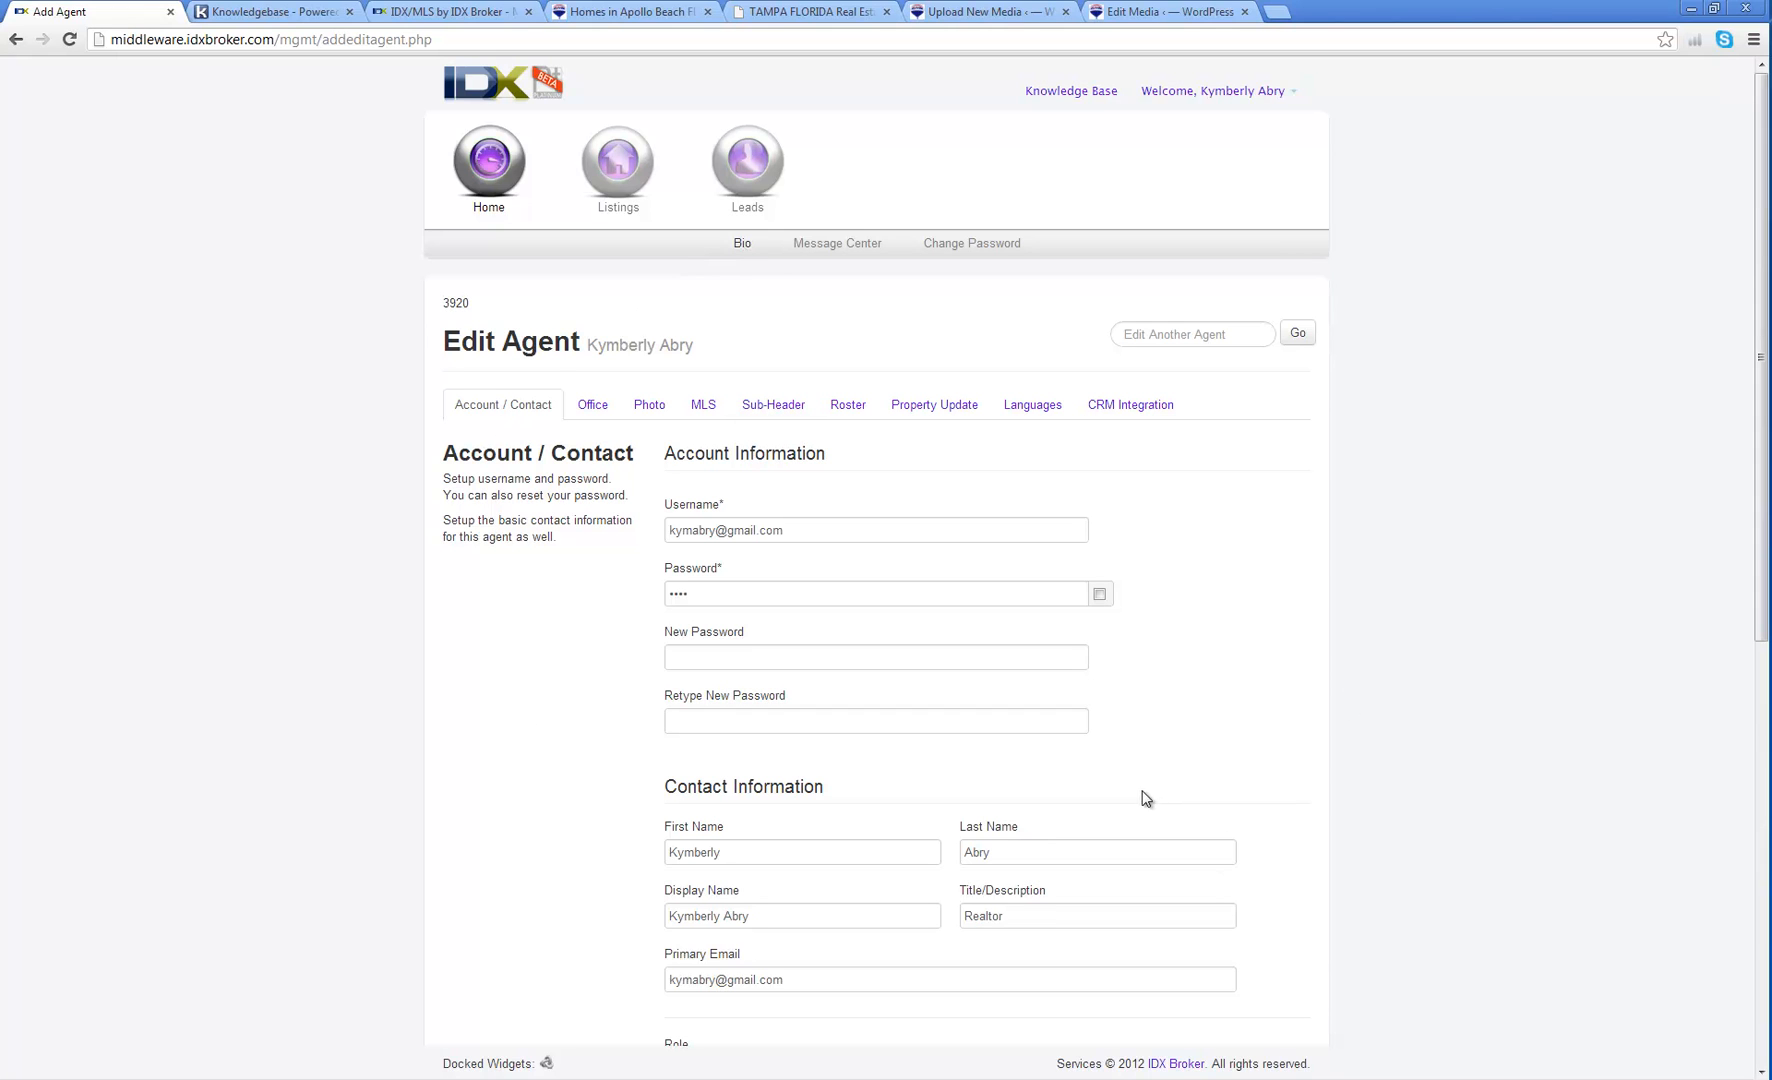
click(1290, 98)
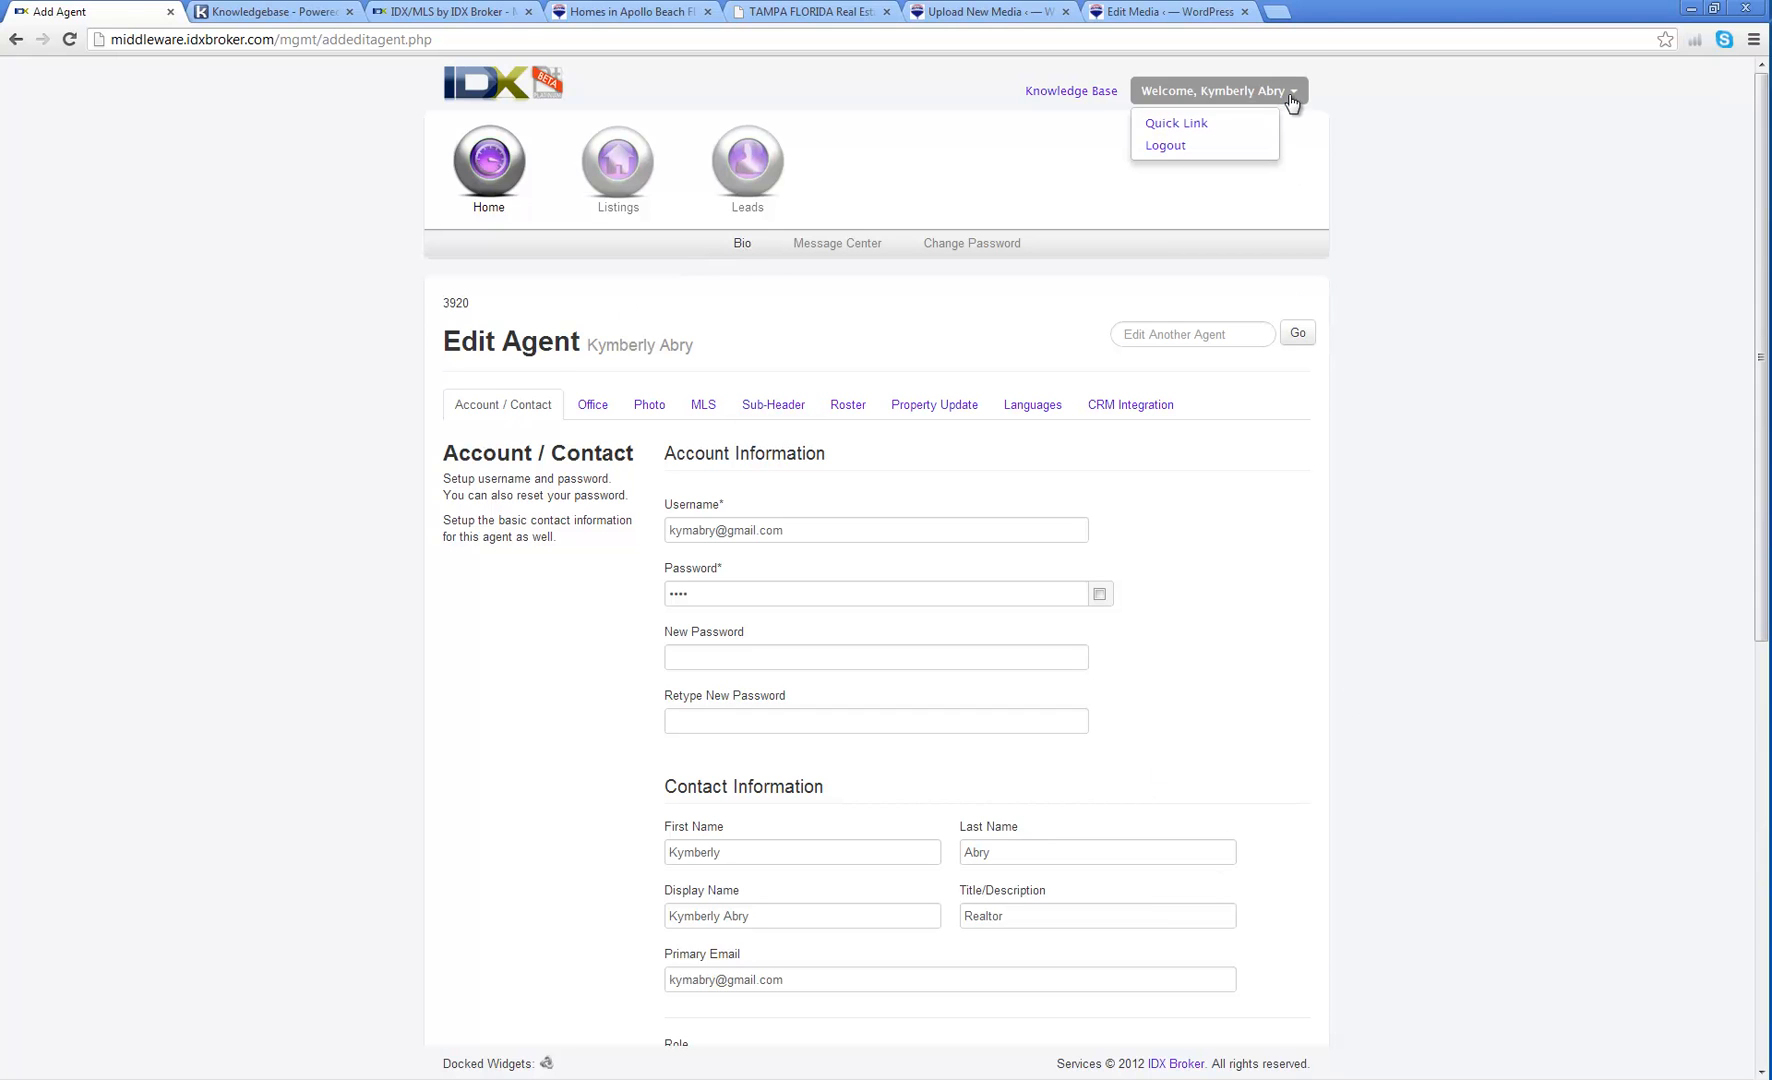
click(1190, 125)
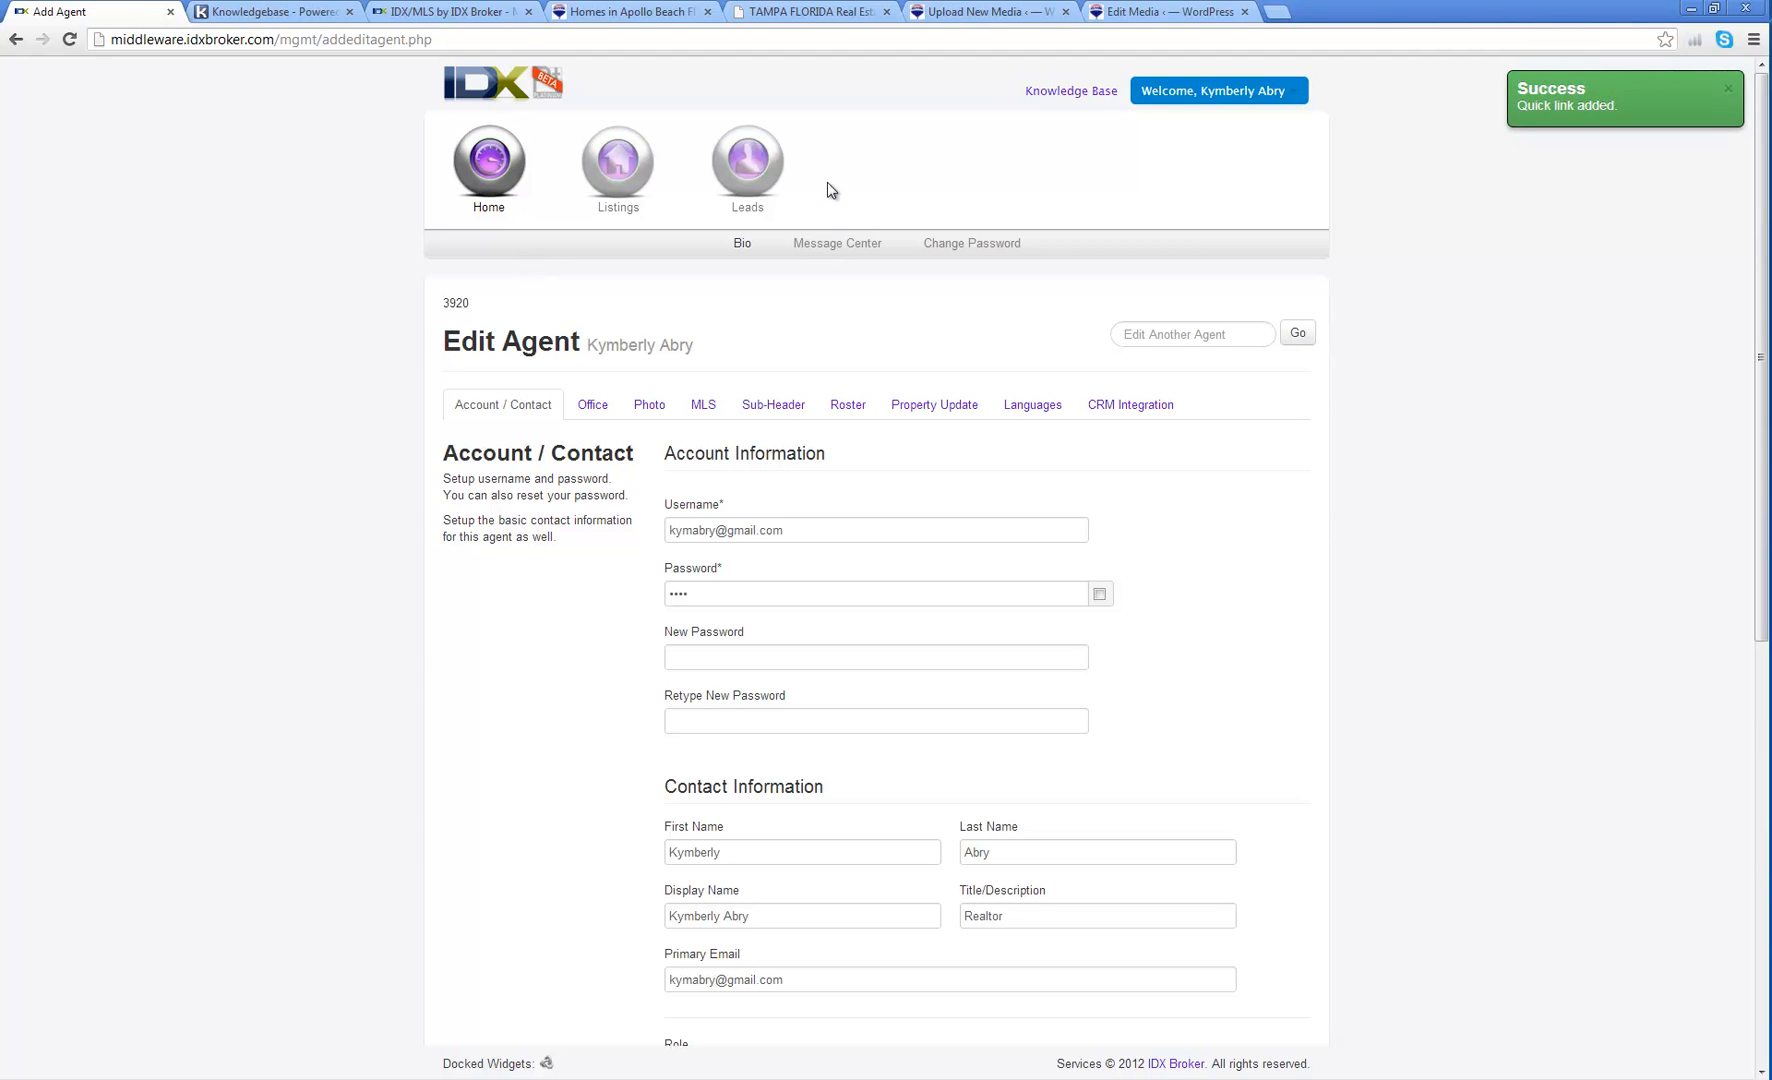
Step: Save the Active listings page as a Quick Link and return to the dashboard
click(483, 84)
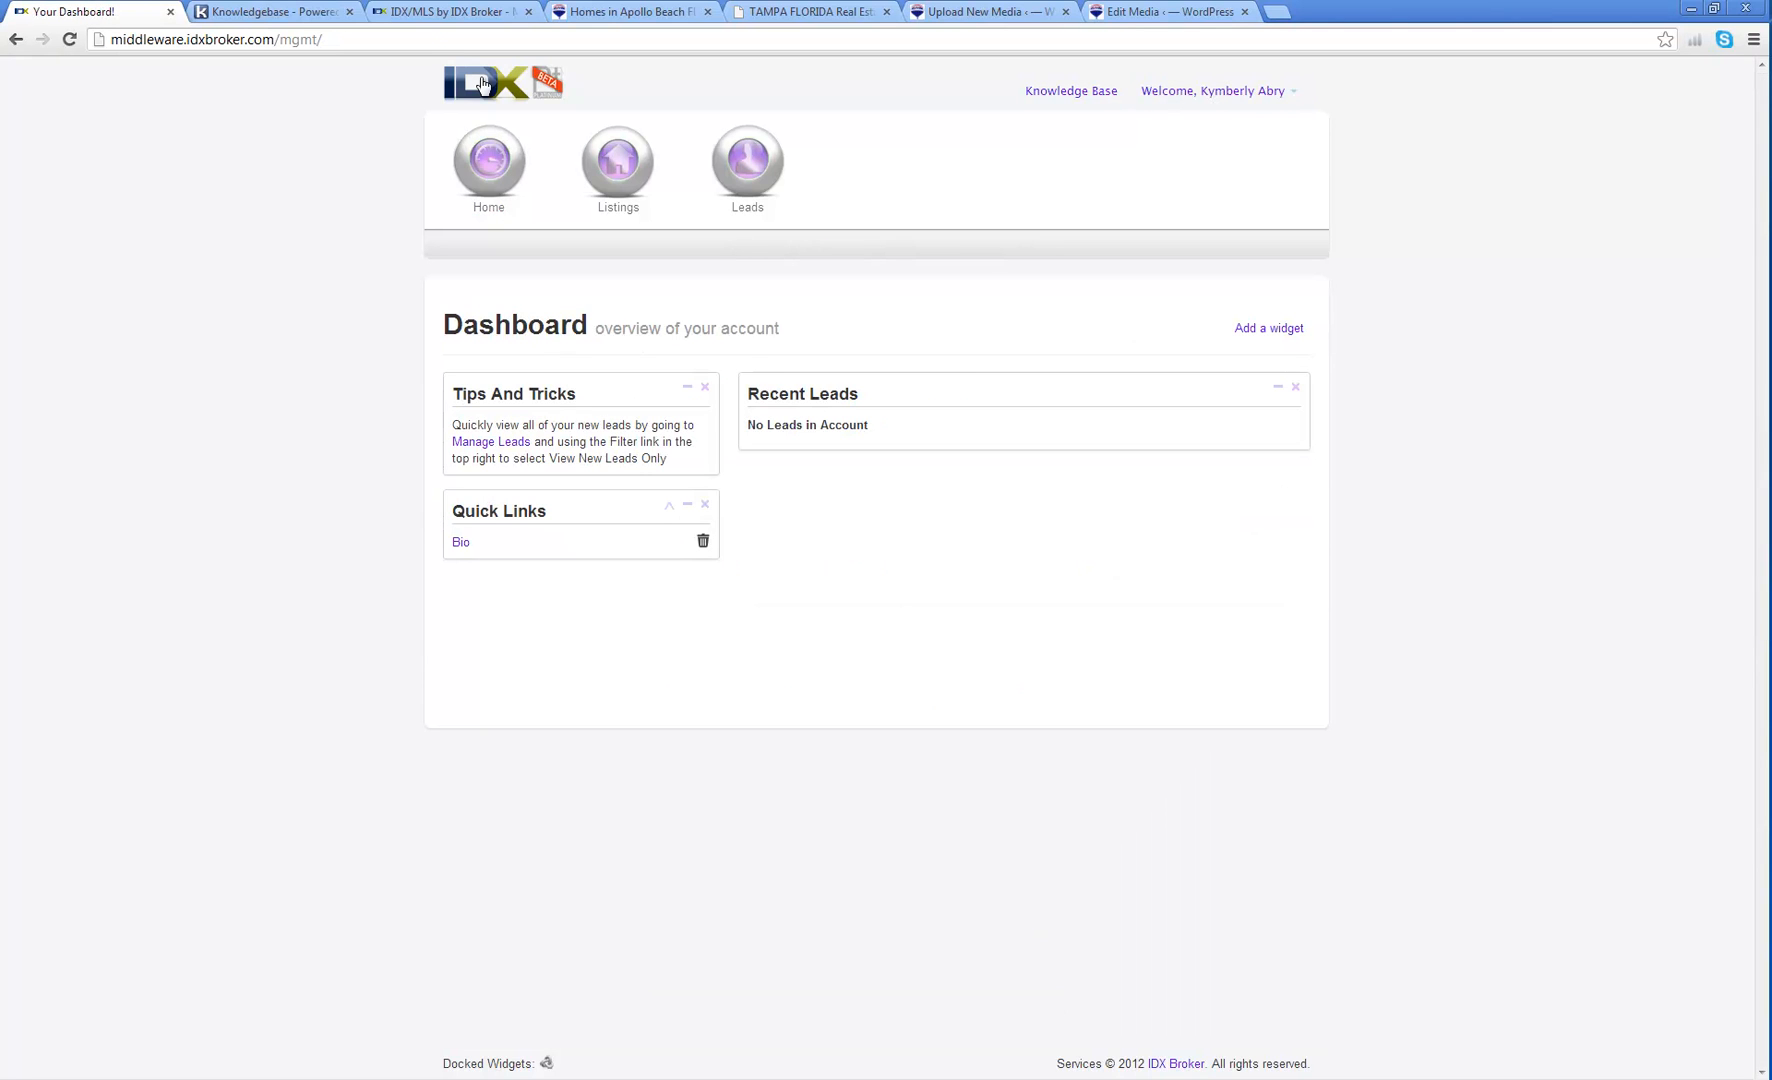
click(489, 165)
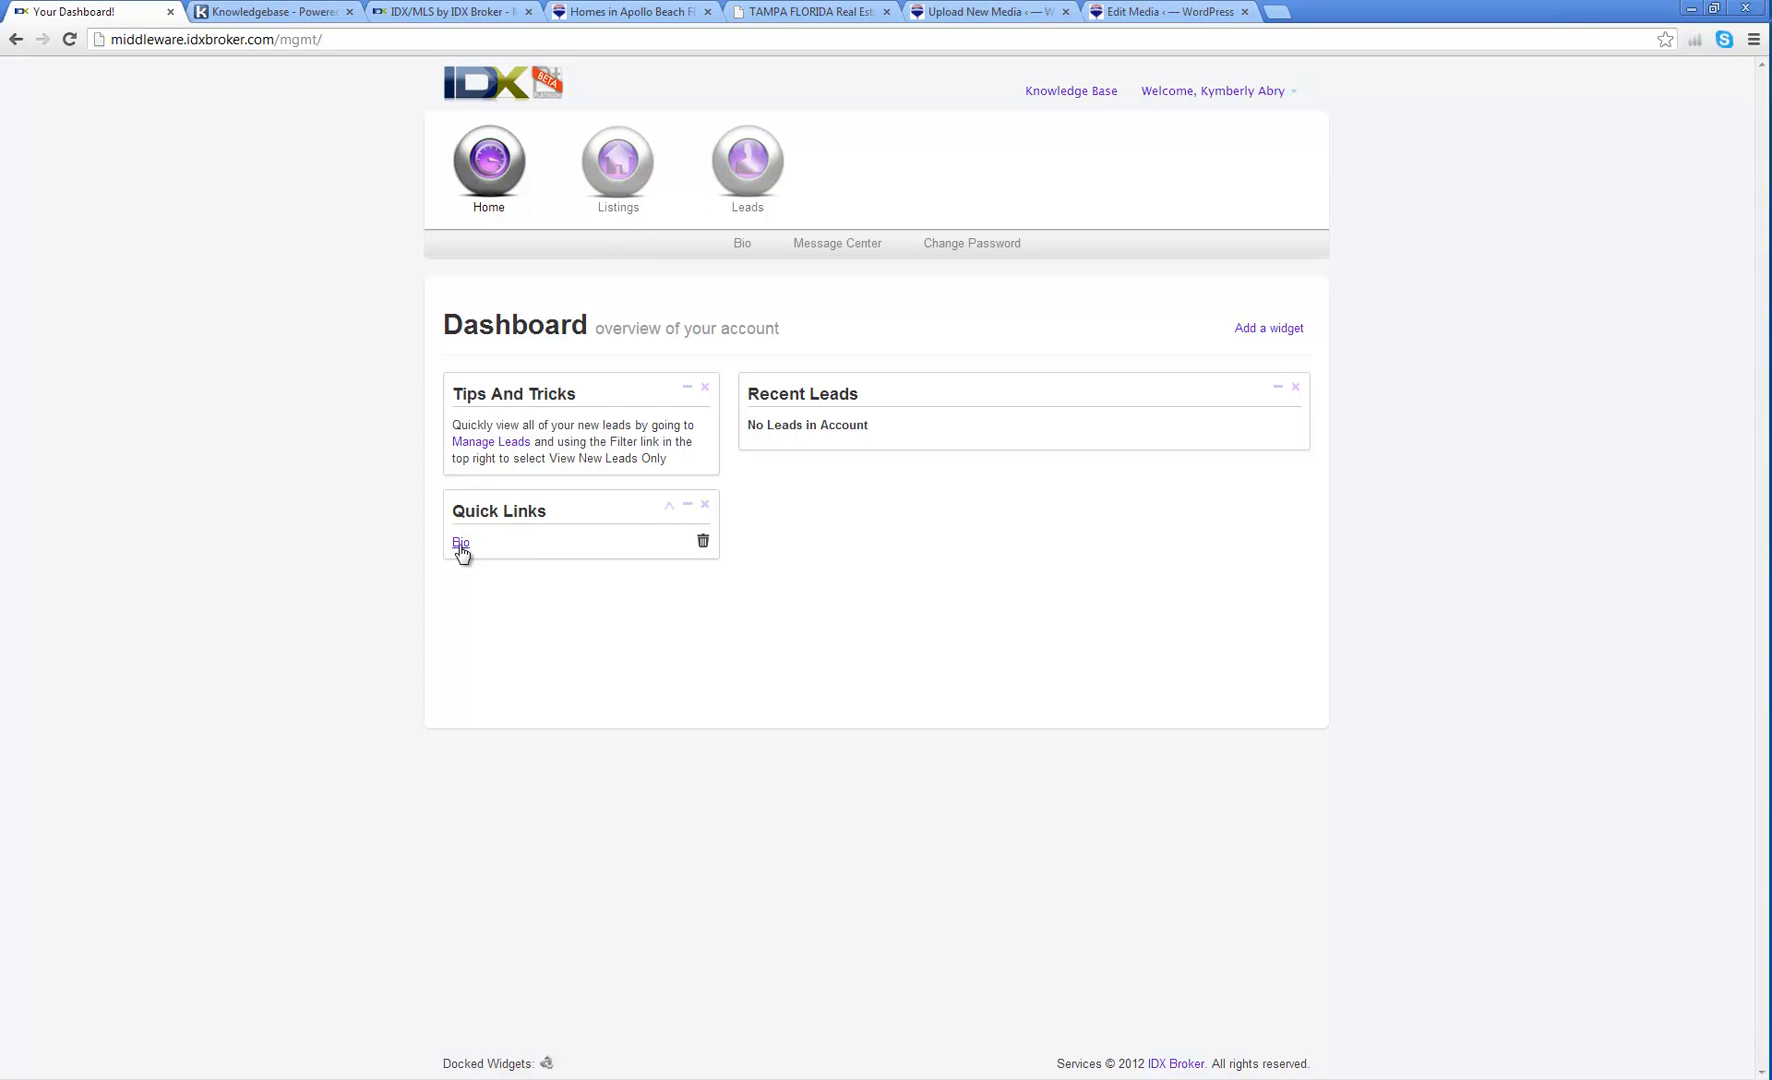
click(615, 160)
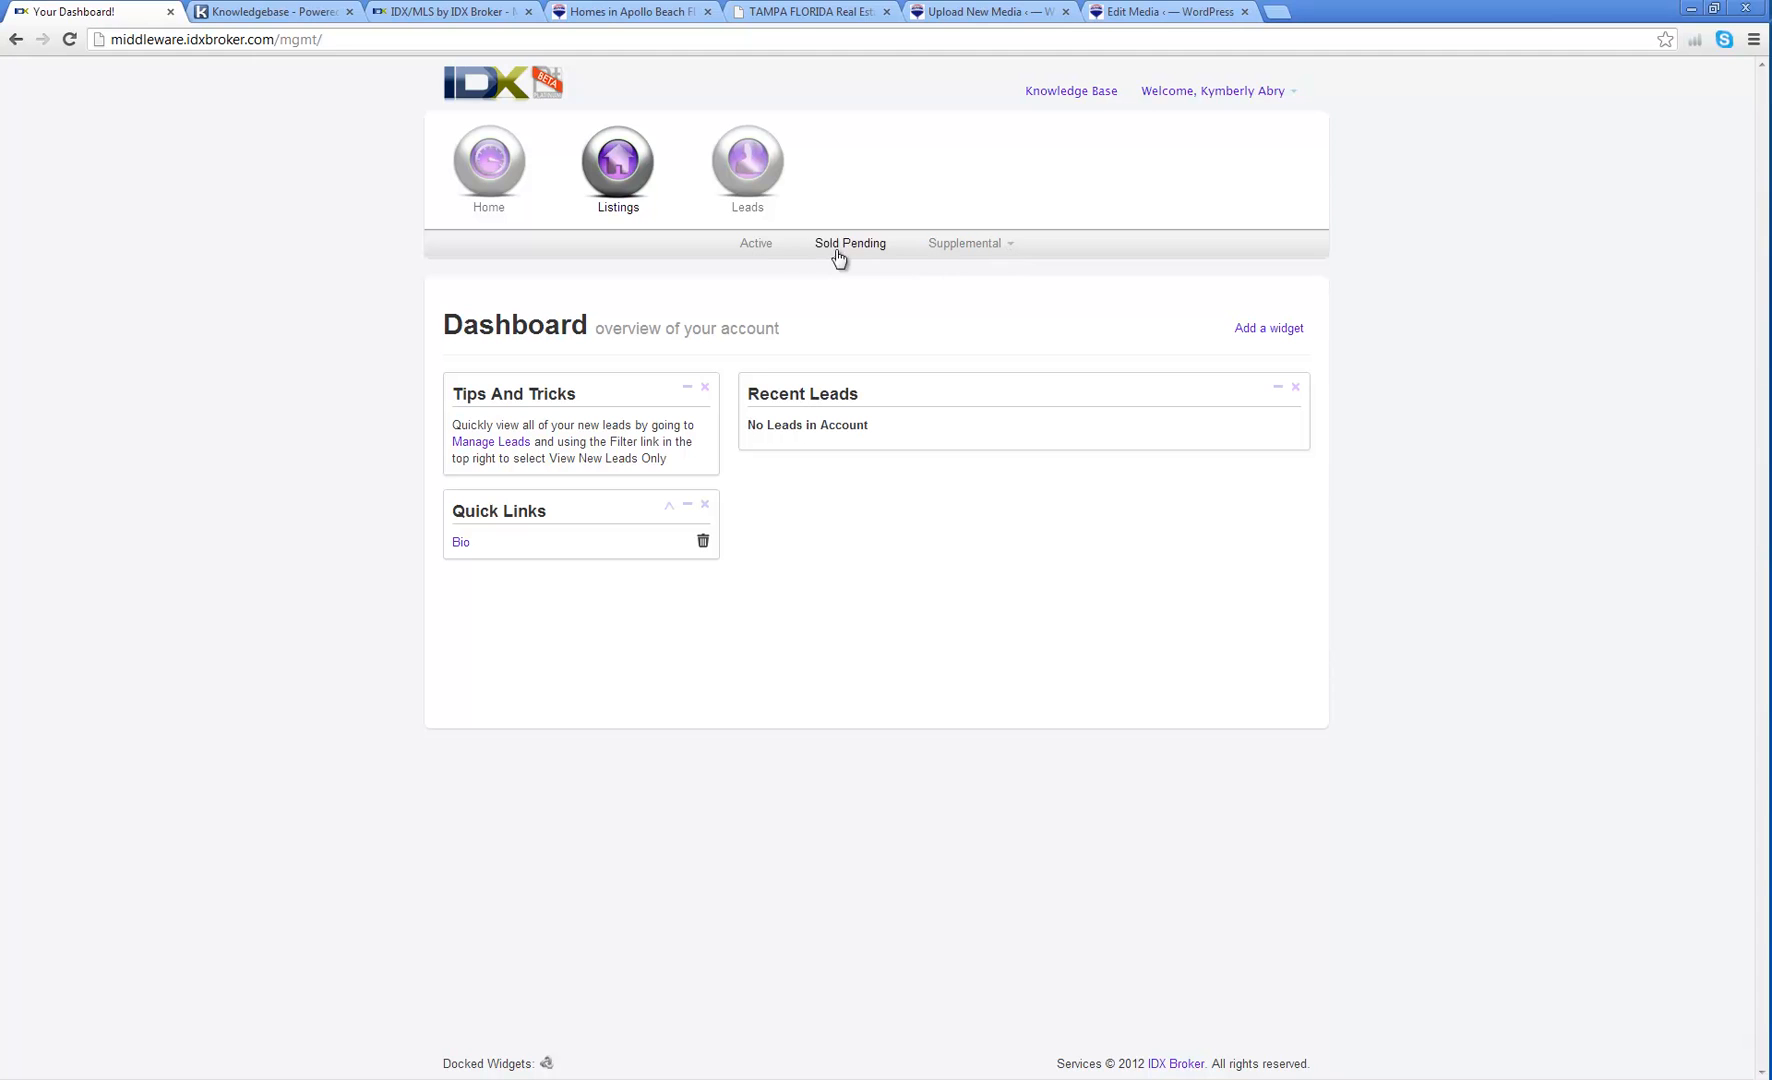
click(757, 247)
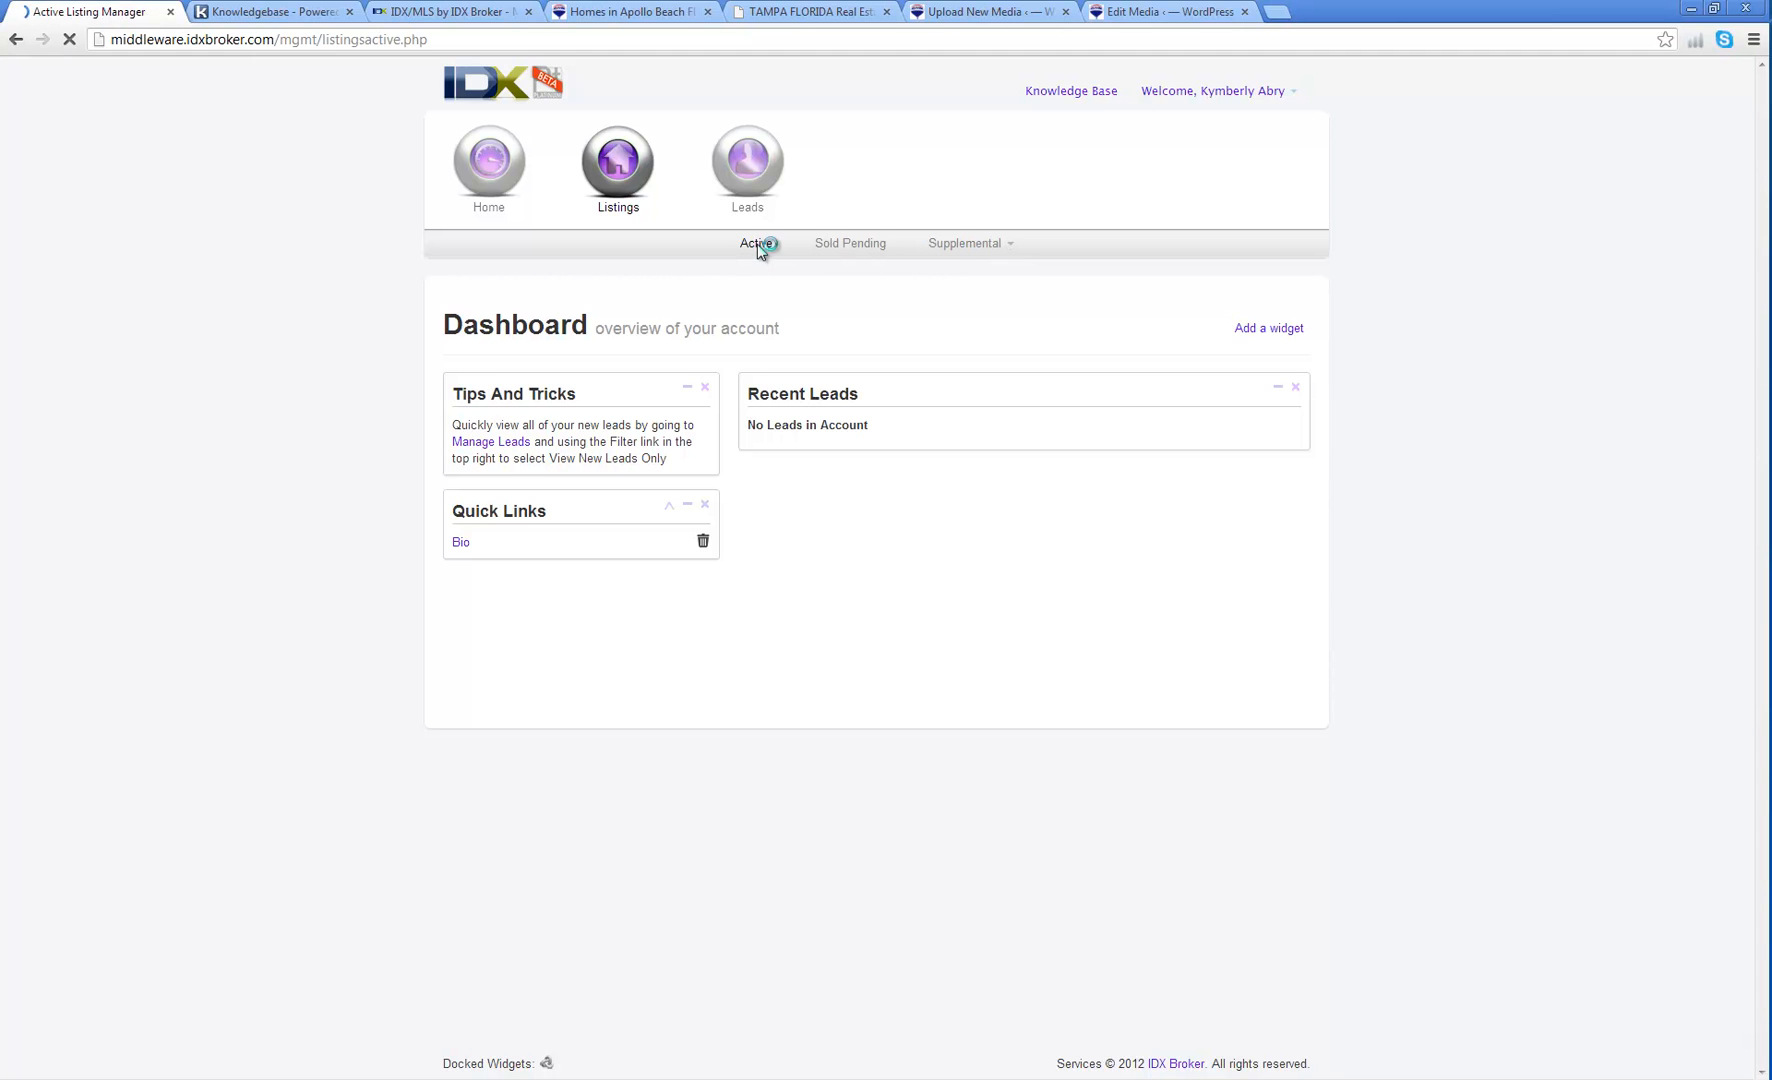
click(1291, 96)
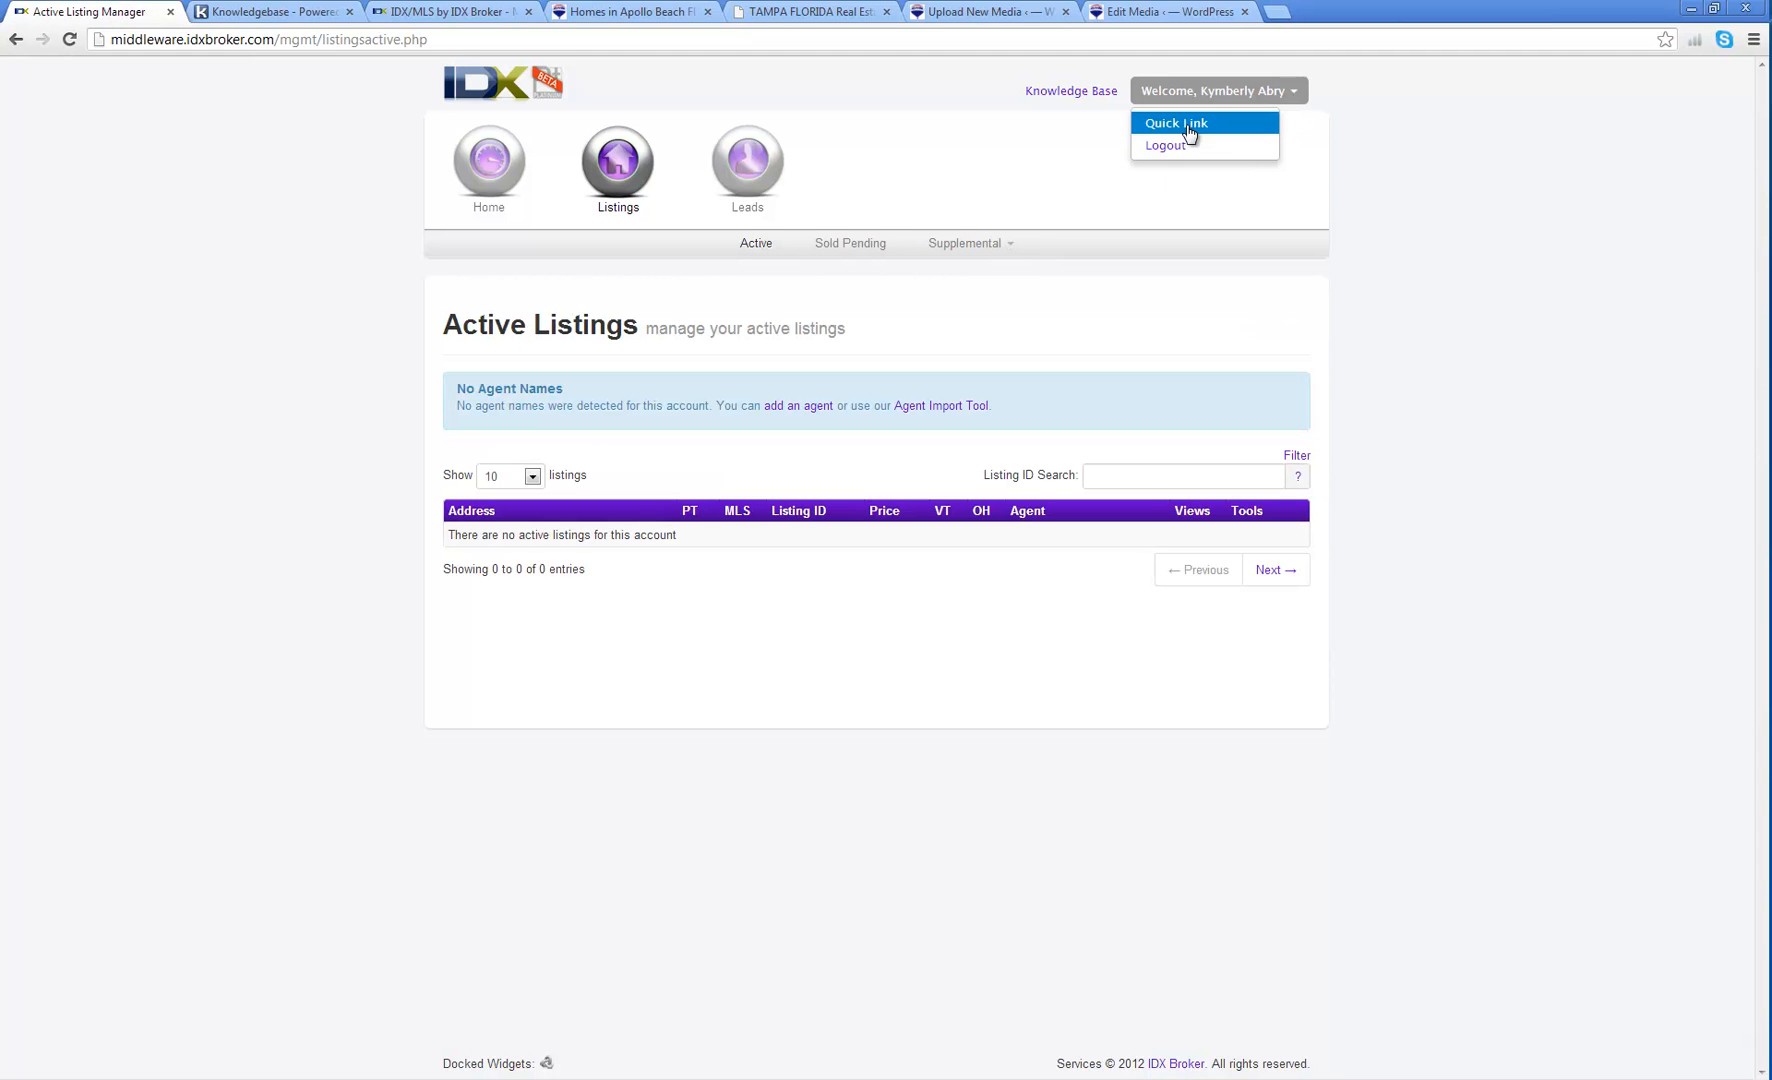
click(1183, 121)
click(481, 177)
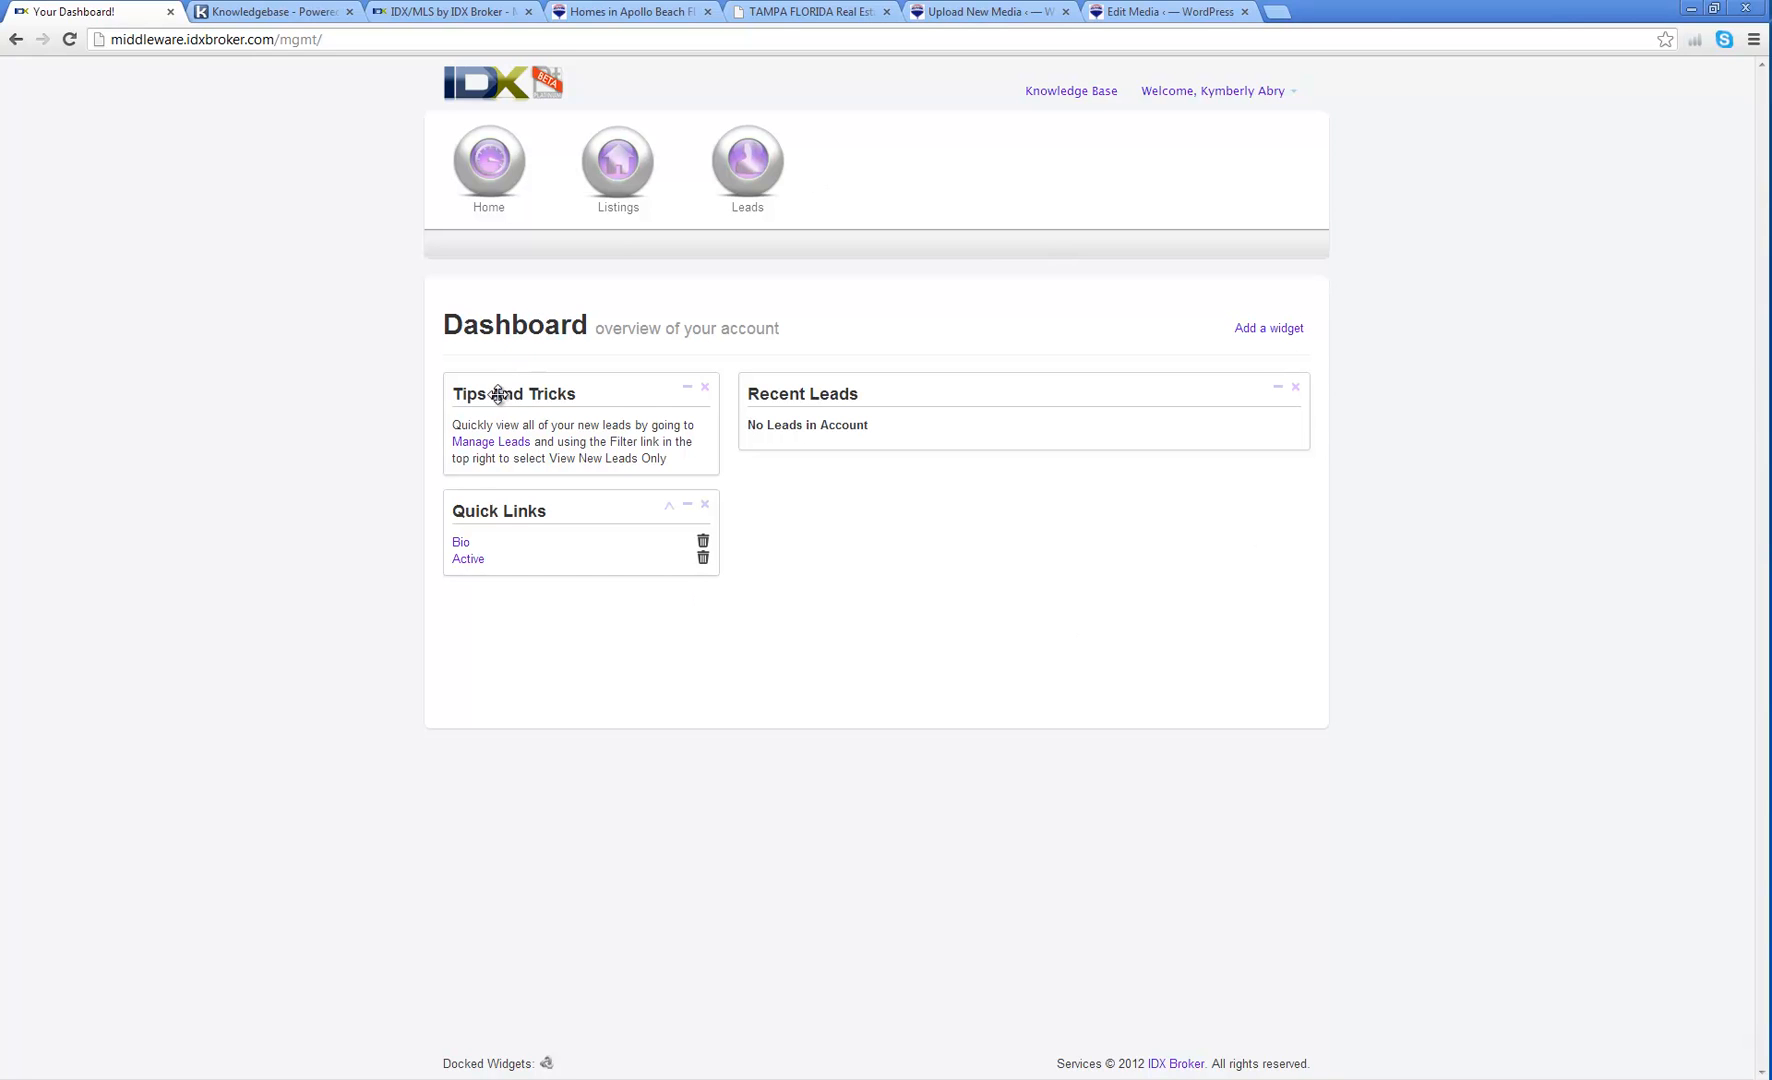
Step: Open the agent's Bio profile, leave the password fields blank, and save changes
click(500, 190)
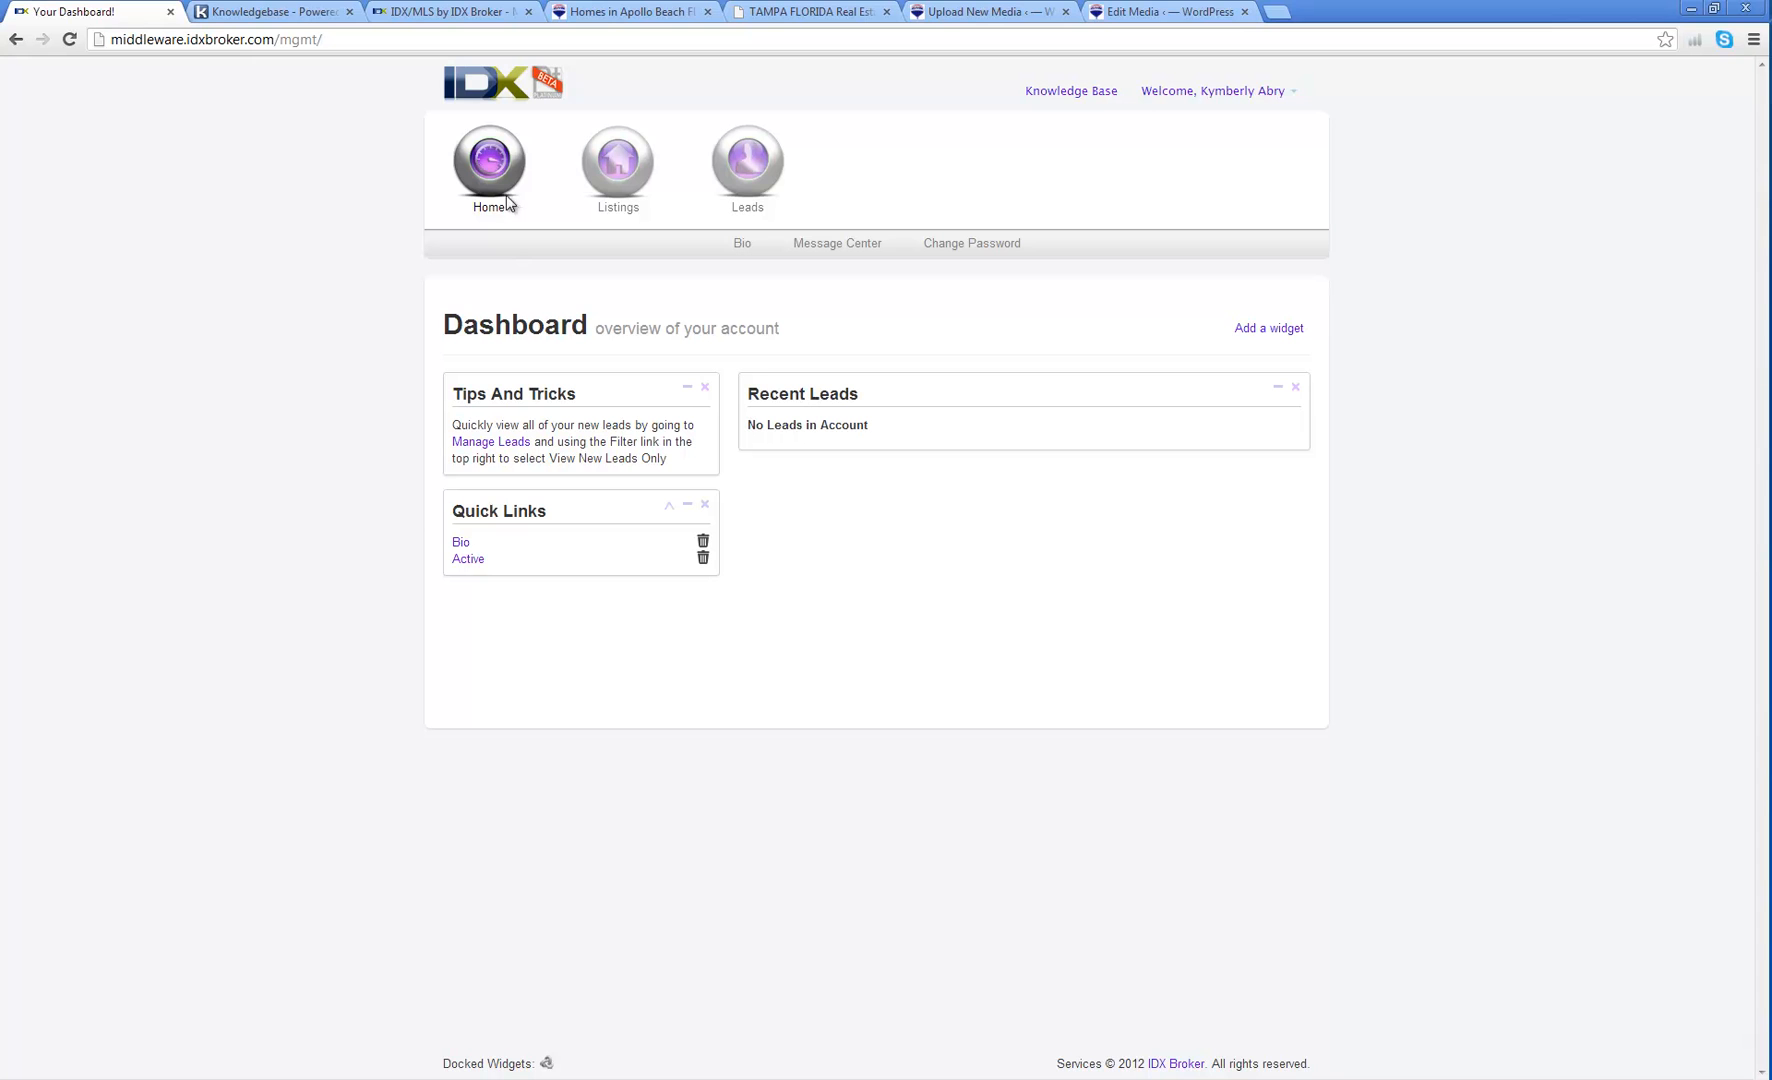
click(741, 245)
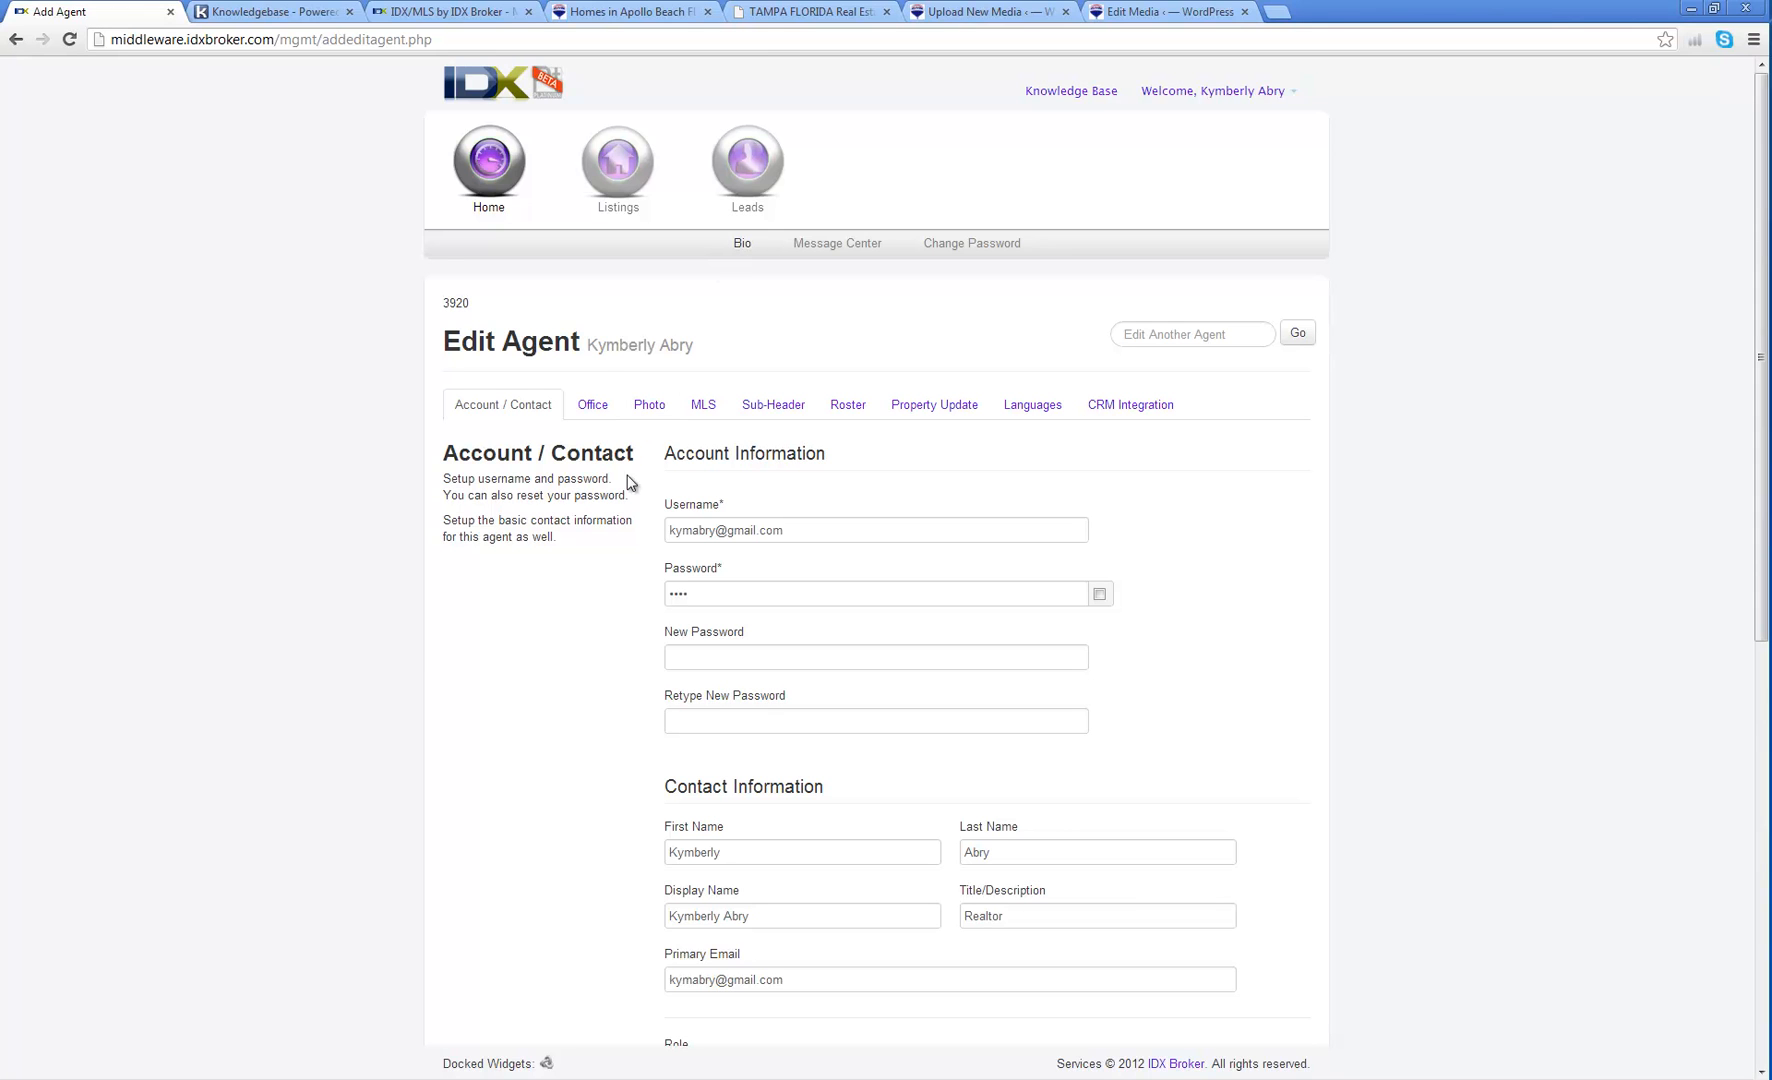
scroll(593, 473, down, 1)
click(739, 493)
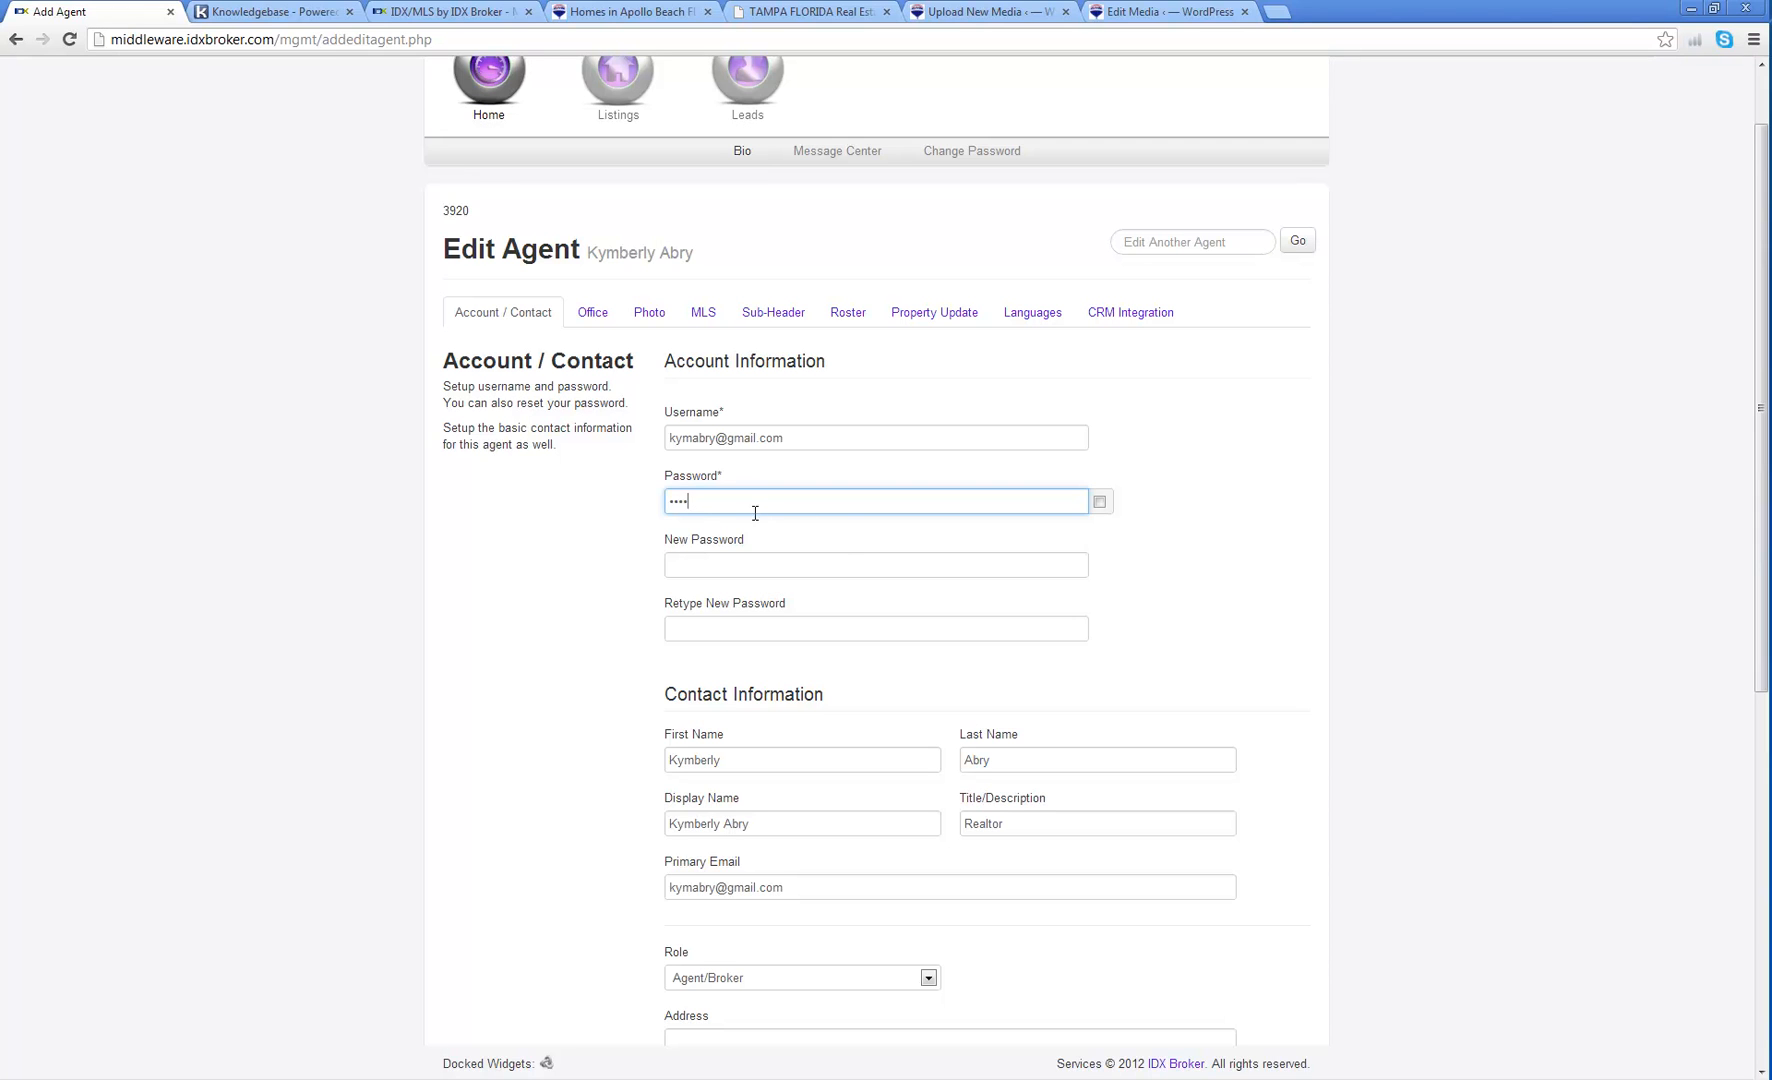
click(687, 563)
click(702, 628)
scroll(575, 612, down, 7)
click(730, 976)
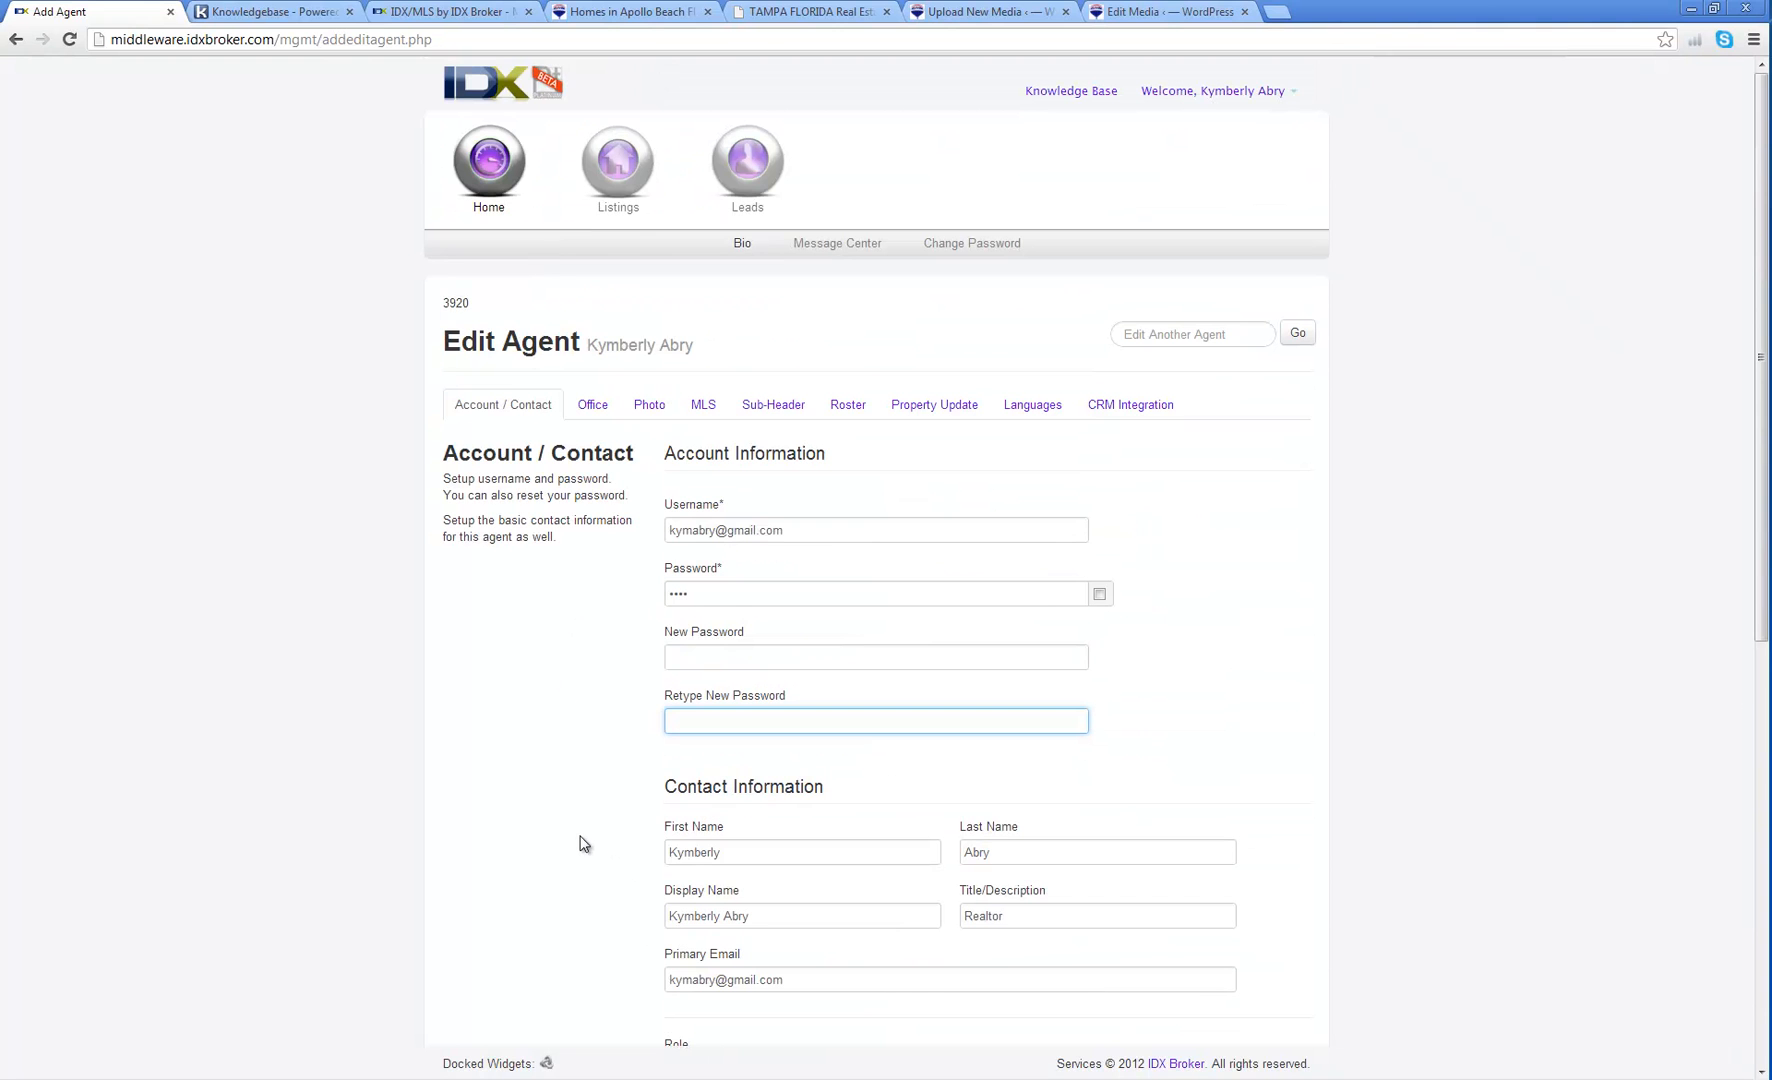
Step: Review the contact fields and select the existing Home Phone number
scroll(595, 820, down, 3)
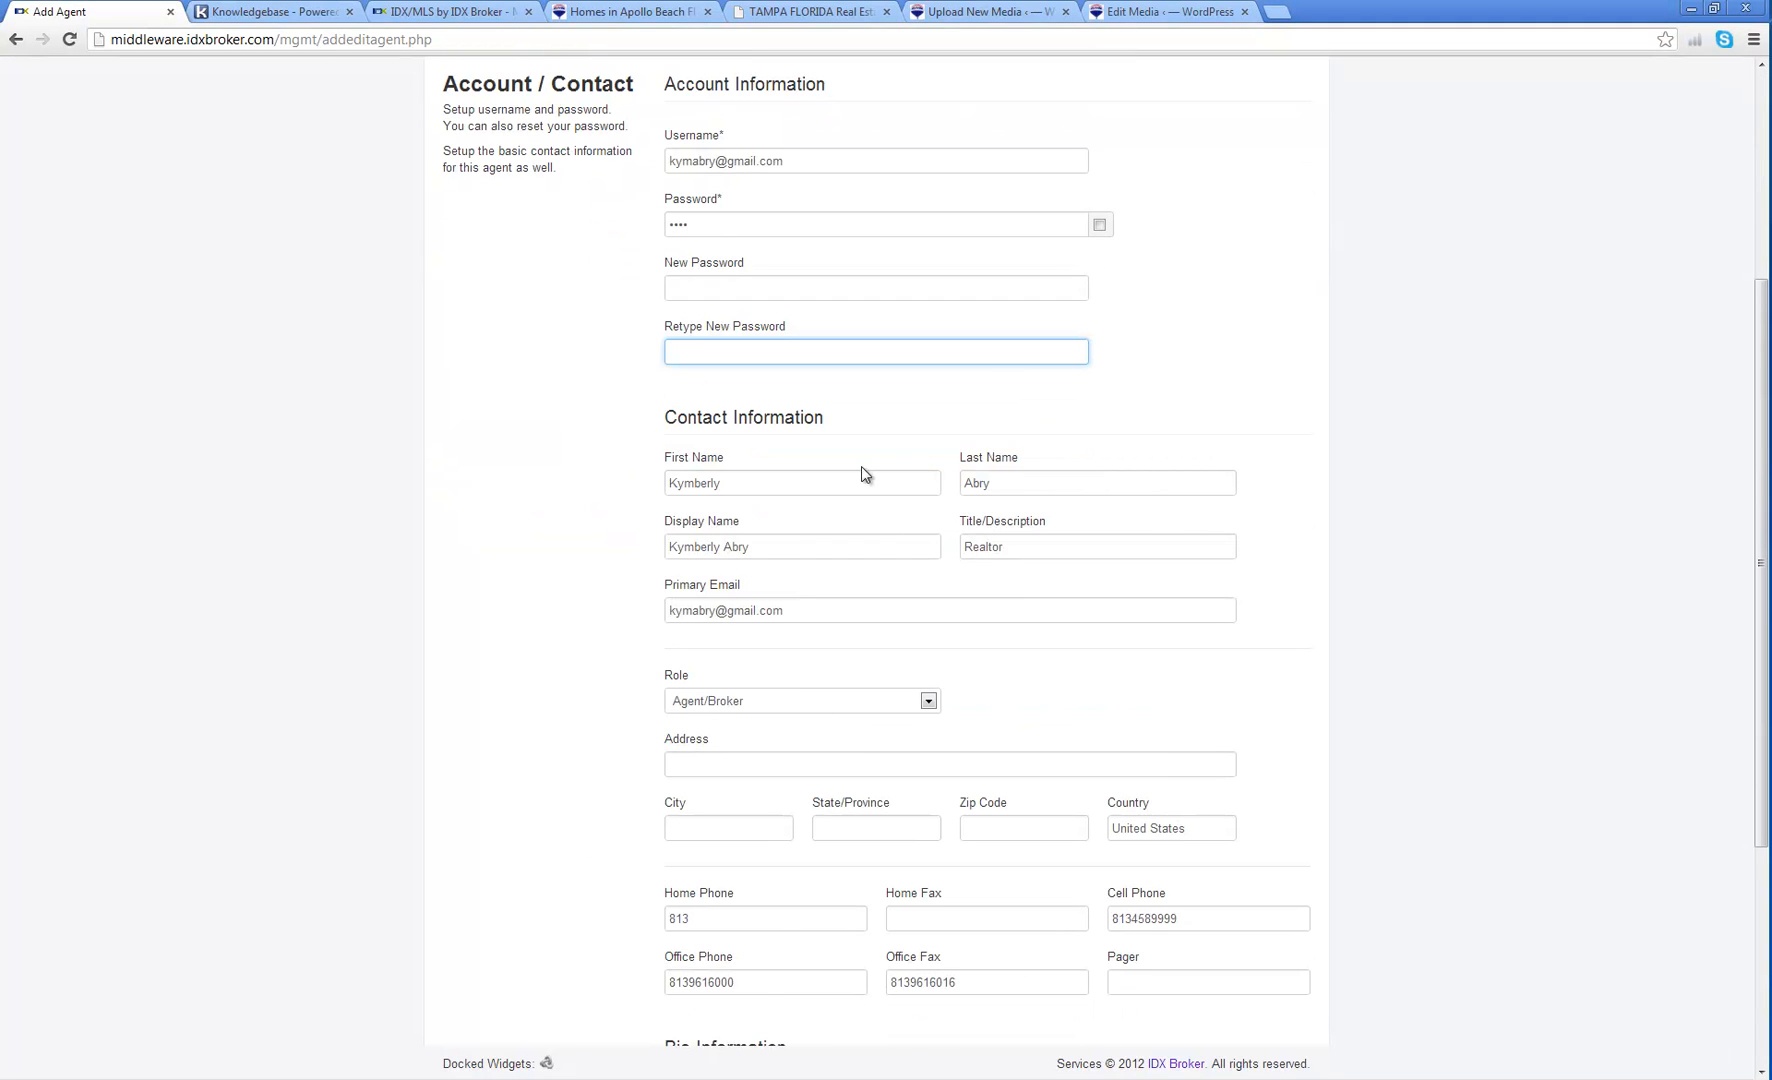
click(772, 558)
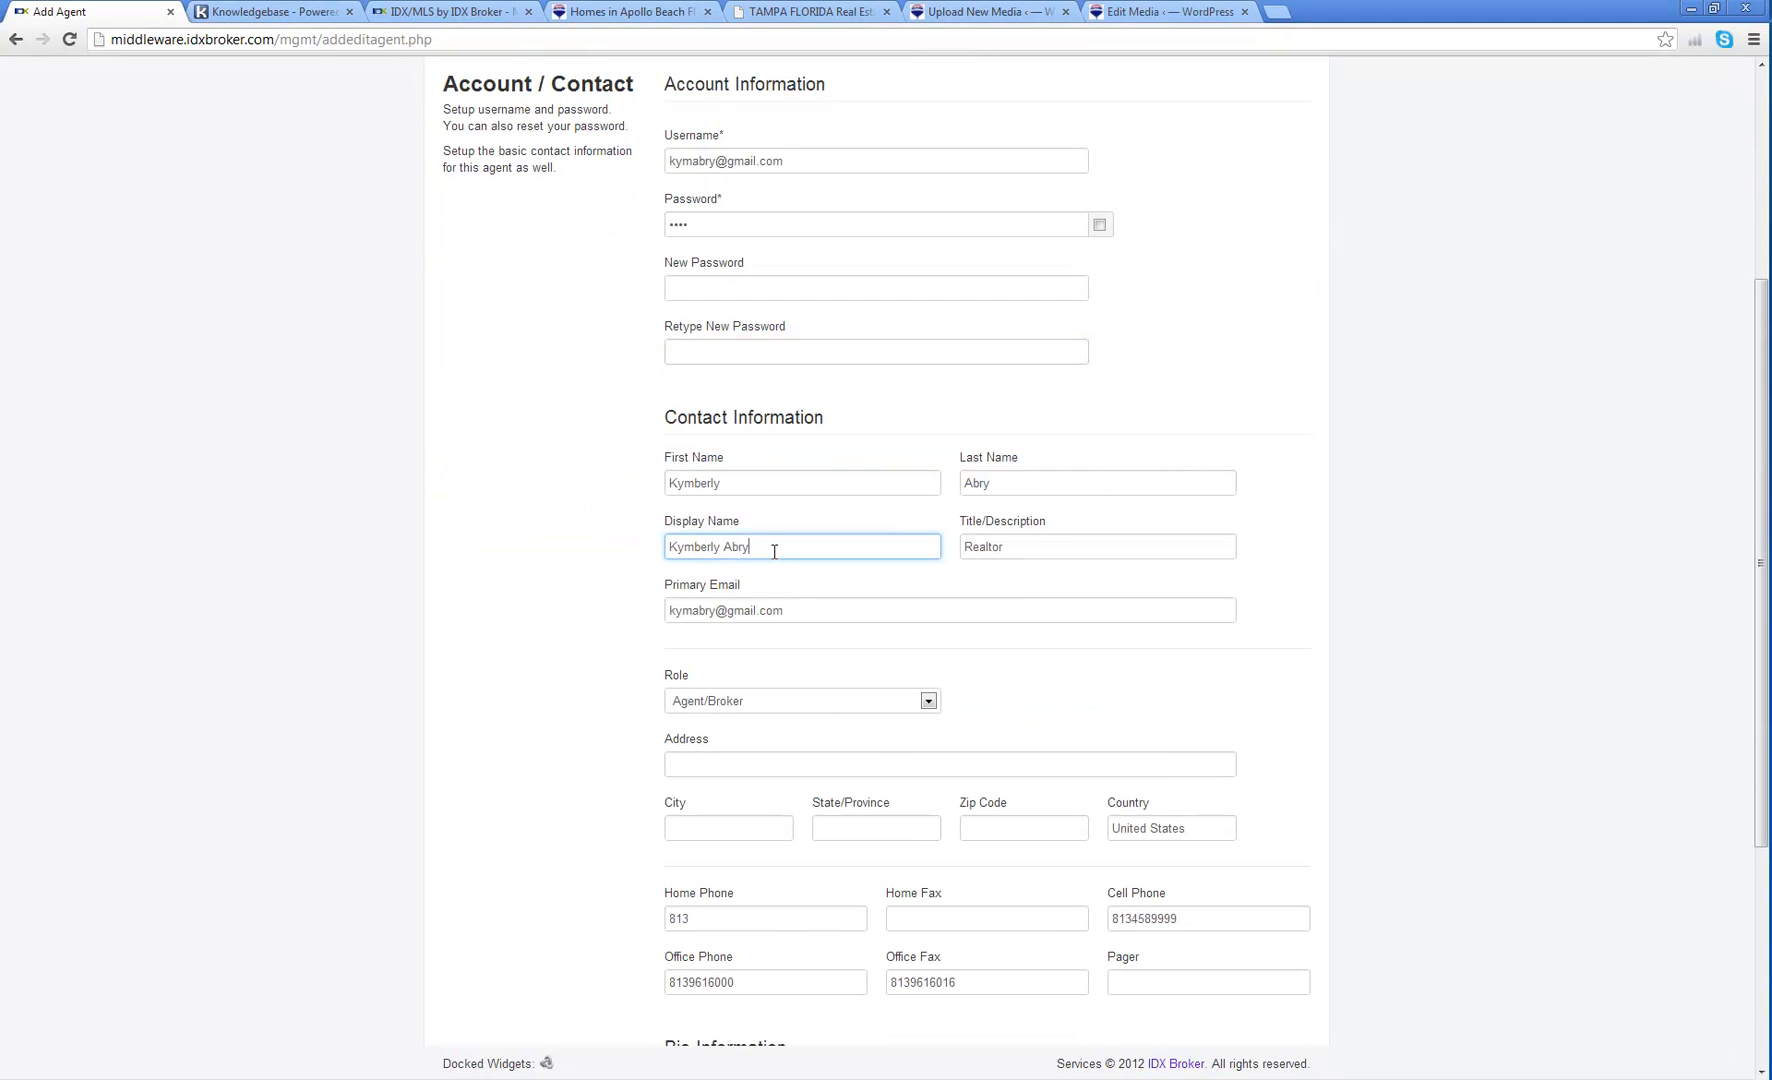
click(1034, 551)
click(827, 608)
scroll(568, 627, down, 3)
click(754, 489)
drag(706, 640, 633, 623)
Step: Clear the Home Phone and add hyphens to the Cell Phone, Office Fax and Office Phone numbers
key(BackSpace)
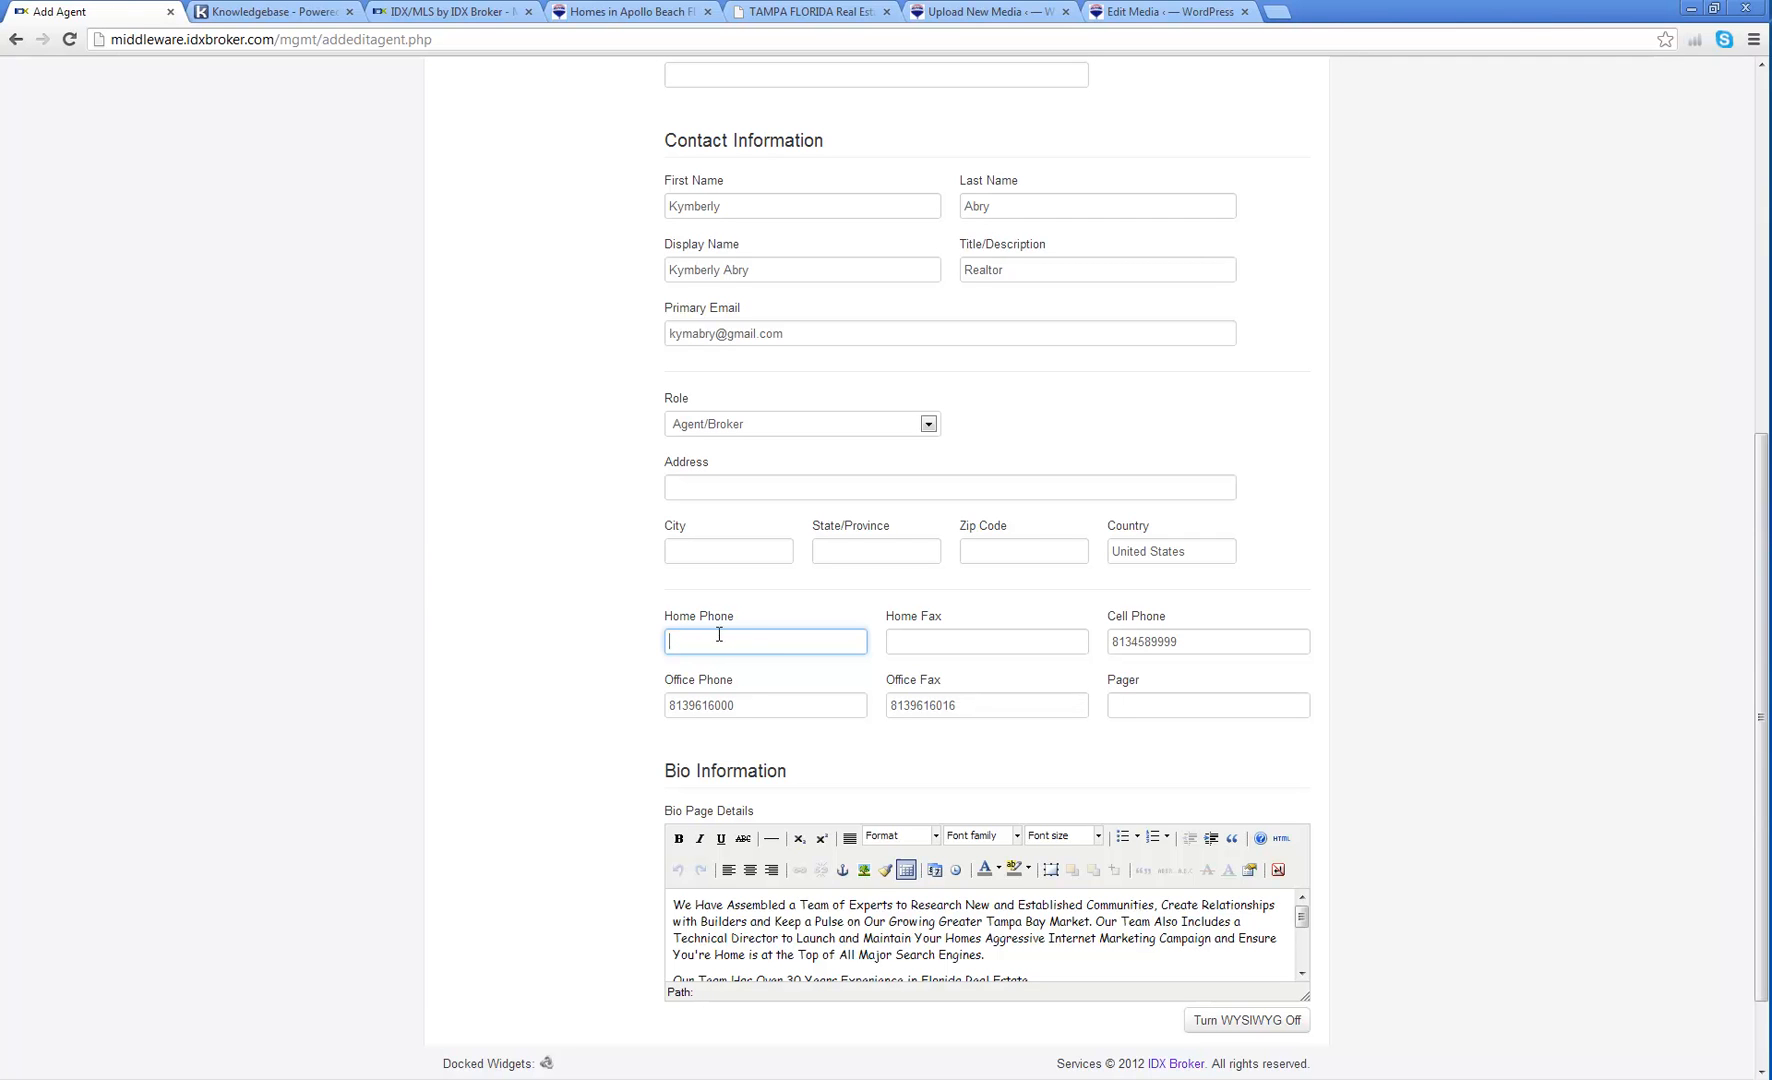
click(1135, 640)
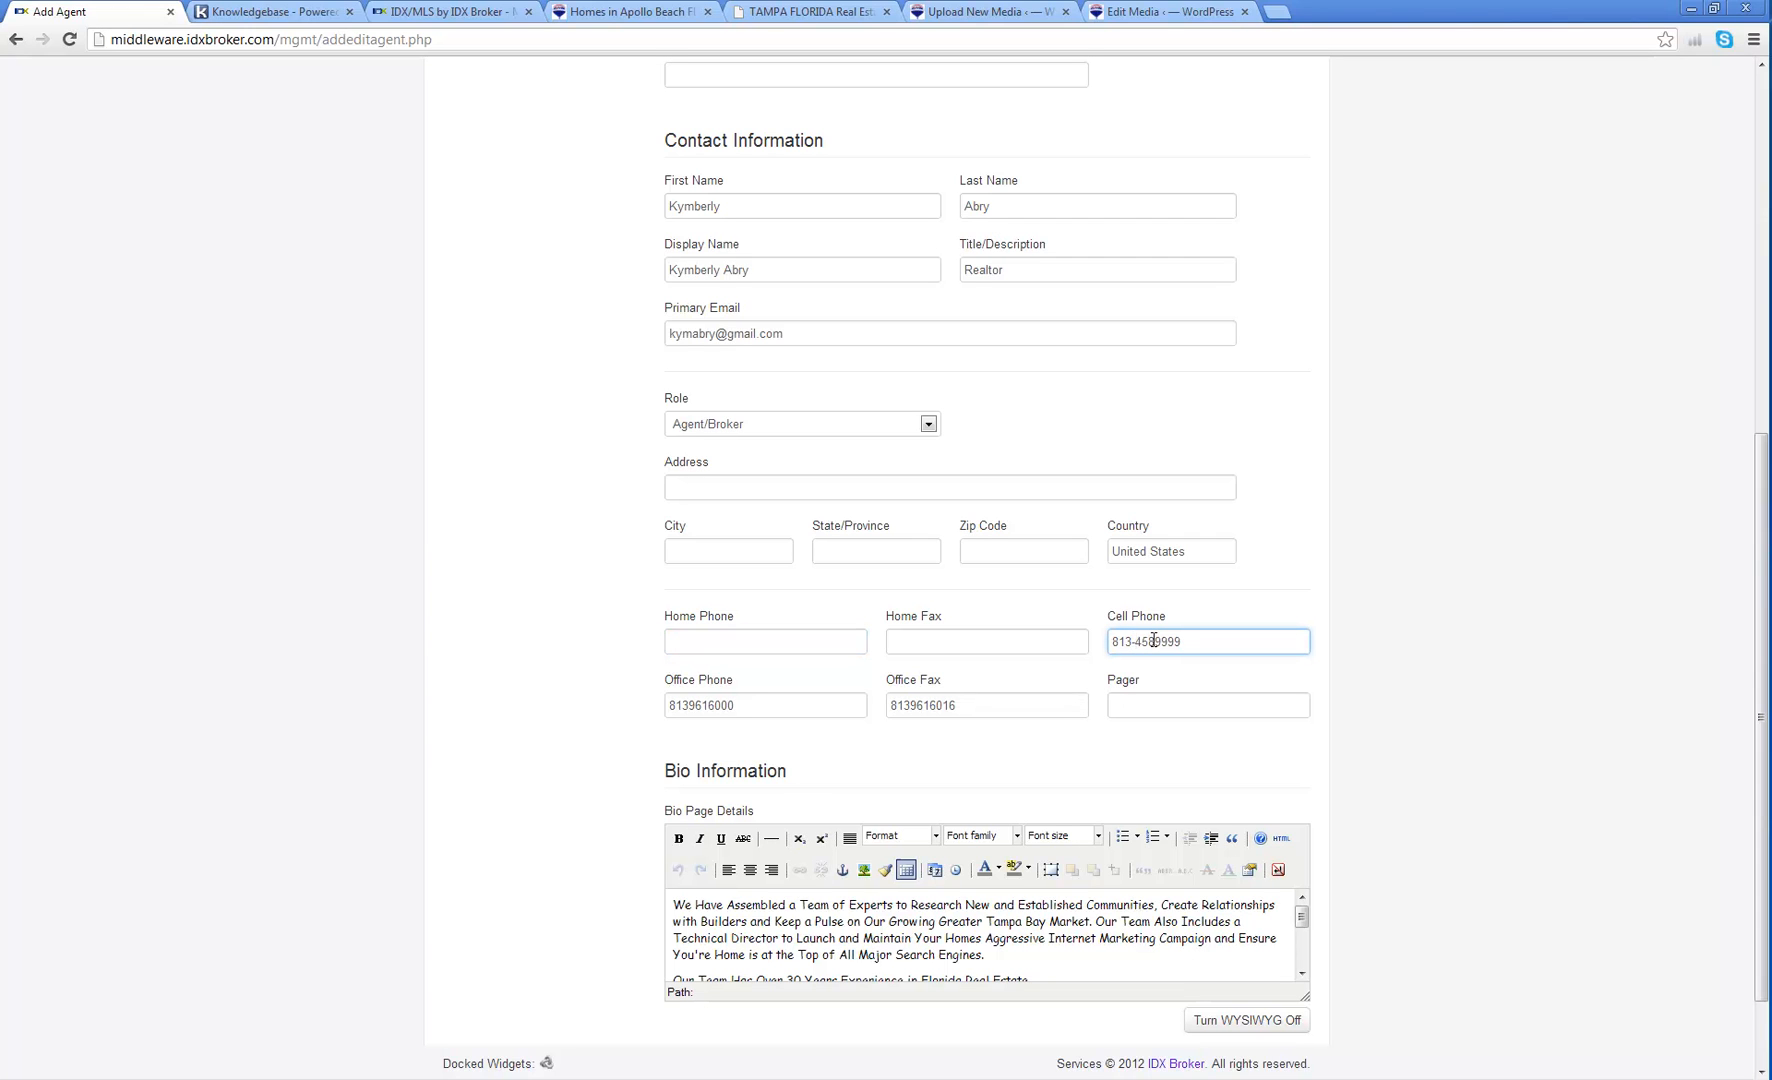
text(-)
click(912, 708)
text(-)
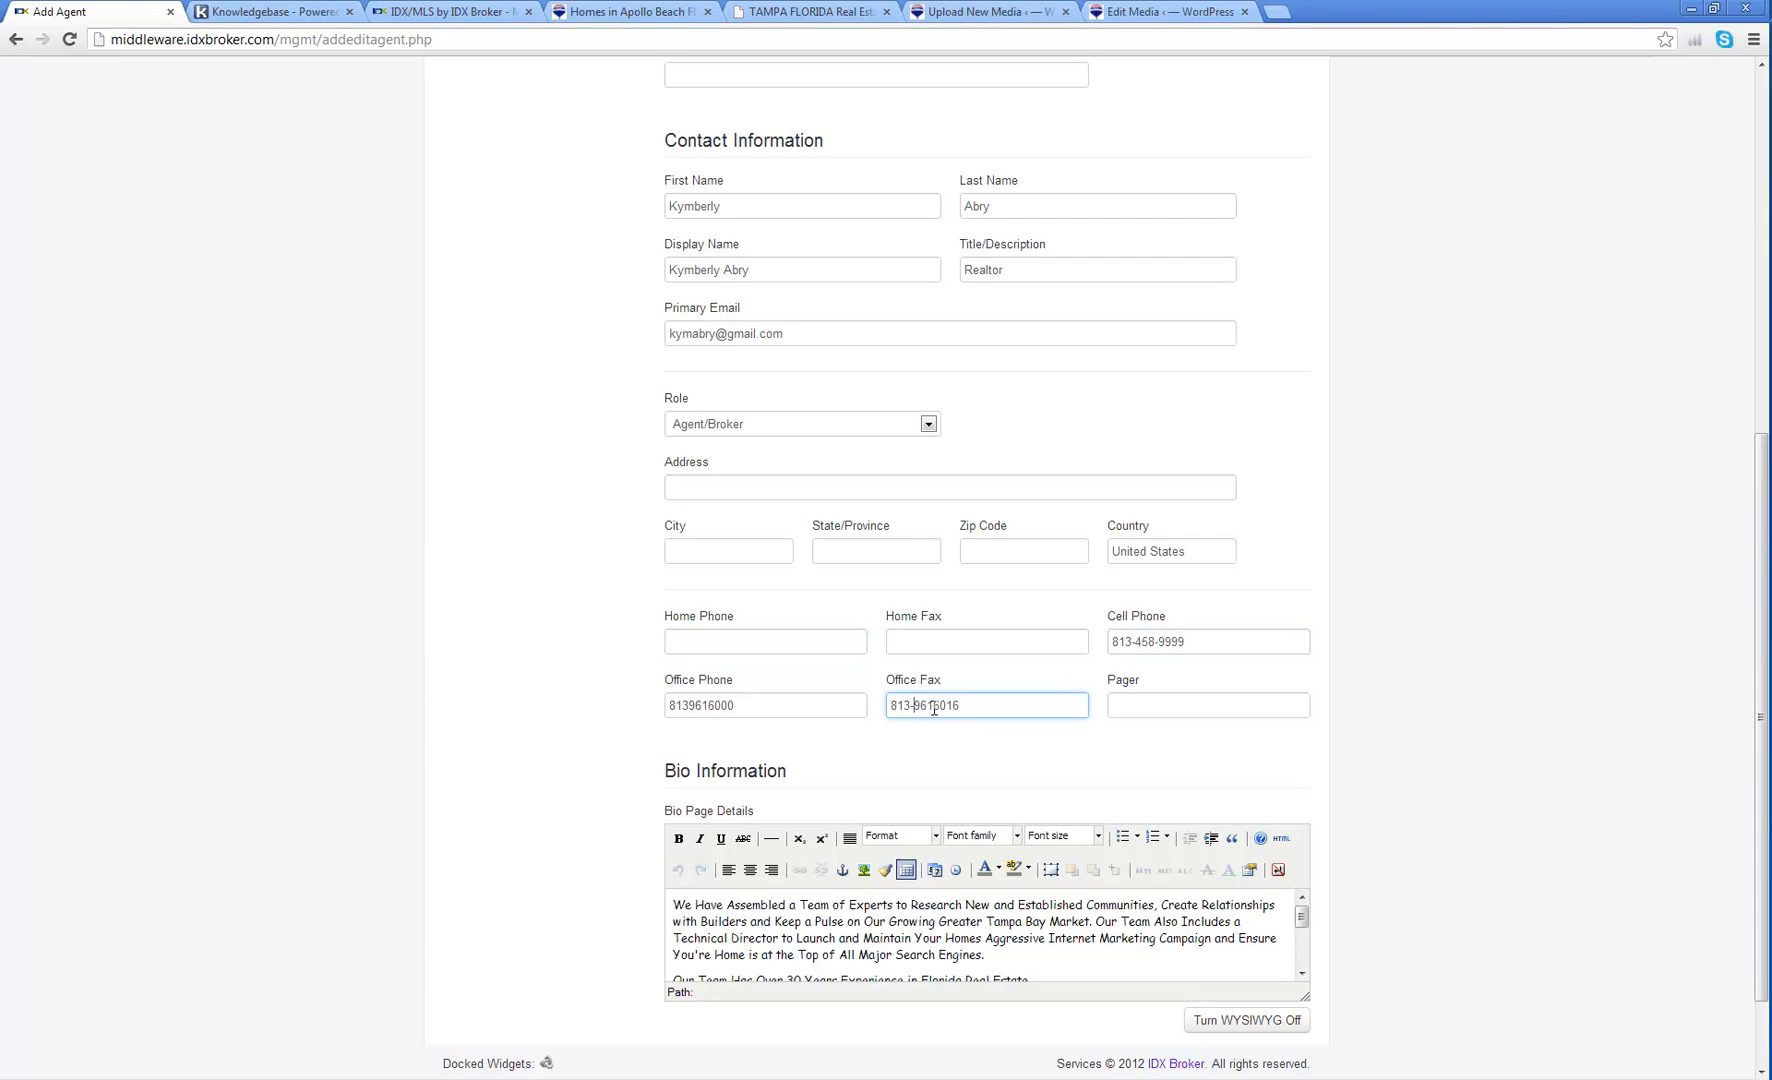
click(934, 706)
text(-)
click(689, 707)
text(-)
click(714, 706)
text(-)
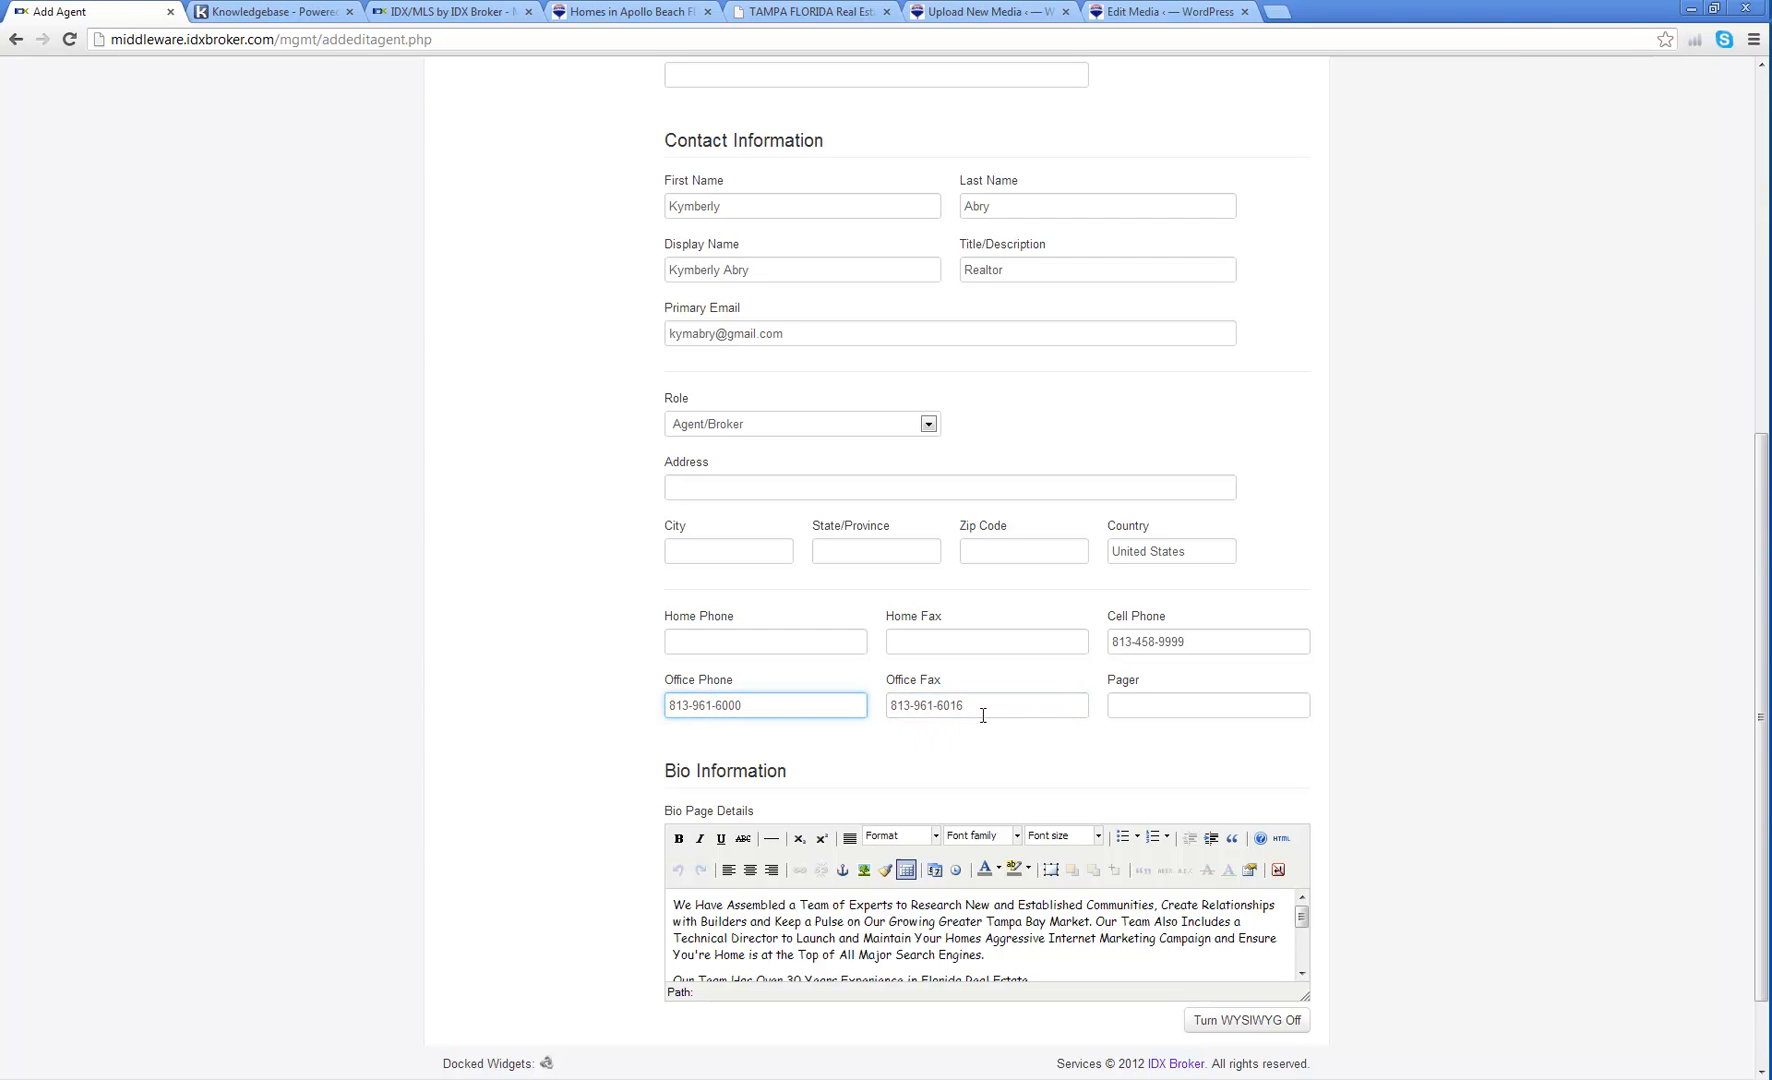
click(989, 708)
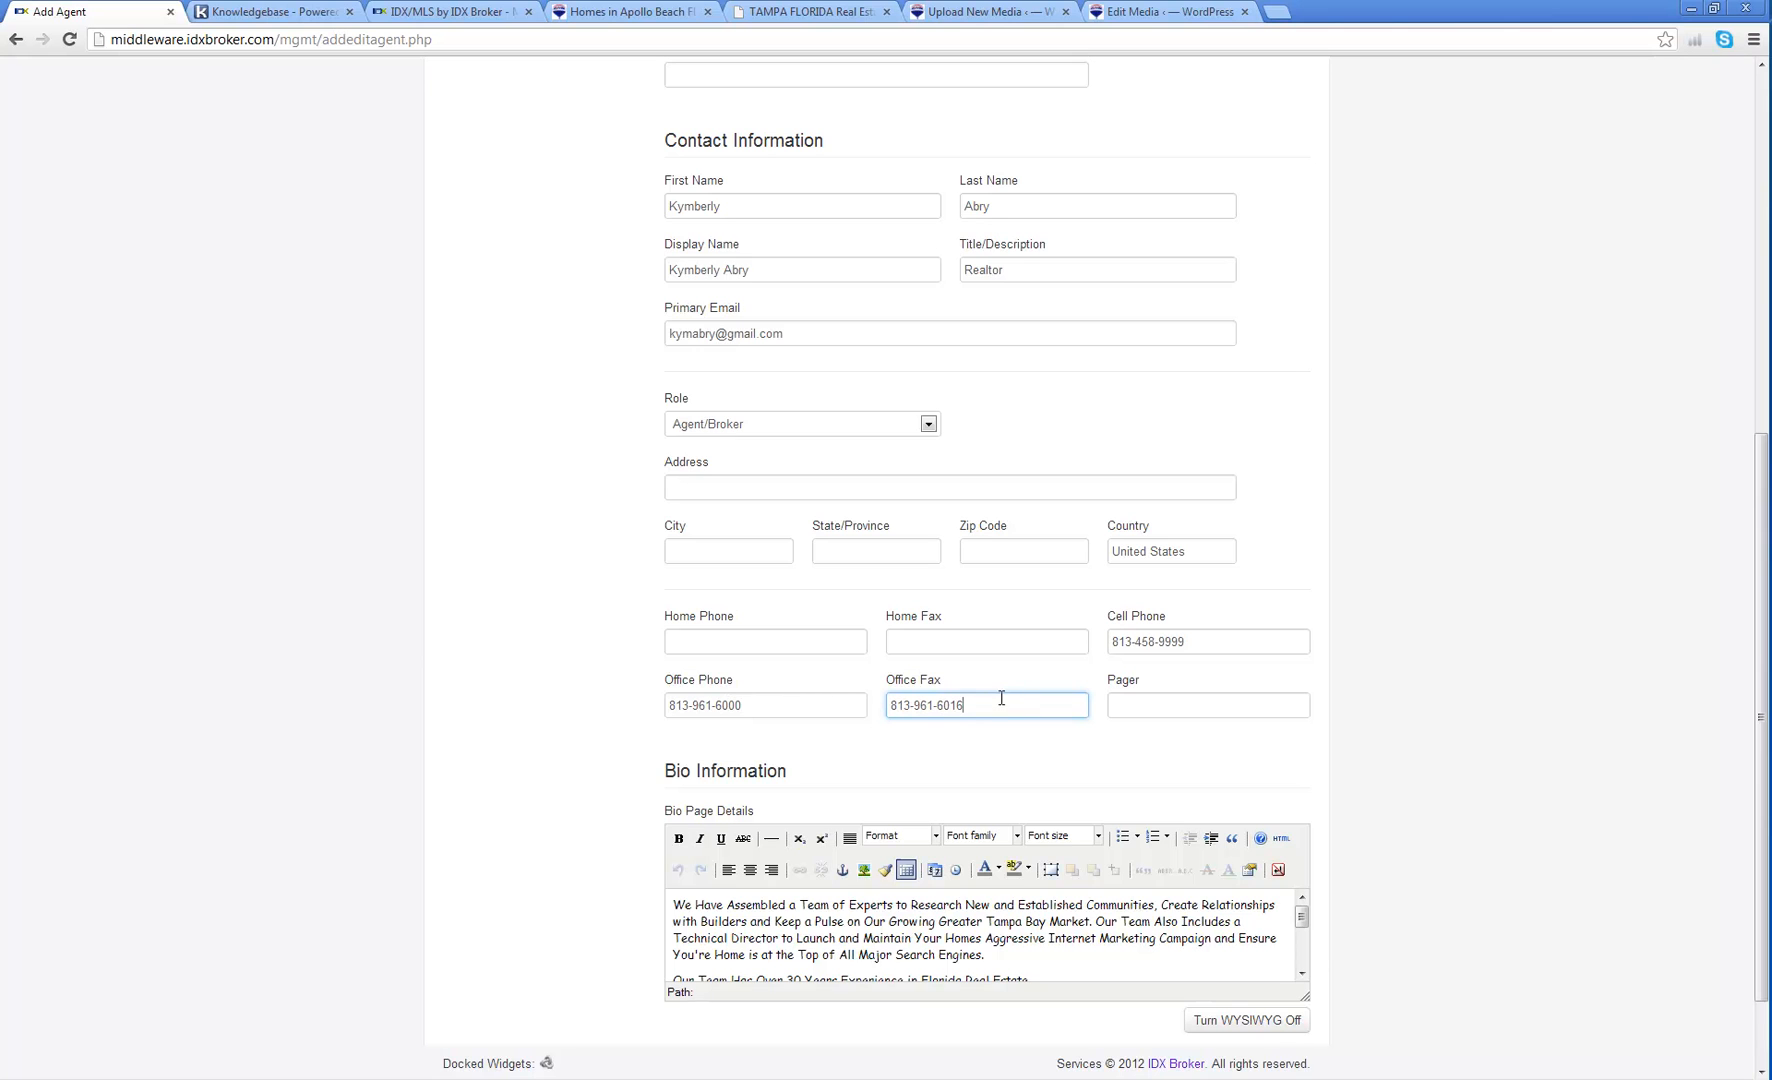
Step: Enlarge the bio editor and save the agent profile
scroll(1320, 600, down, 2)
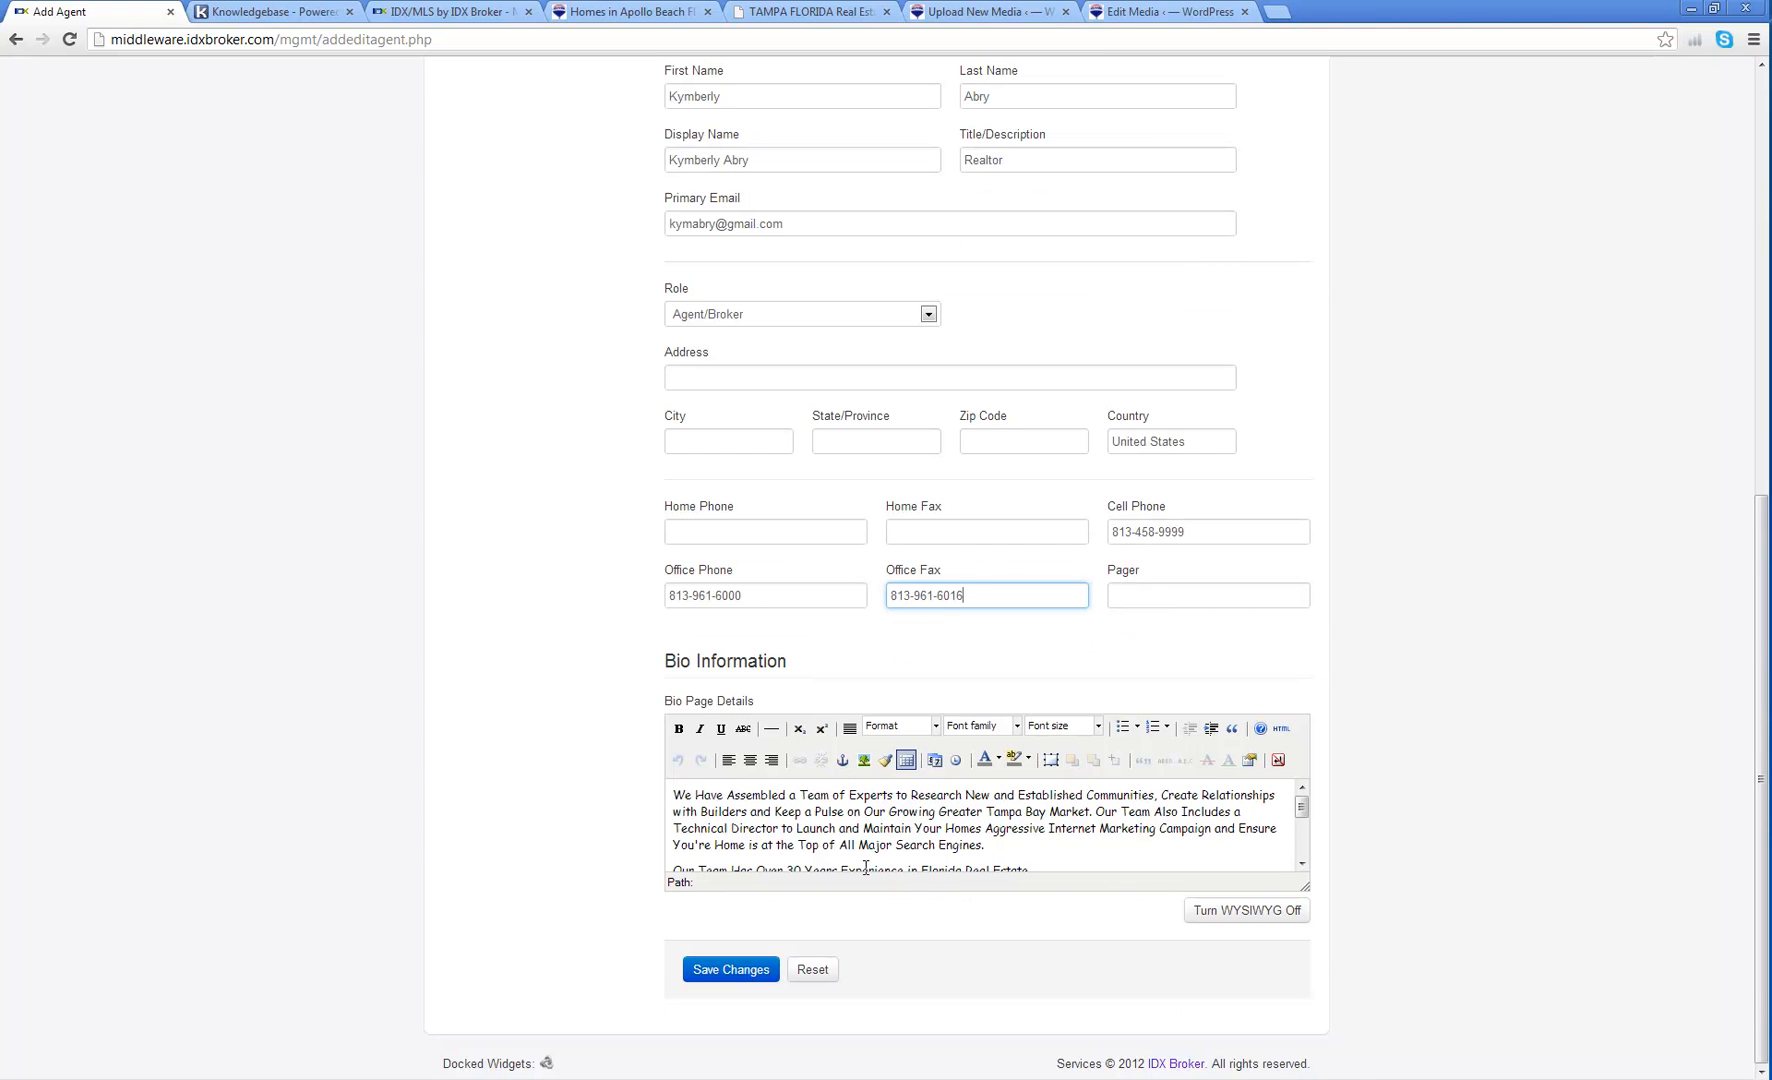
drag(1304, 888, 1346, 1046)
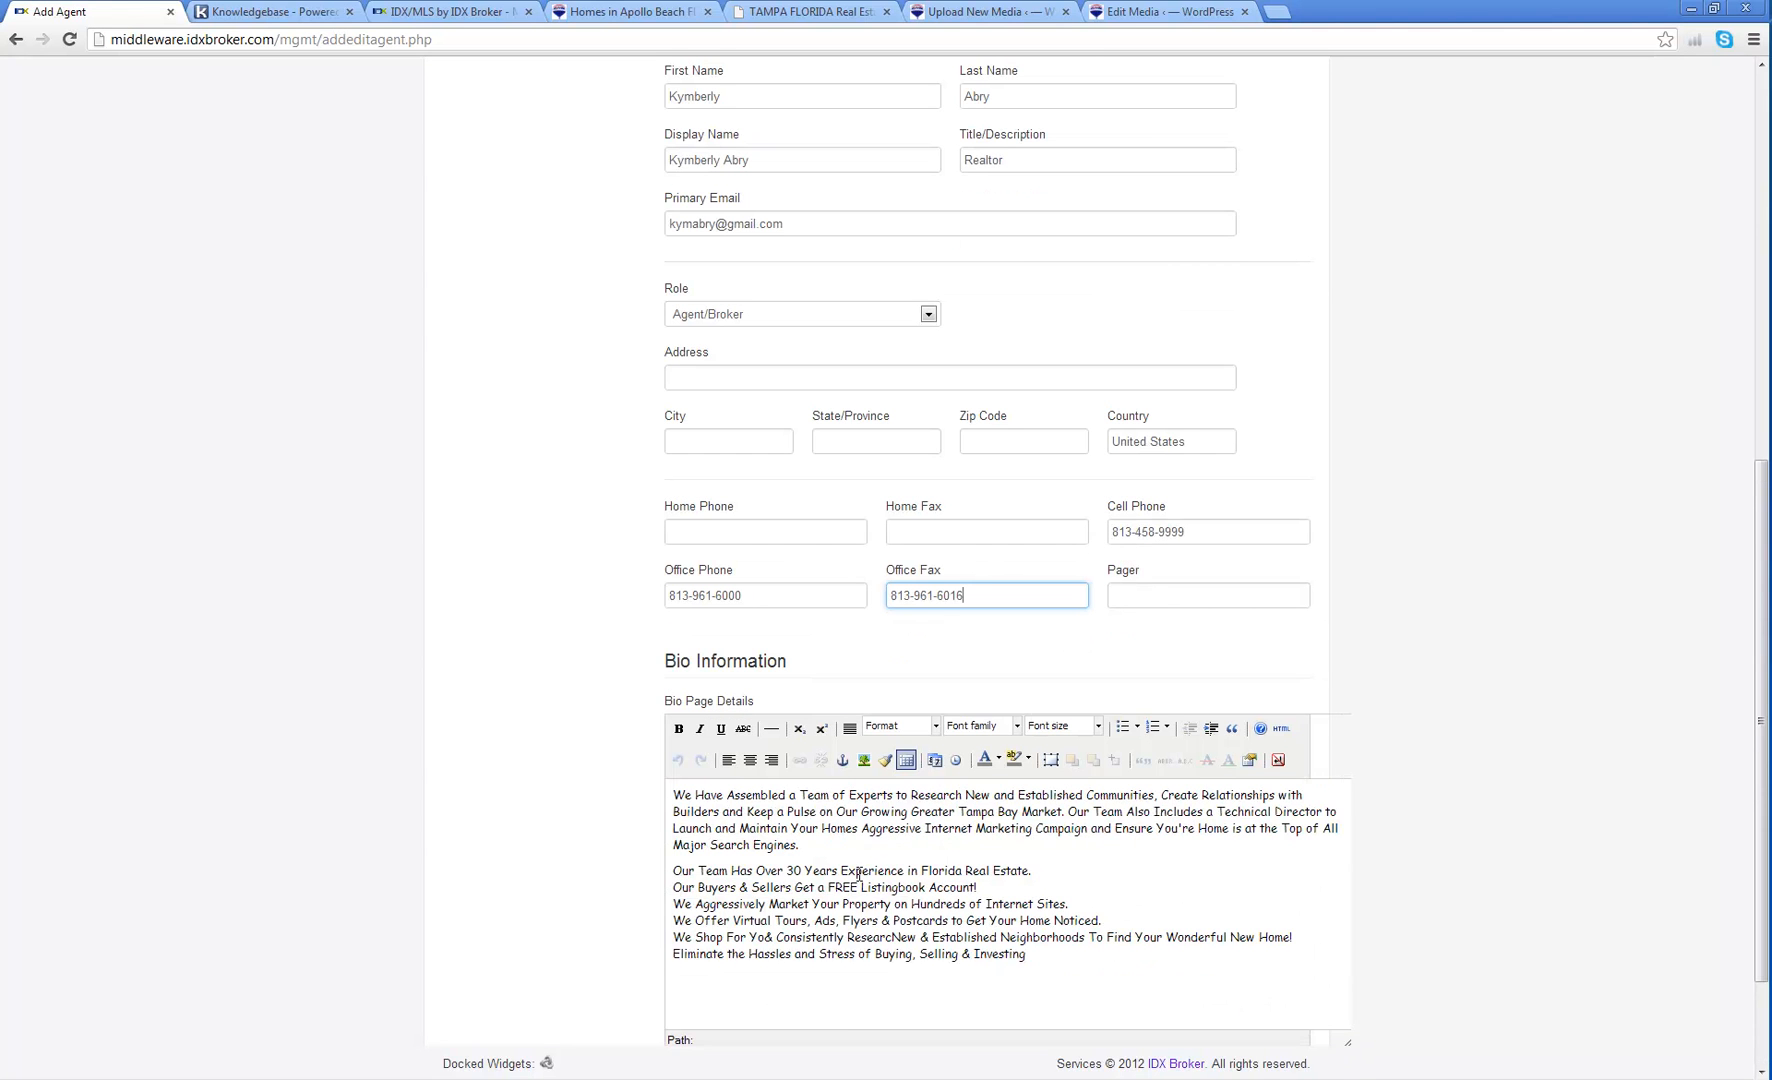
scroll(857, 870, down, 2)
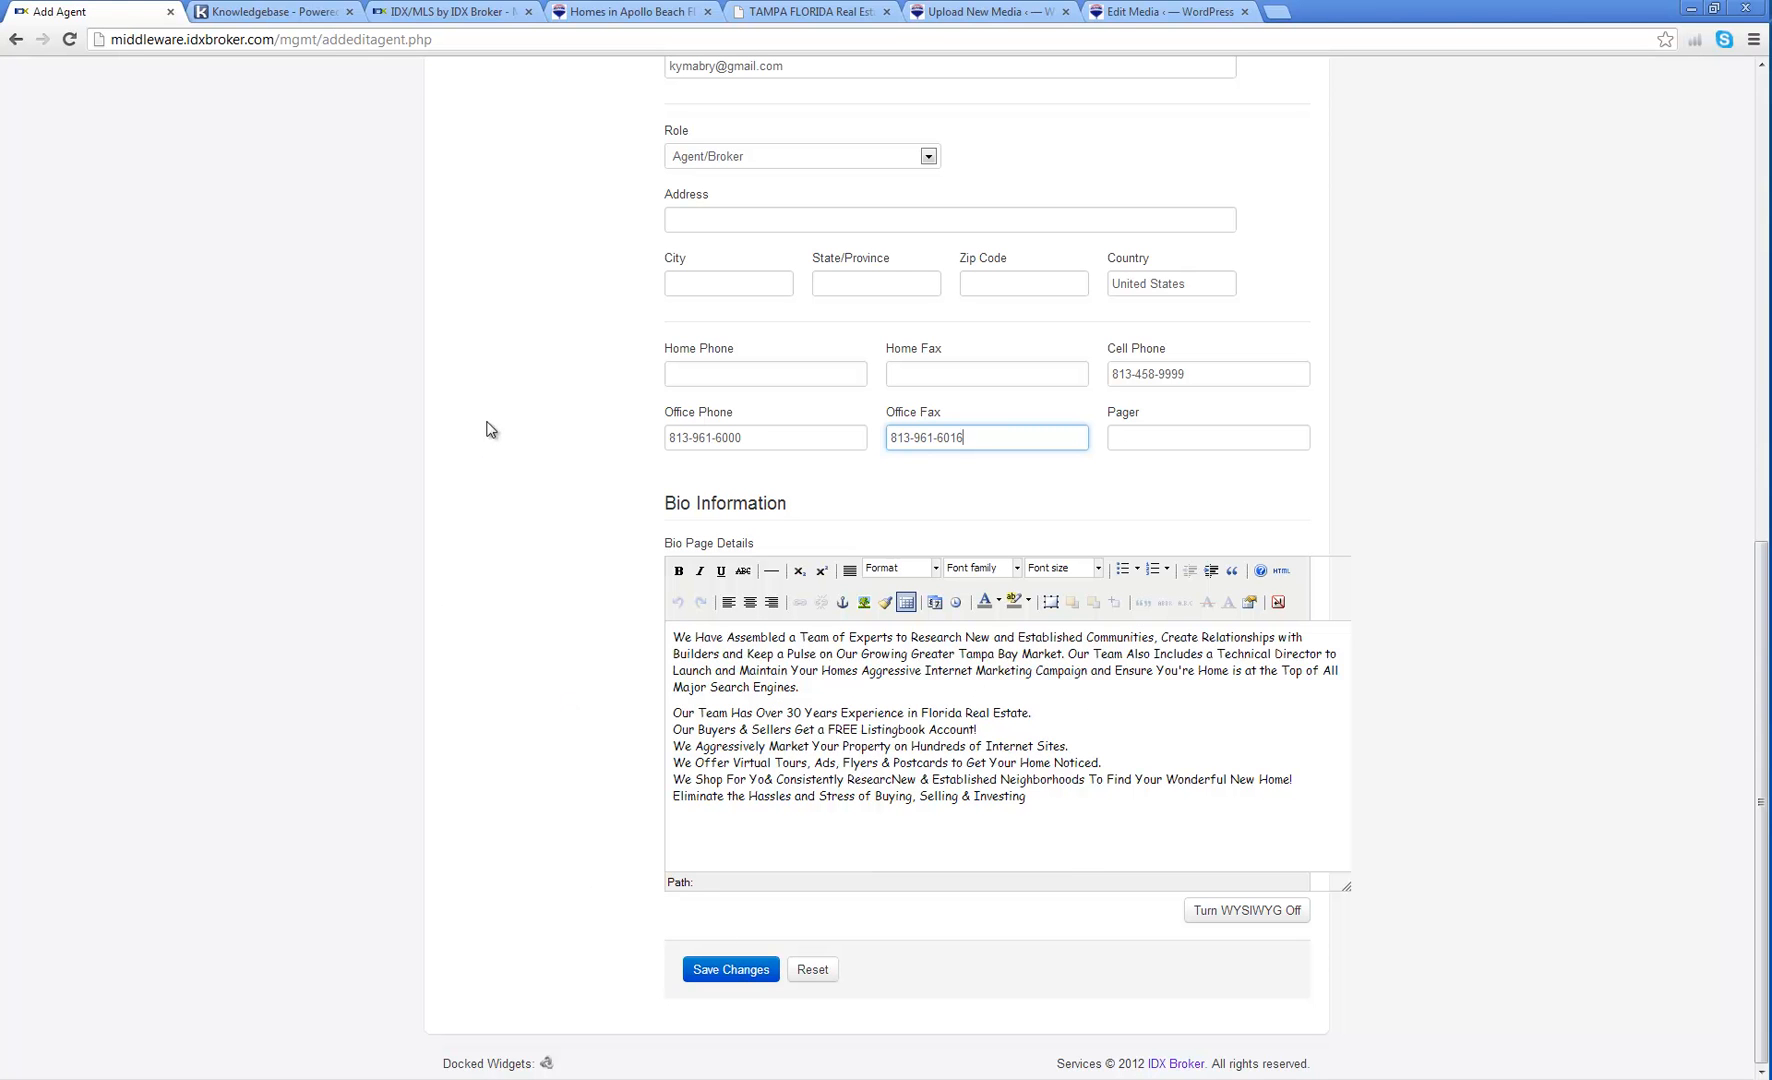
scroll(502, 427, up, 3)
scroll(505, 430, down, 3)
click(736, 970)
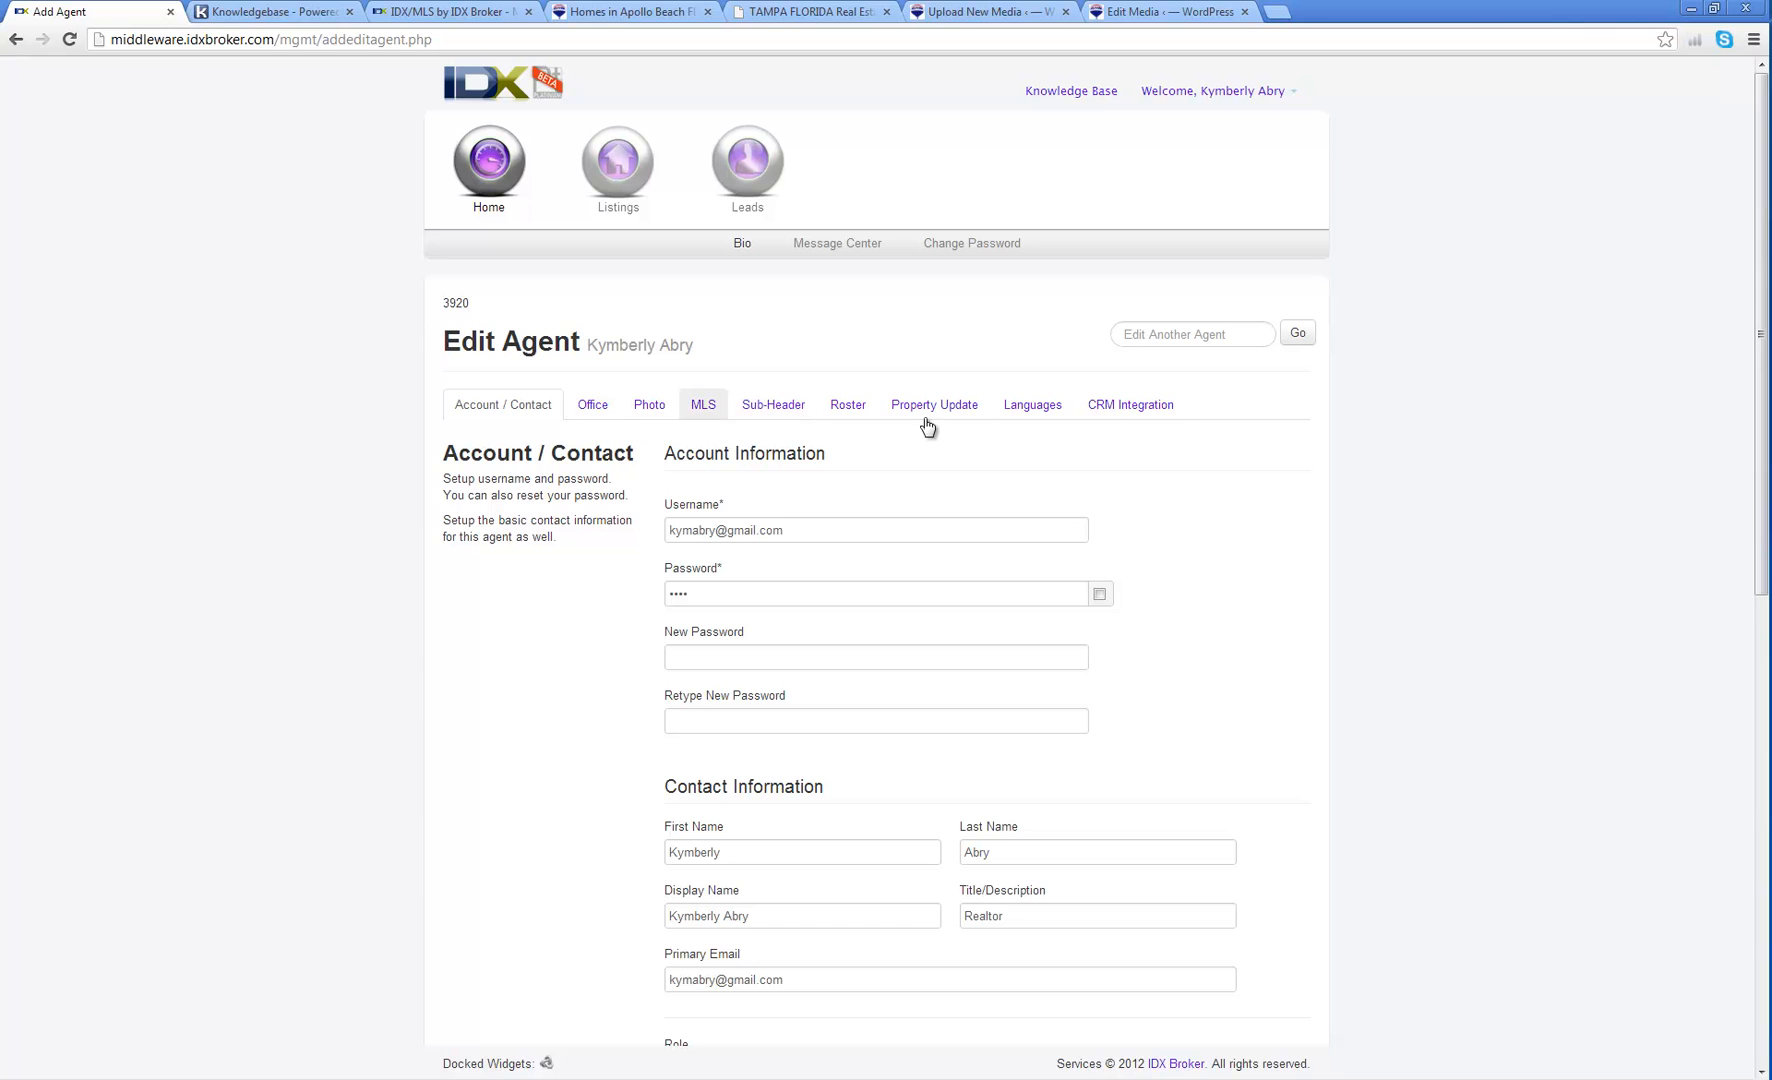
Step: View the agent's Office tab, then switch to the Homes in Apollo Beach site
click(596, 410)
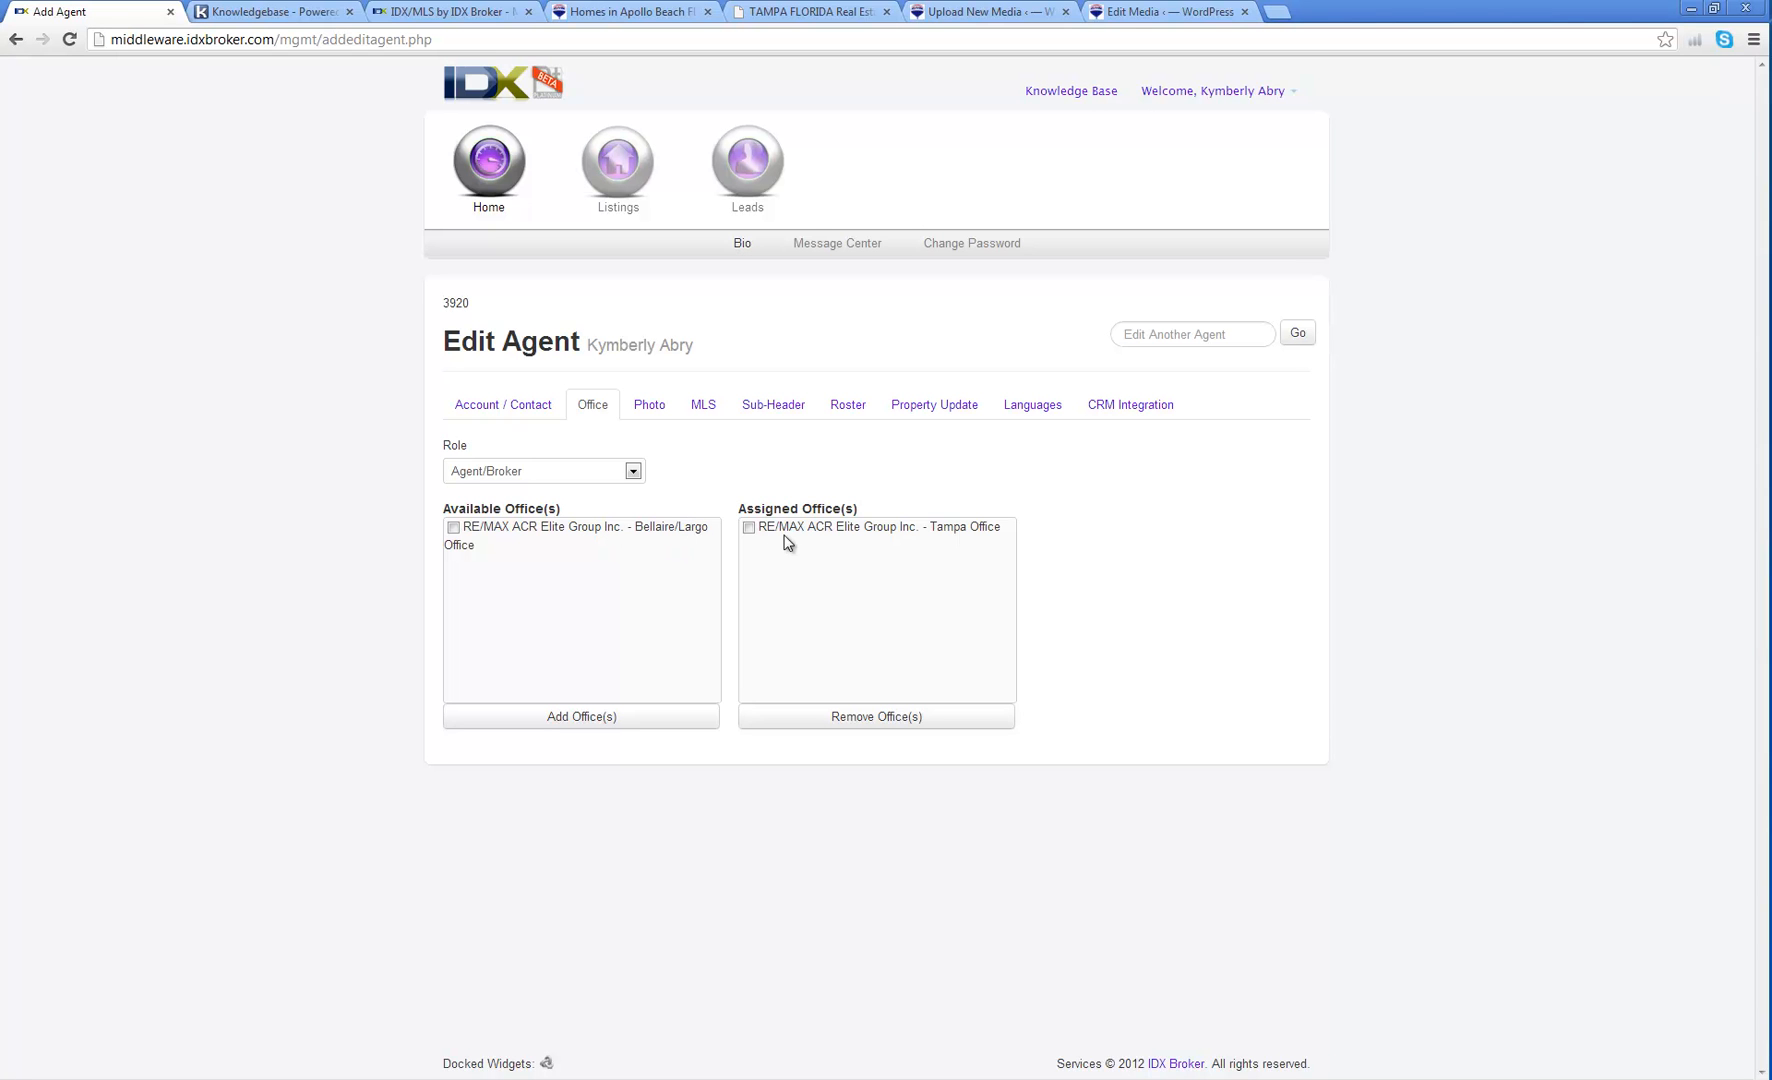
click(672, 14)
Step: Open About > Meet Our Team in a new tab and view the office roster
mouse_move(1086, 95)
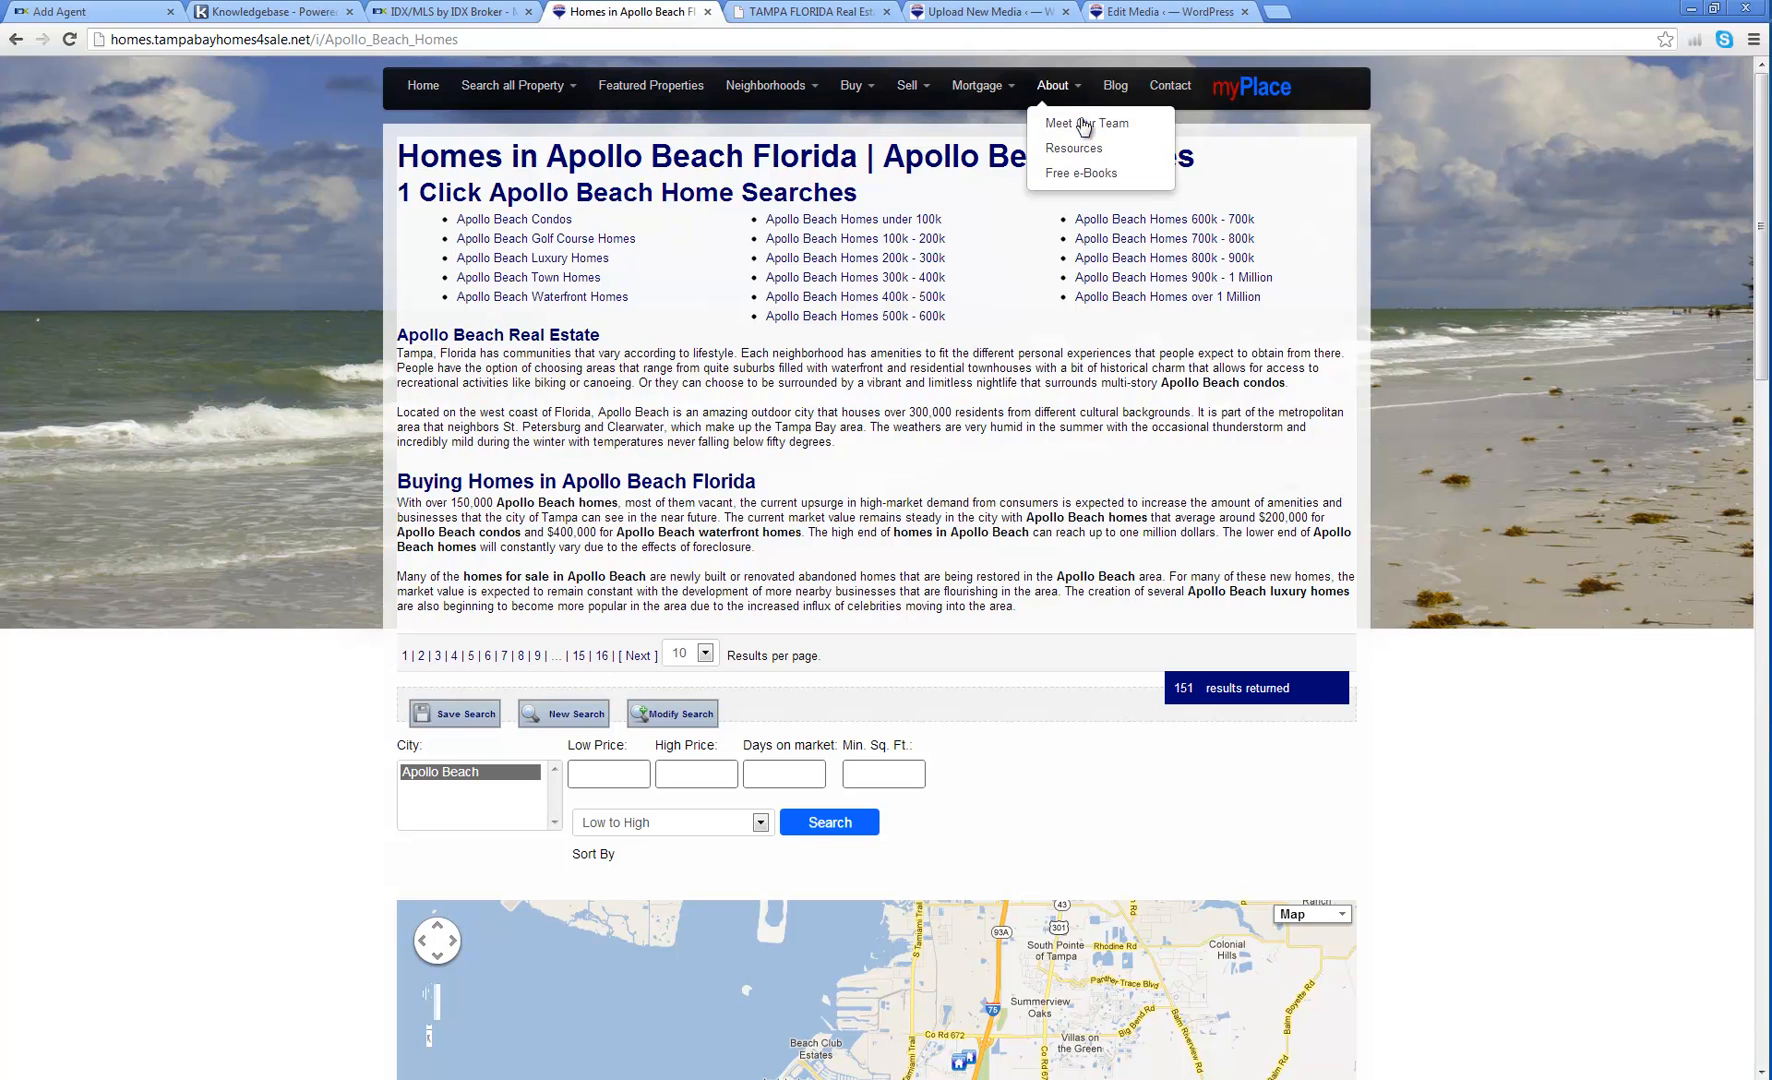
right_click(1084, 128)
click(1108, 140)
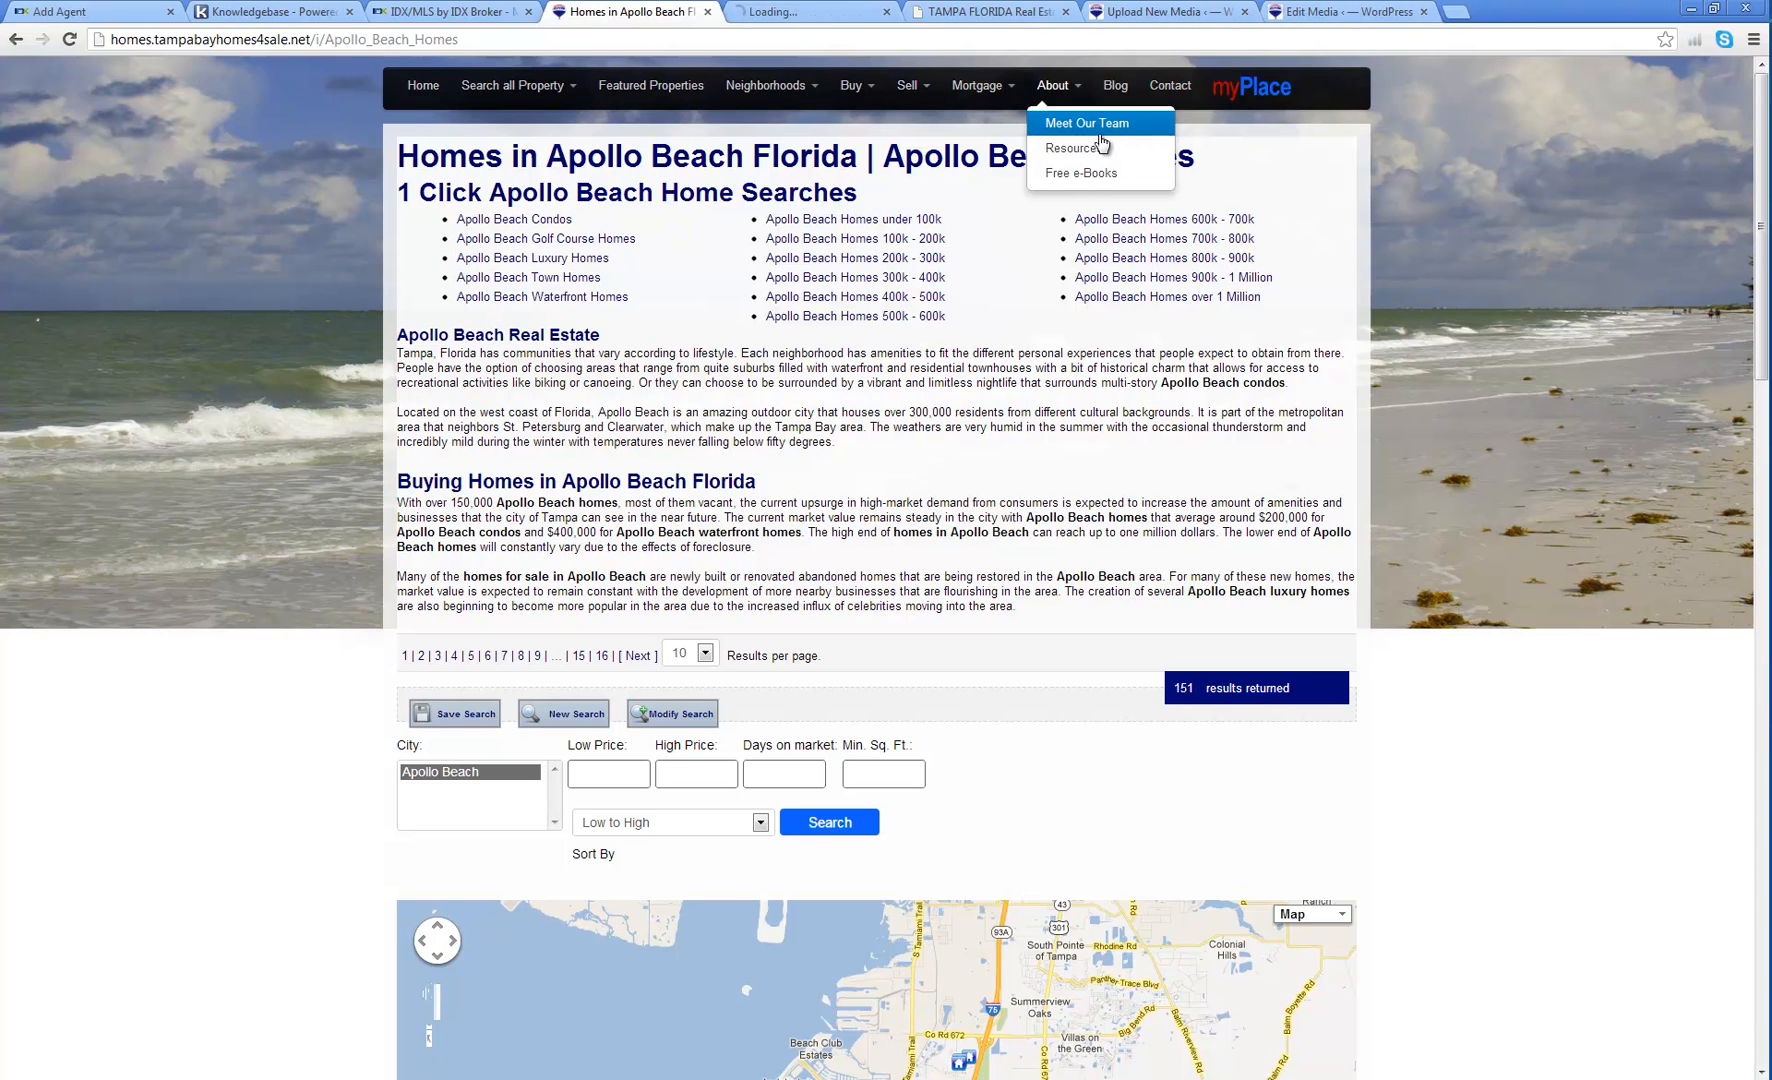
click(795, 13)
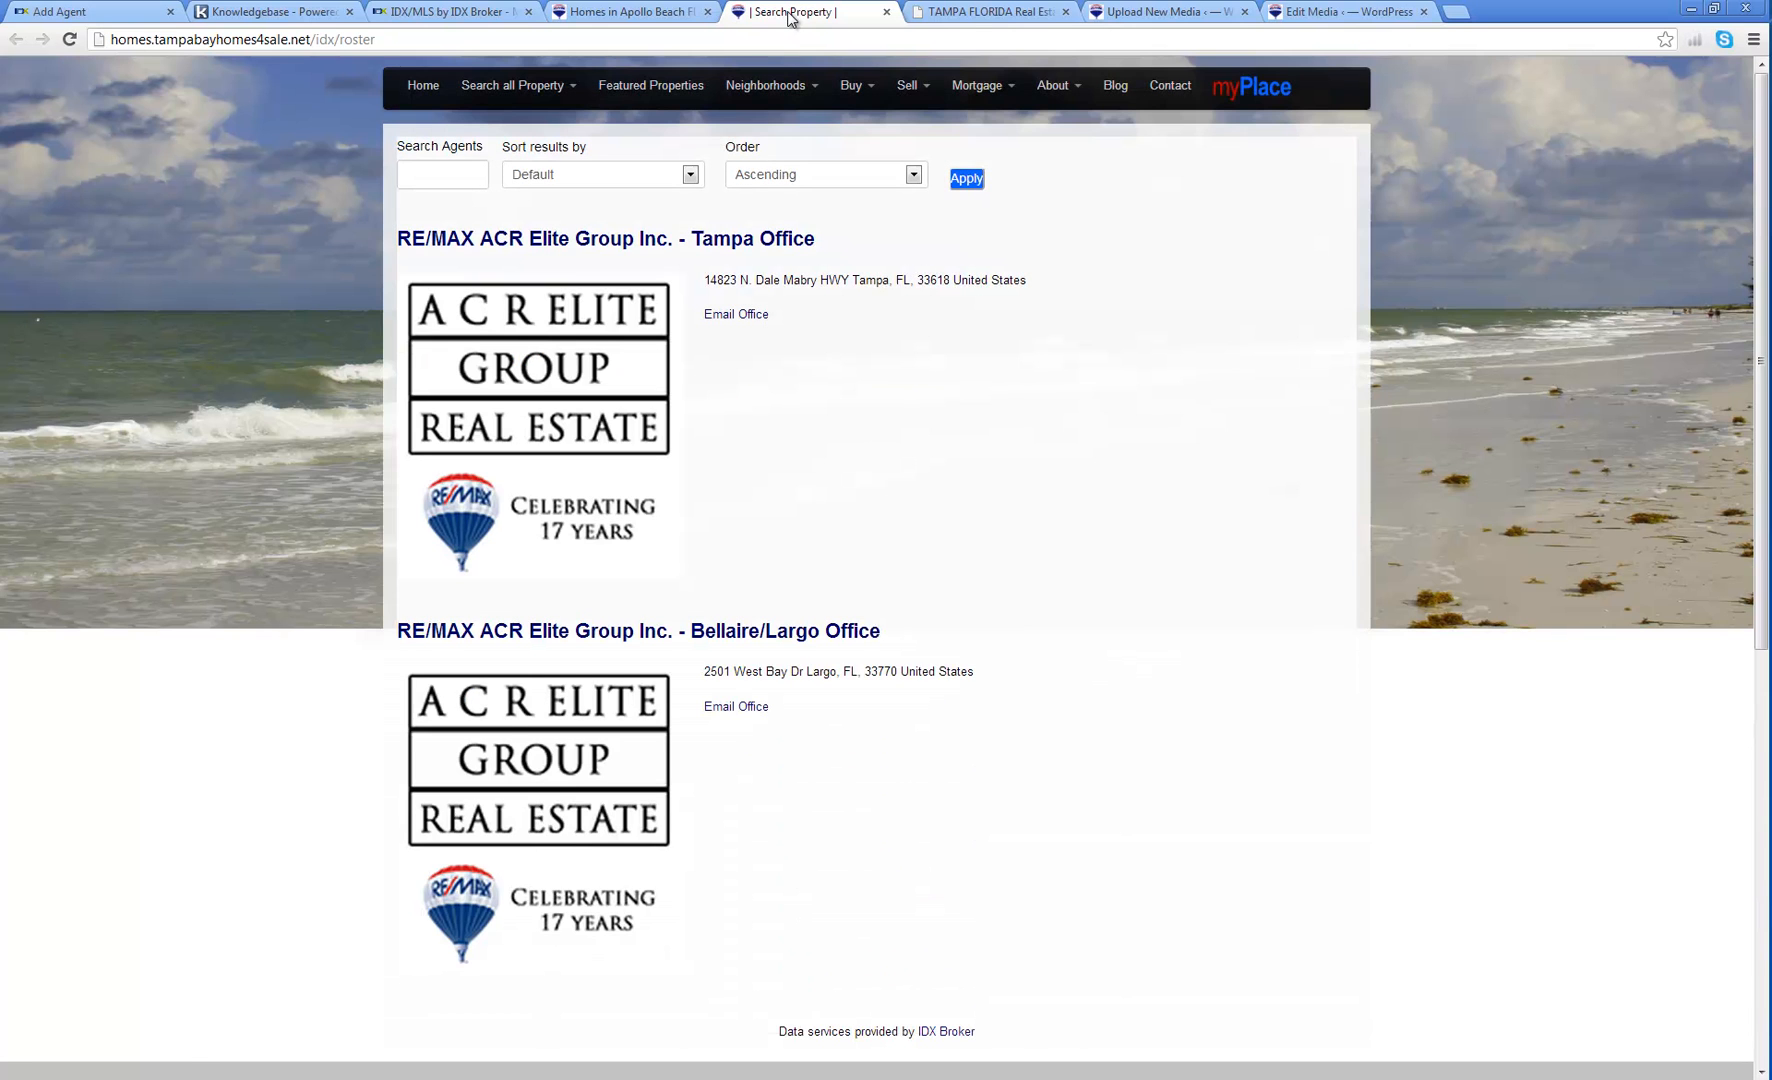
scroll(1088, 494, down, 5)
scroll(994, 497, up, 5)
Step: Return to Edit Agent and view the Photo tab with the current headshot and URL
click(114, 15)
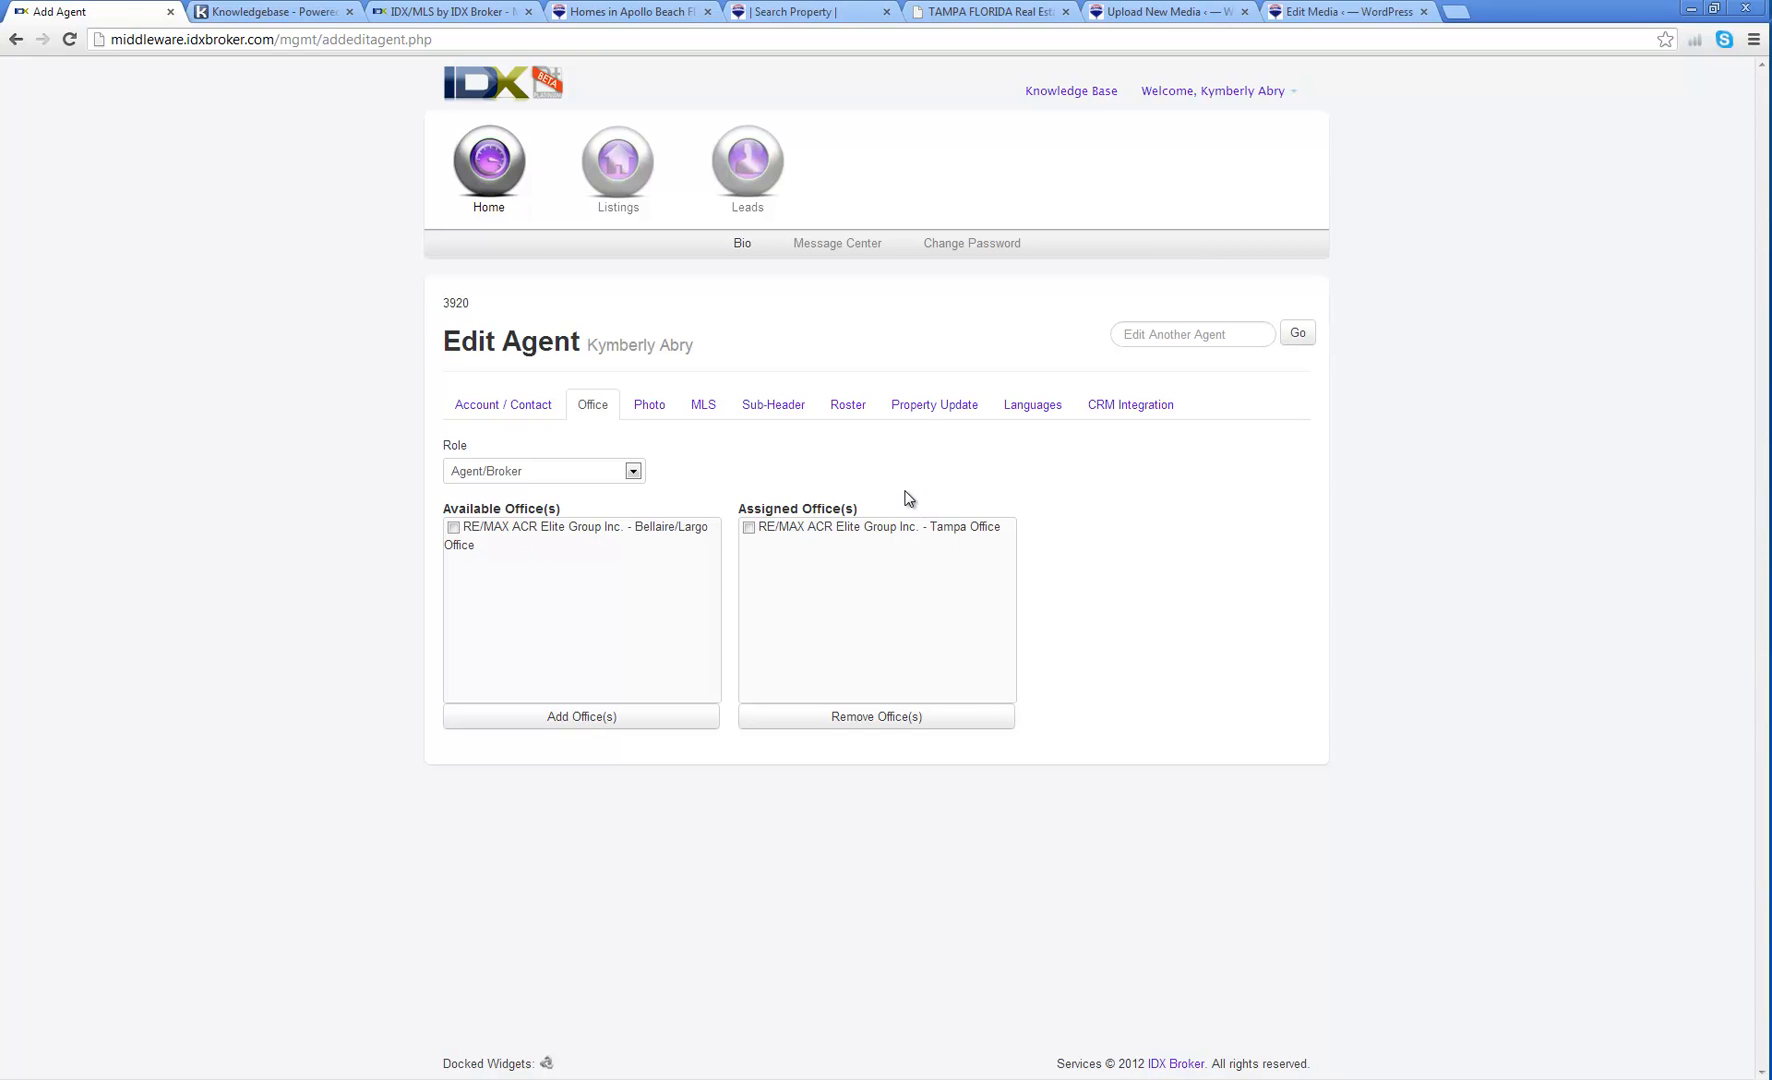
click(650, 410)
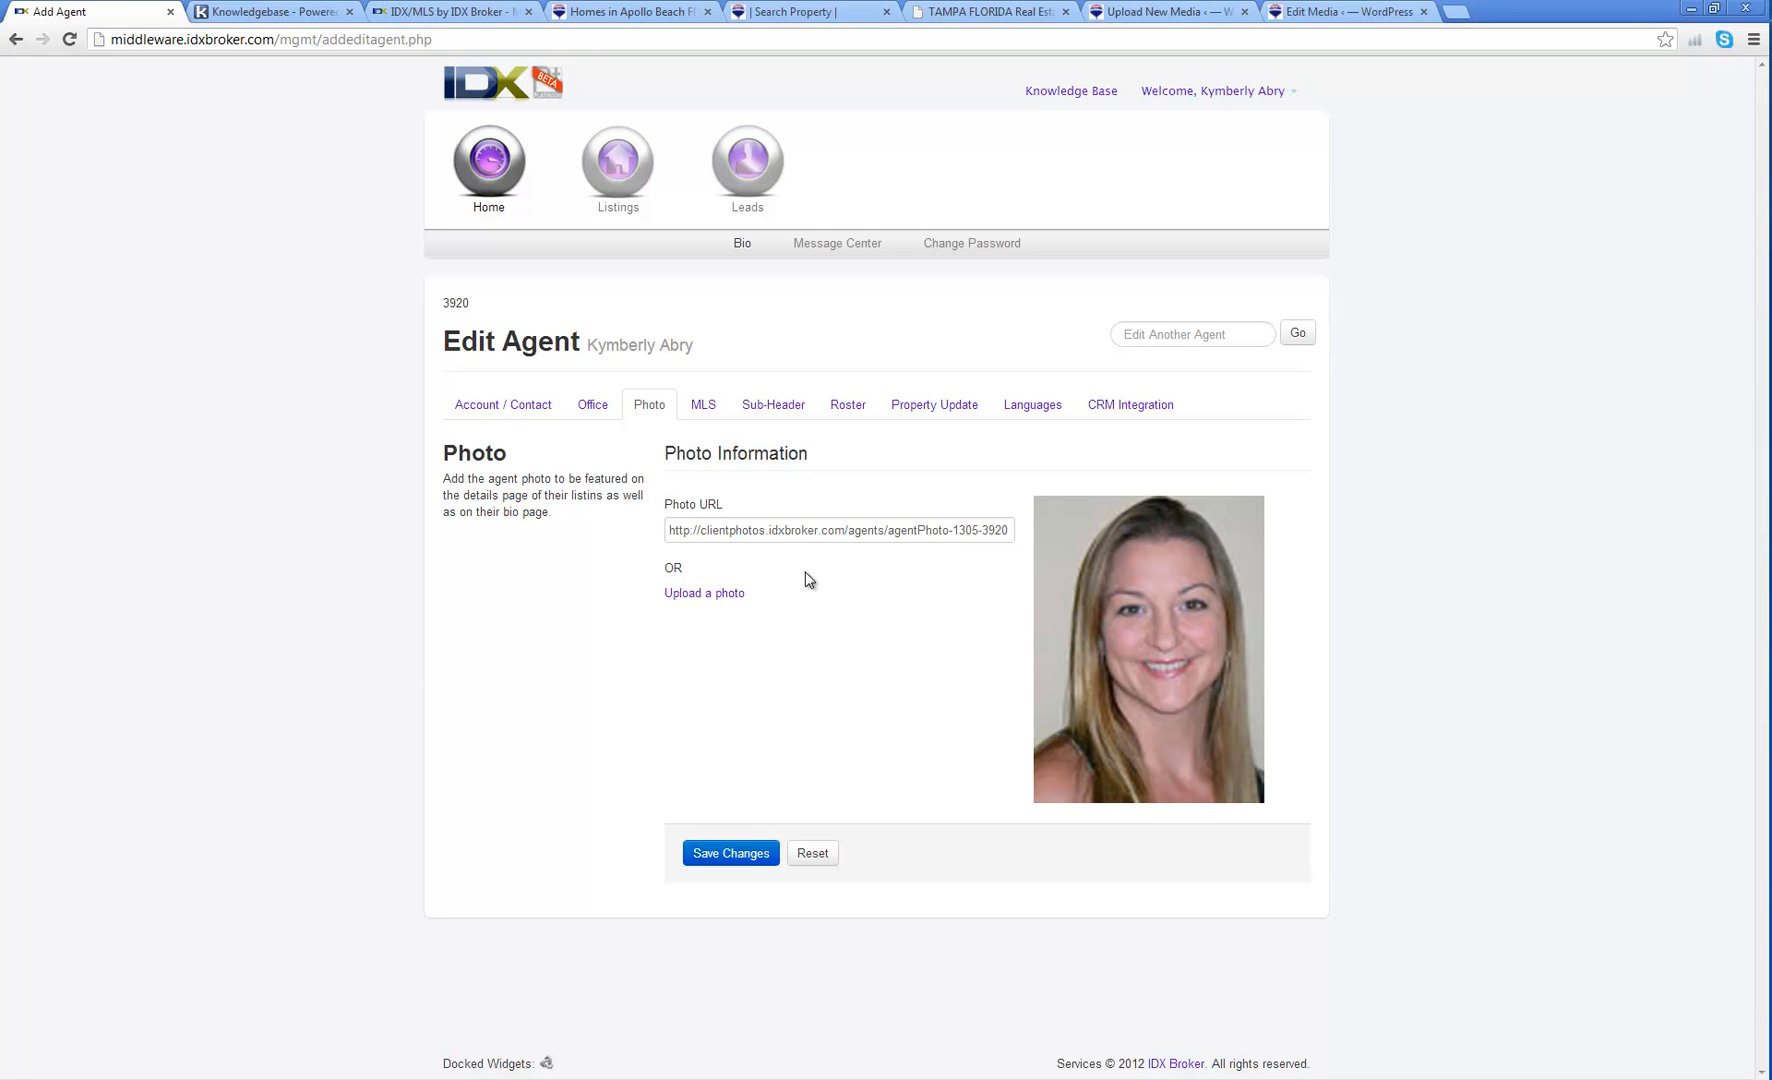
Step: Open the Tampa Office roster, view the new agent's public profile, and return to the editor
click(590, 12)
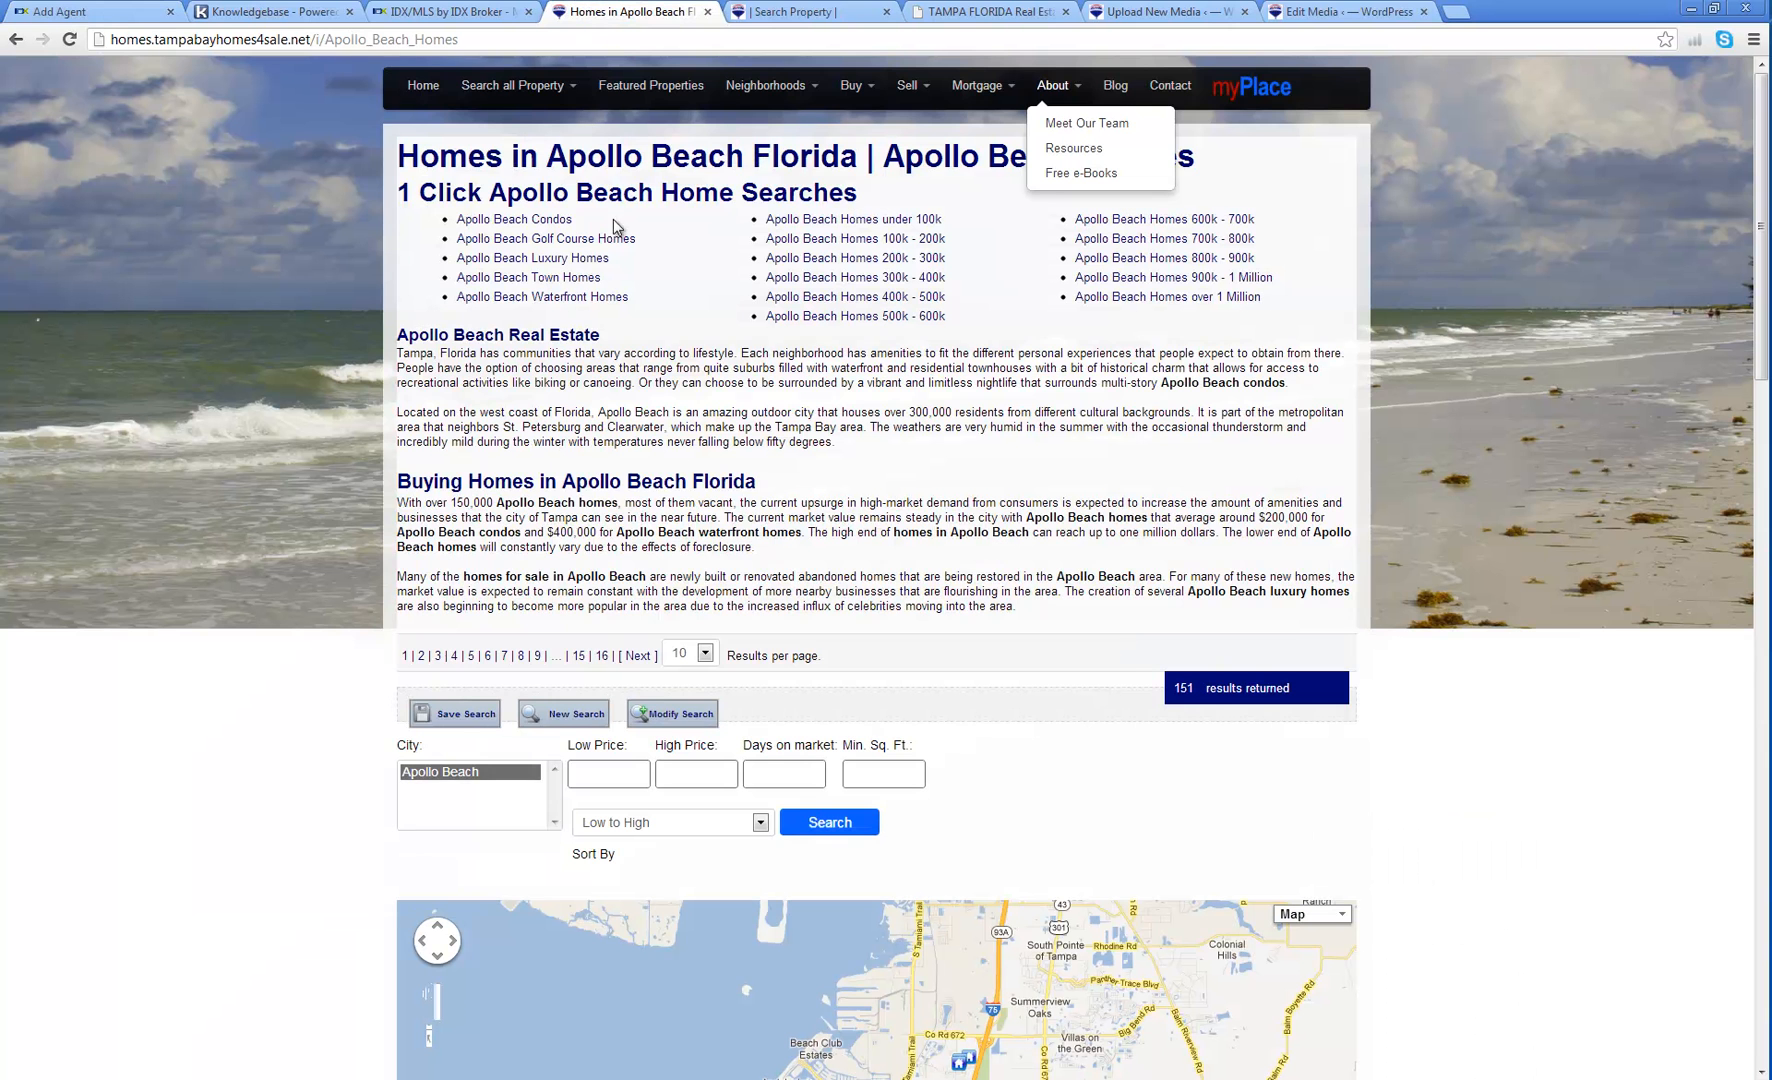
click(796, 12)
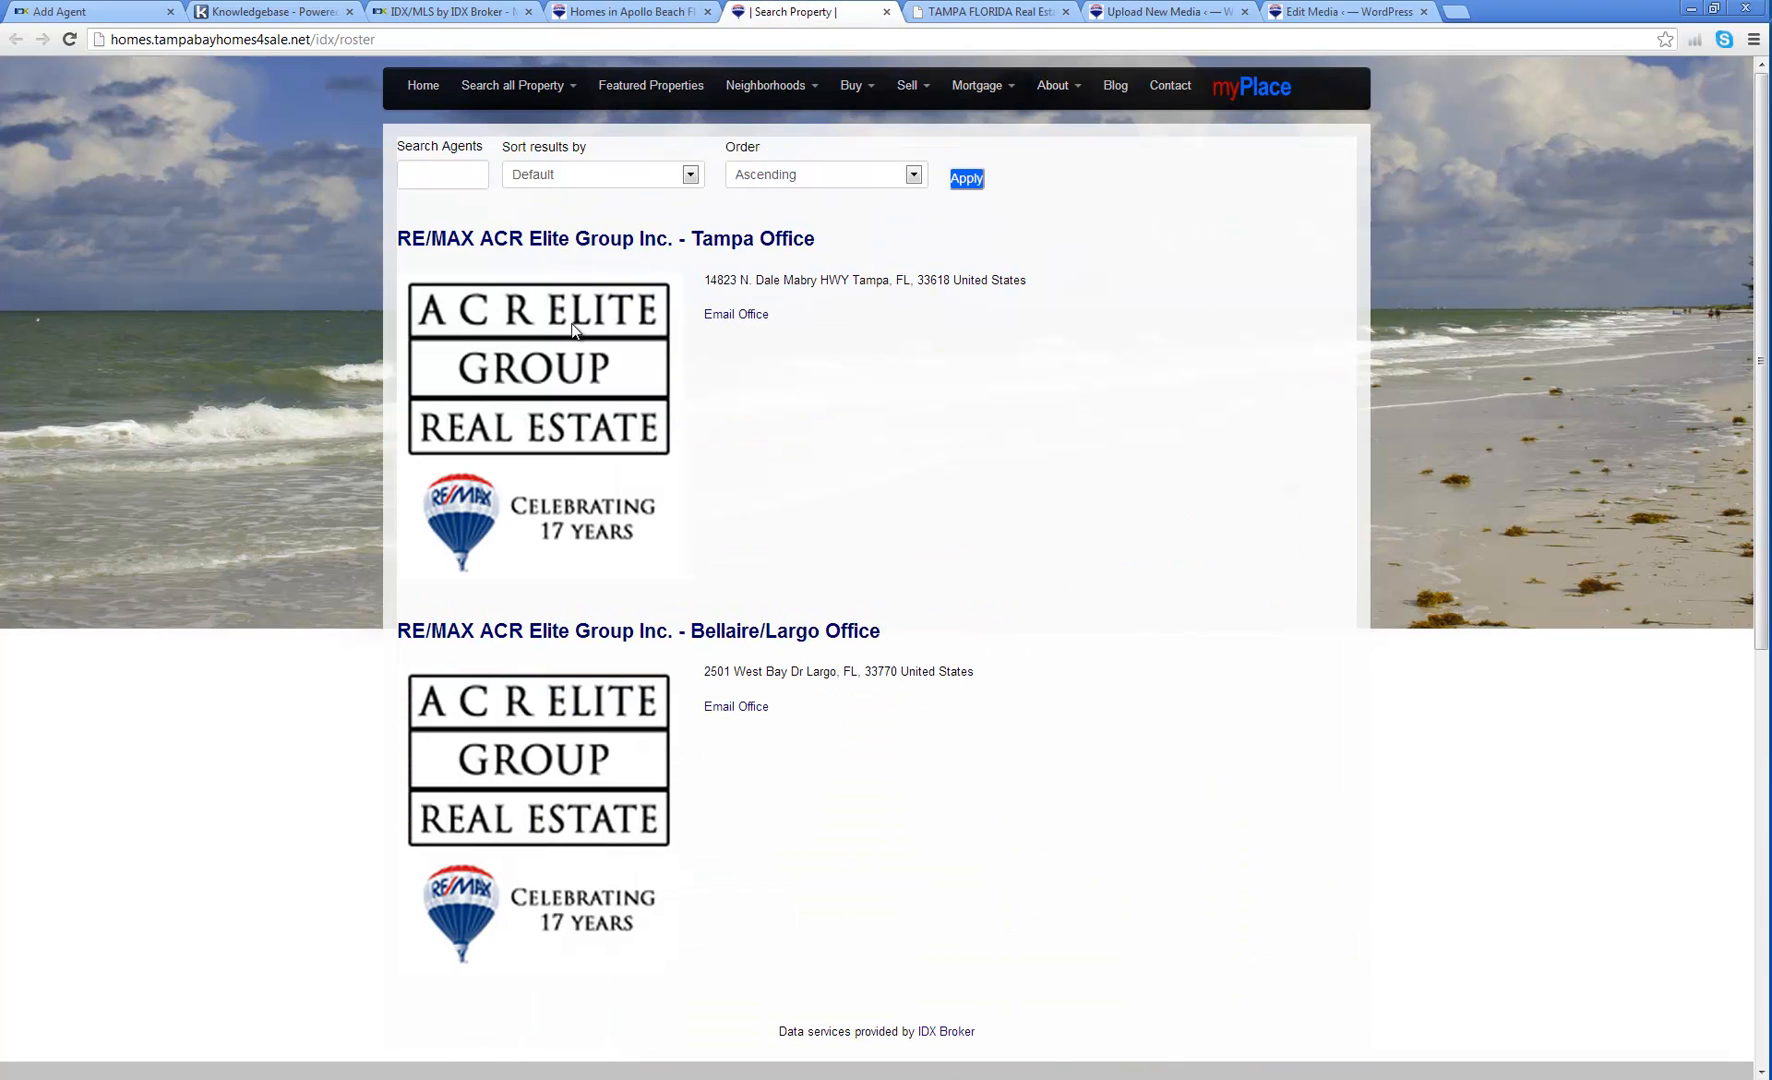
click(574, 243)
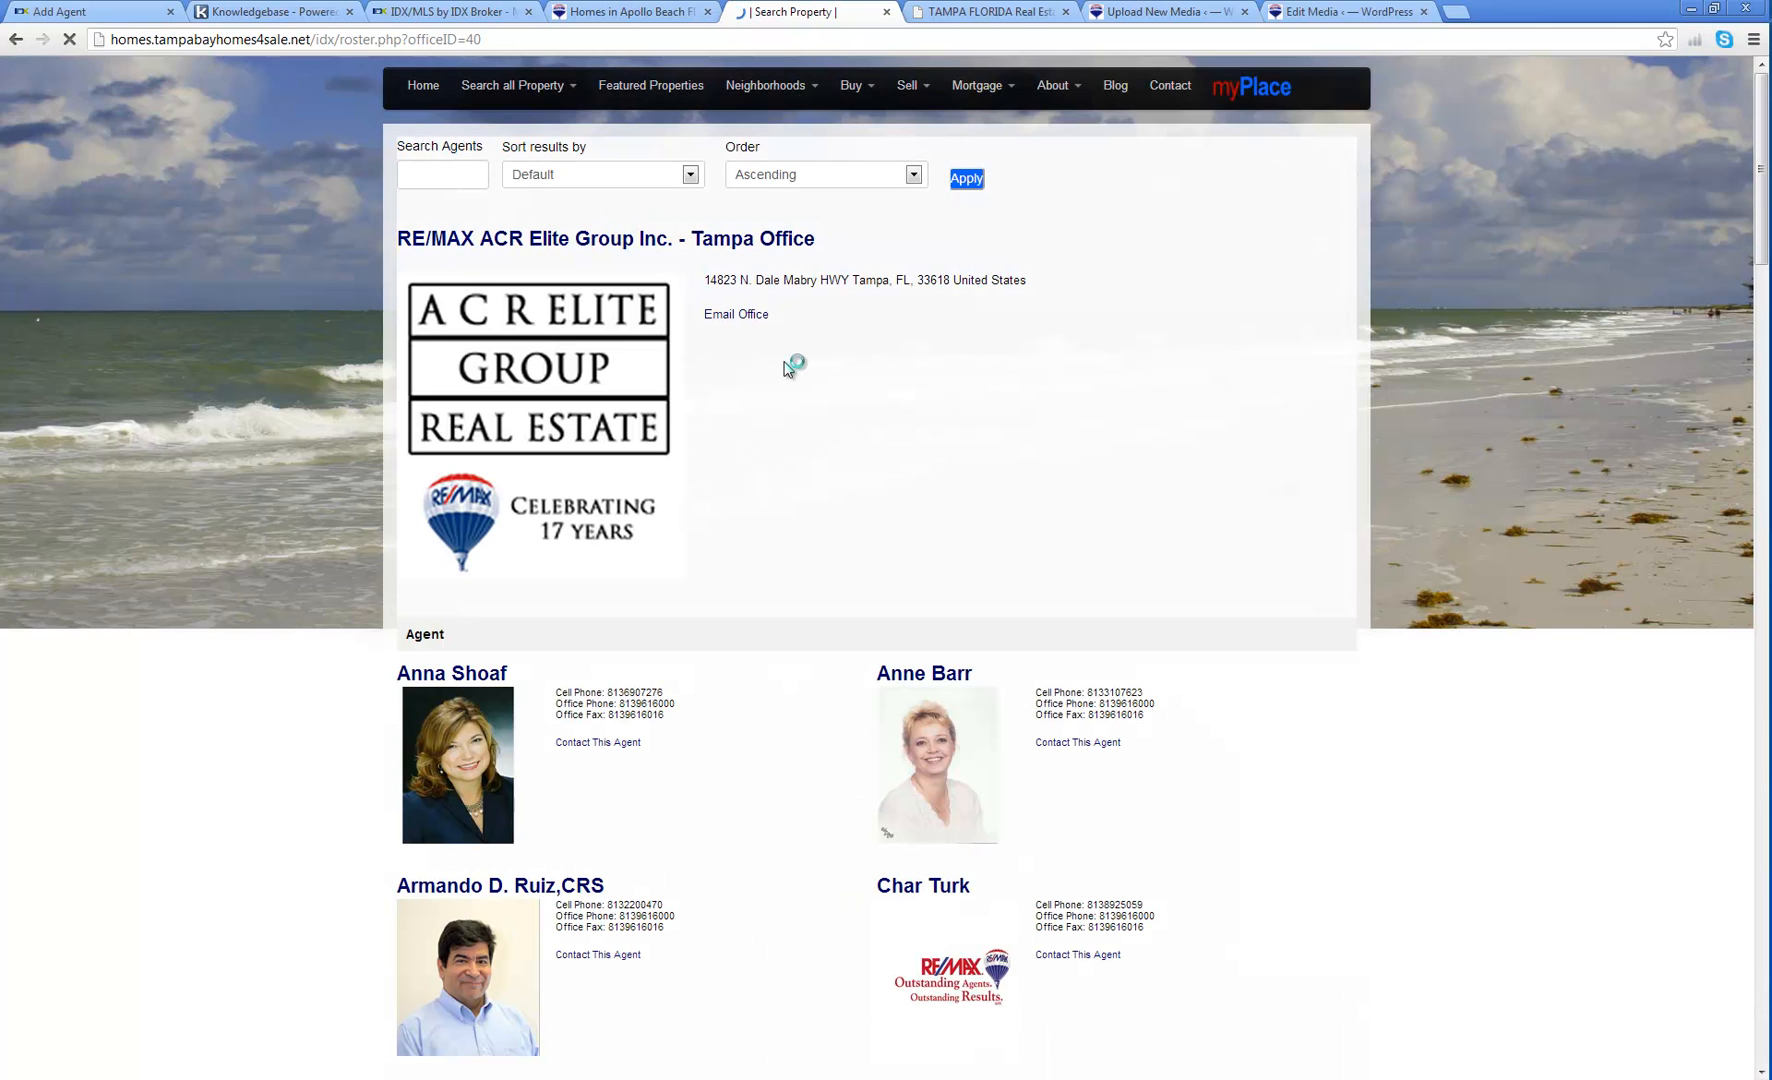
scroll(791, 354, down, 4)
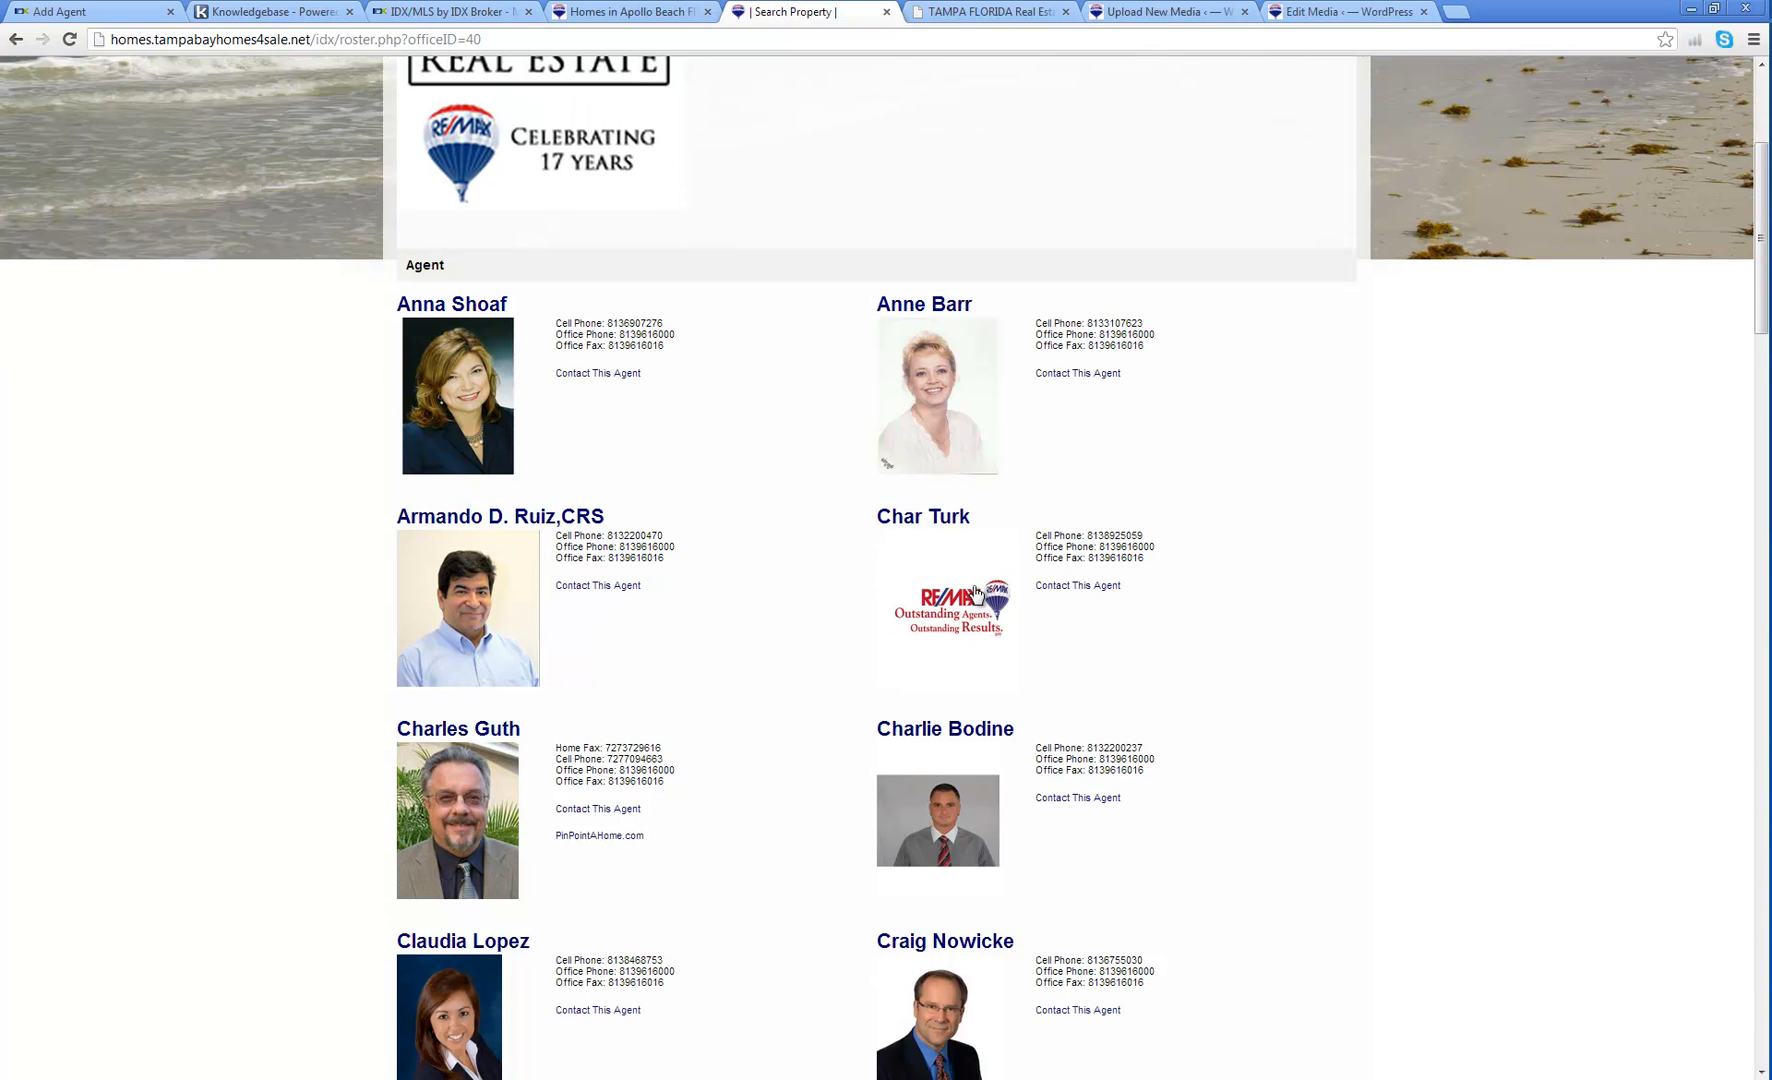
scroll(851, 575, down, 3)
scroll(764, 554, down, 8)
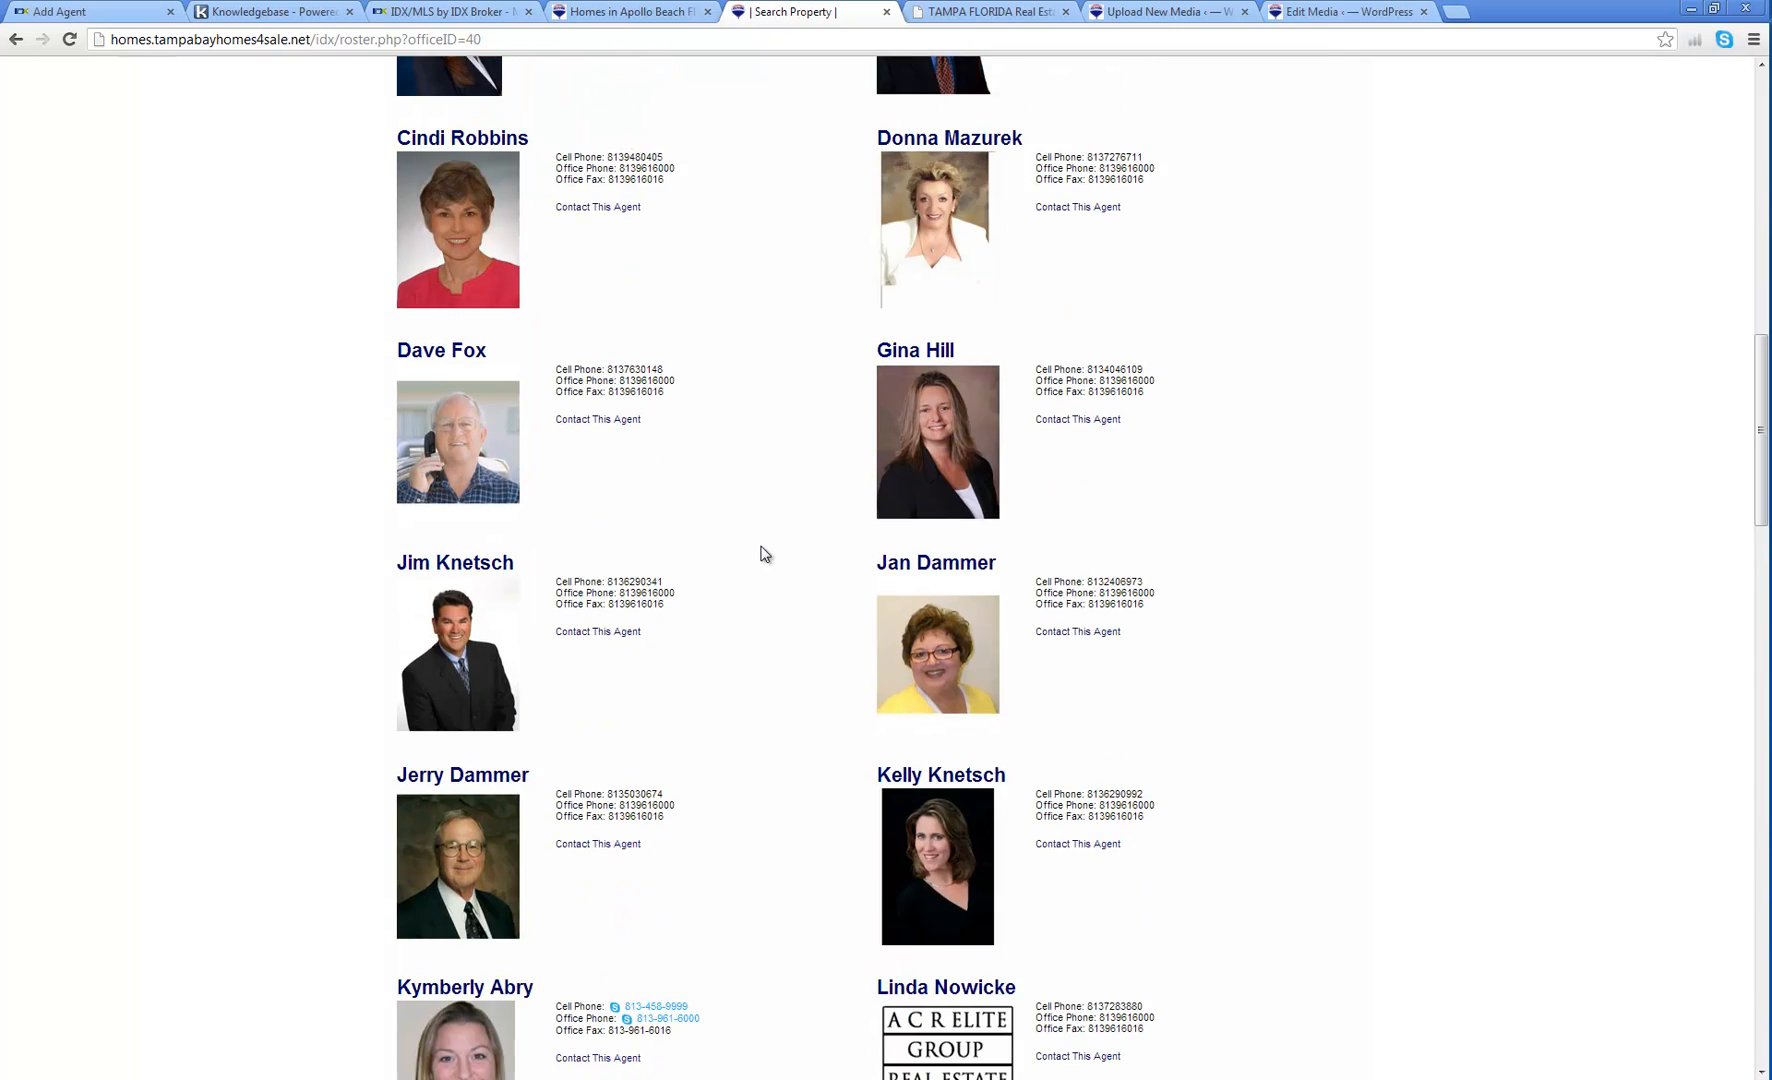
scroll(764, 554, down, 4)
click(466, 628)
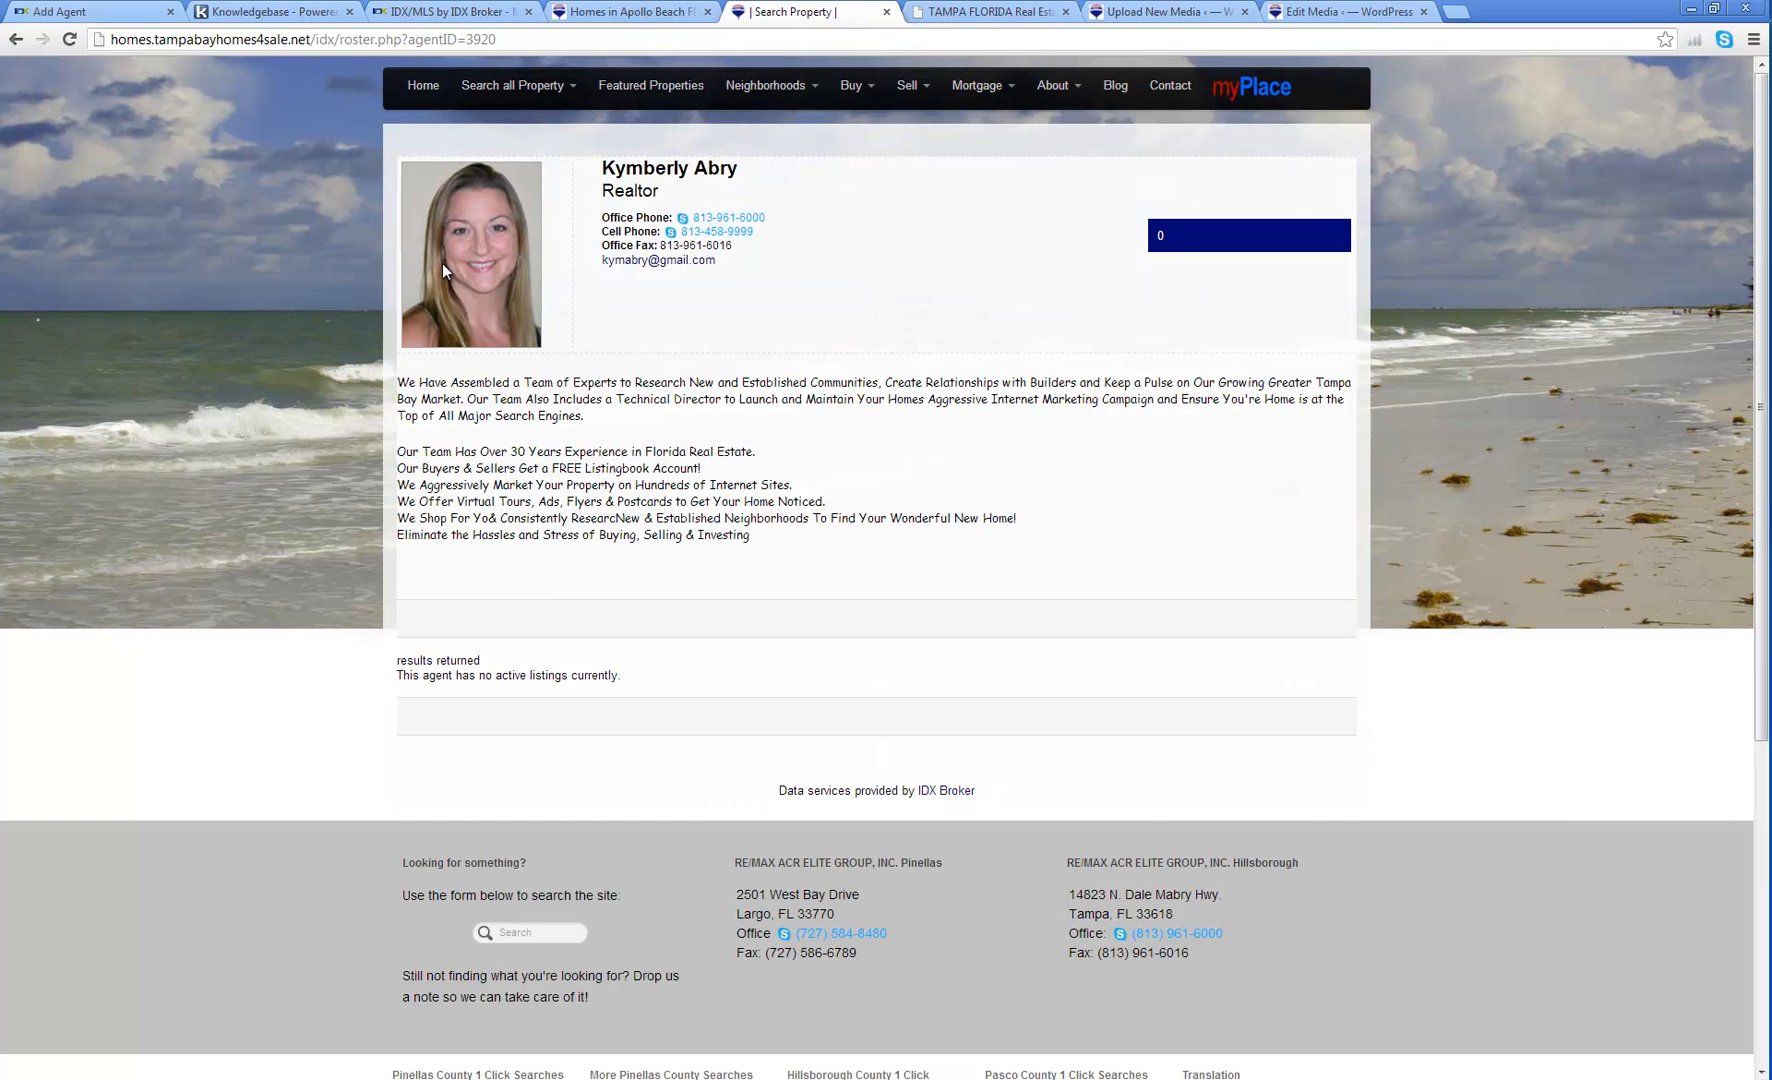
click(714, 9)
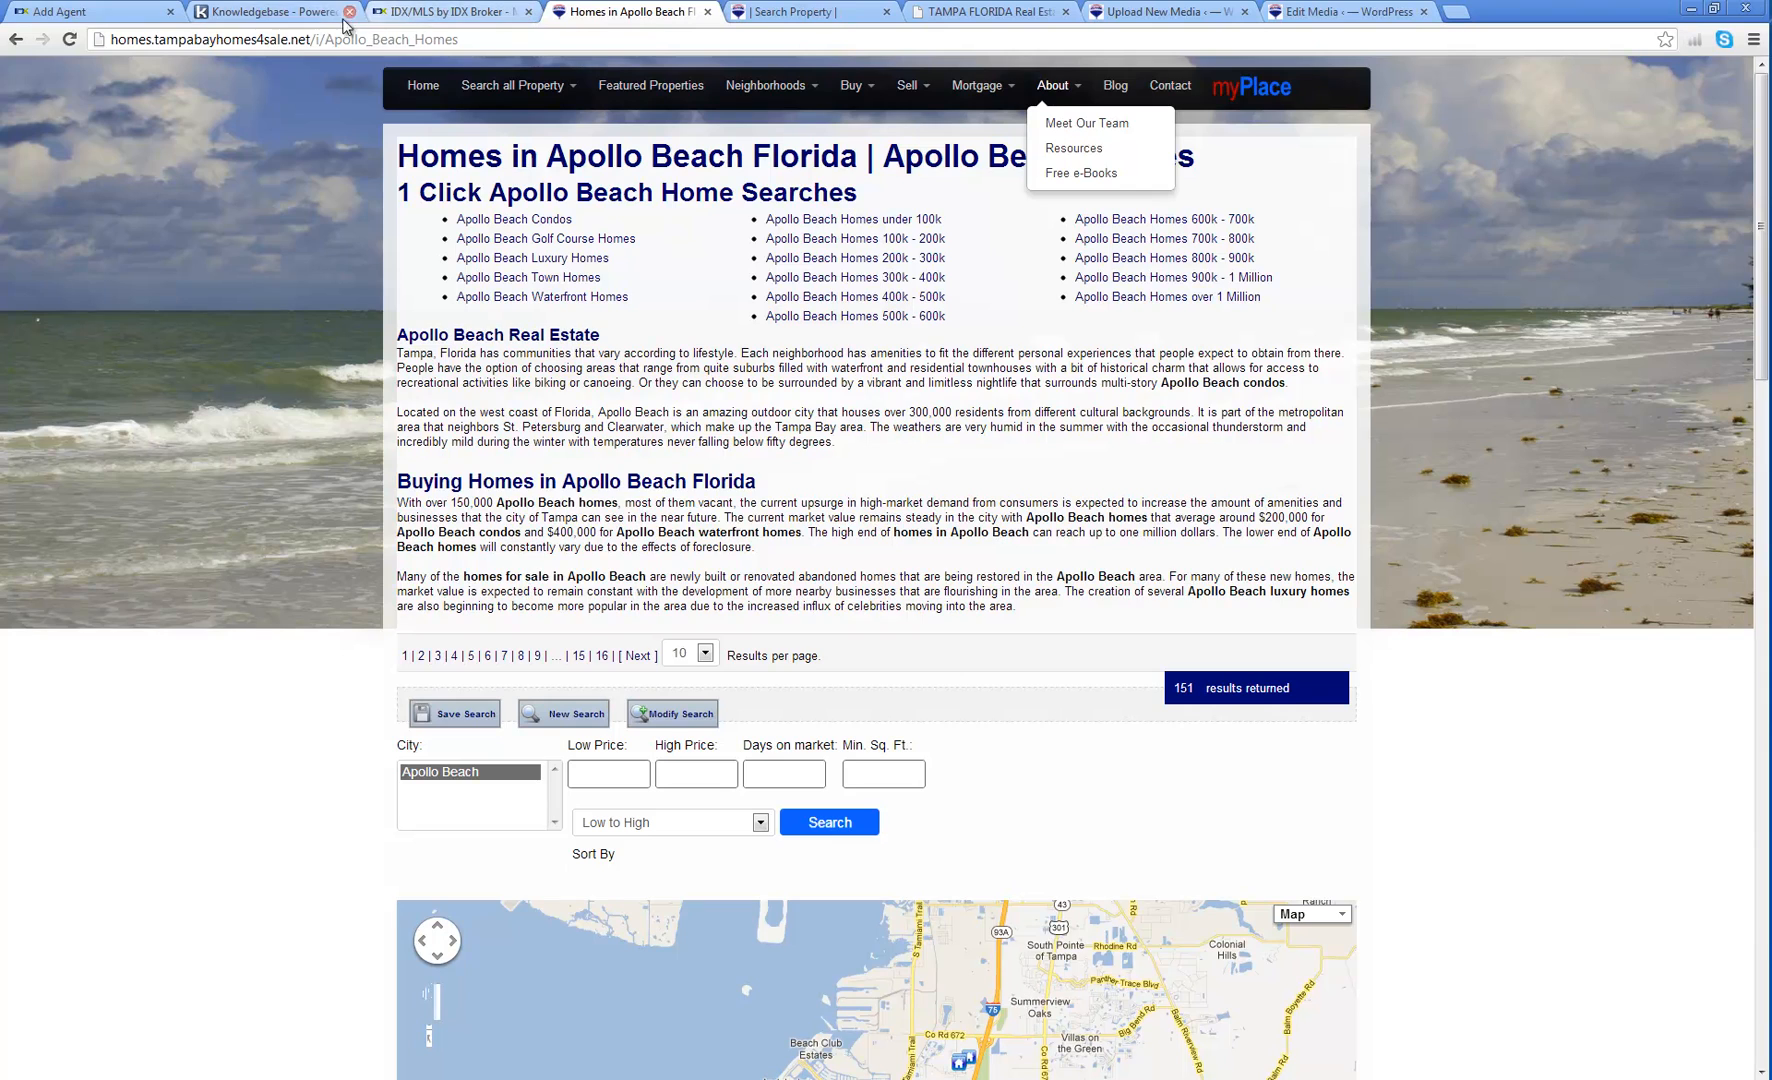
click(138, 13)
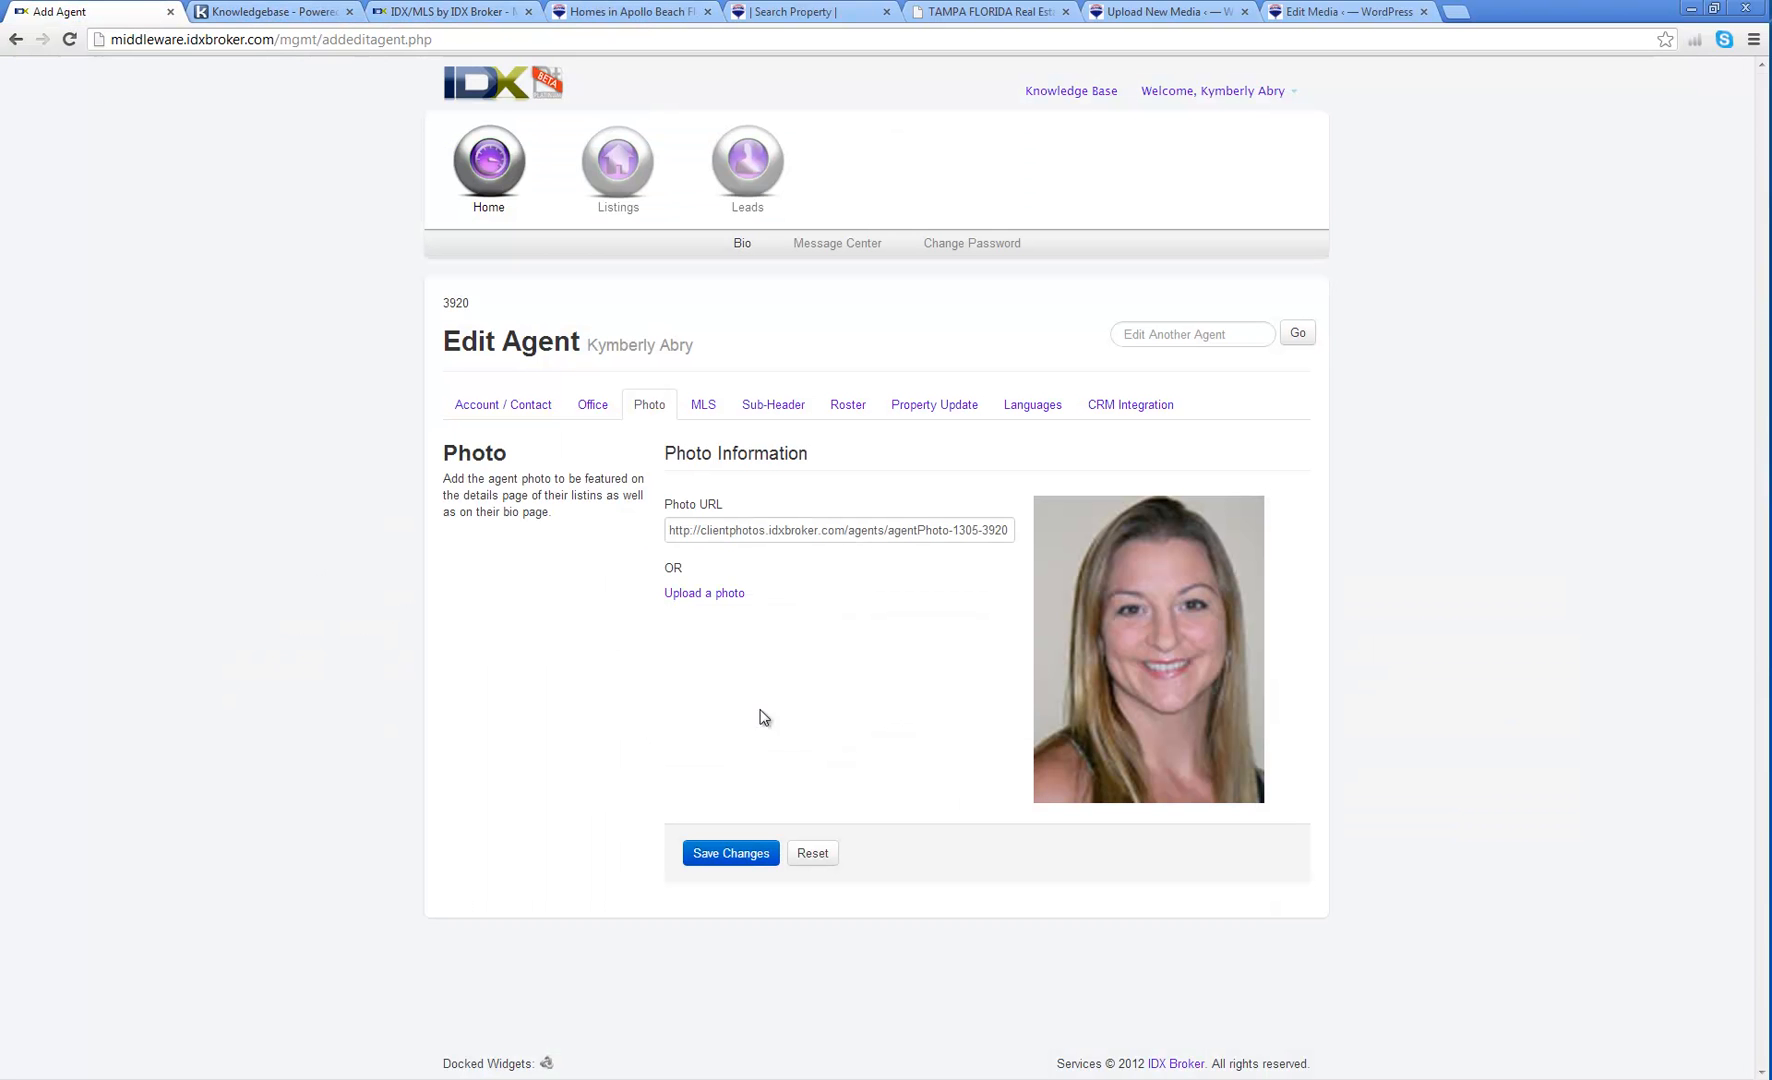
Step: Open the MLS tab and browse the Mid Florida Regional MLS agent IDs, keeping the existing one
click(699, 407)
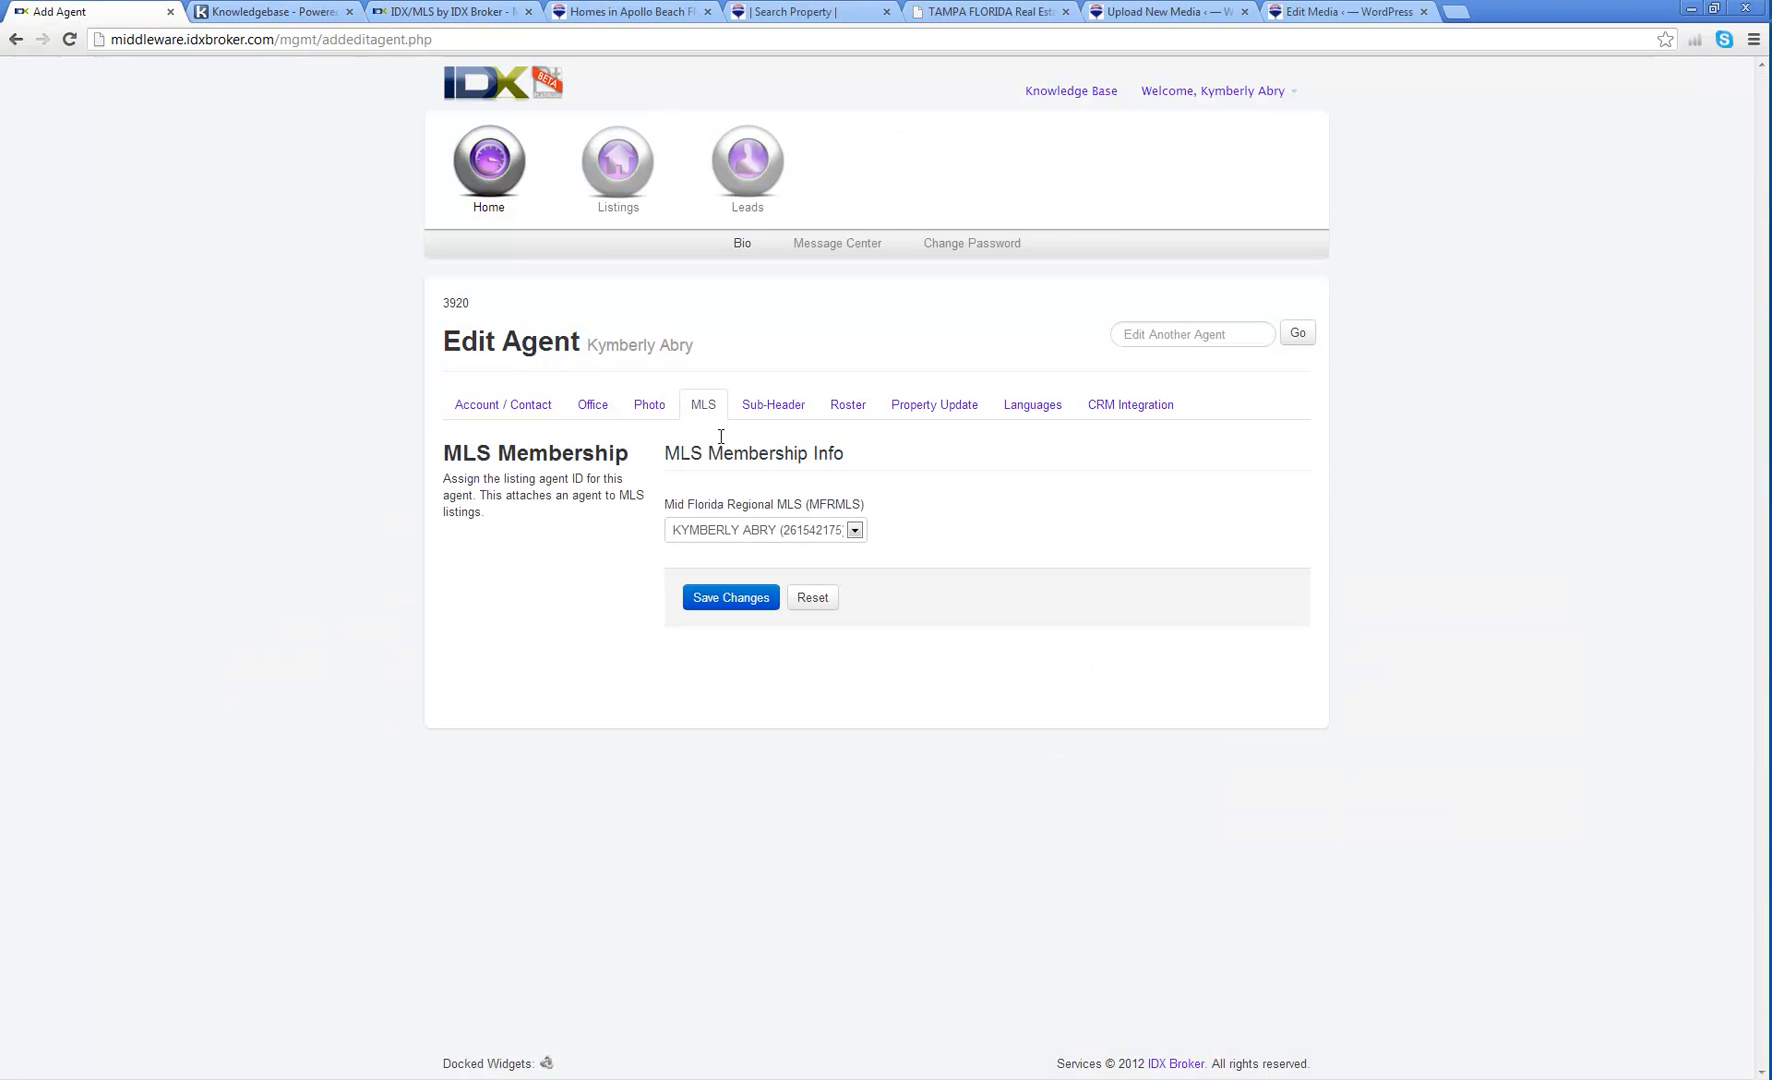
click(723, 530)
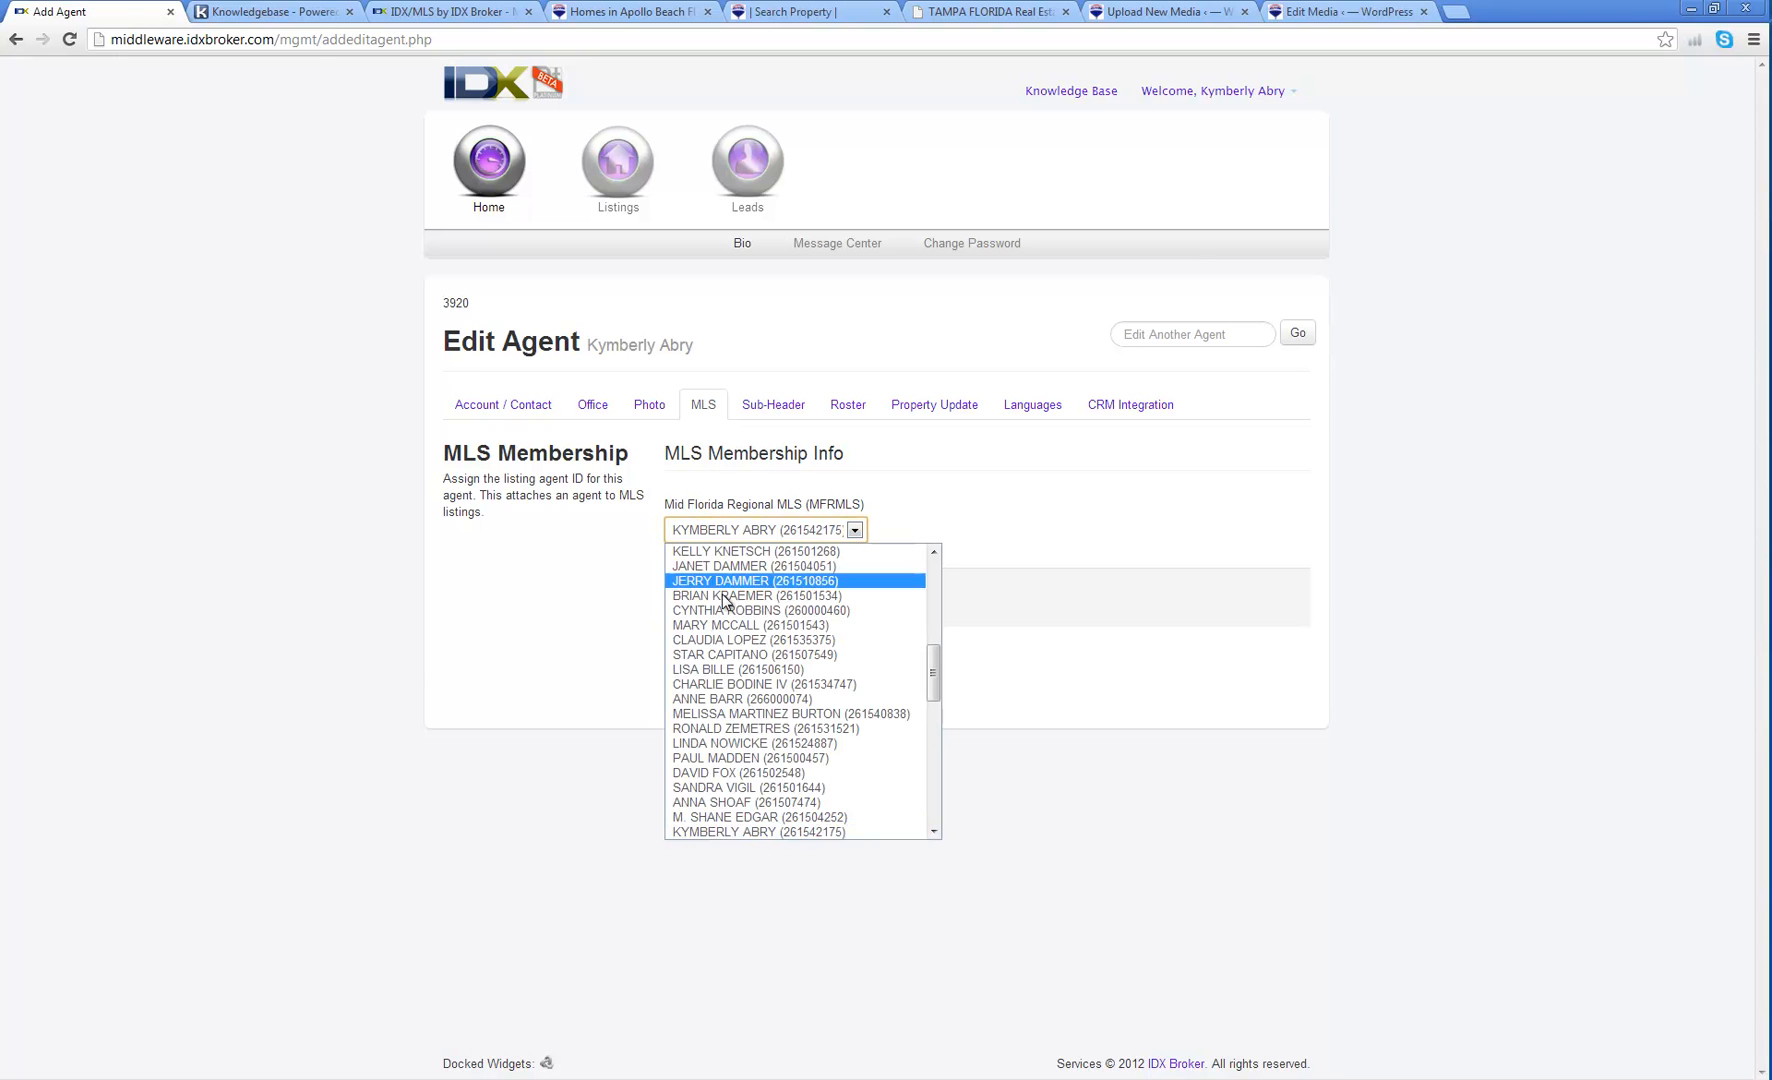
click(775, 832)
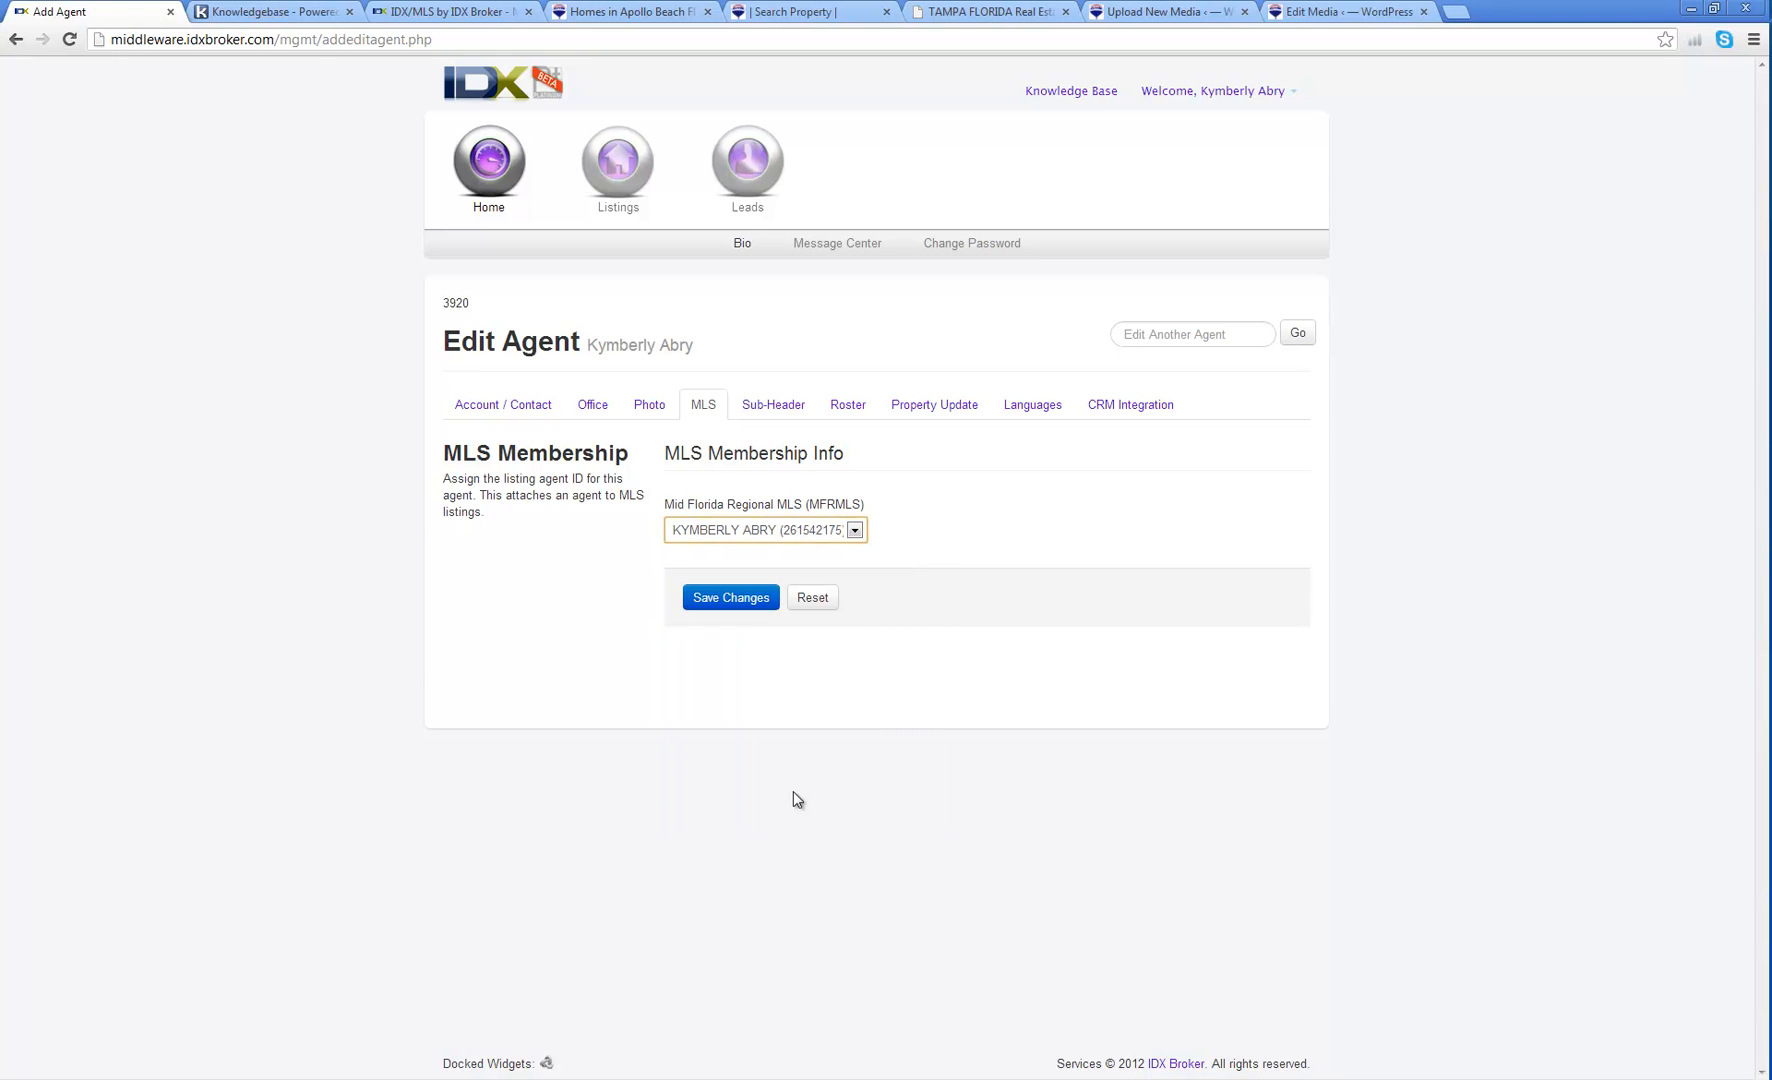
click(742, 535)
scroll(768, 648, down, 10)
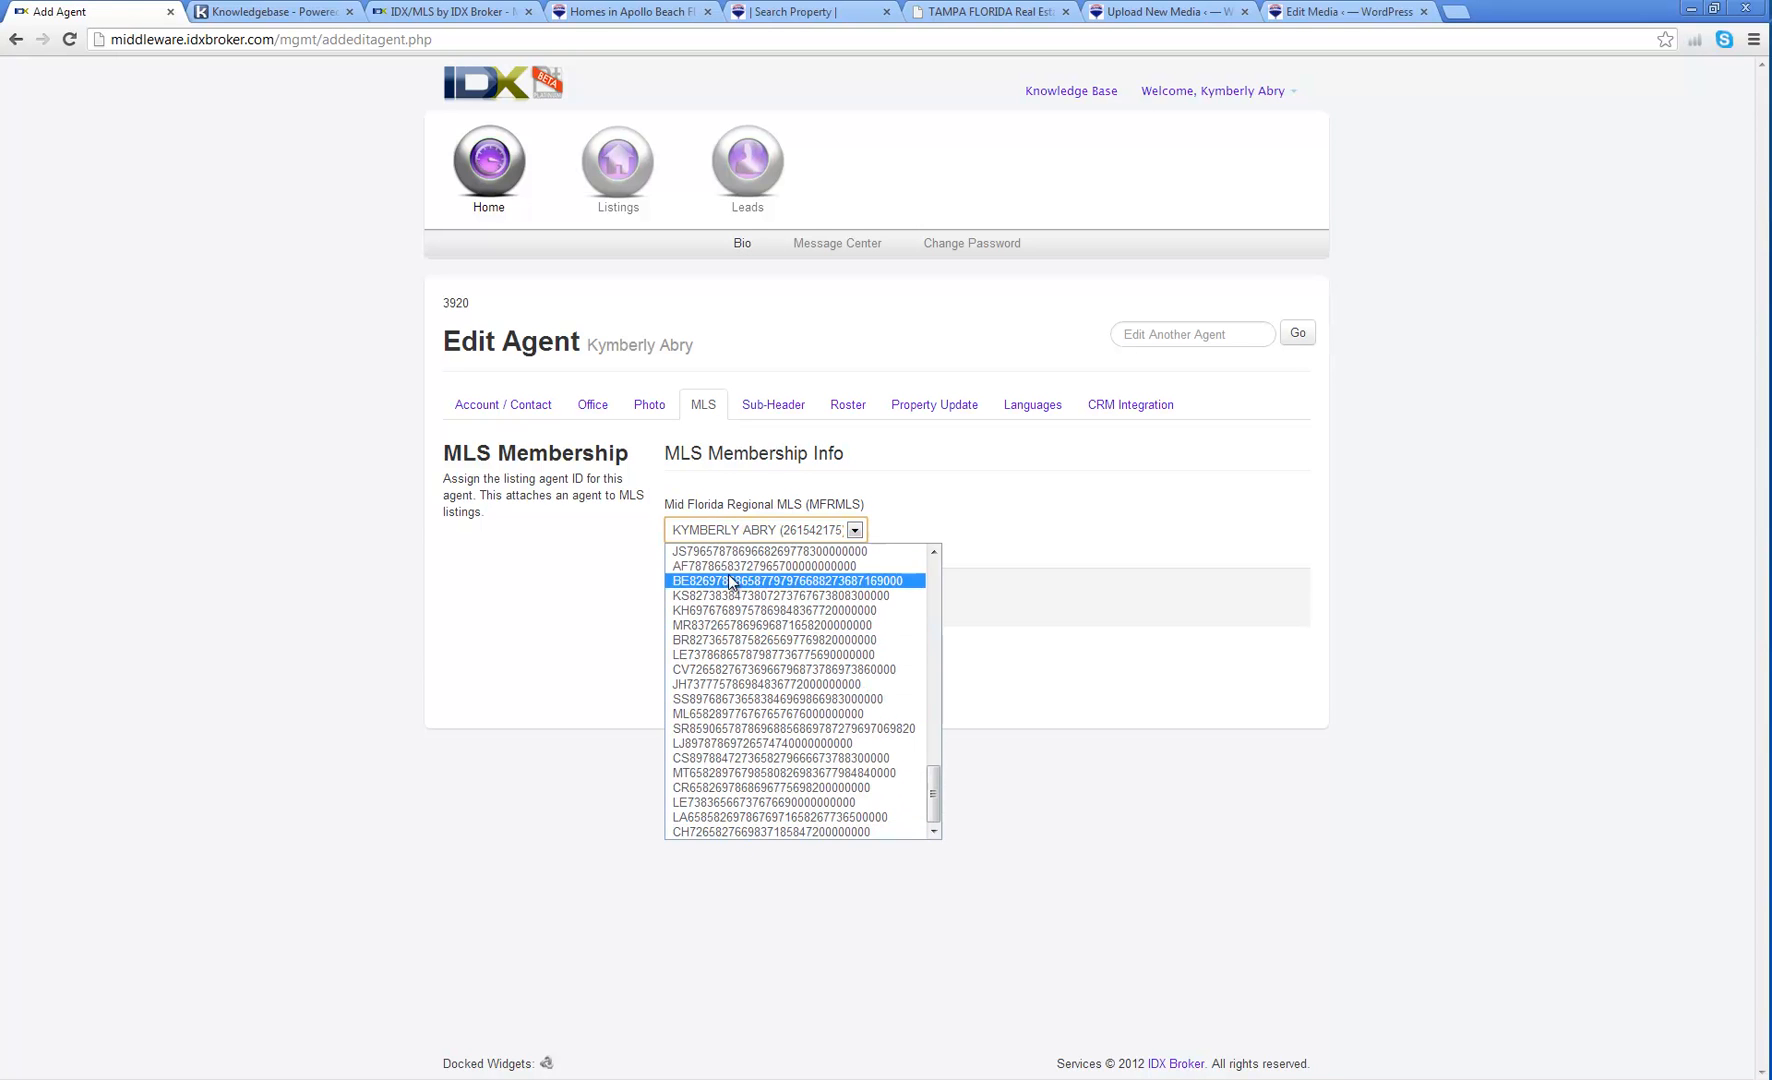
scroll(729, 585, up, 5)
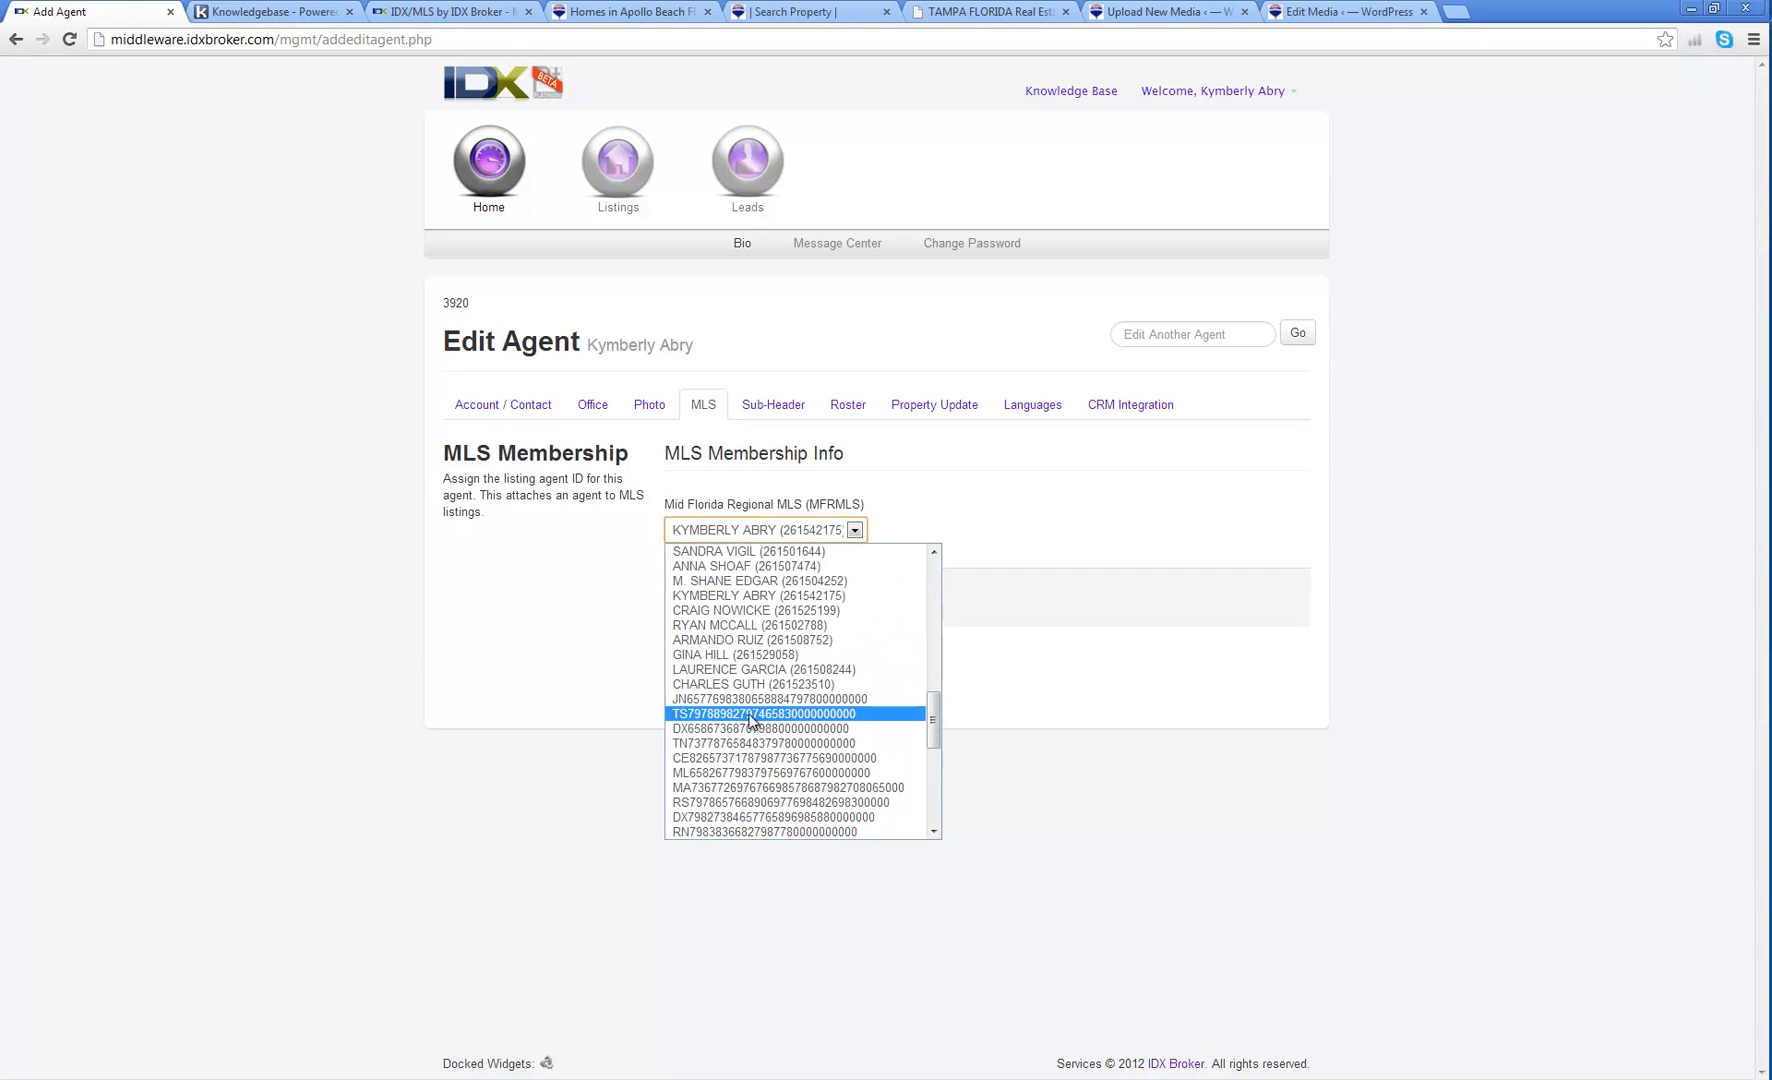
scroll(752, 727, down, 2)
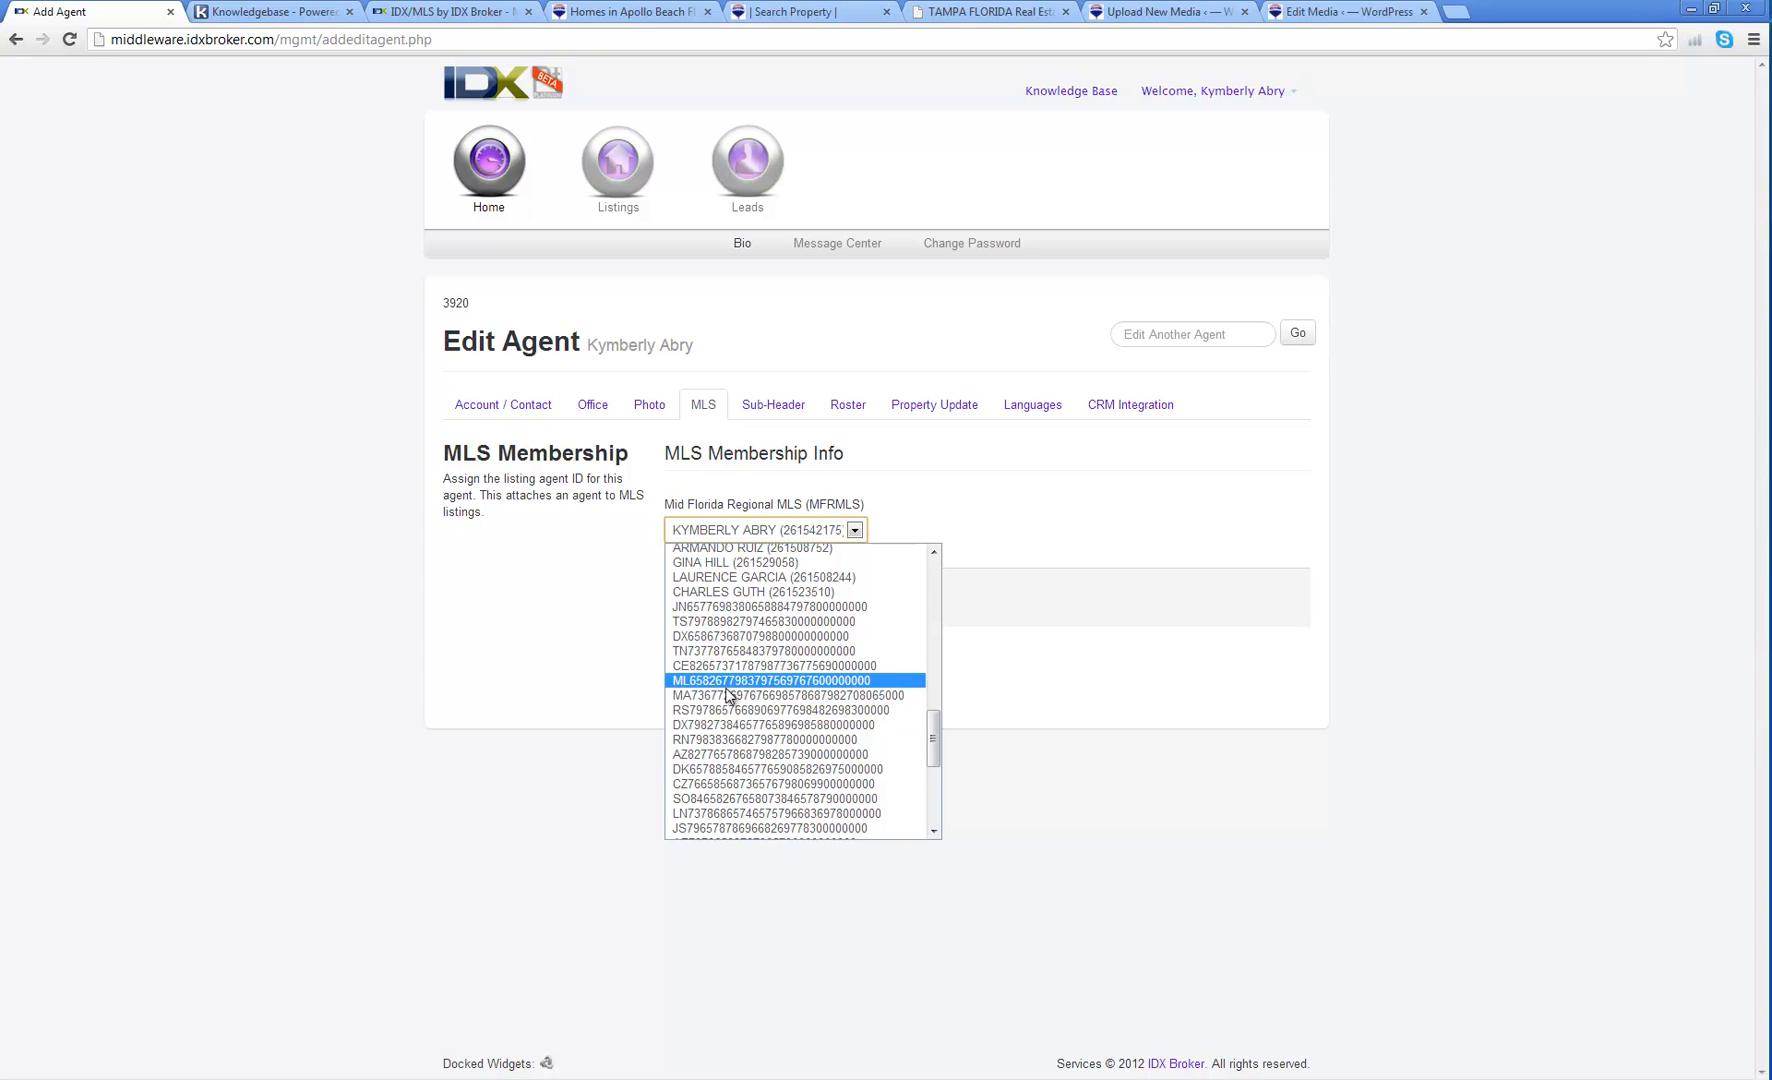
scroll(727, 743, down, 2)
scroll(727, 745, down, 2)
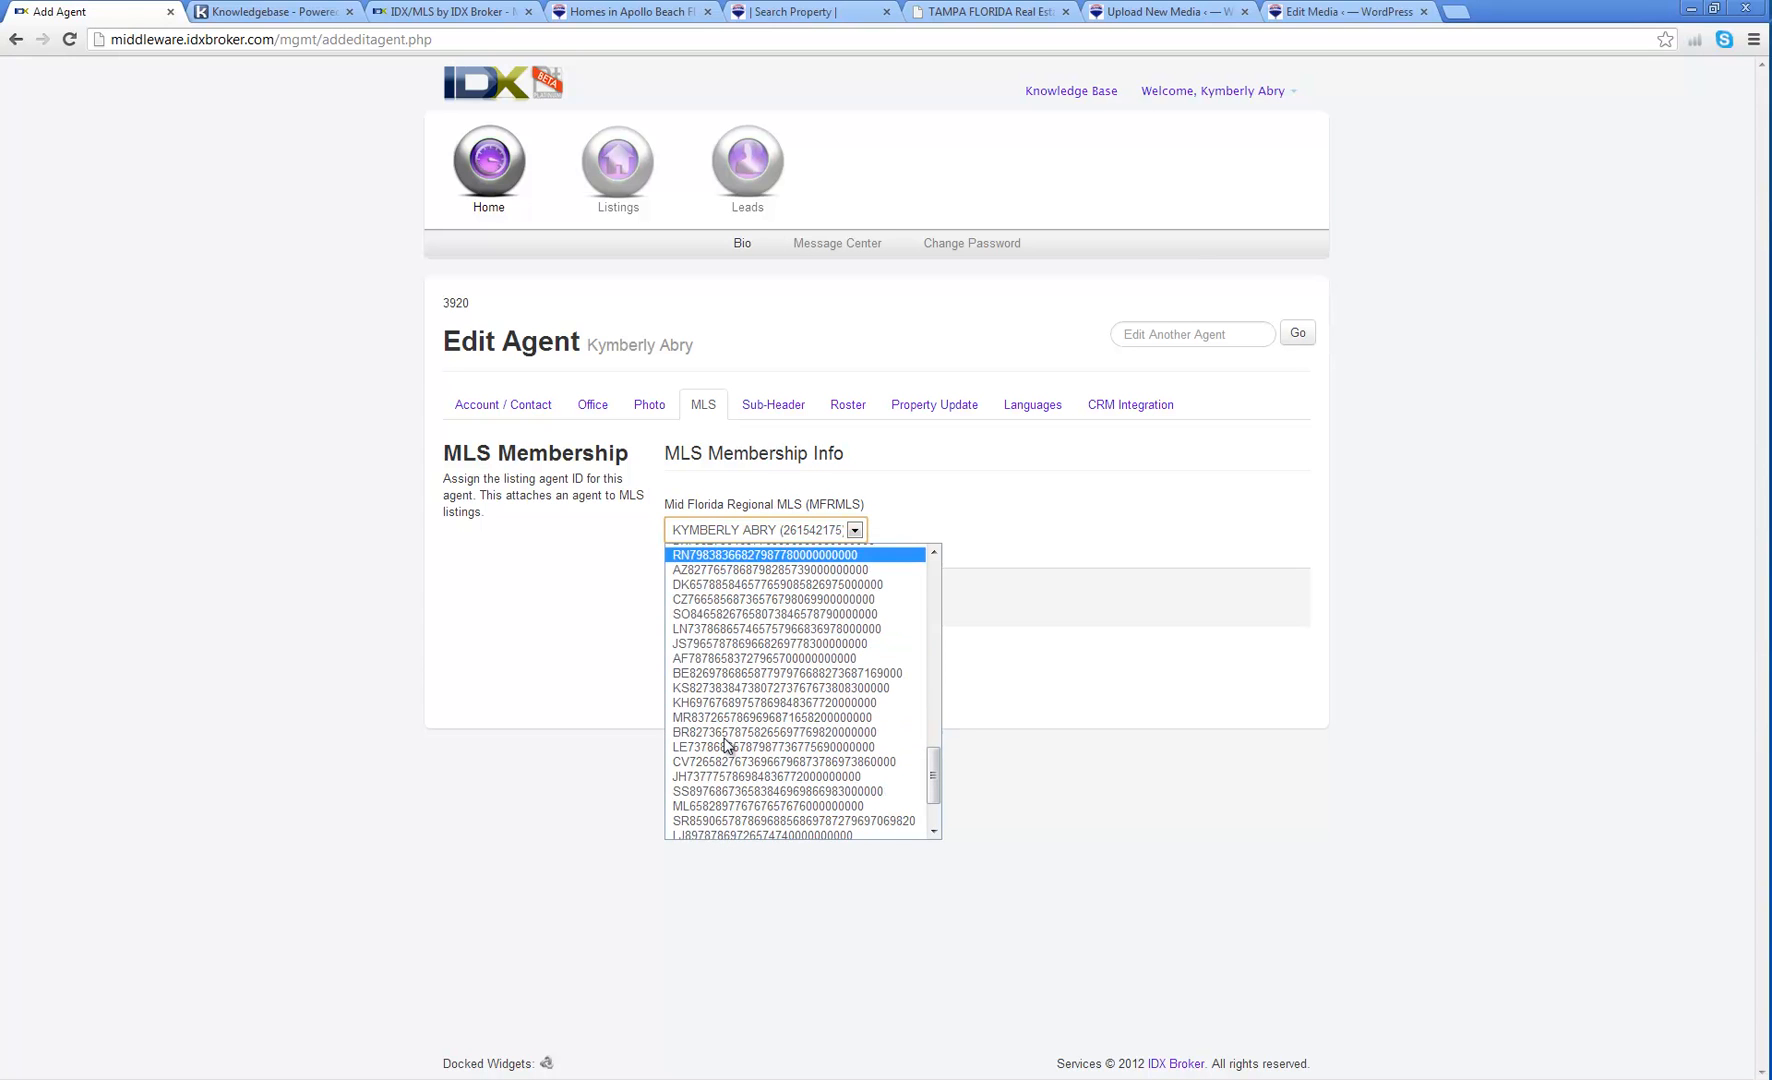
Step: Compare with the public profile, then browse the ID list again and close it unchanged
click(849, 19)
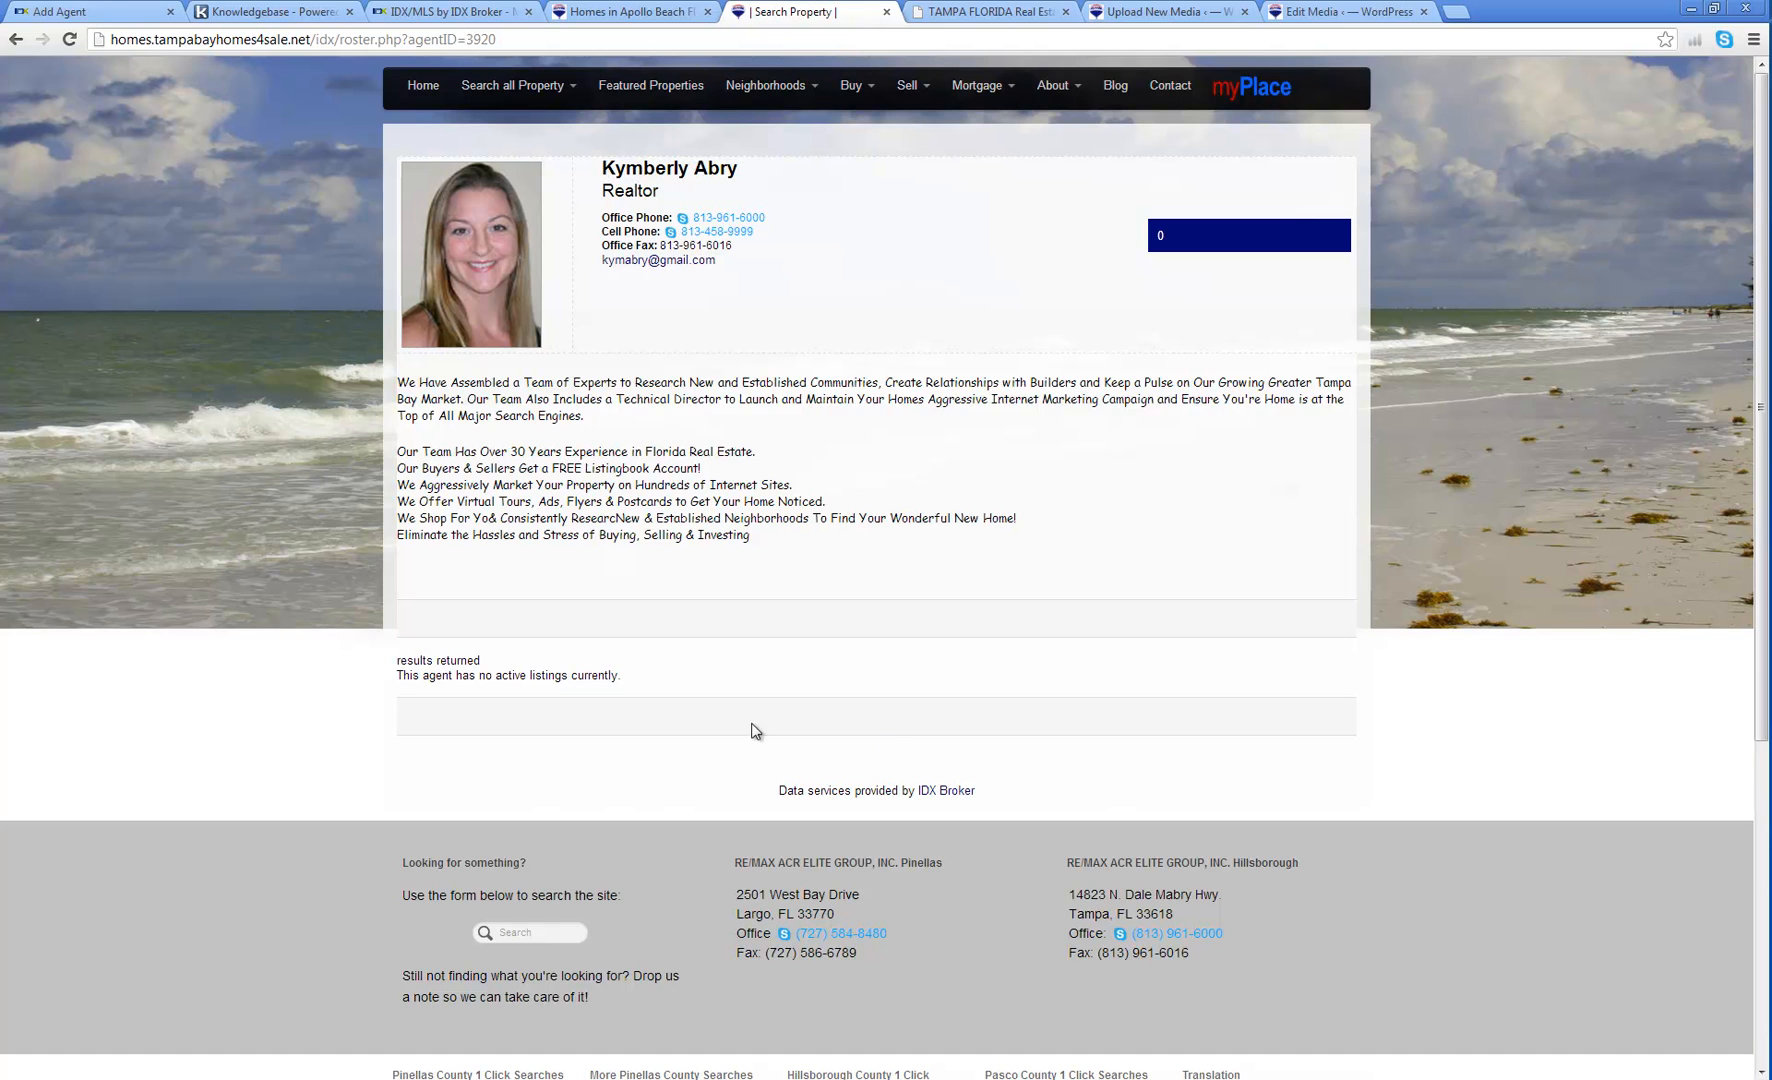
click(90, 18)
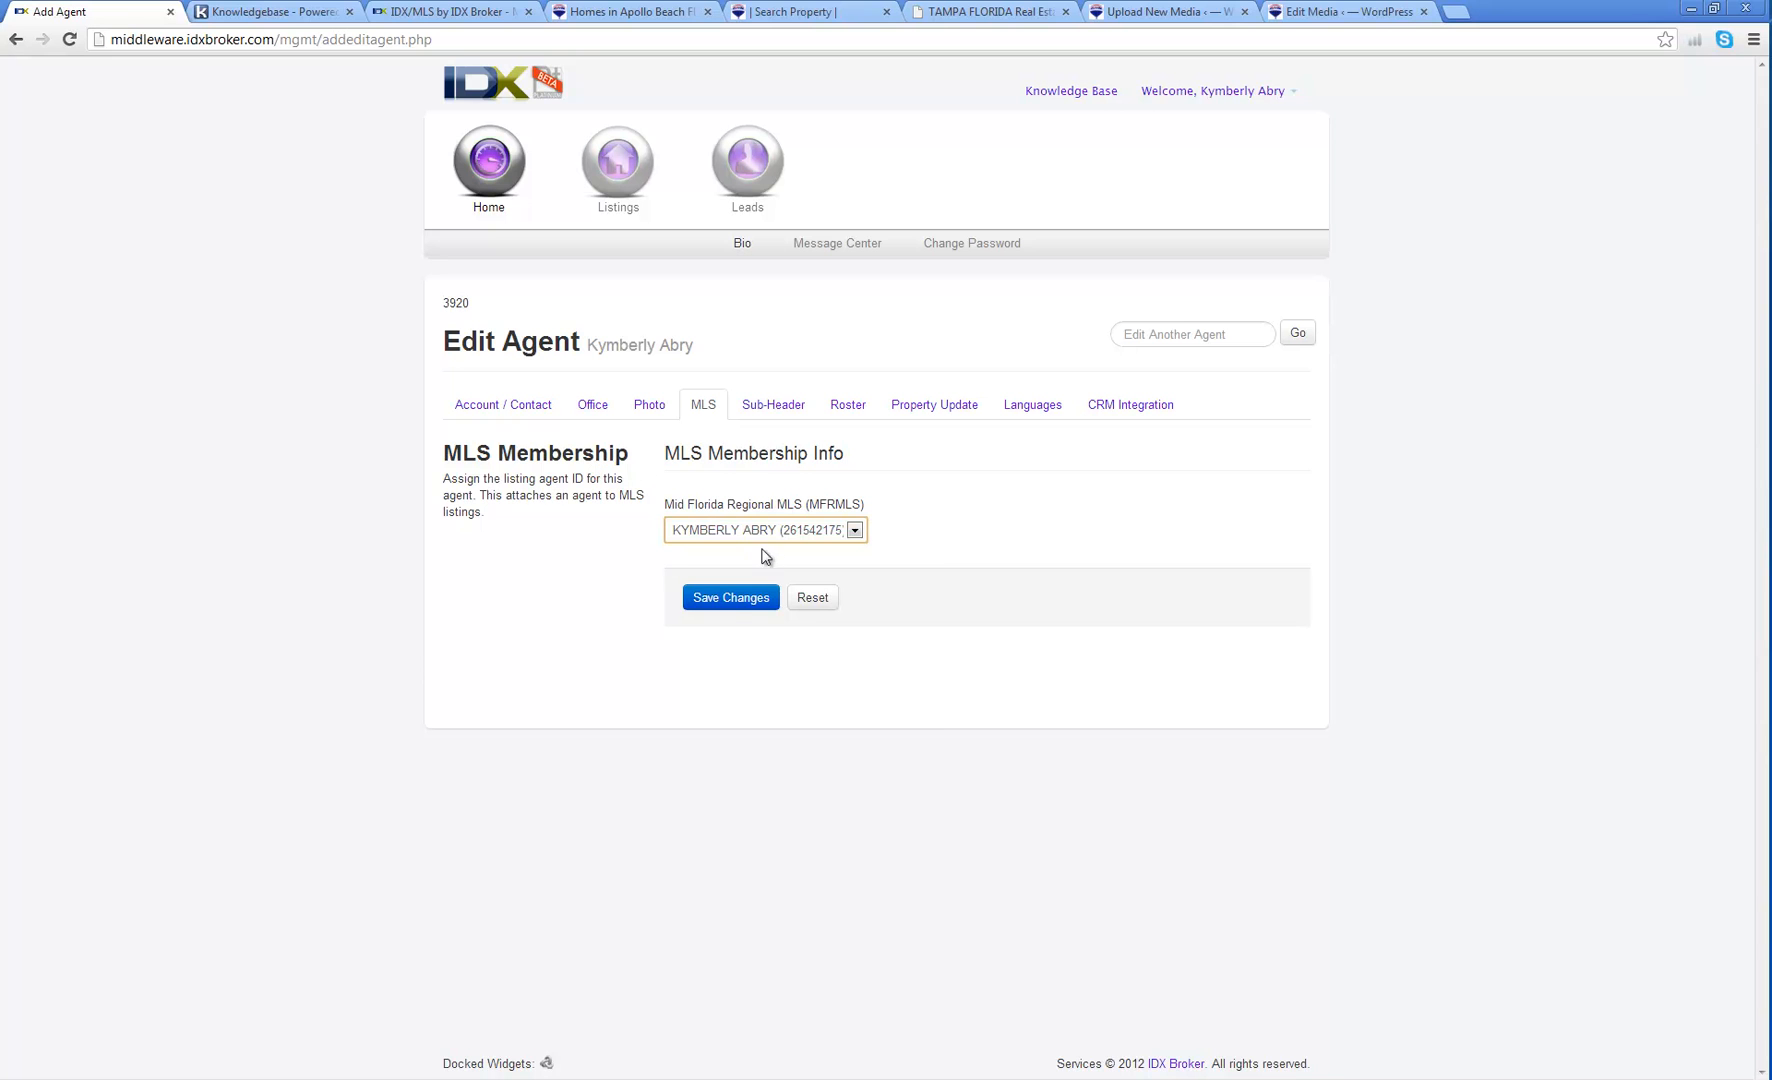
click(765, 530)
scroll(785, 700, up, 3)
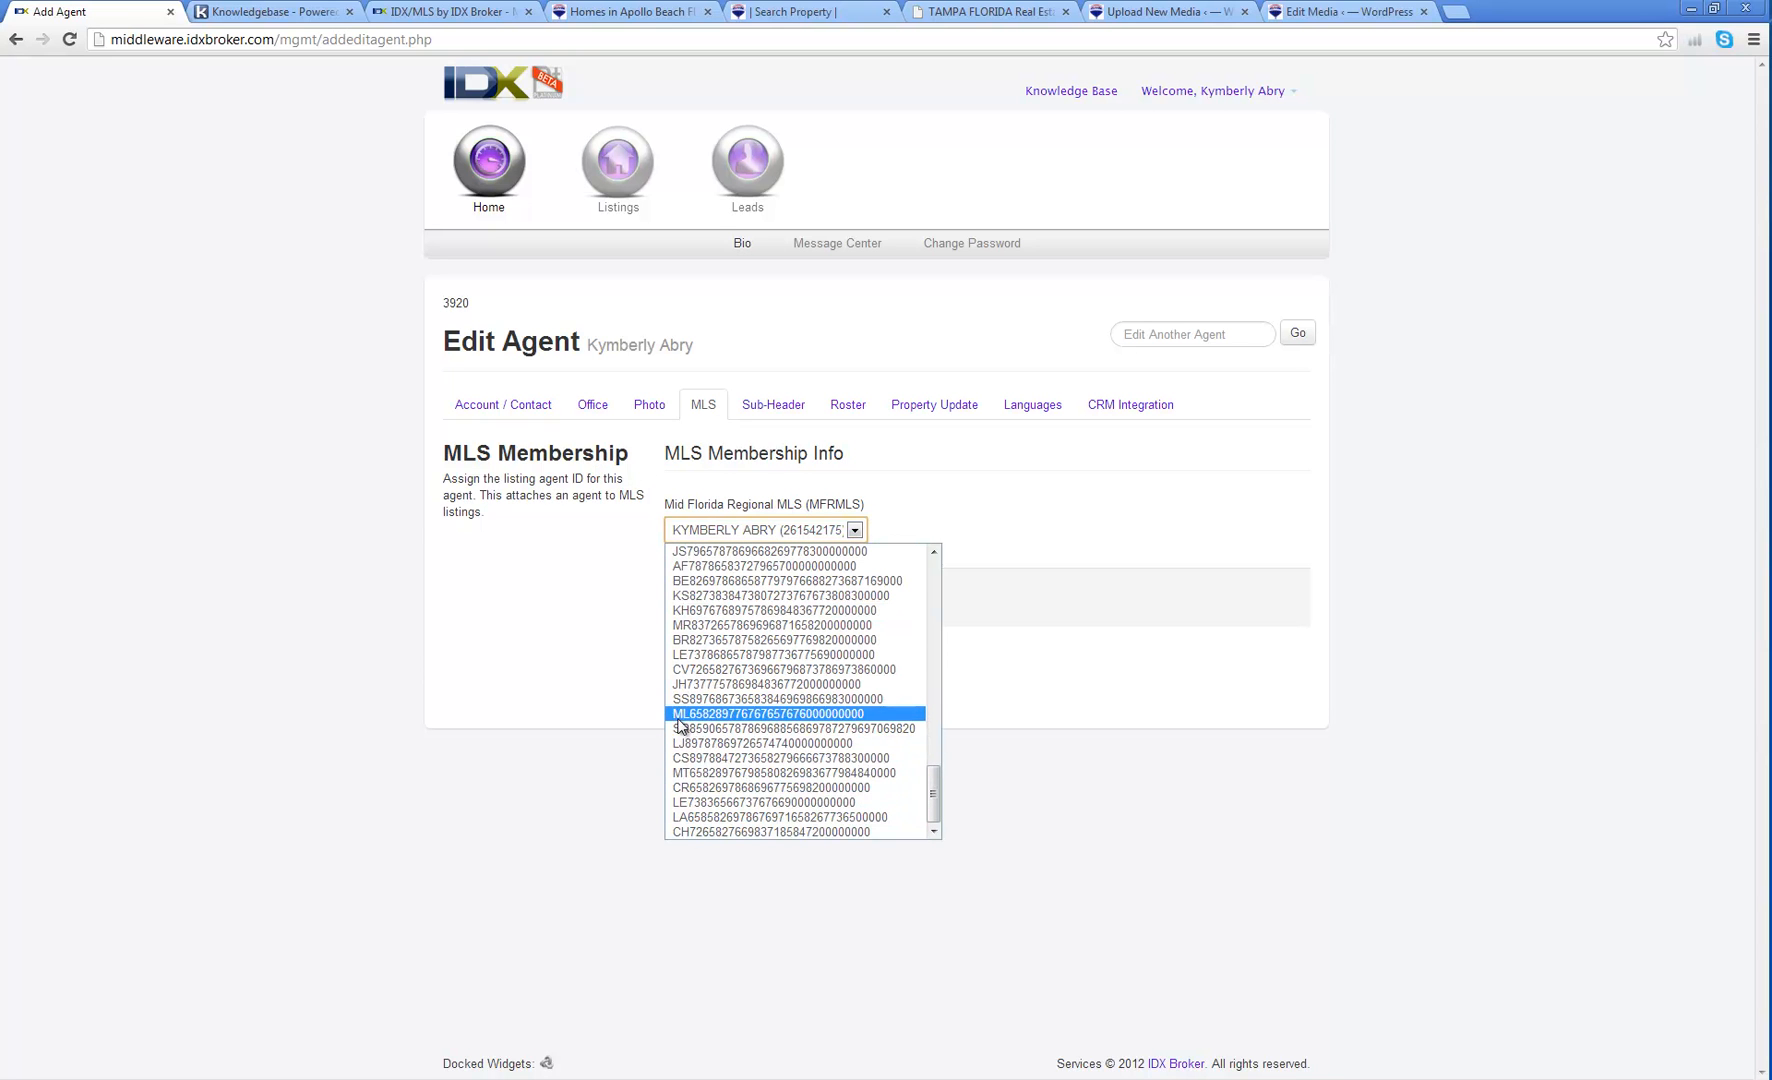
scroll(680, 728, up, 2)
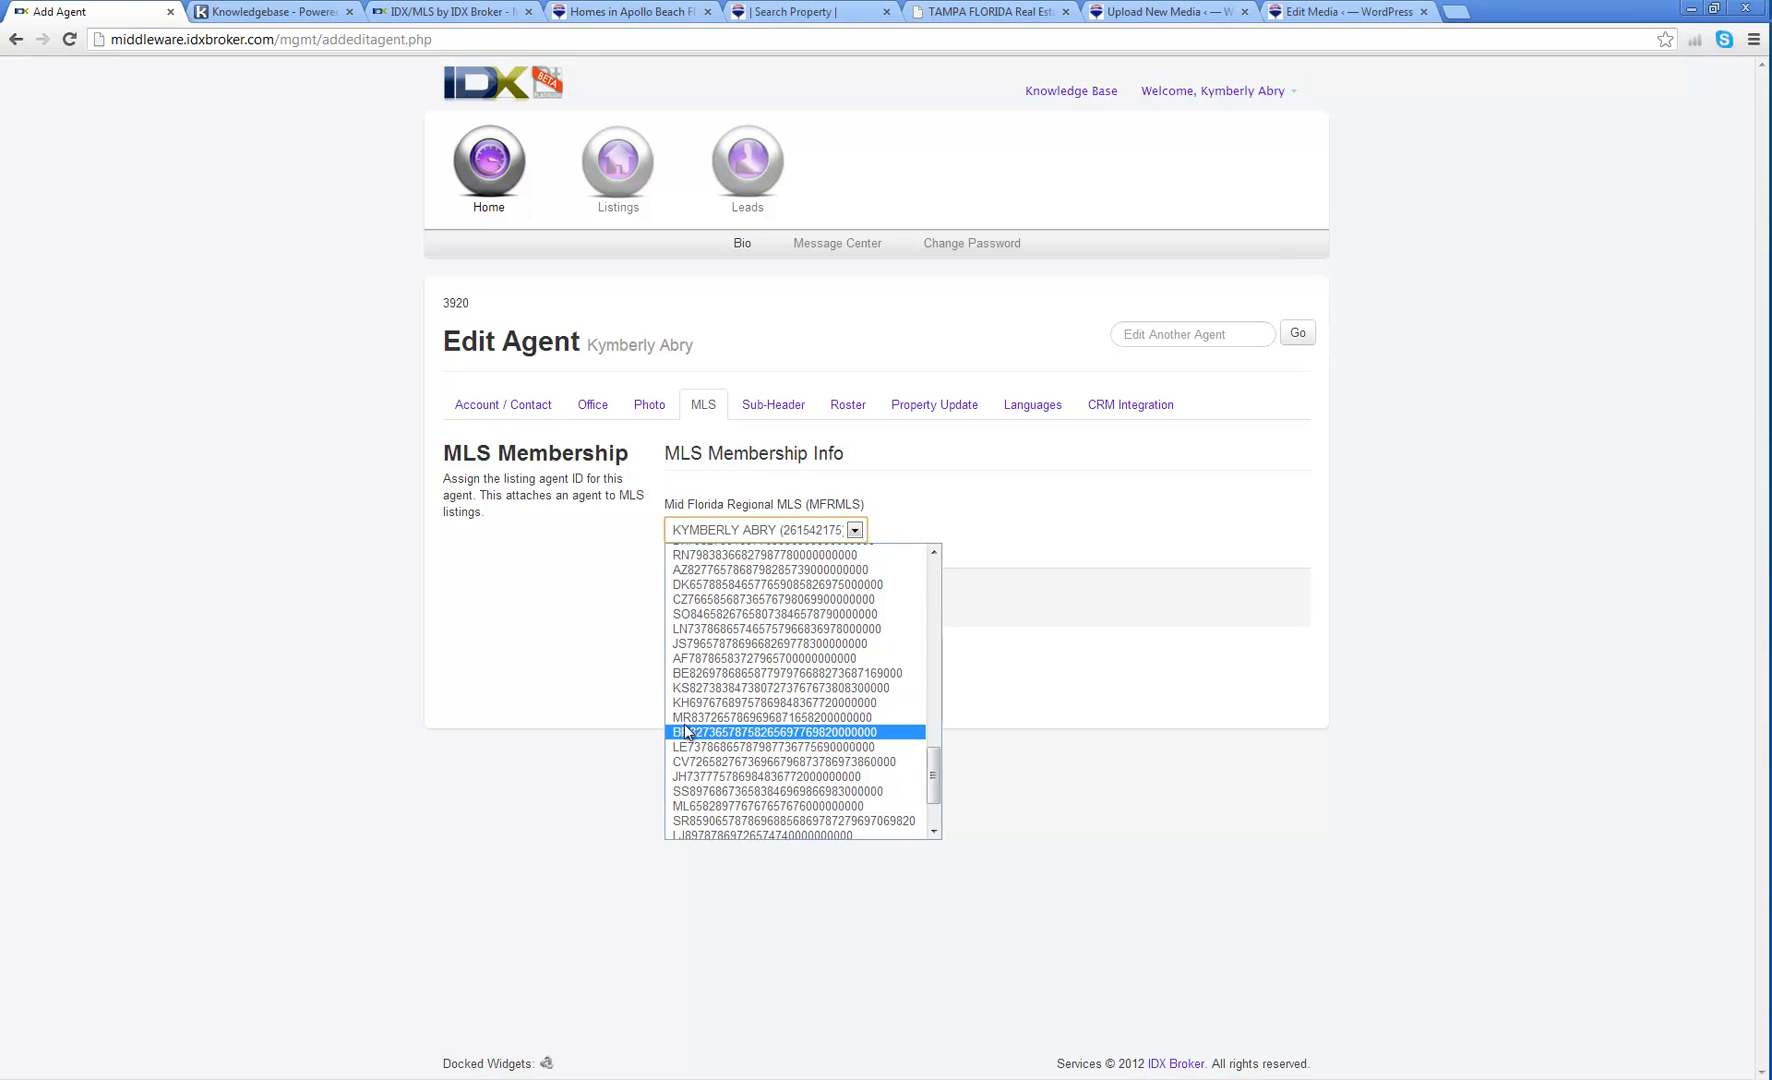
drag(934, 770, 936, 724)
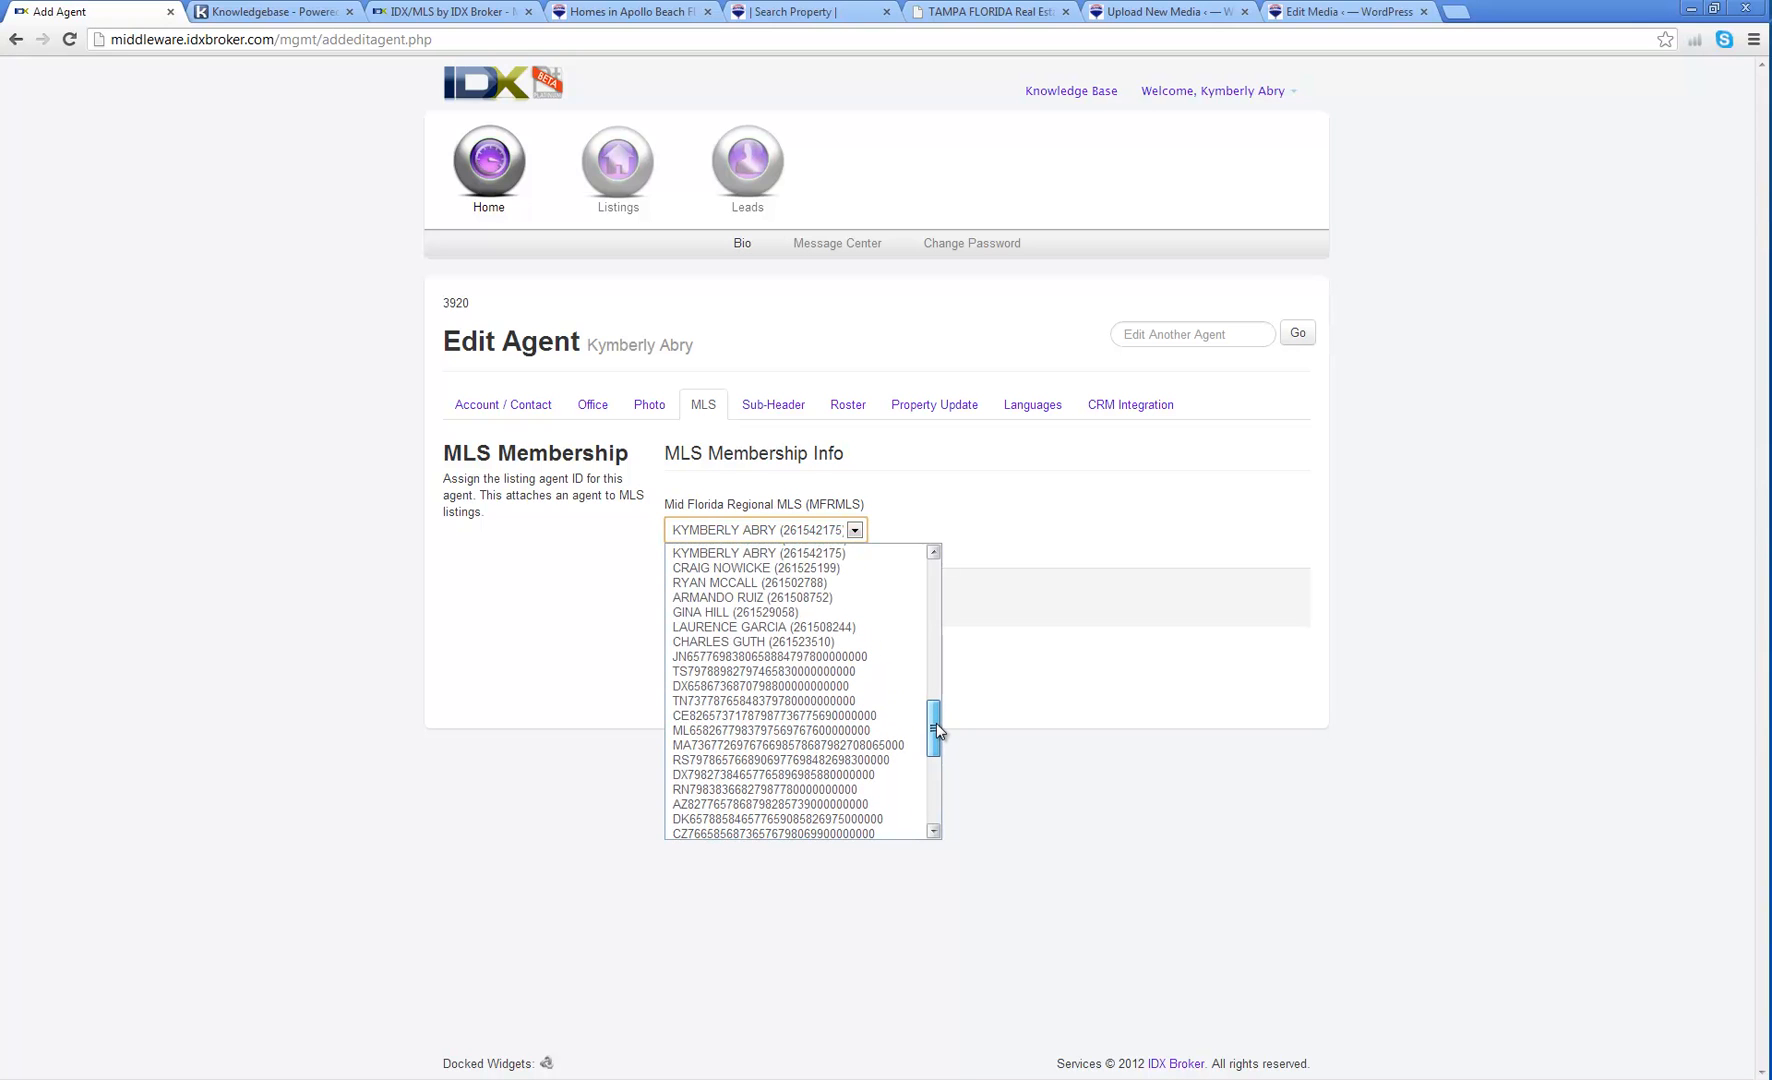
drag(935, 726, 932, 789)
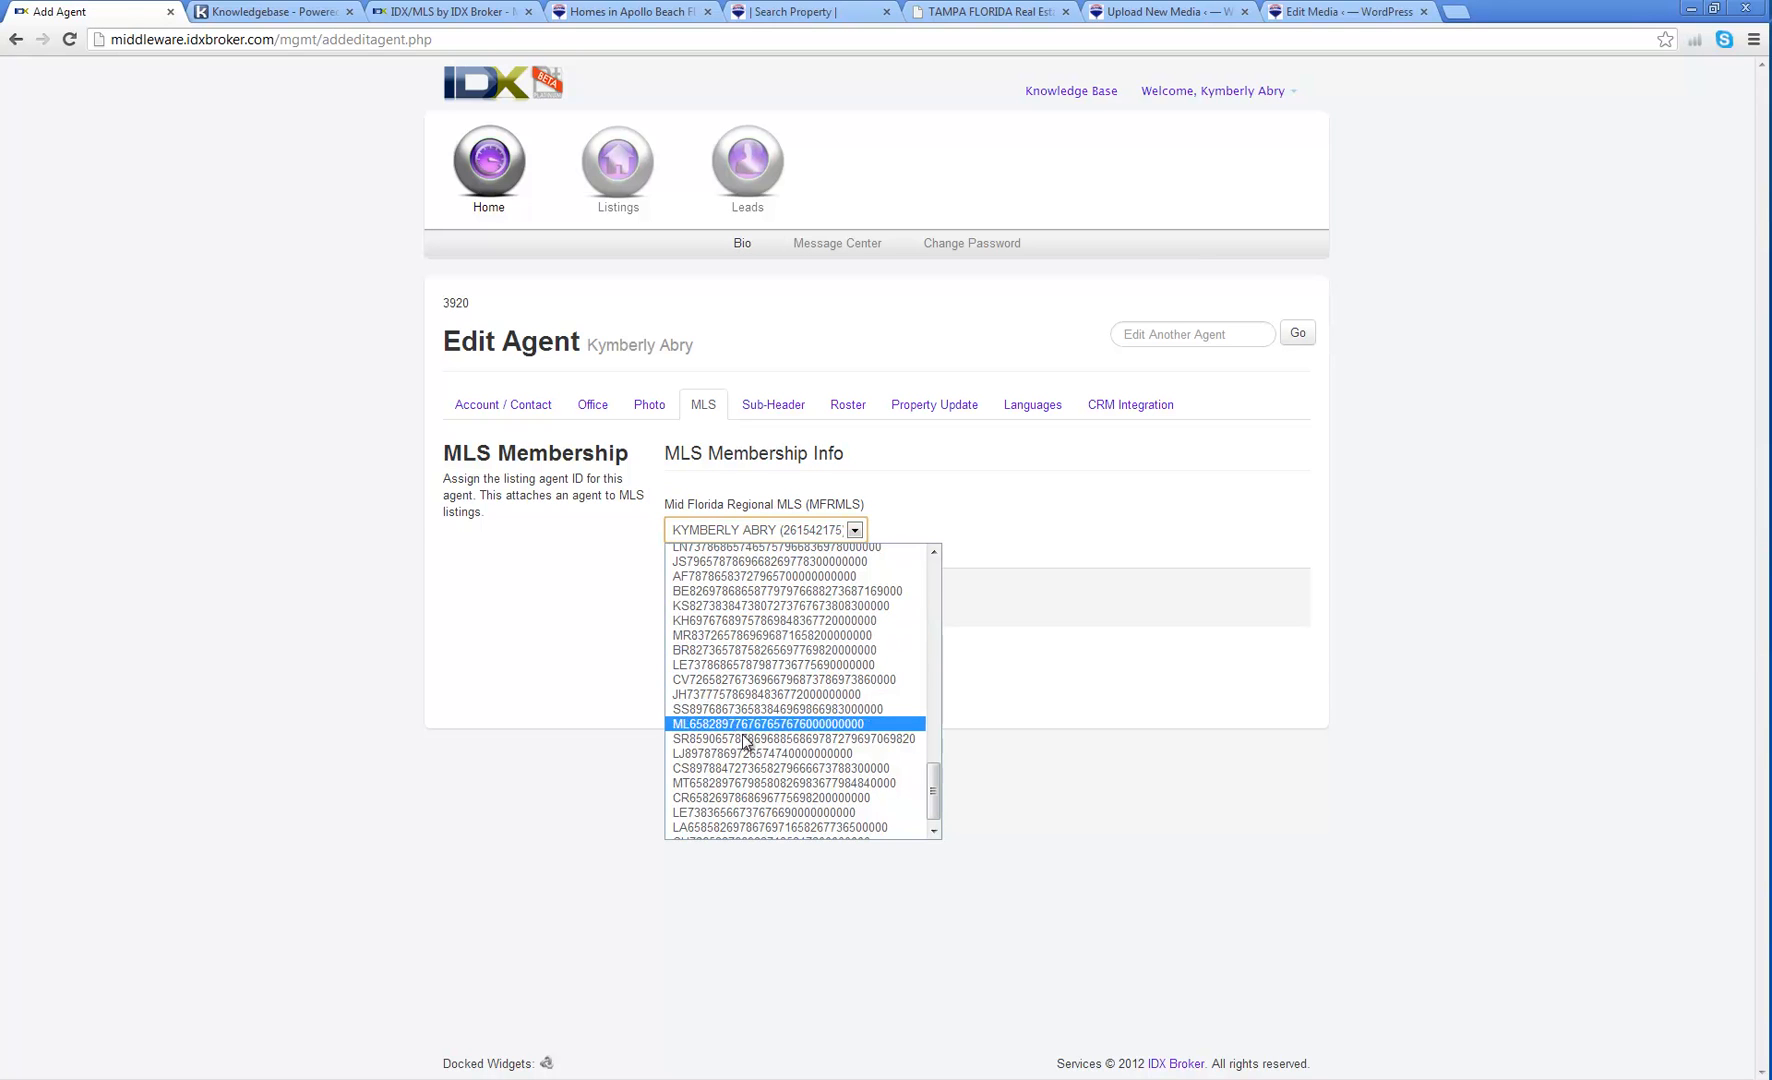
scroll(777, 783, down, 1)
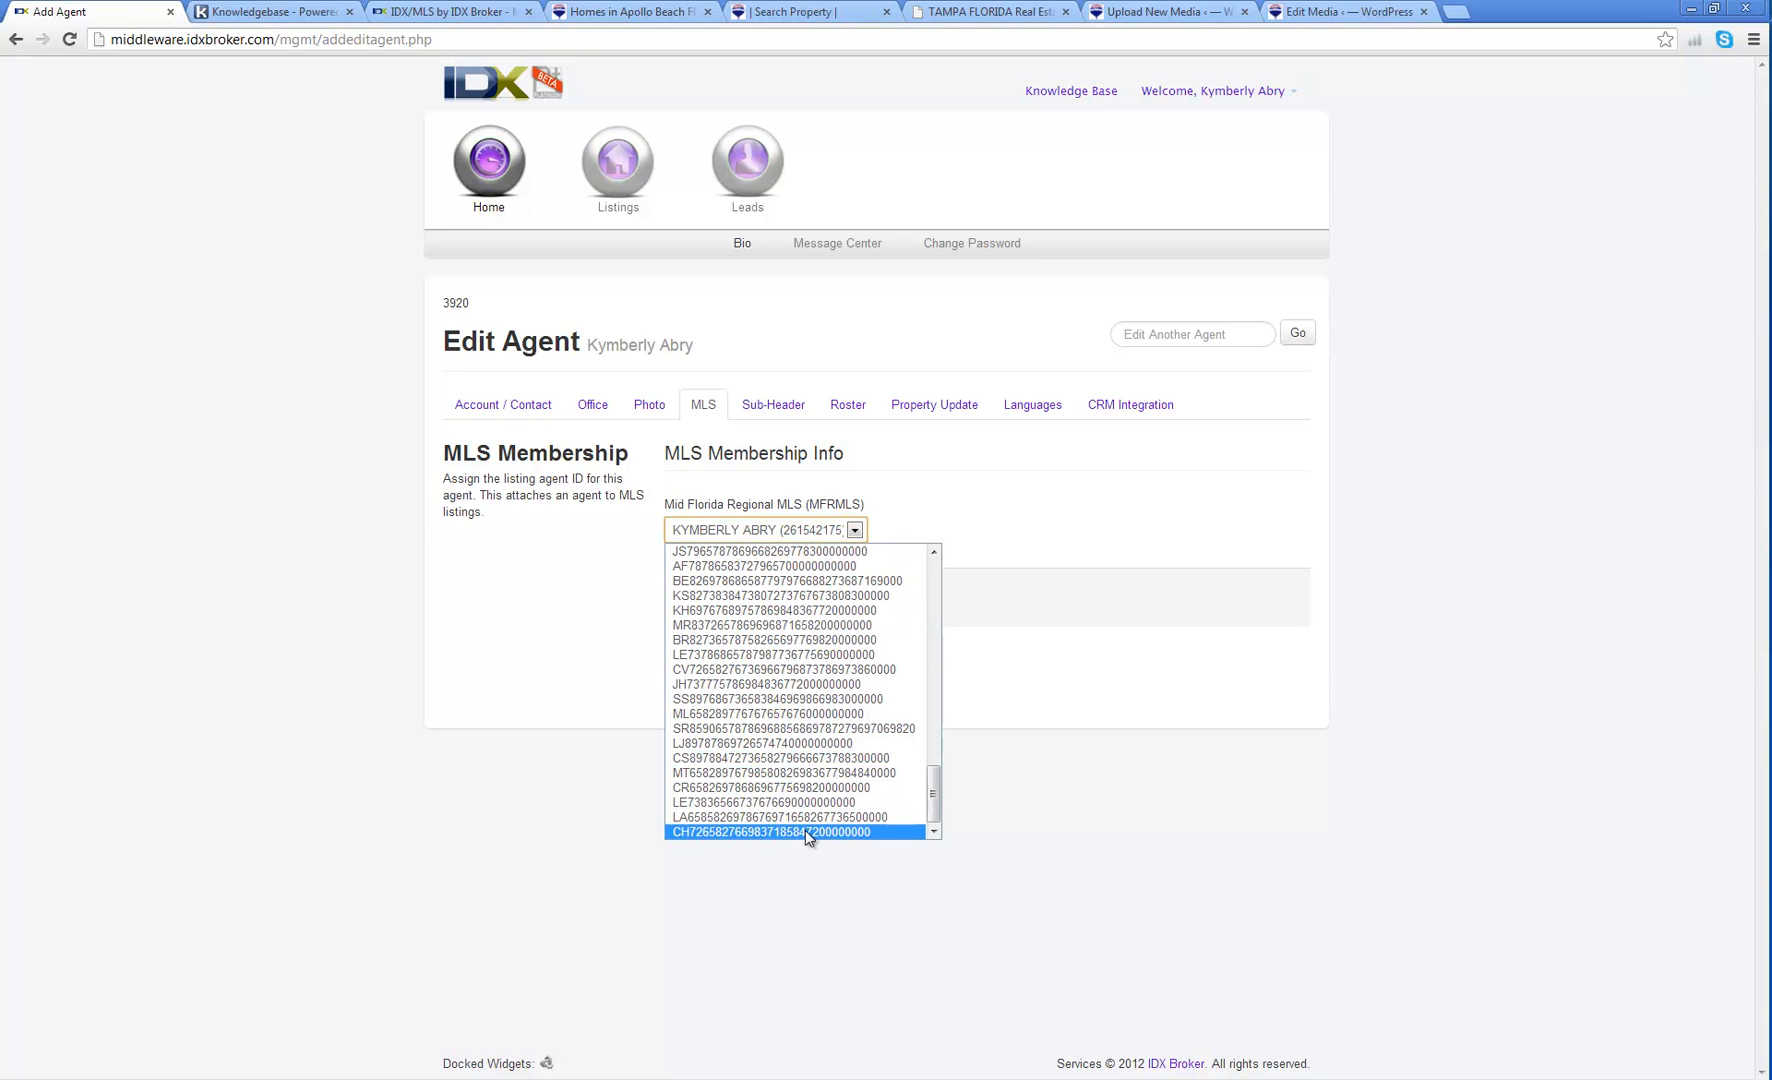
click(987, 665)
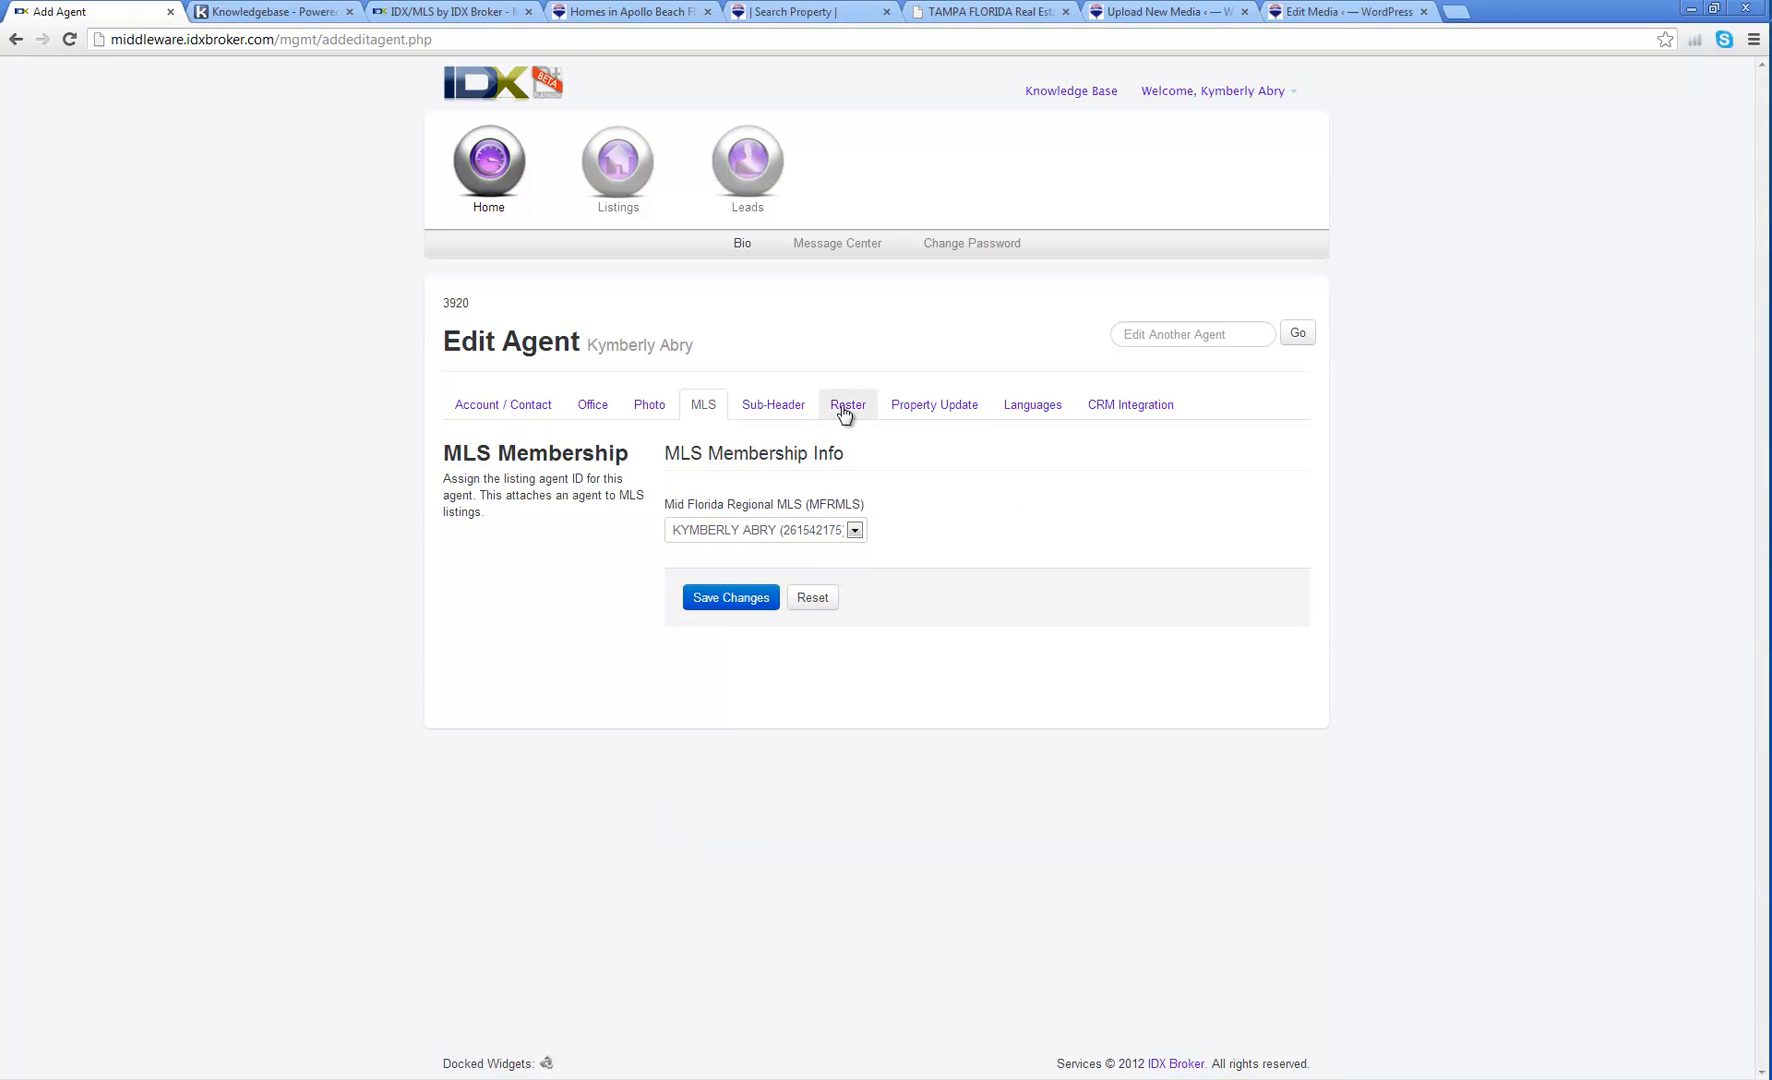
Step: Open the agent sub-header editor and start editing its empty content
click(782, 408)
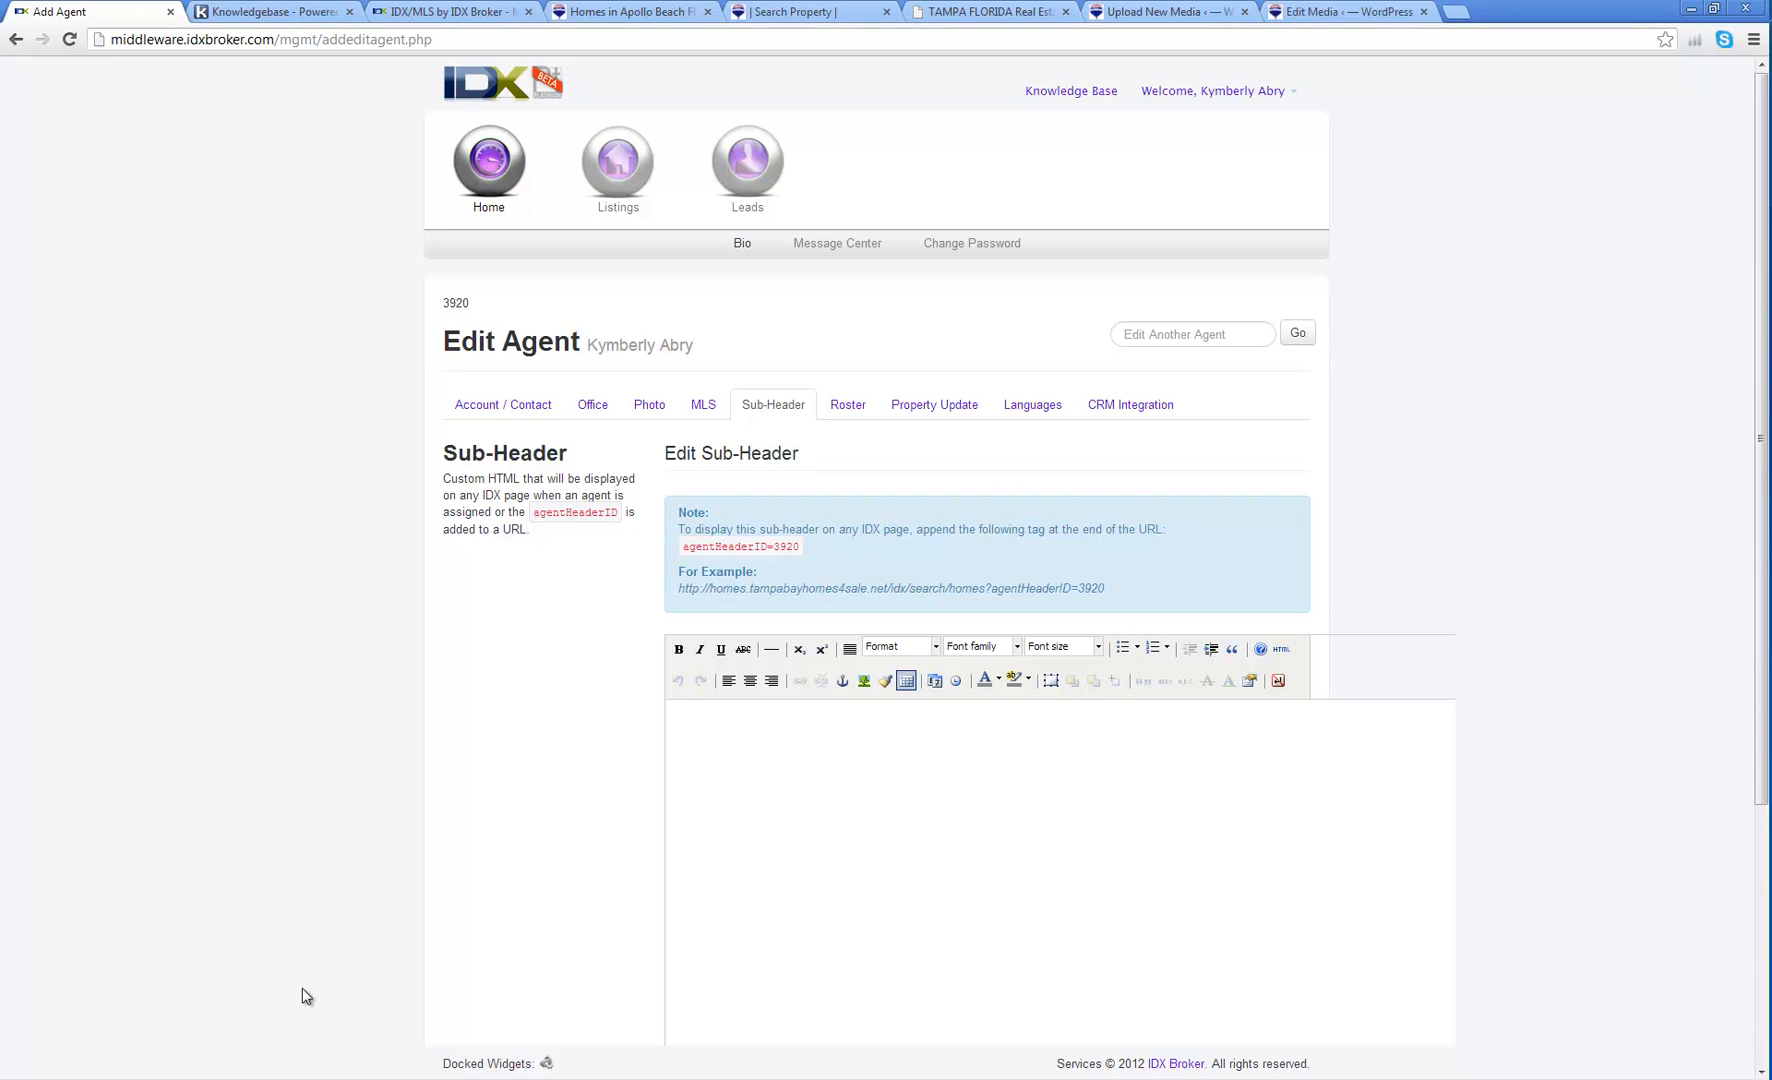
click(705, 942)
click(812, 12)
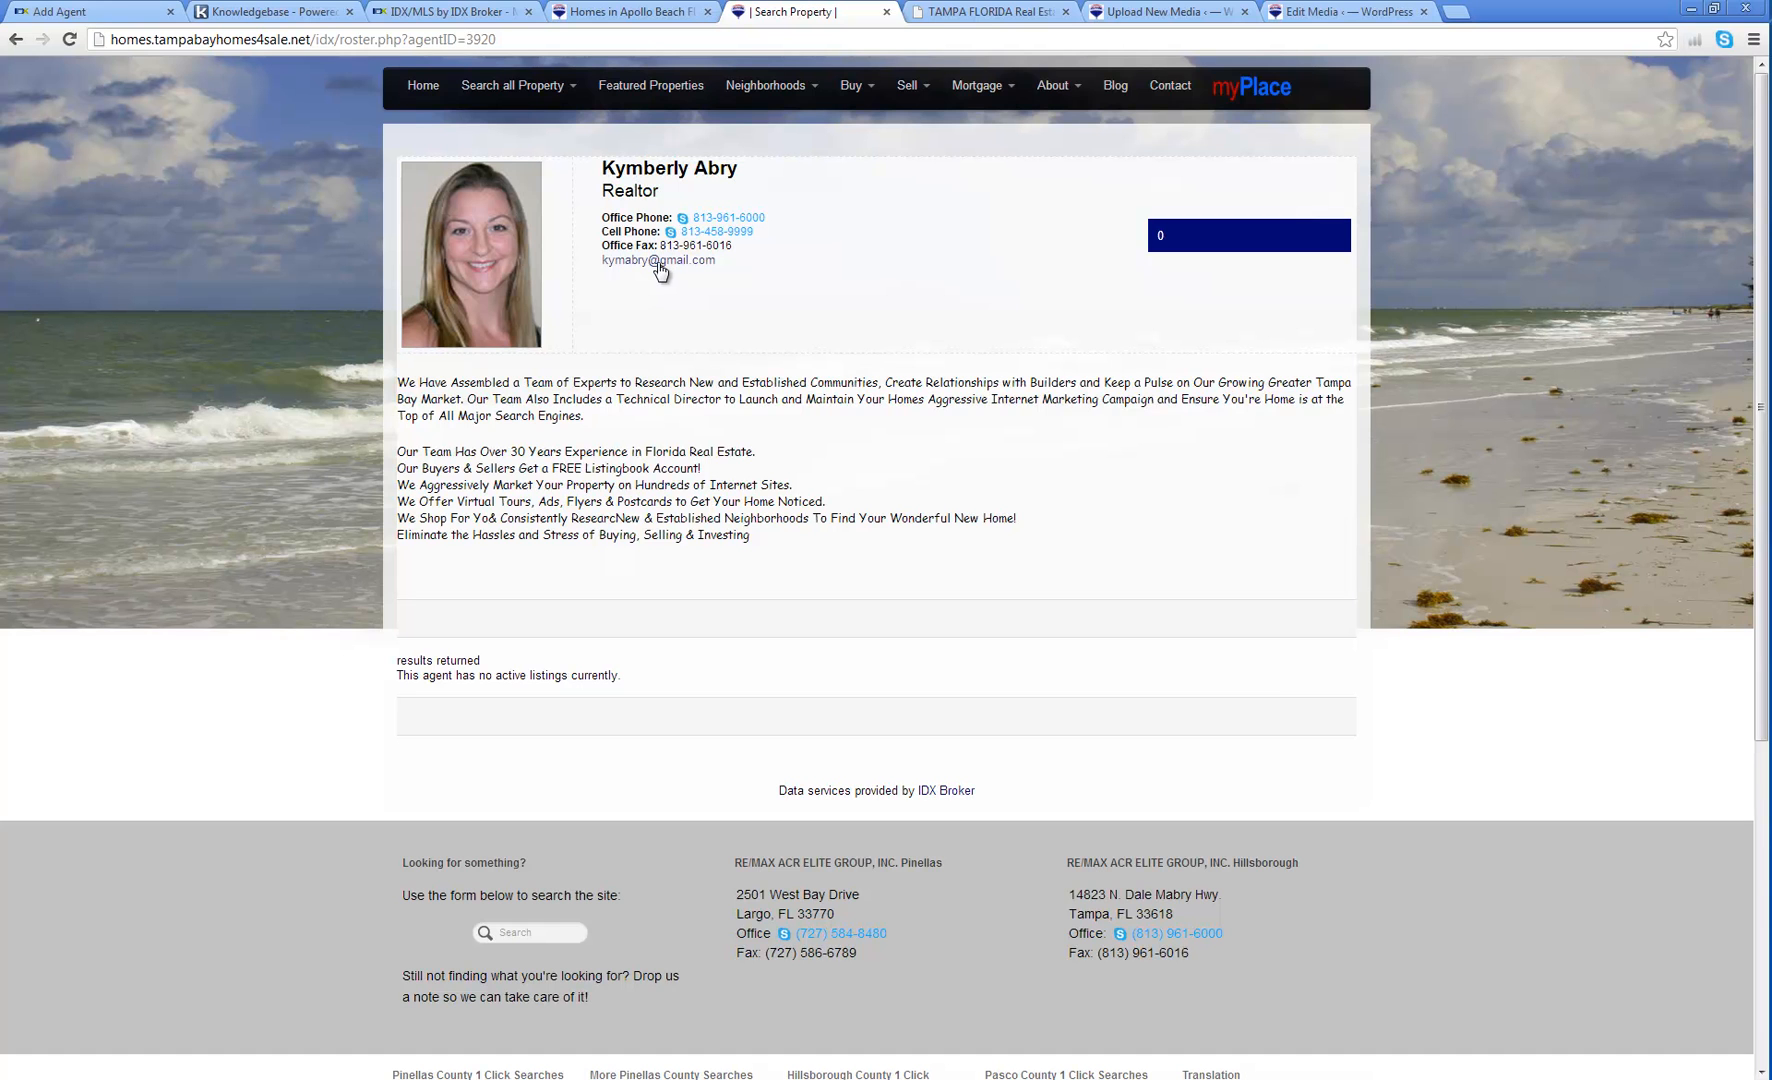
click(122, 18)
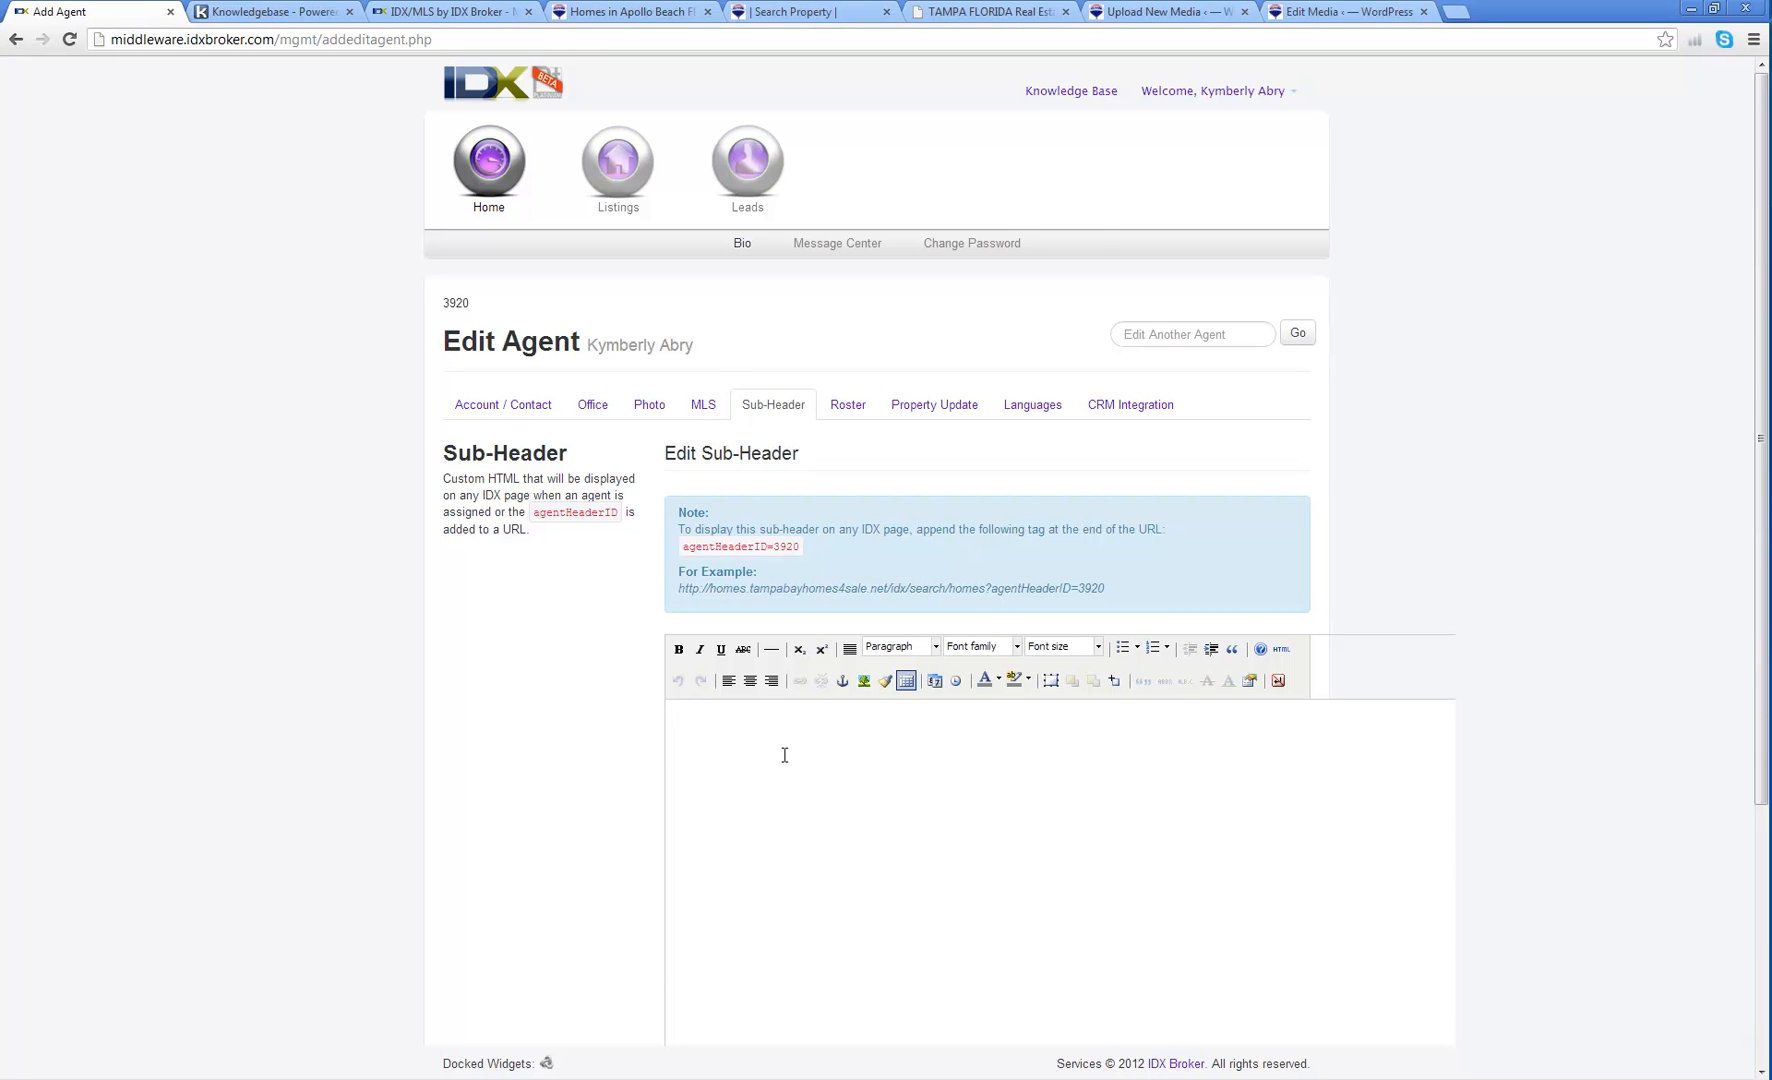
Step: Copy the DAMMER Team banner PNG's File URL from the WordPress media library
click(989, 20)
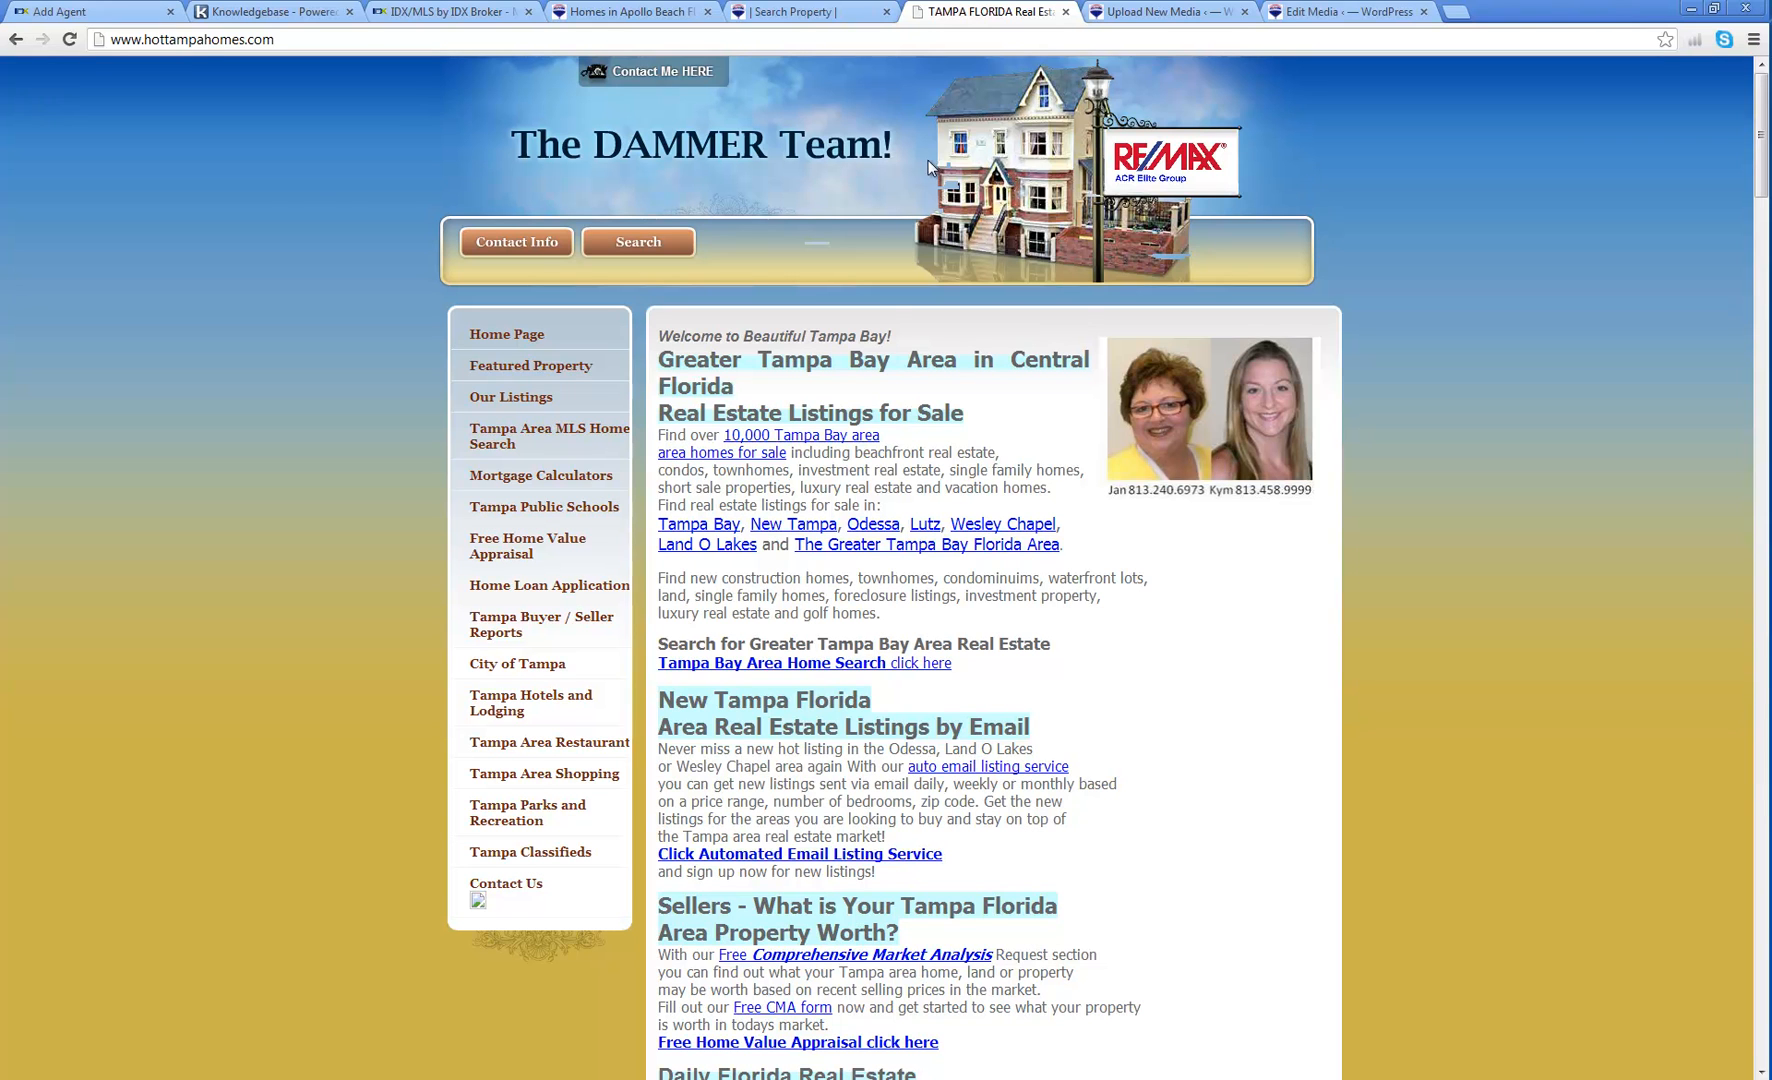
click(1155, 12)
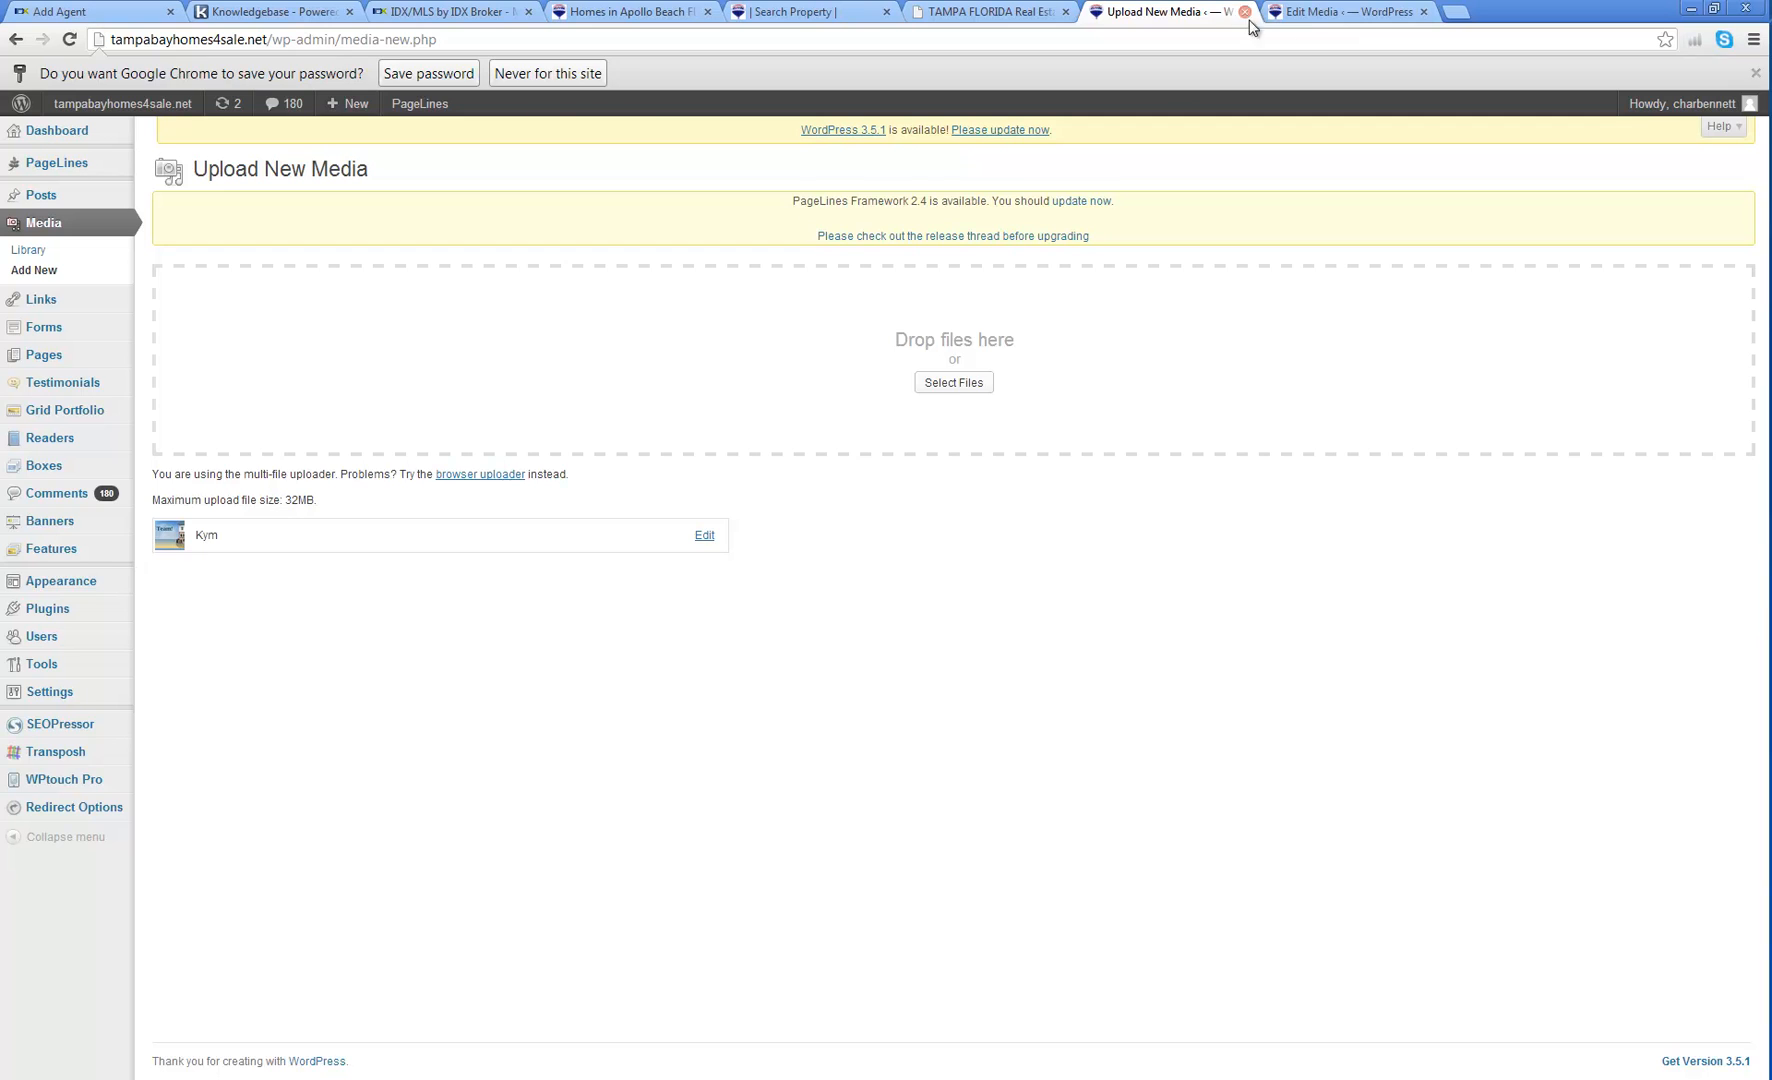
click(1310, 14)
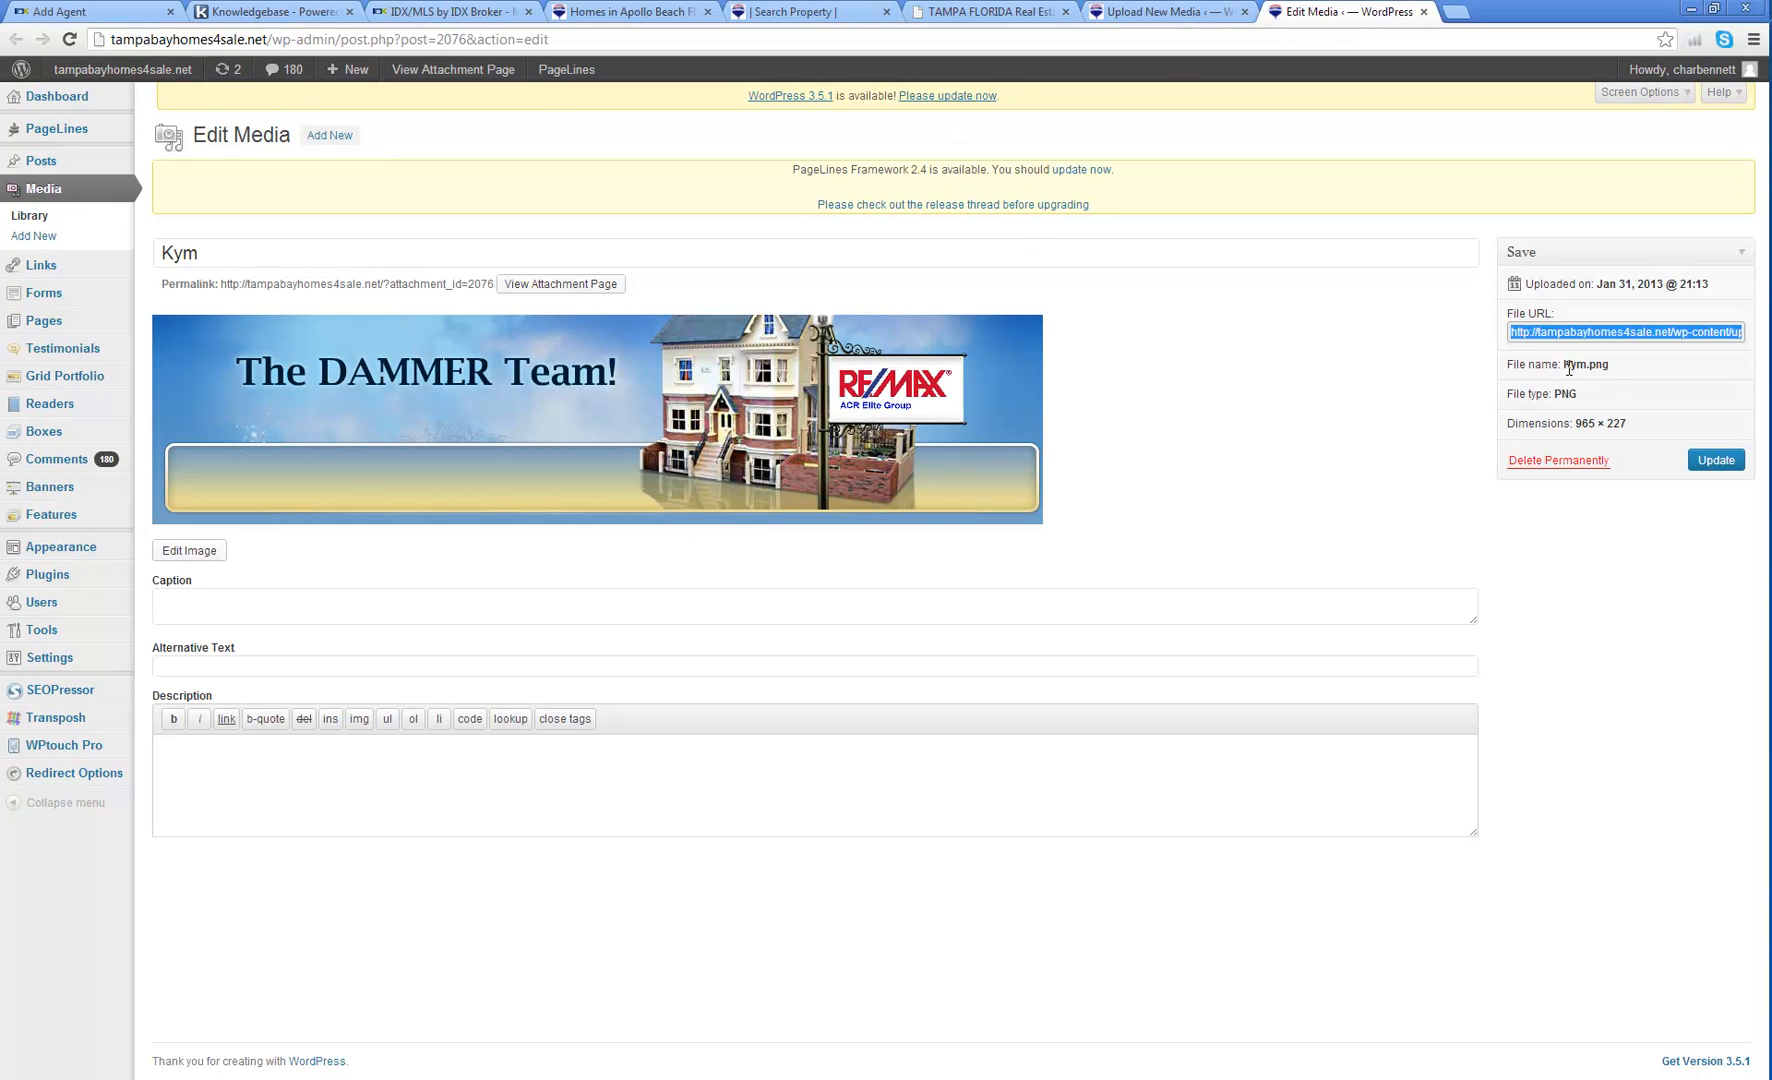
right_click(1567, 334)
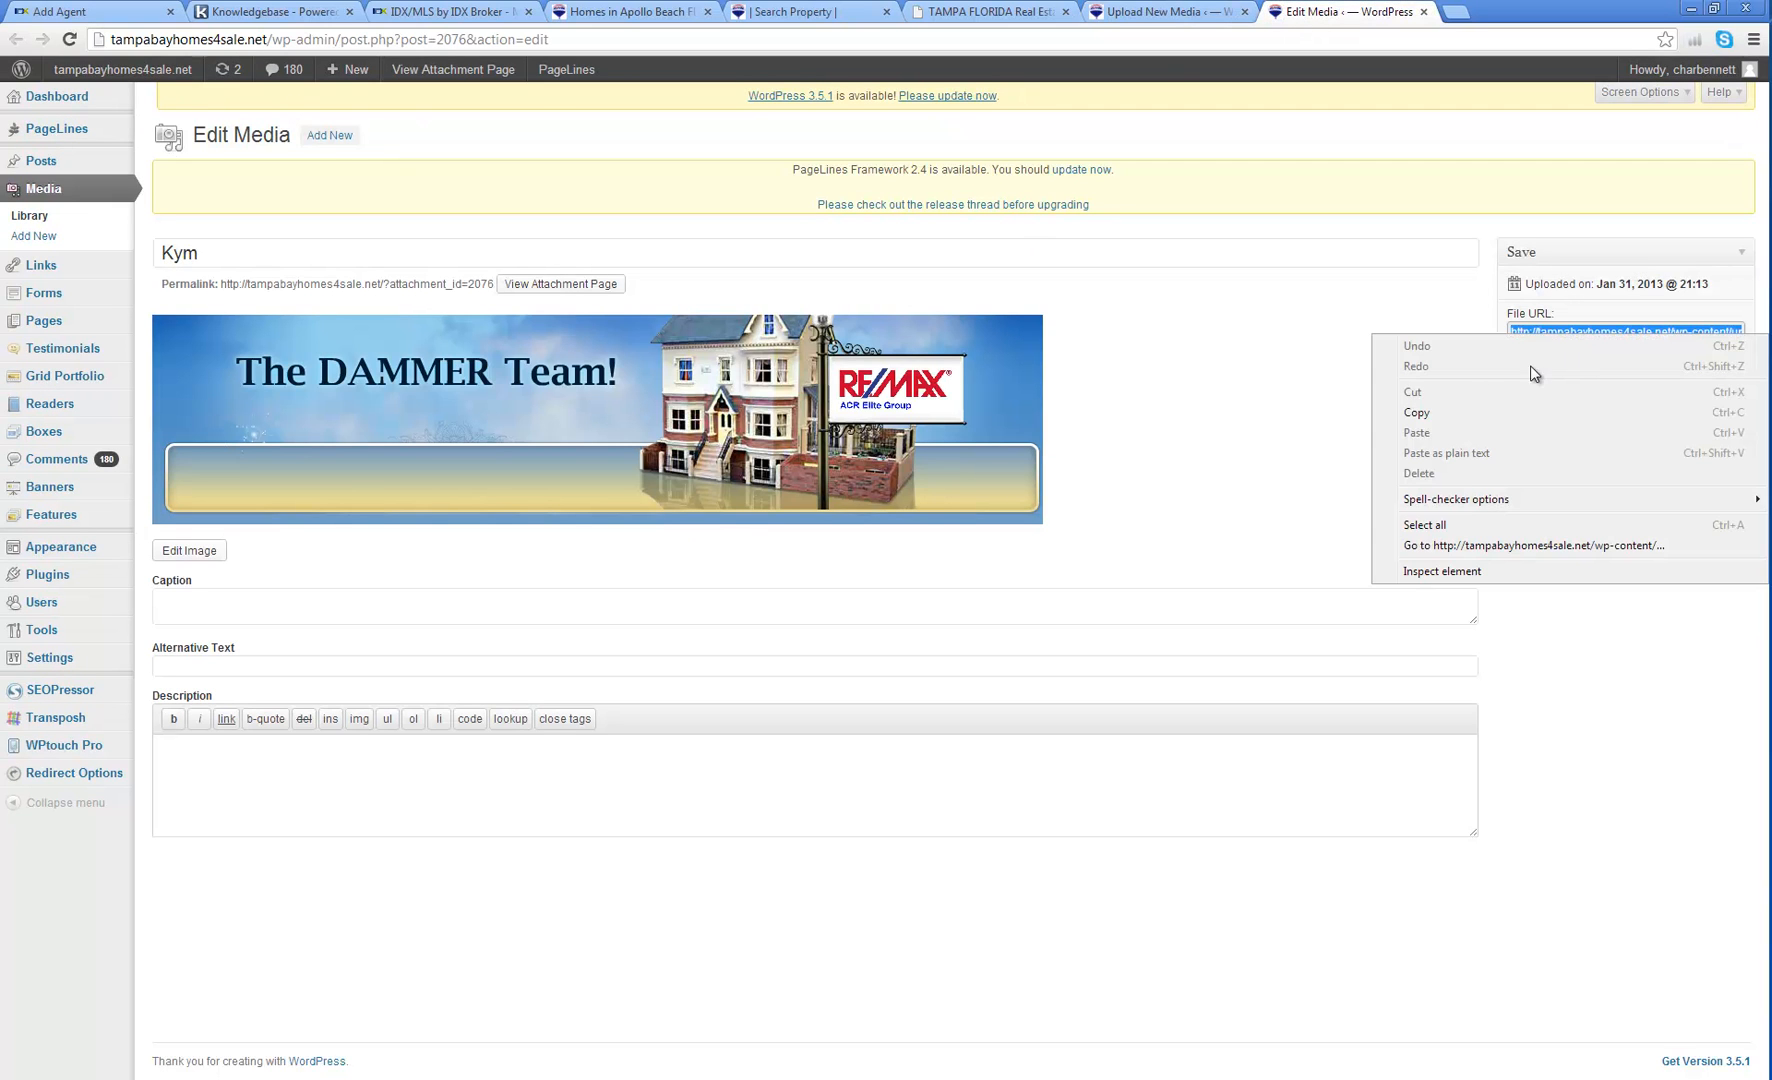
click(1436, 412)
Step: Insert the DAMMER Team banner into the agent sub-header from the copied WordPress image URL, without a description
click(72, 14)
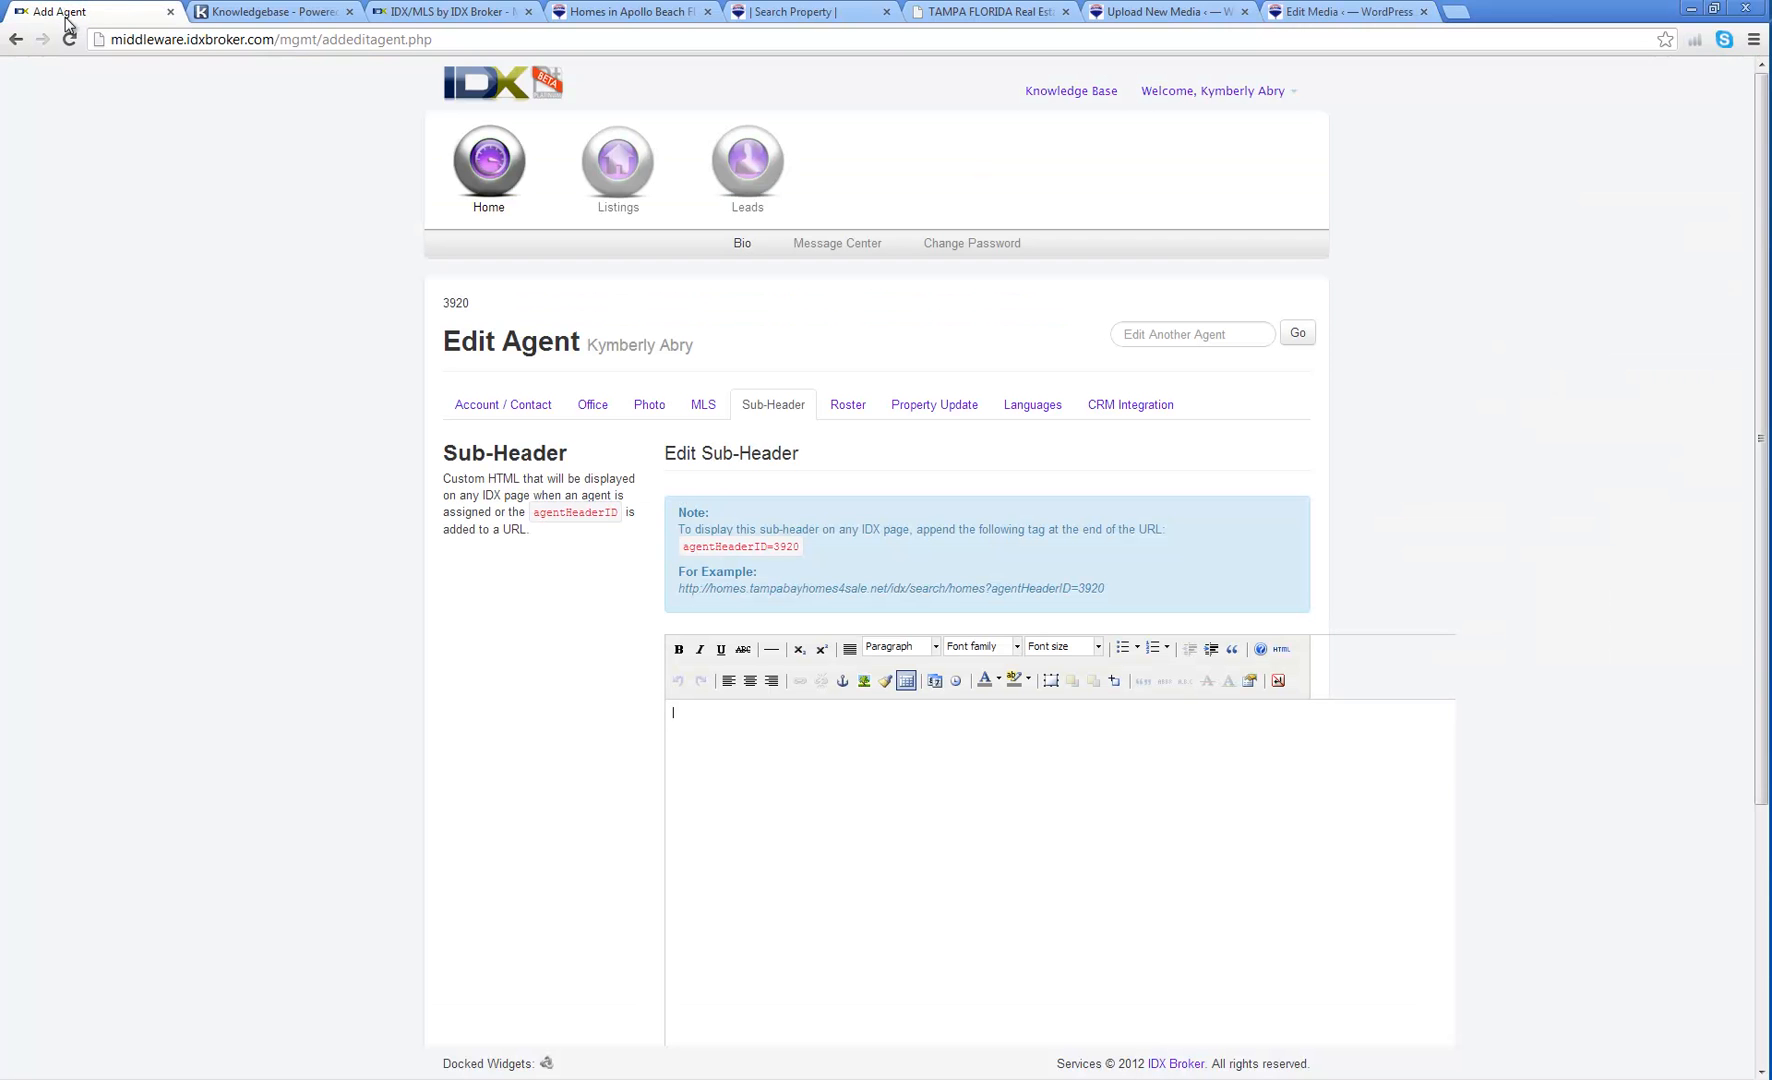
scroll(1300, 498, down, 2)
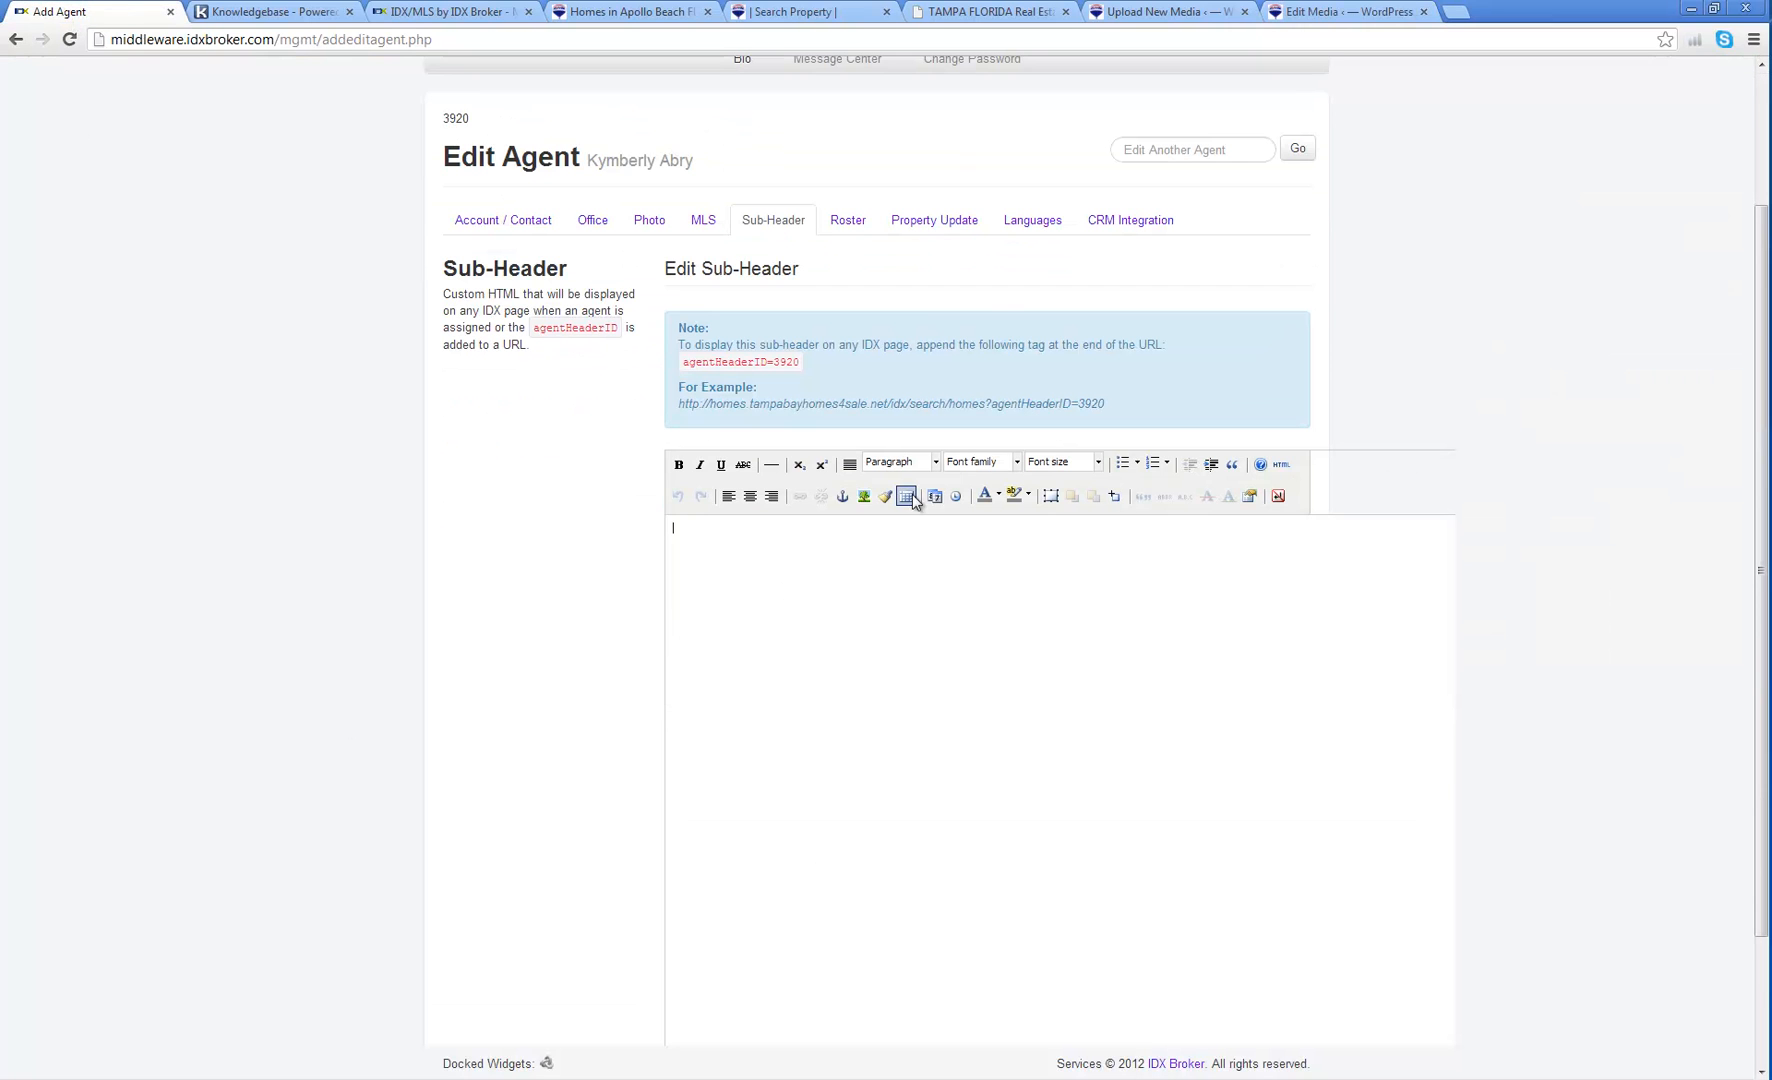
click(862, 498)
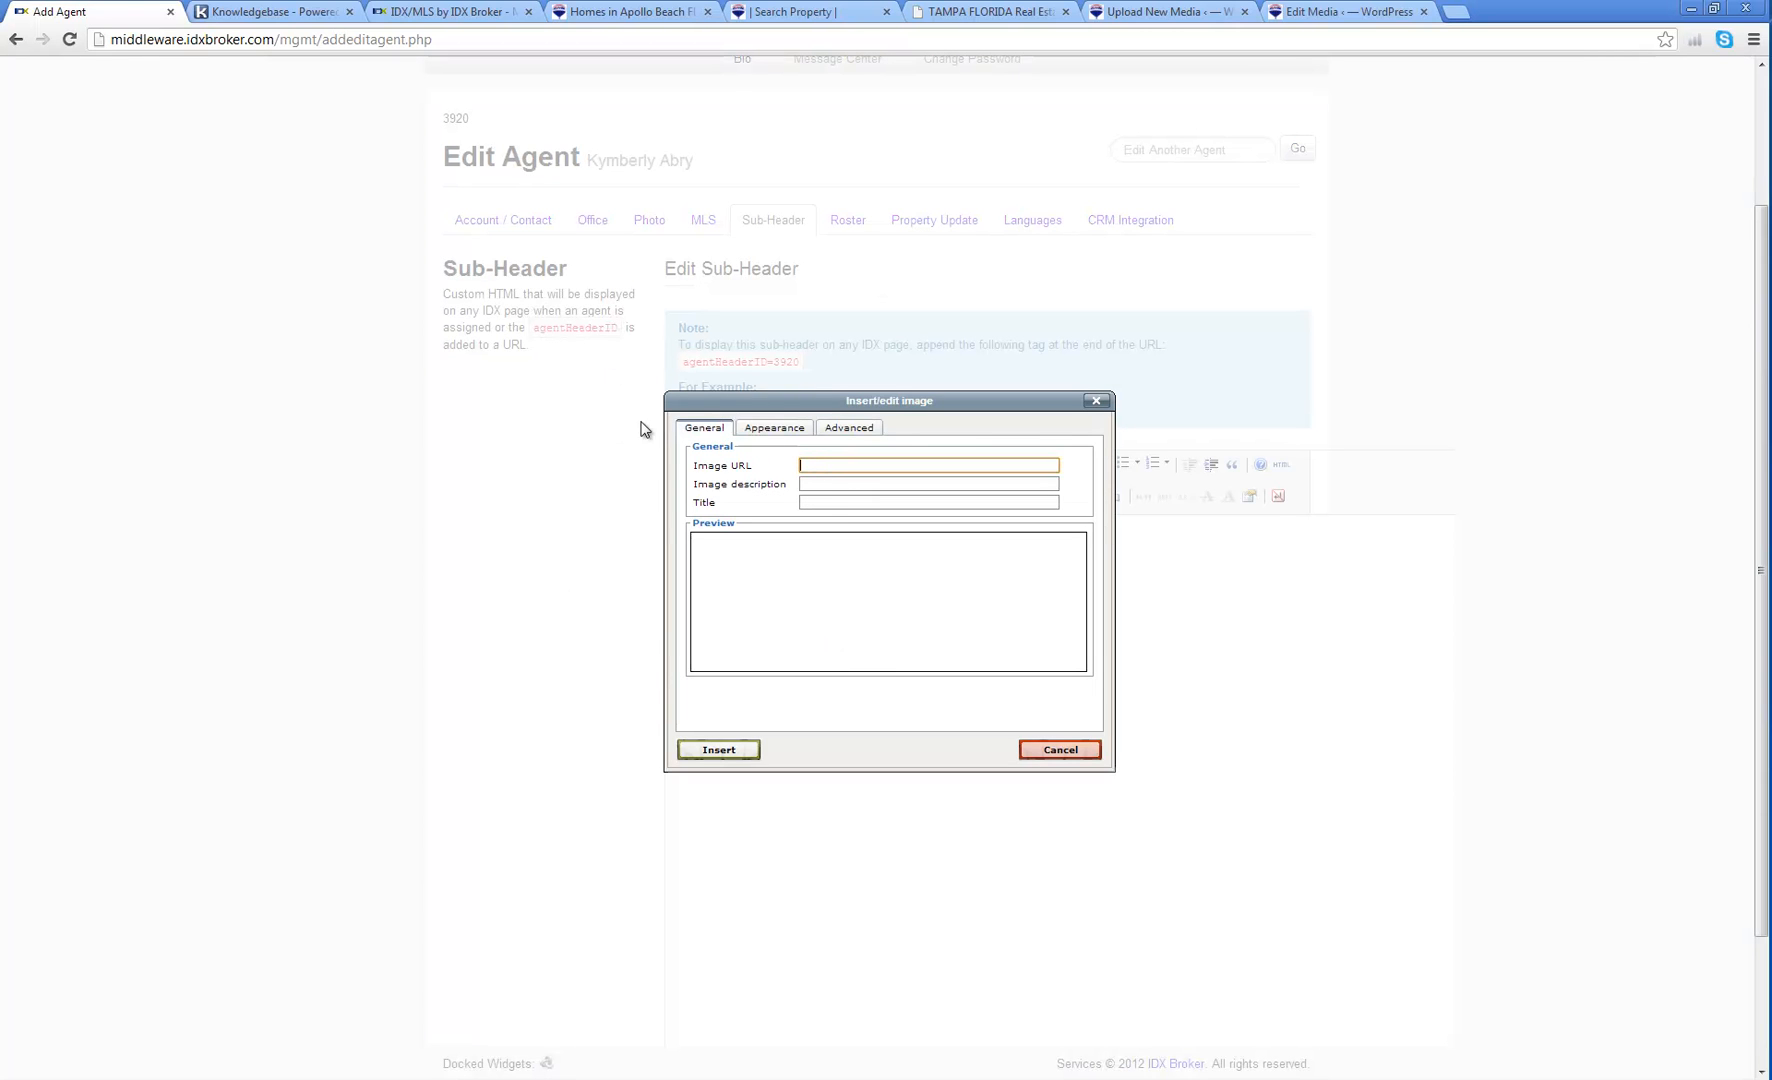
right_click(812, 465)
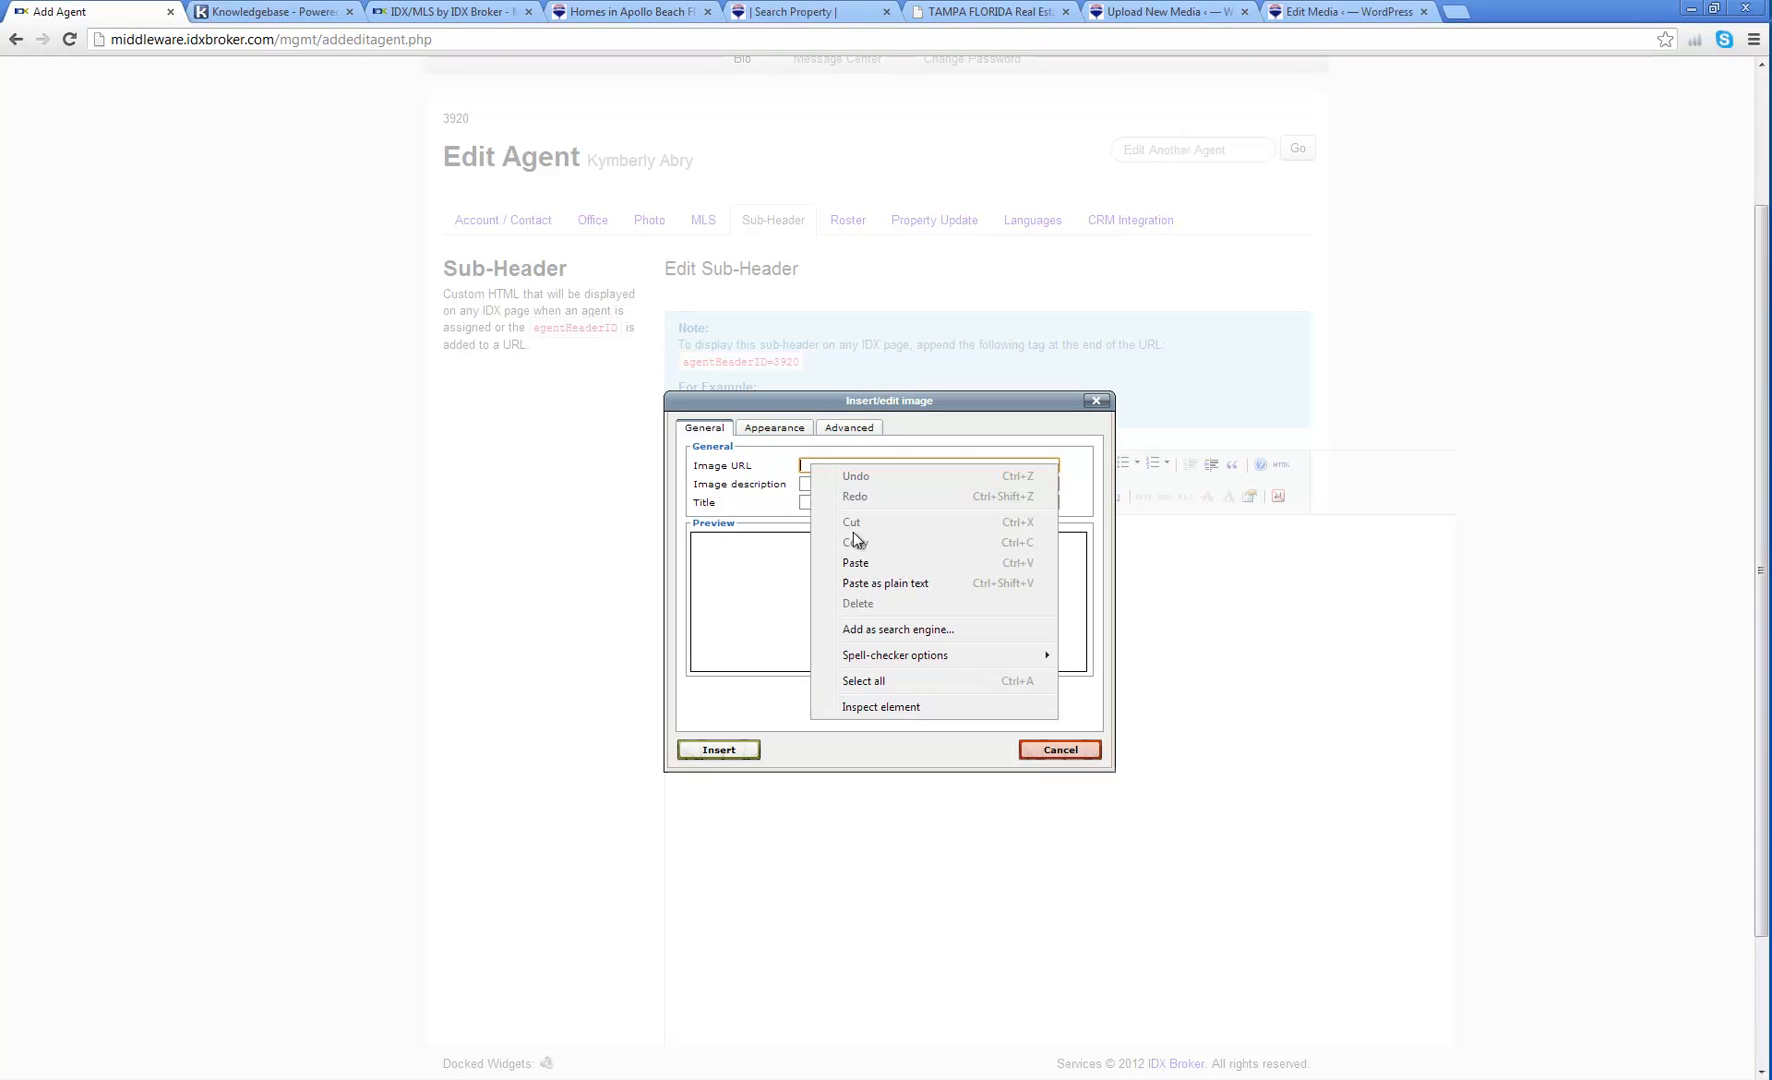
click(858, 561)
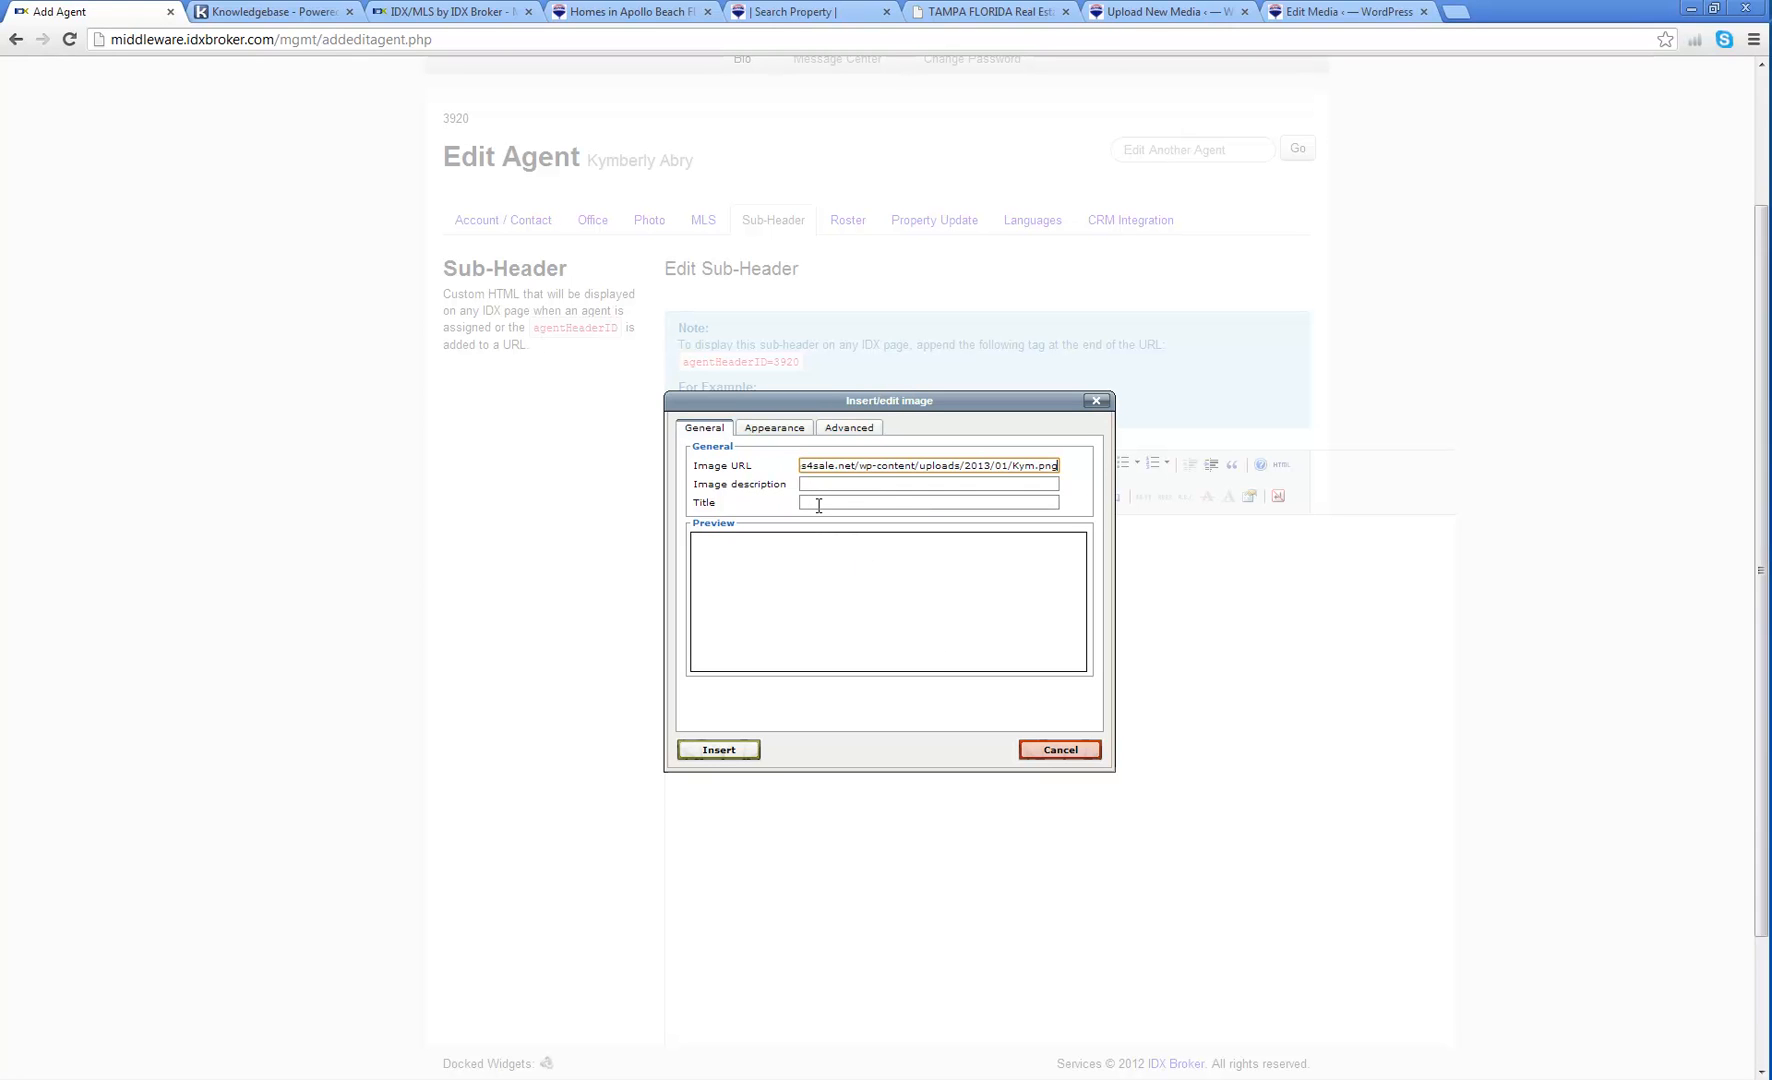
click(719, 750)
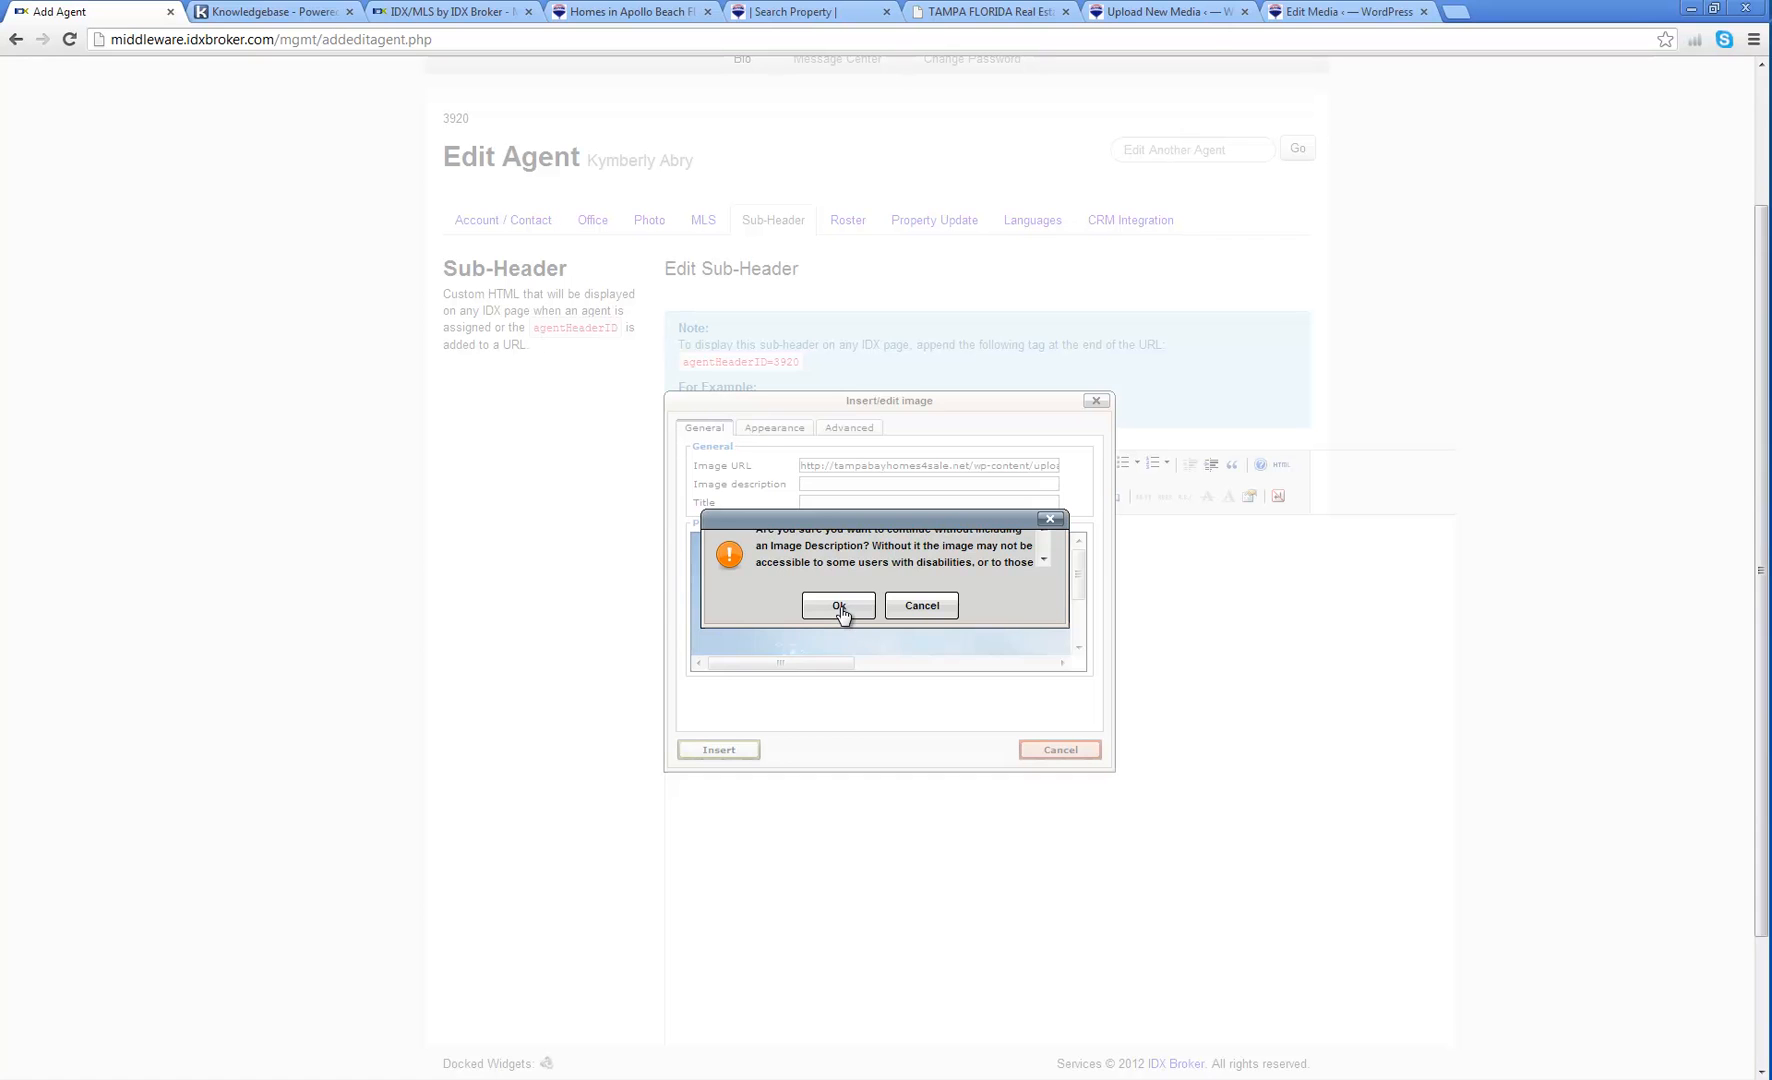
click(840, 608)
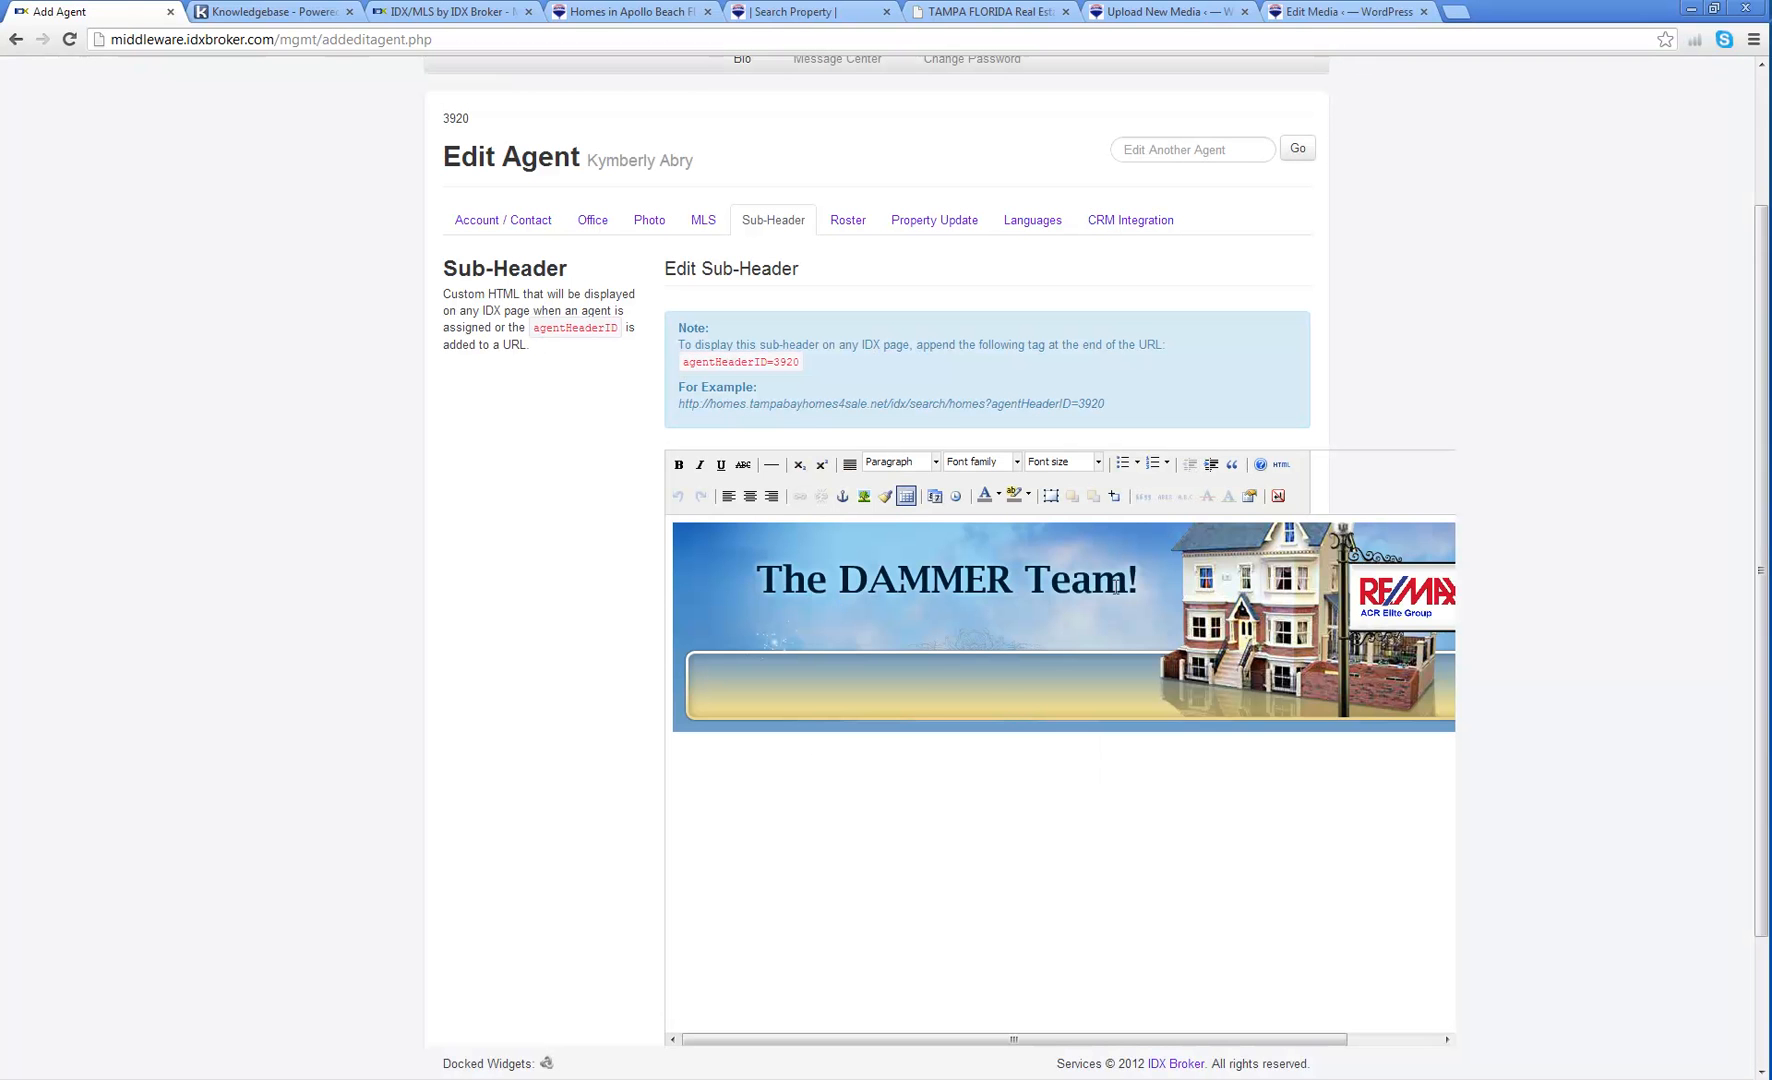
Step: Save the sub-header changes and reload the agent's roster page on the website
scroll(1110, 610, down, 3)
click(747, 967)
click(785, 14)
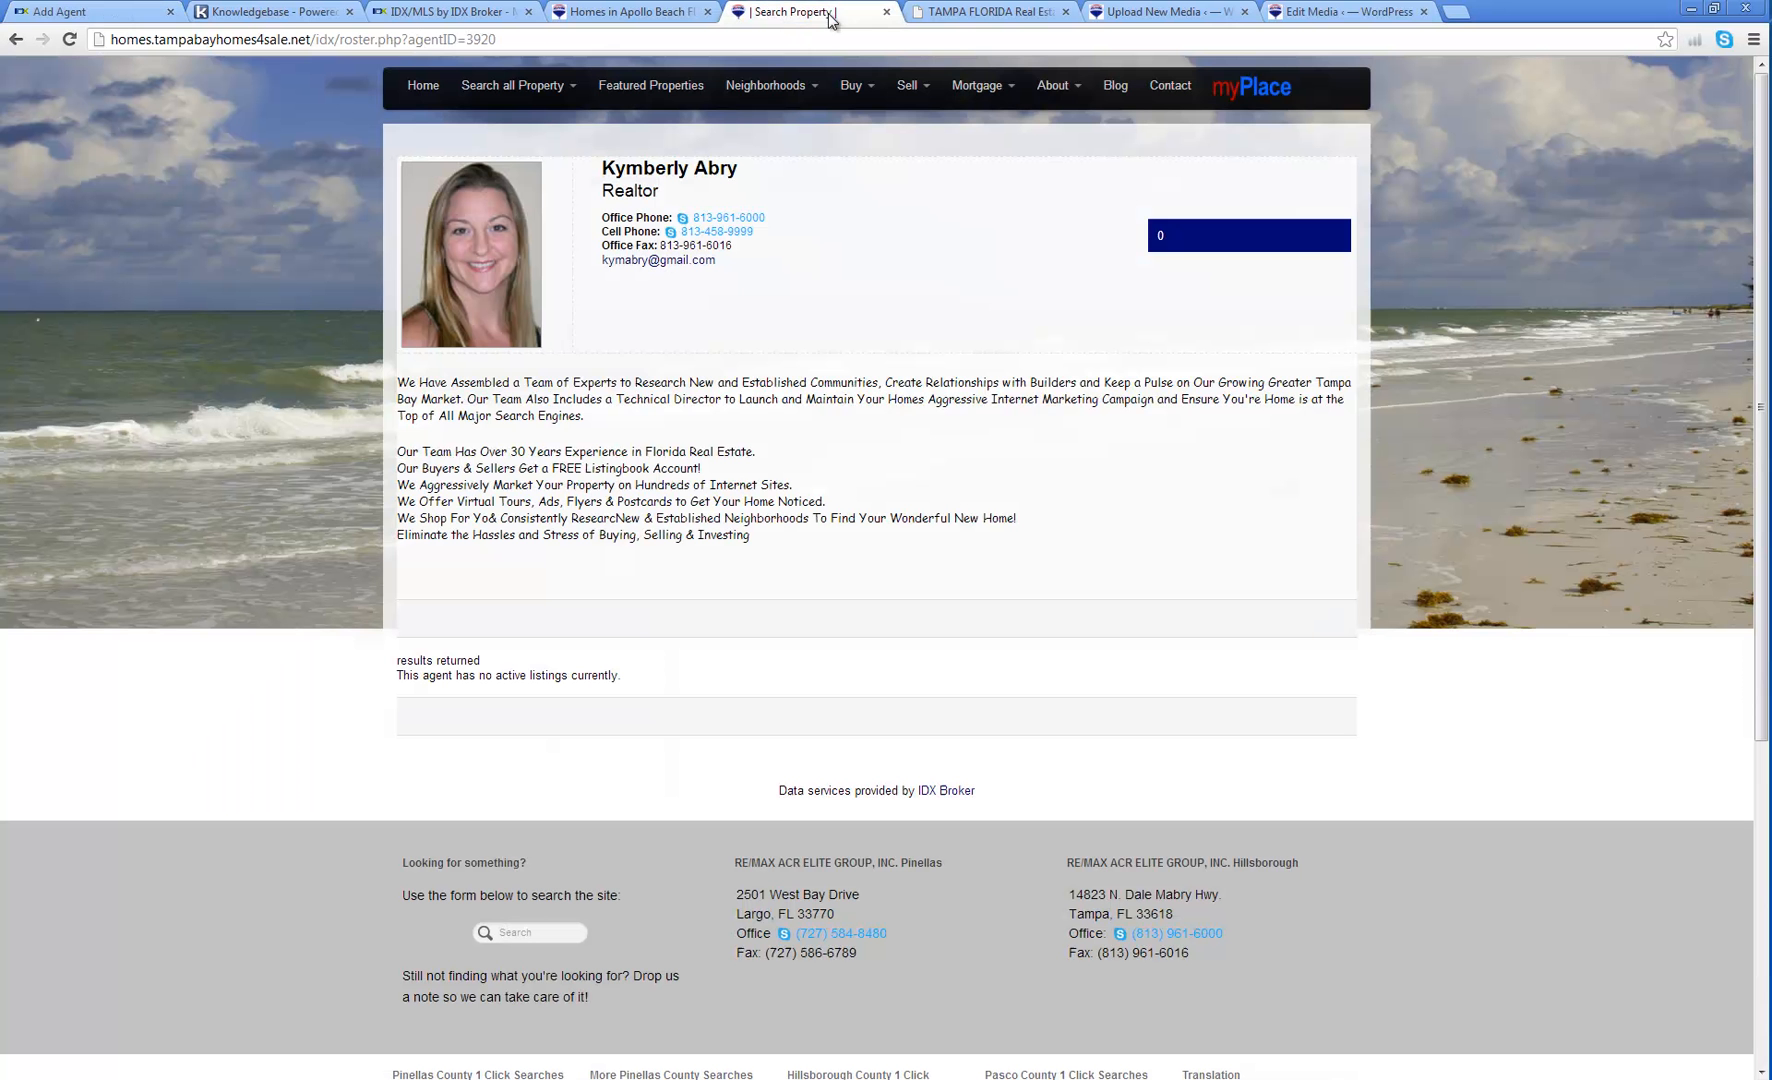
click(1609, 45)
key(Return)
key(F5)
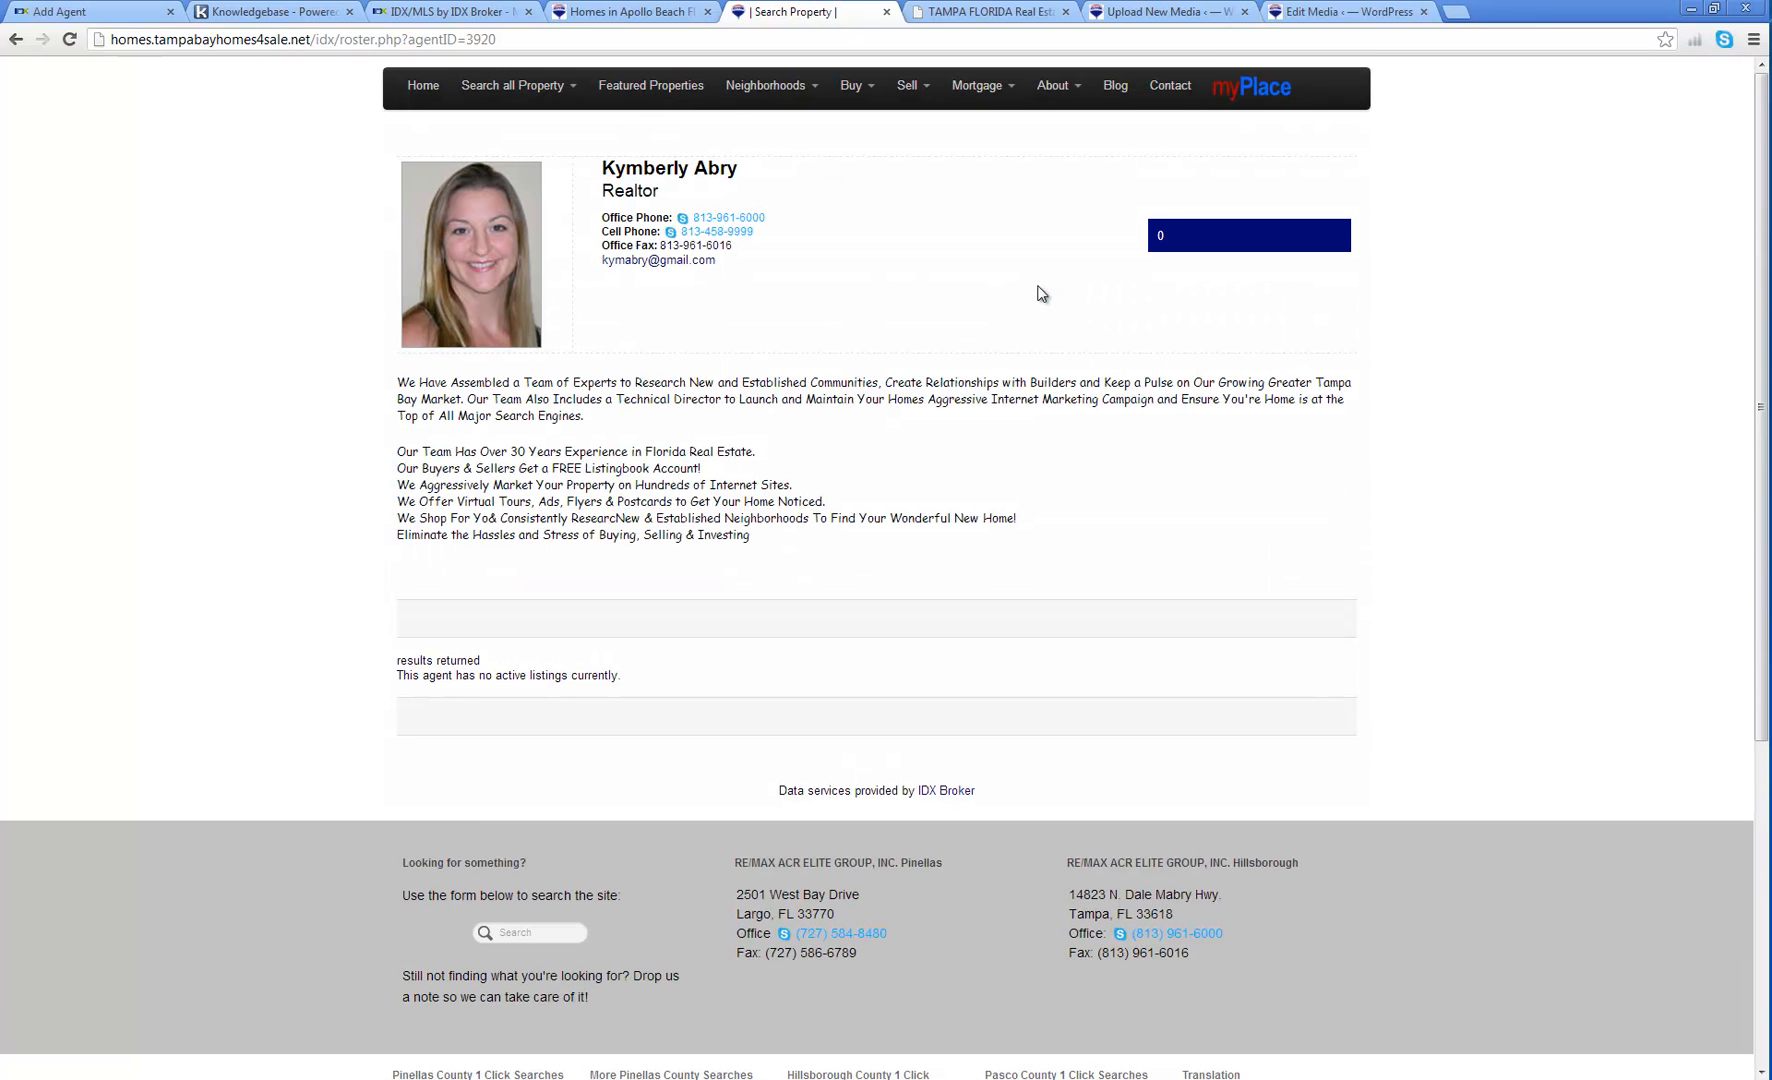
Step: Load the property search using the Note box's example address with agentHeaderID=3920
click(122, 15)
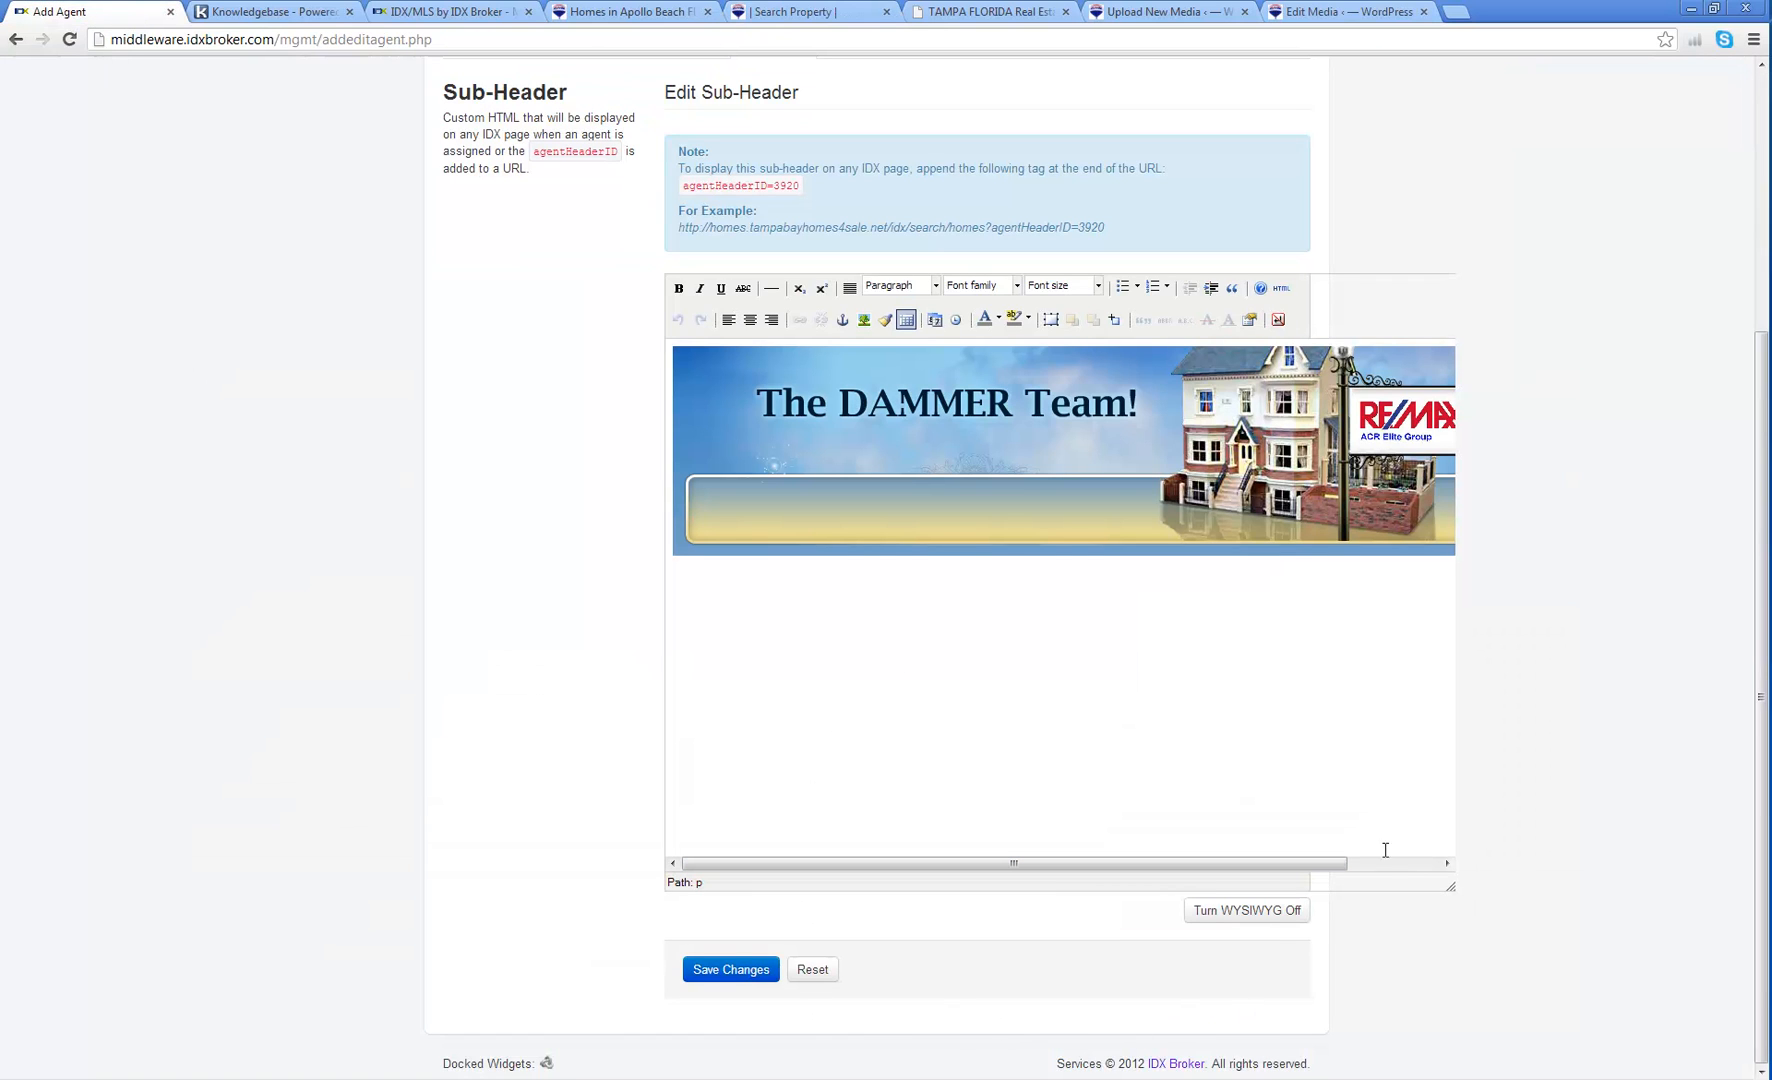
drag(1108, 229, 684, 237)
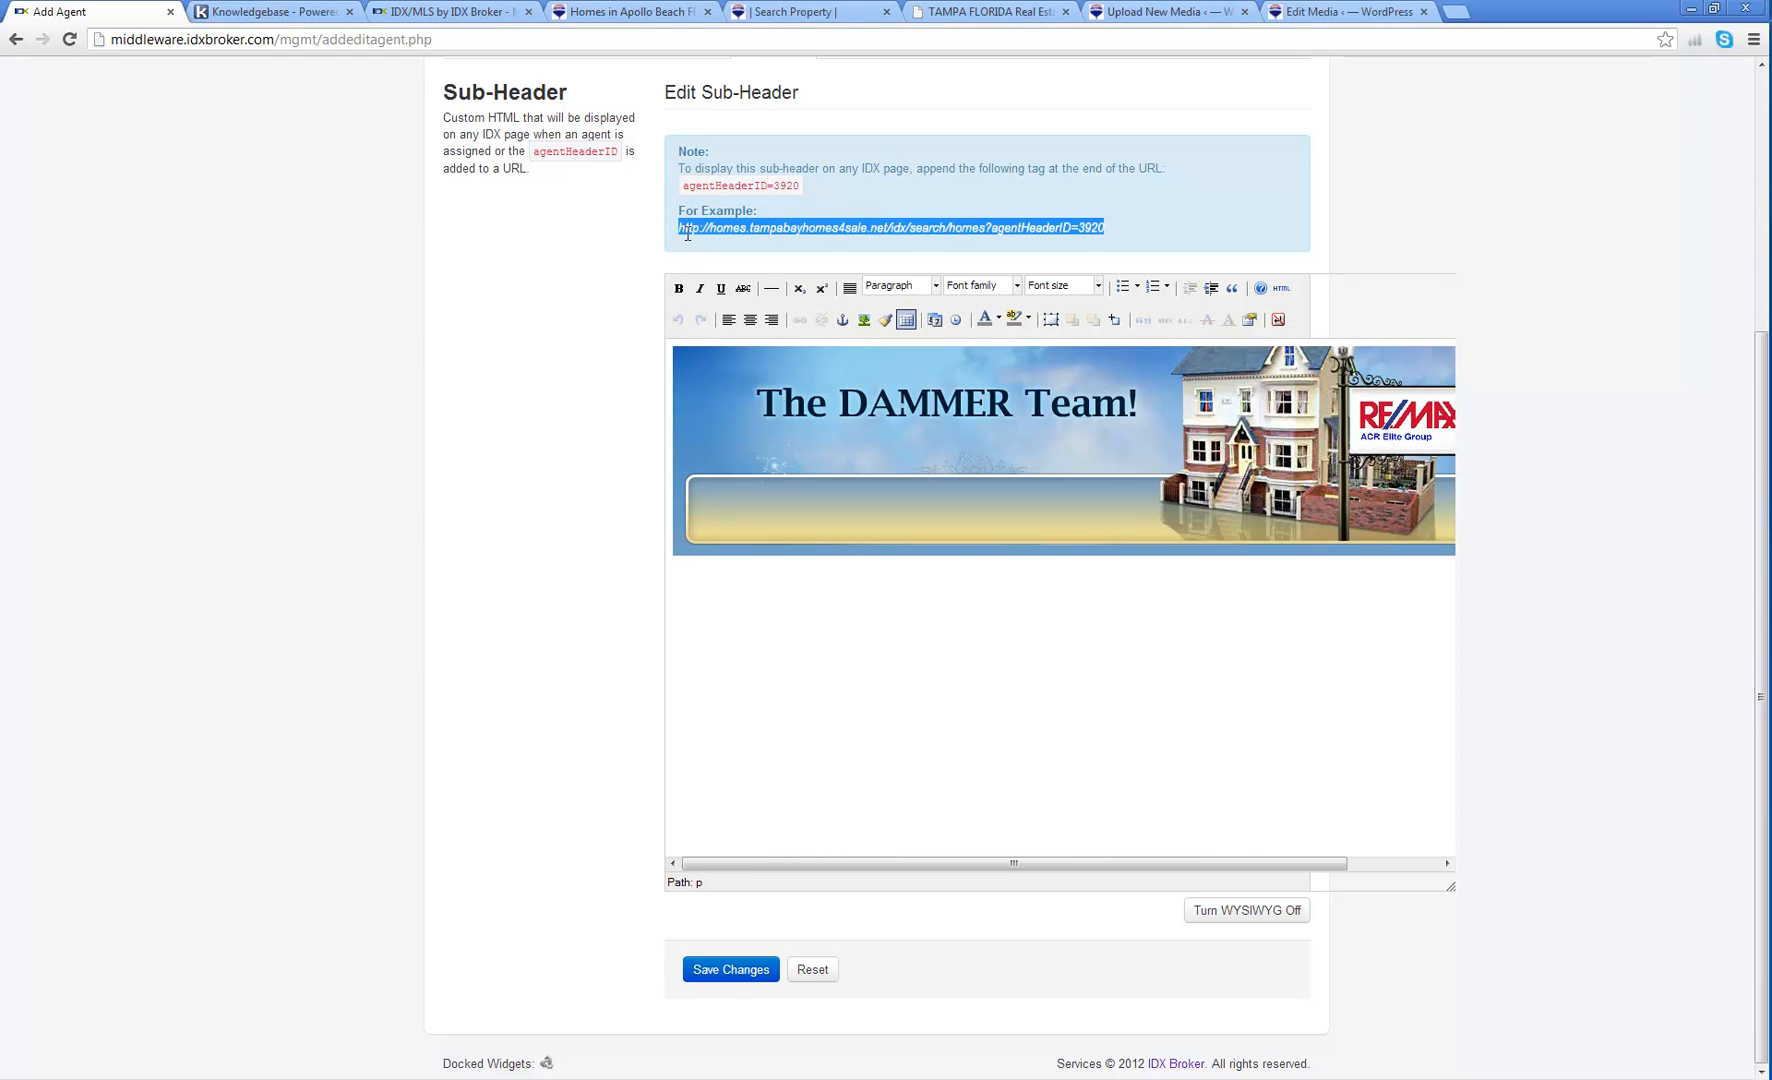
right_click(686, 224)
click(722, 238)
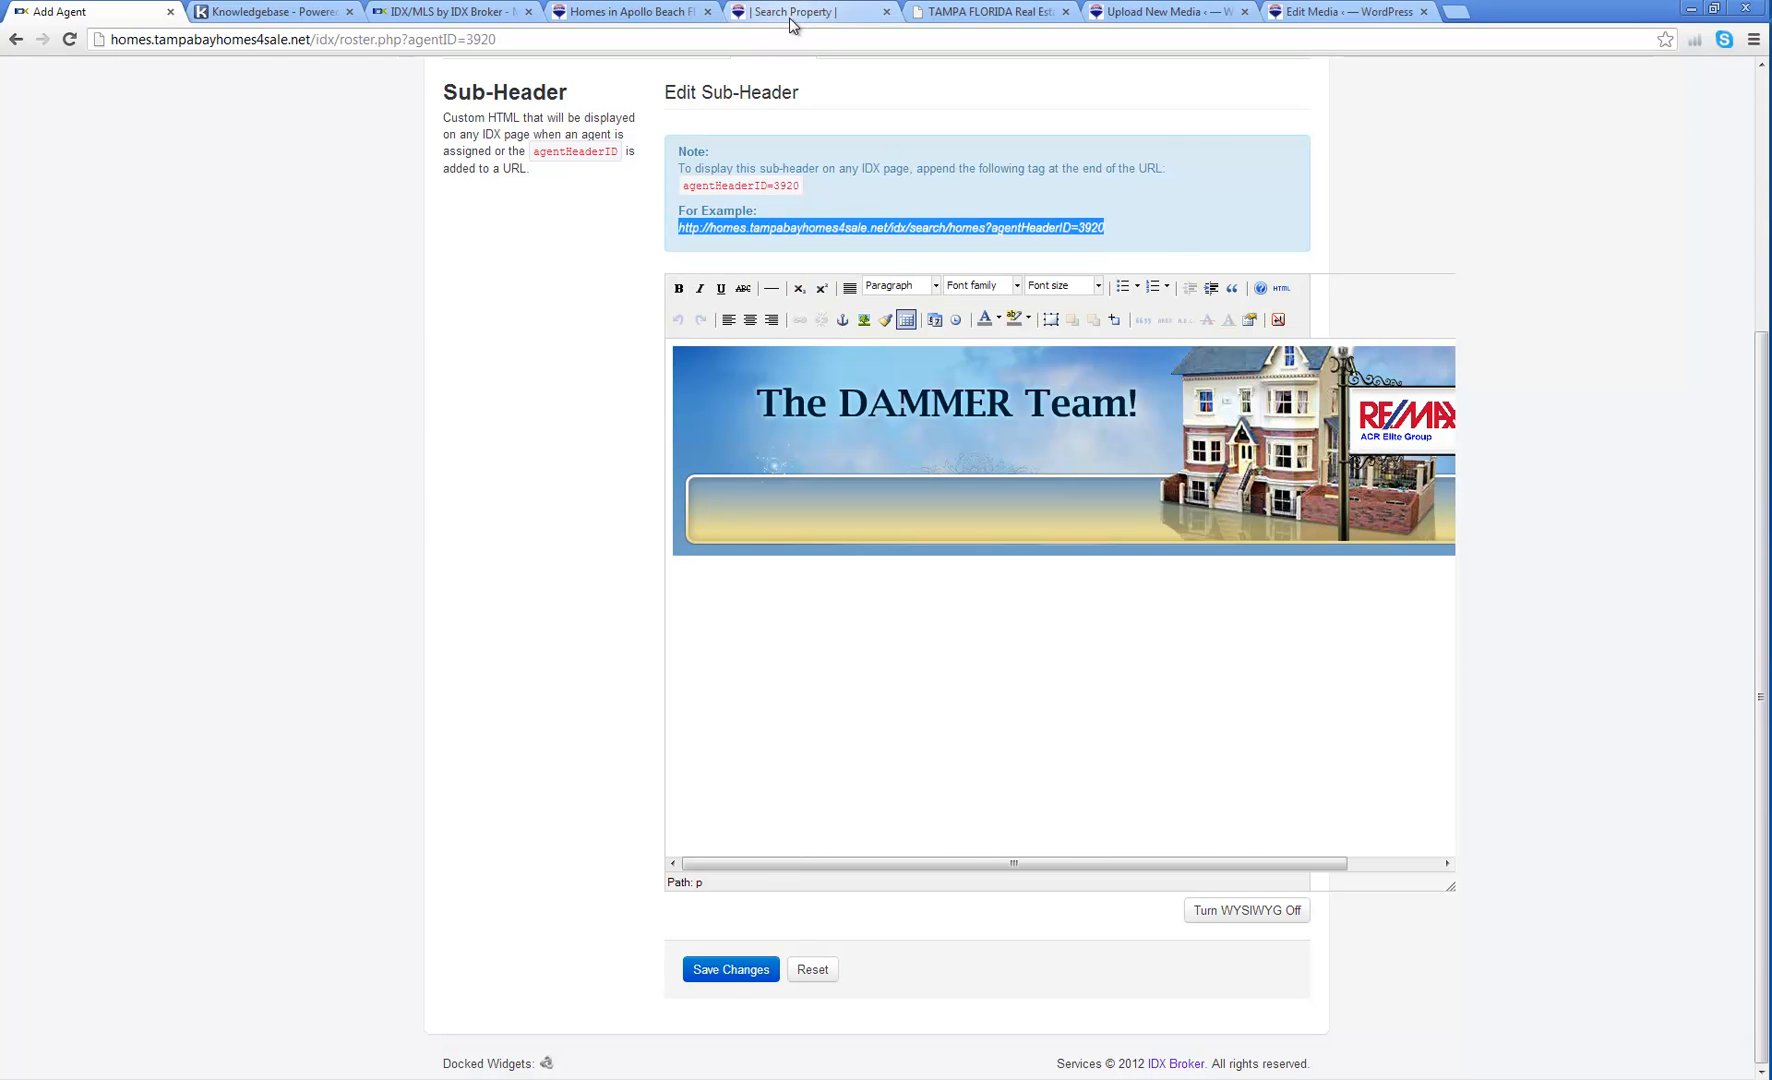
click(790, 14)
click(778, 39)
key(ctrl+v)
key(Return)
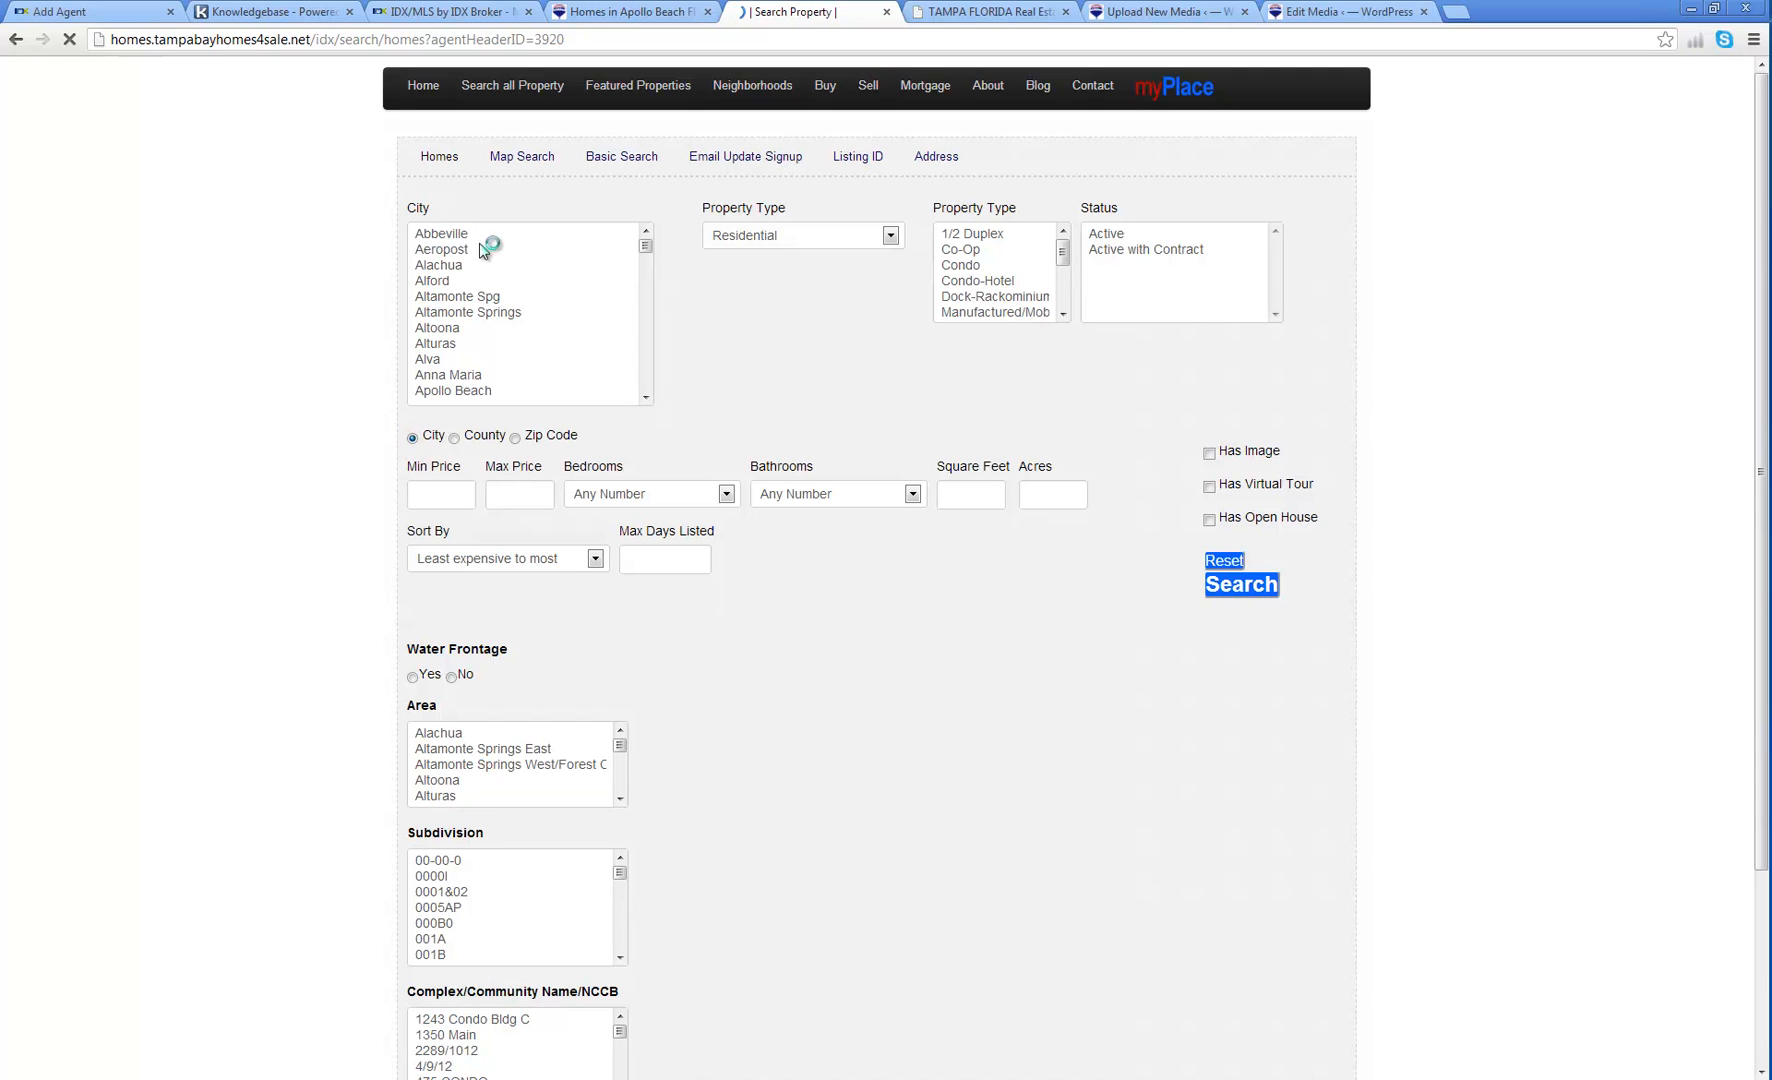
Step: Check the search page address ending in agentHeaderID=3920, then go back to the Edit Agent page
click(95, 11)
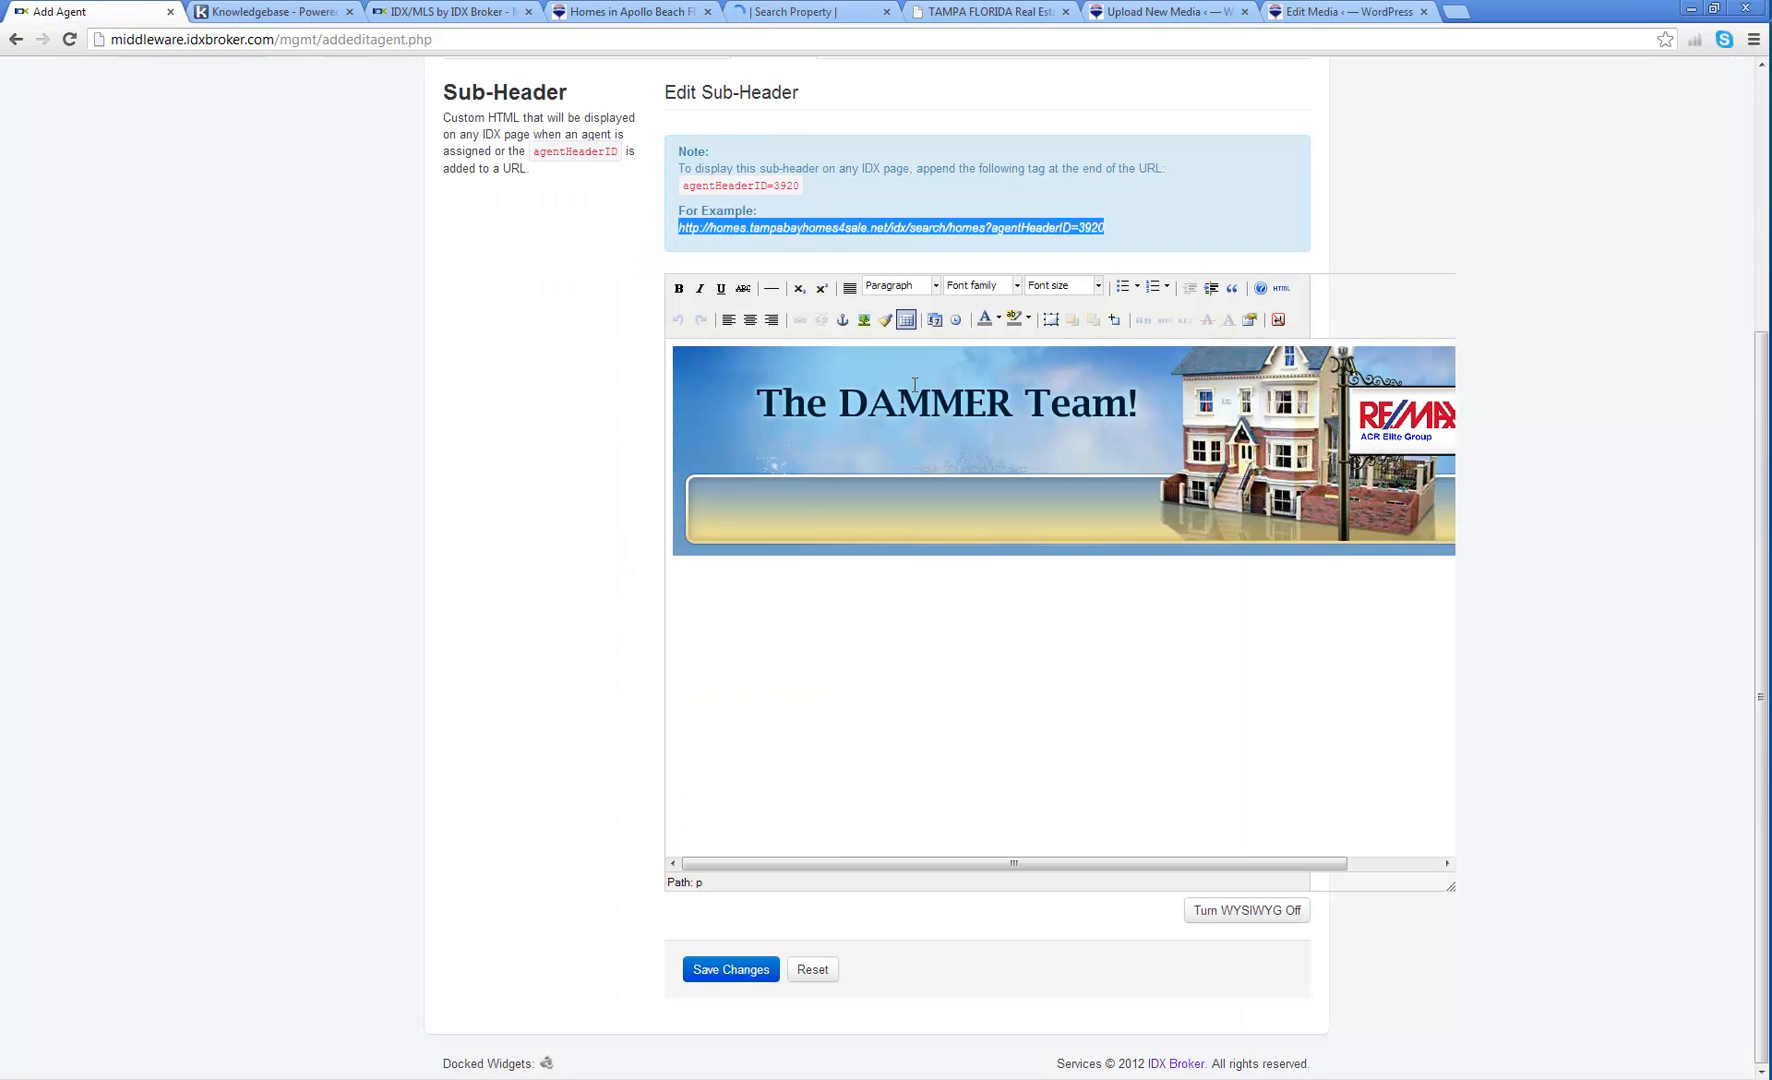
scroll(603, 263, up, 3)
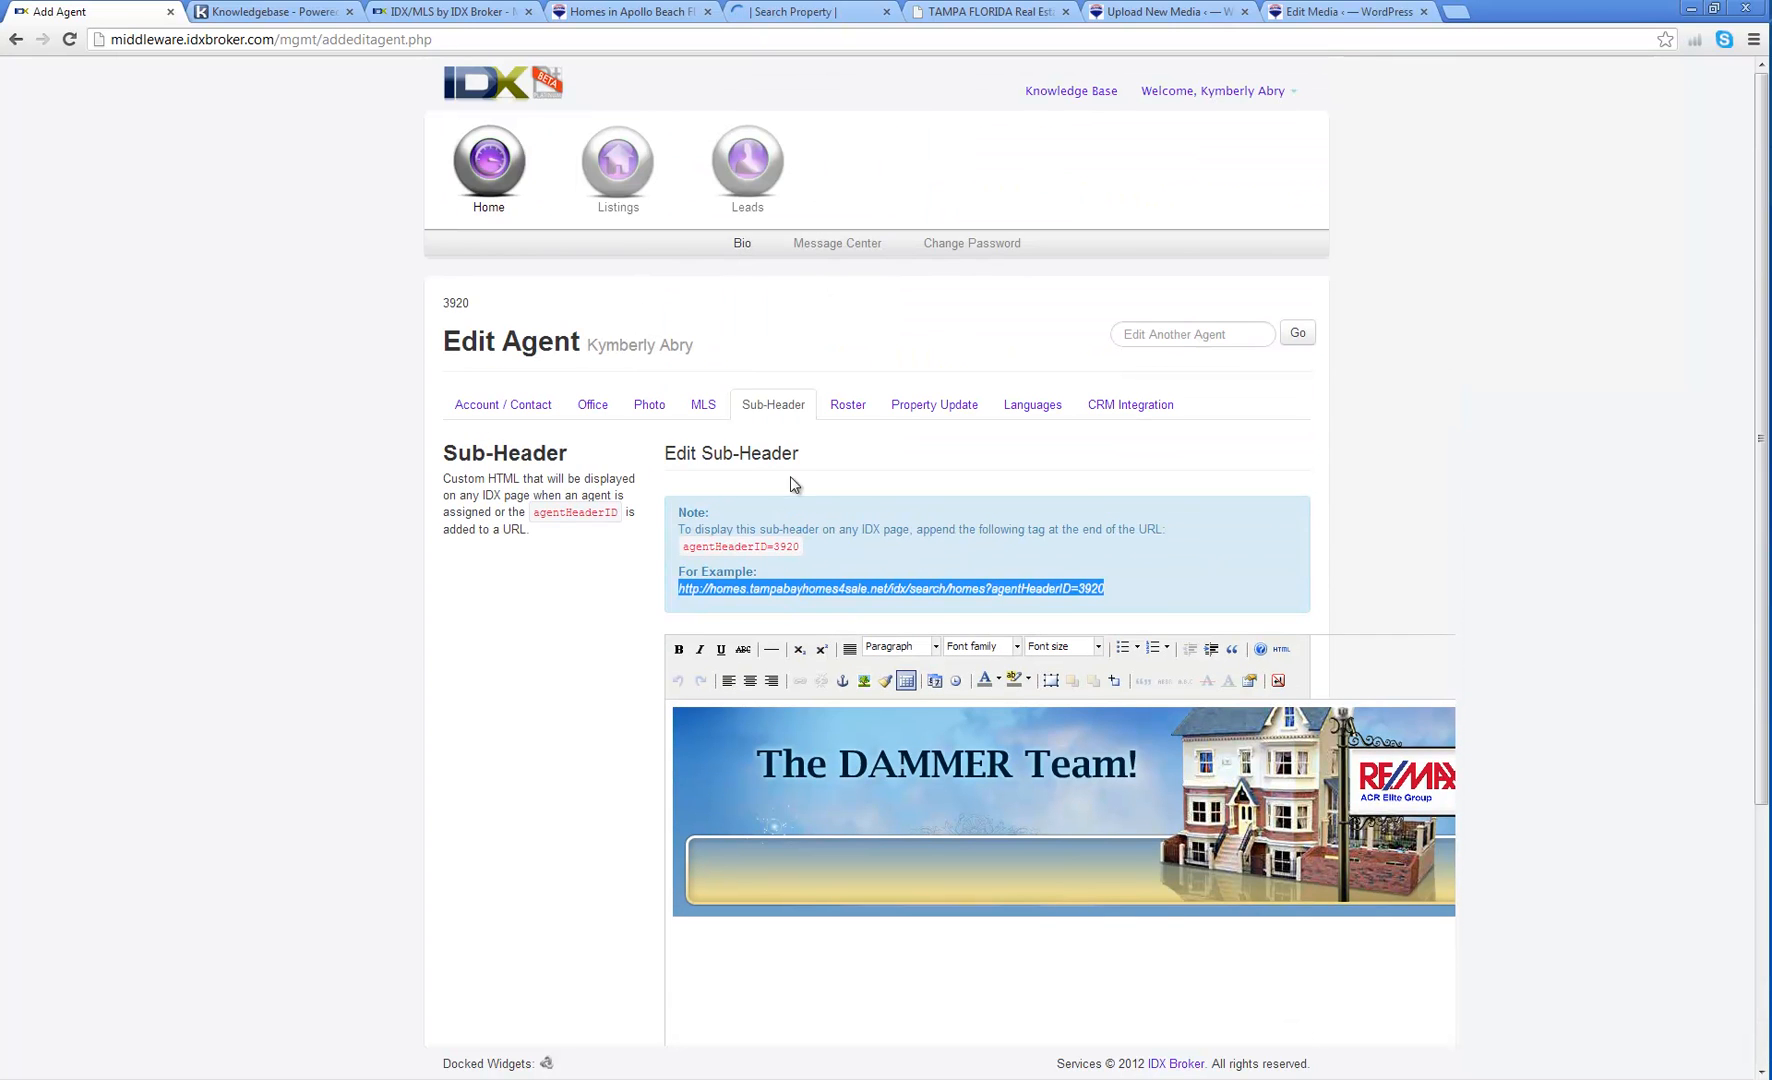
click(815, 18)
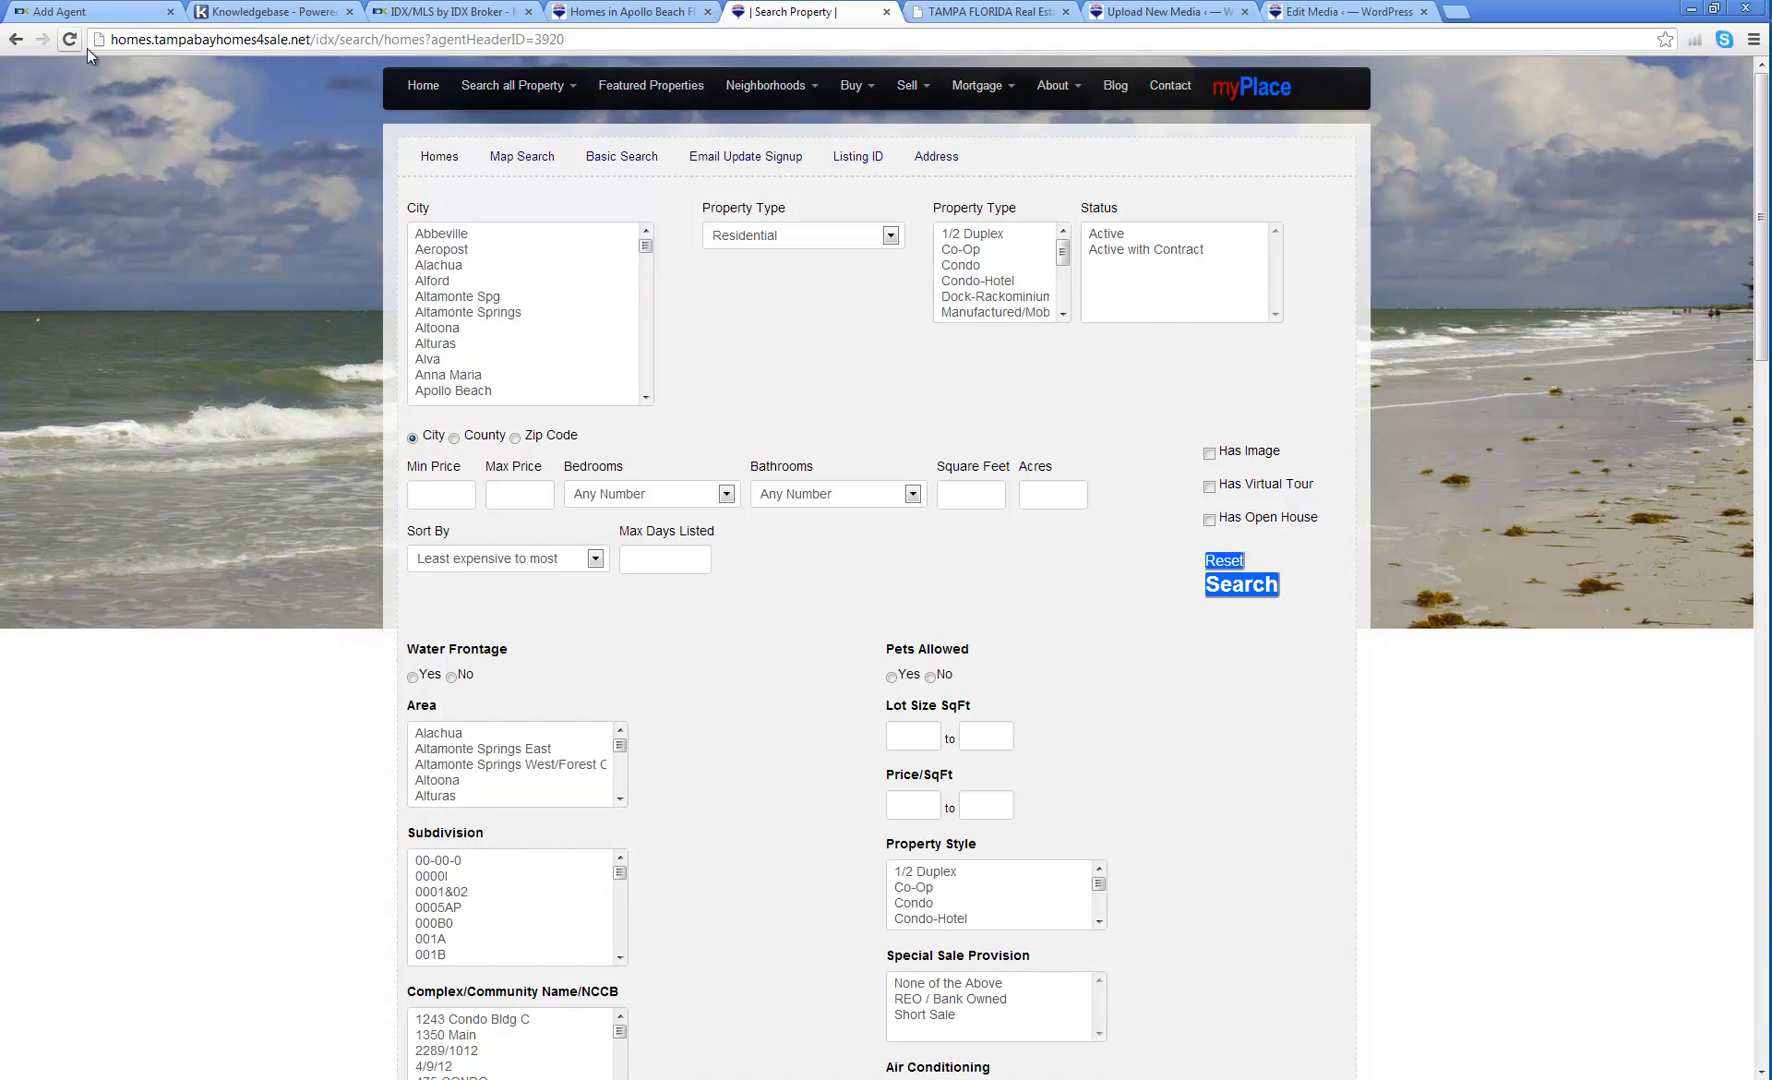
drag(564, 40, 116, 46)
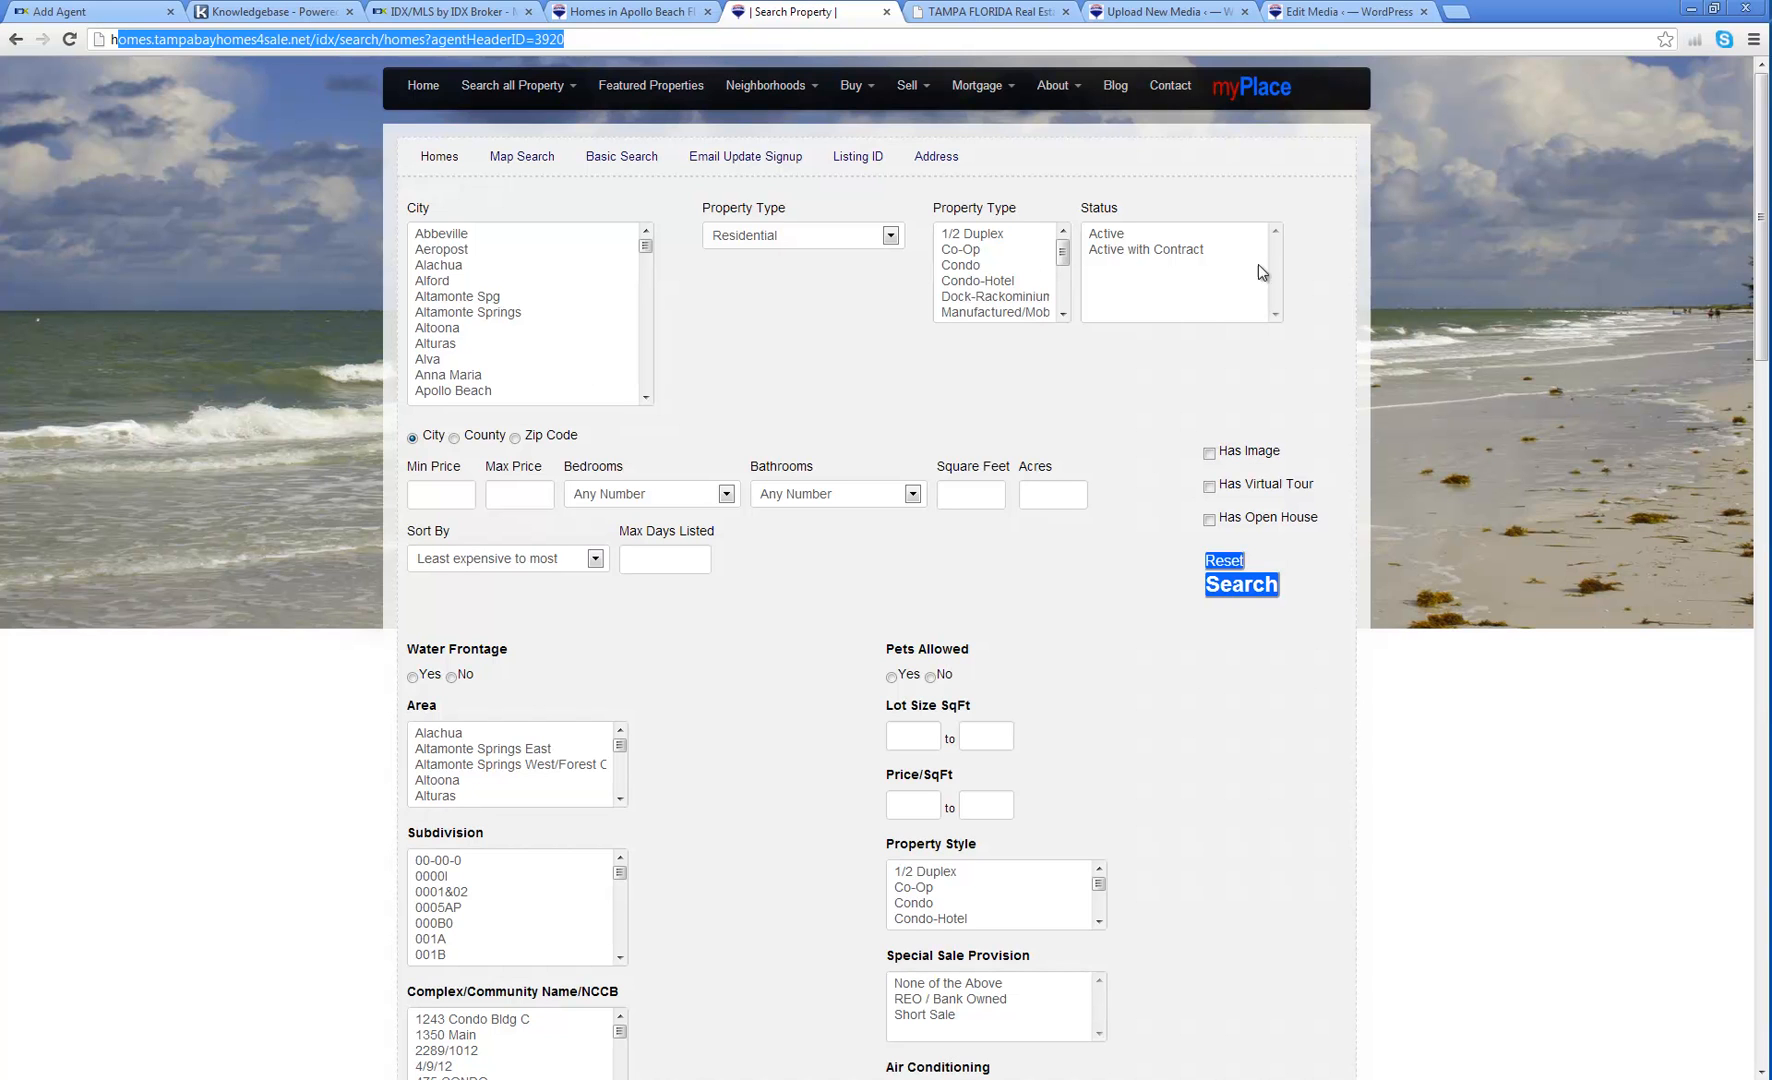
click(815, 333)
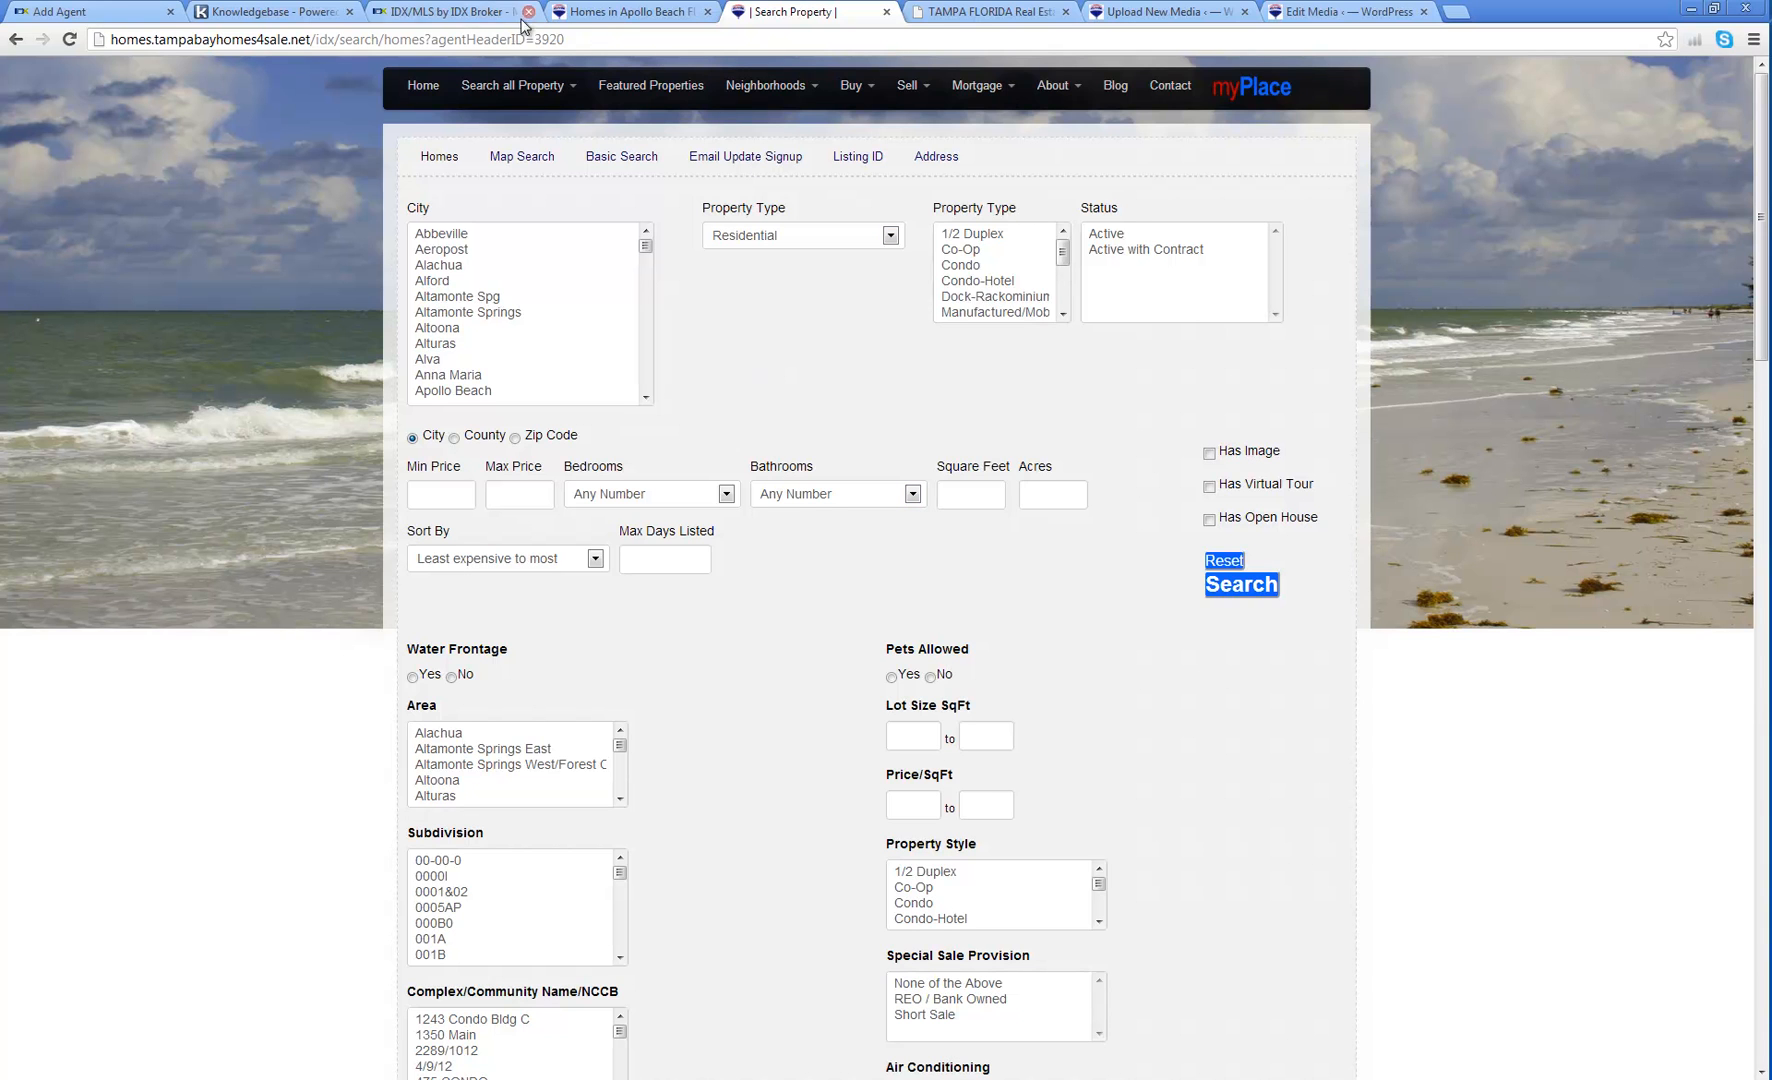
click(91, 18)
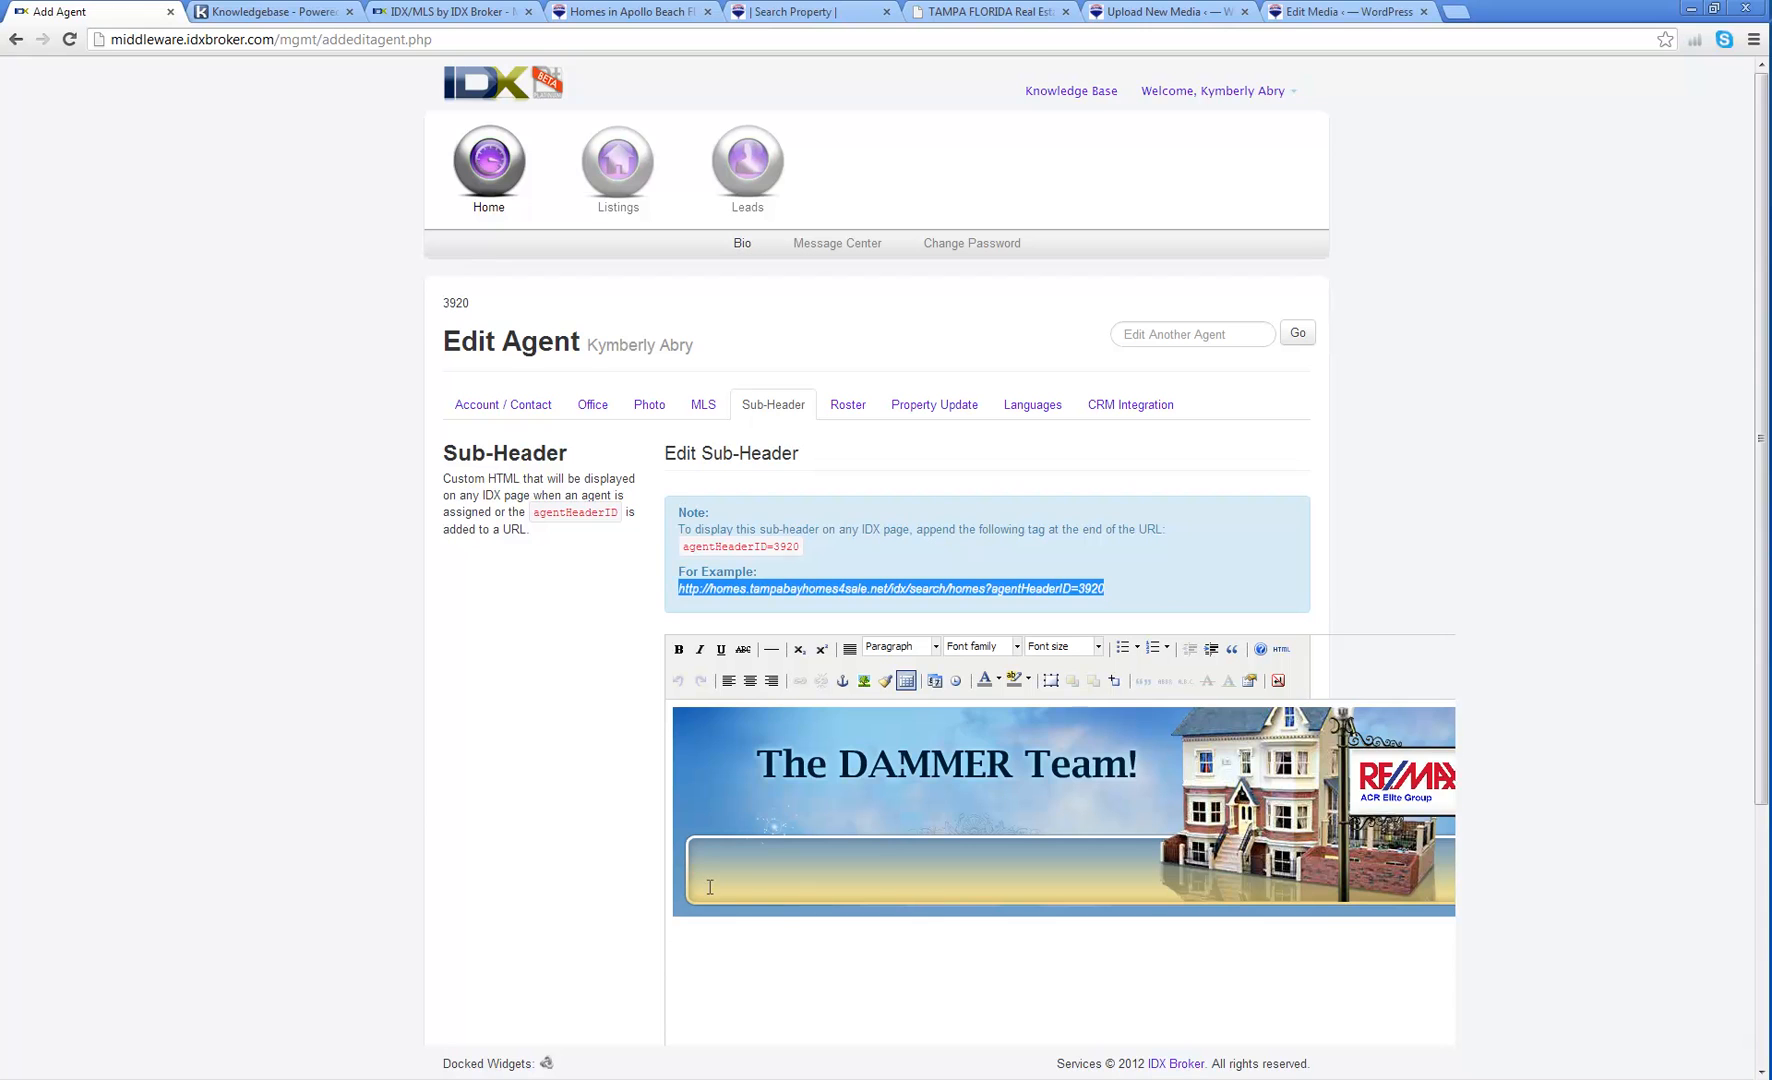
Step: Open the Roster tab and inspect the Website URL and Display Text for Link fields
click(847, 406)
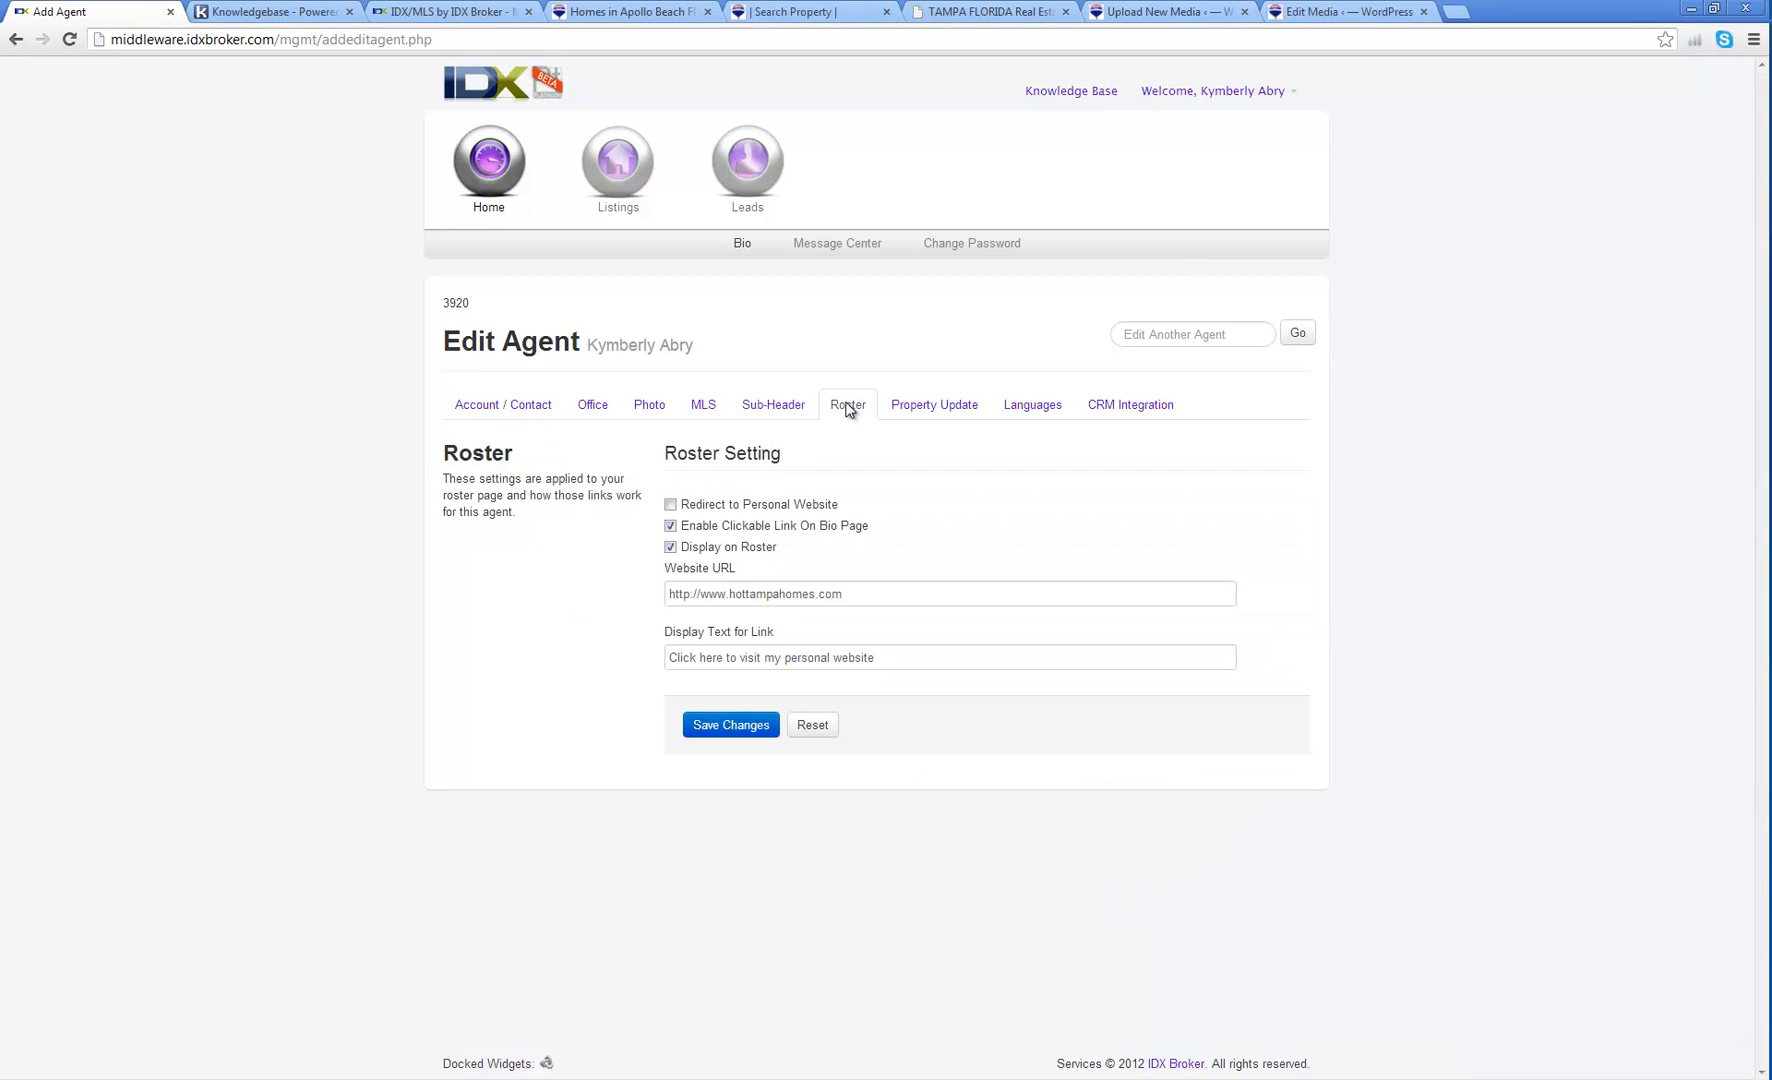
click(701, 594)
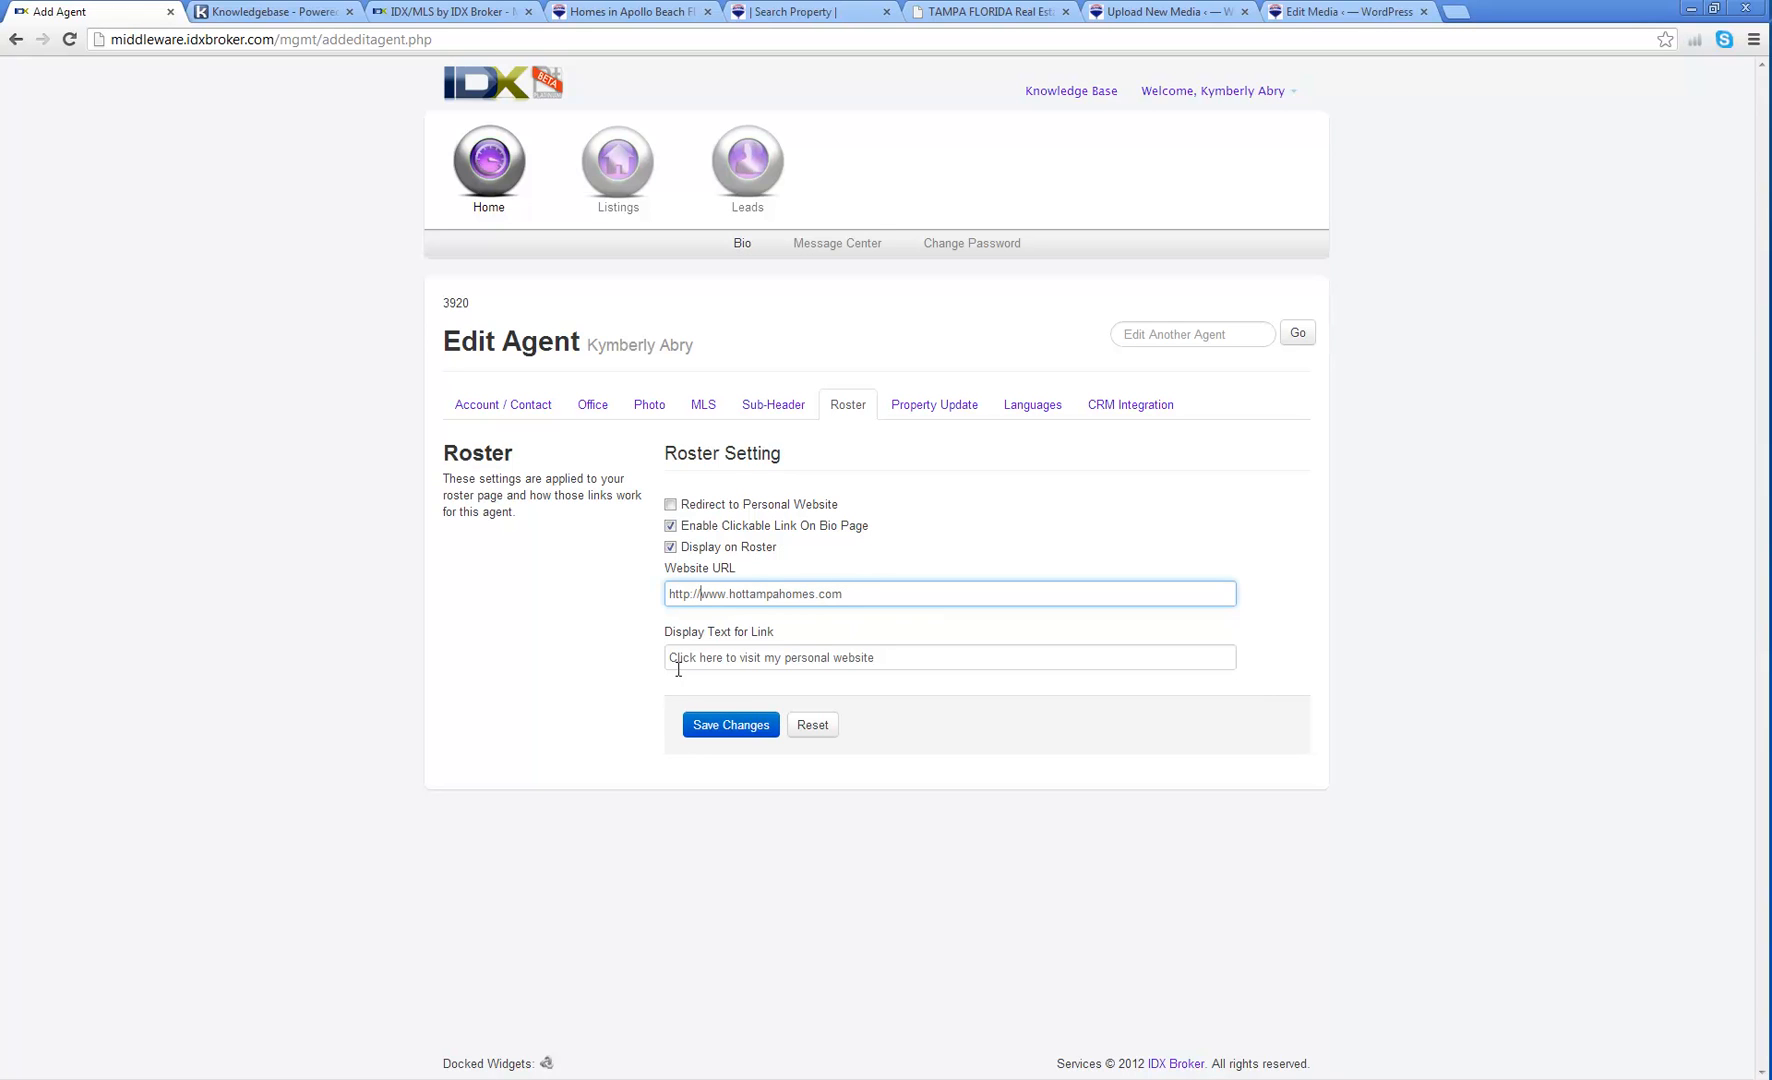
drag(670, 657, 898, 656)
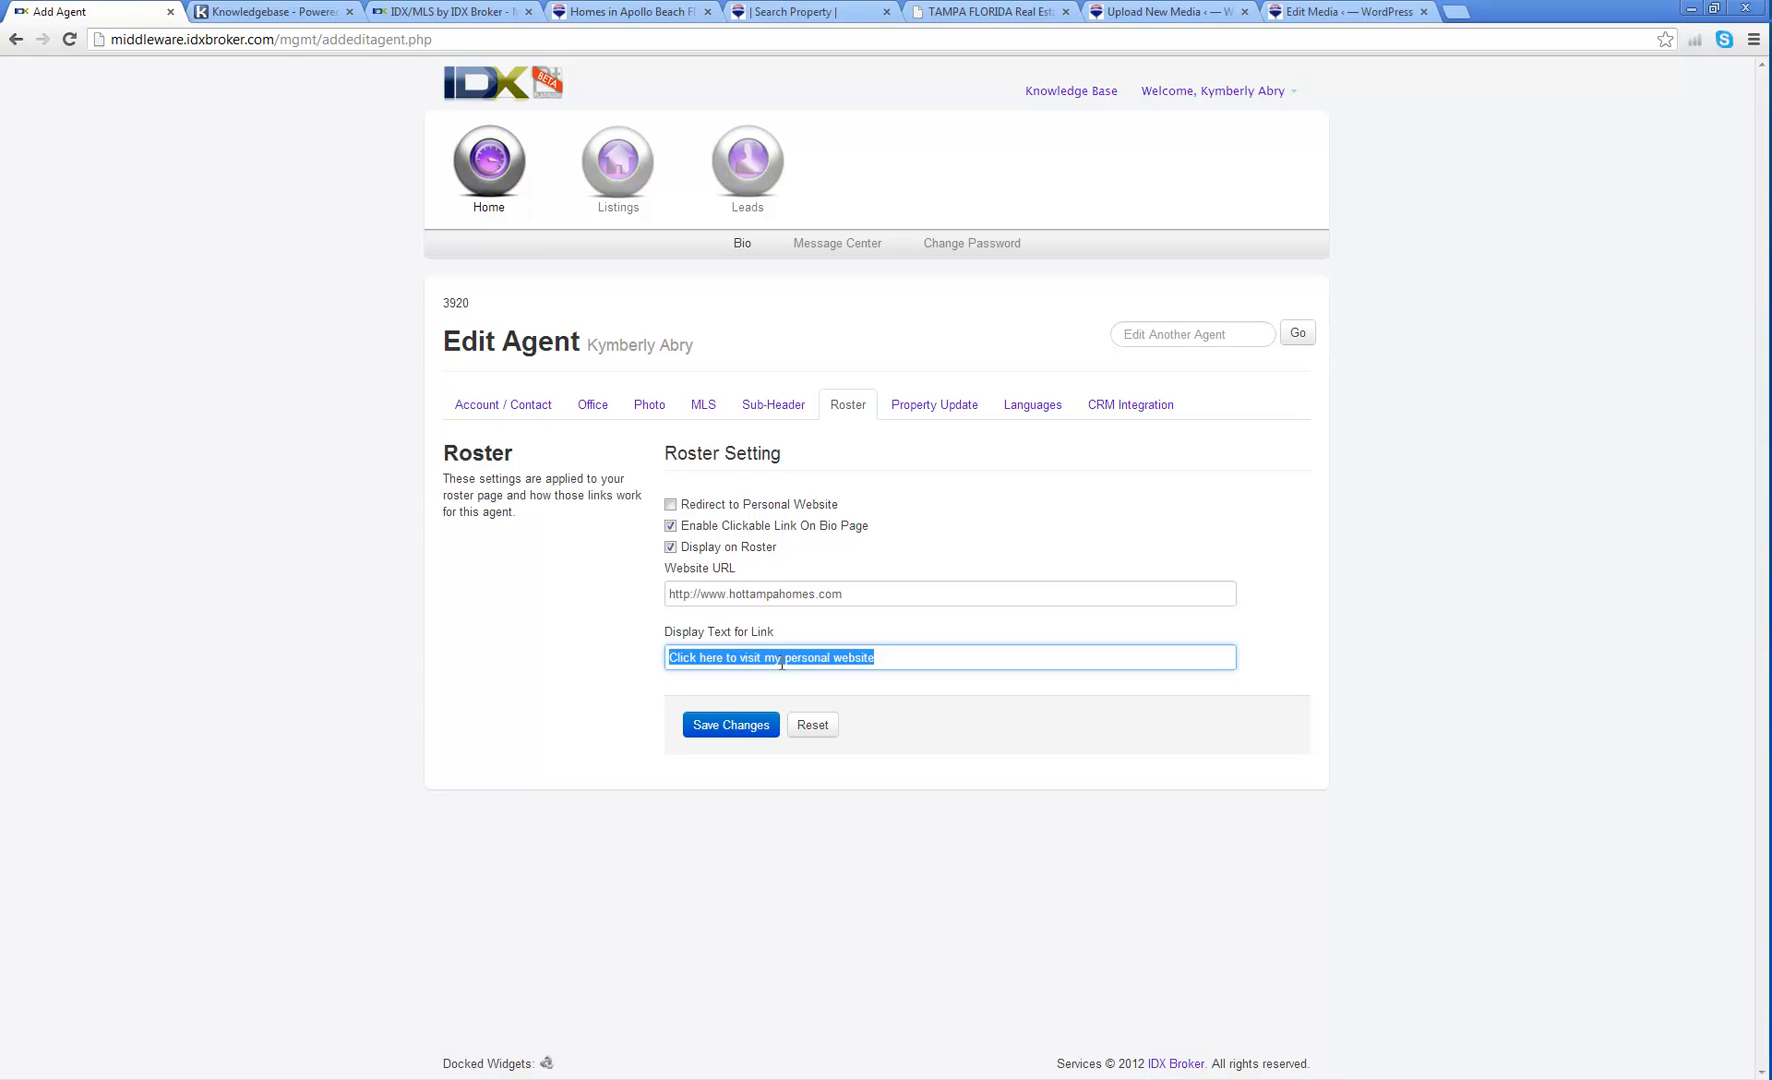
Step: Choose Summary for CC on Emails on the Property Update tab
click(932, 405)
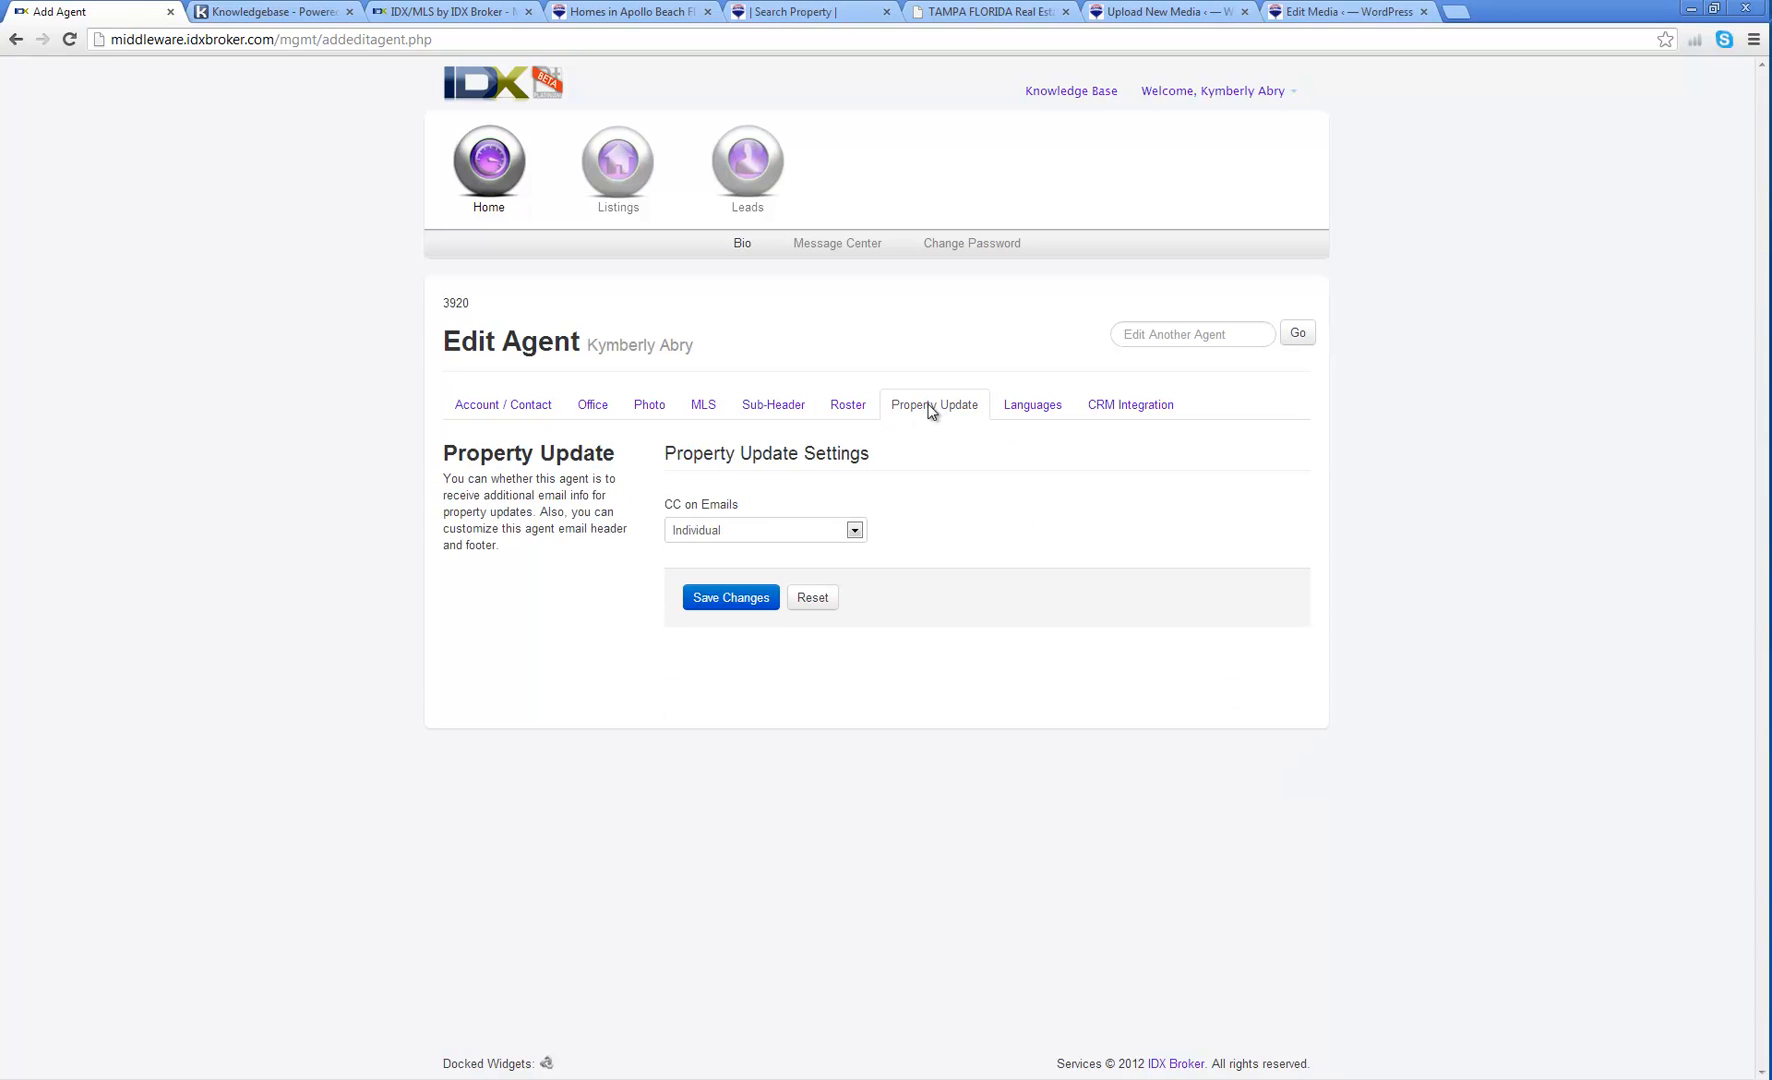
click(807, 534)
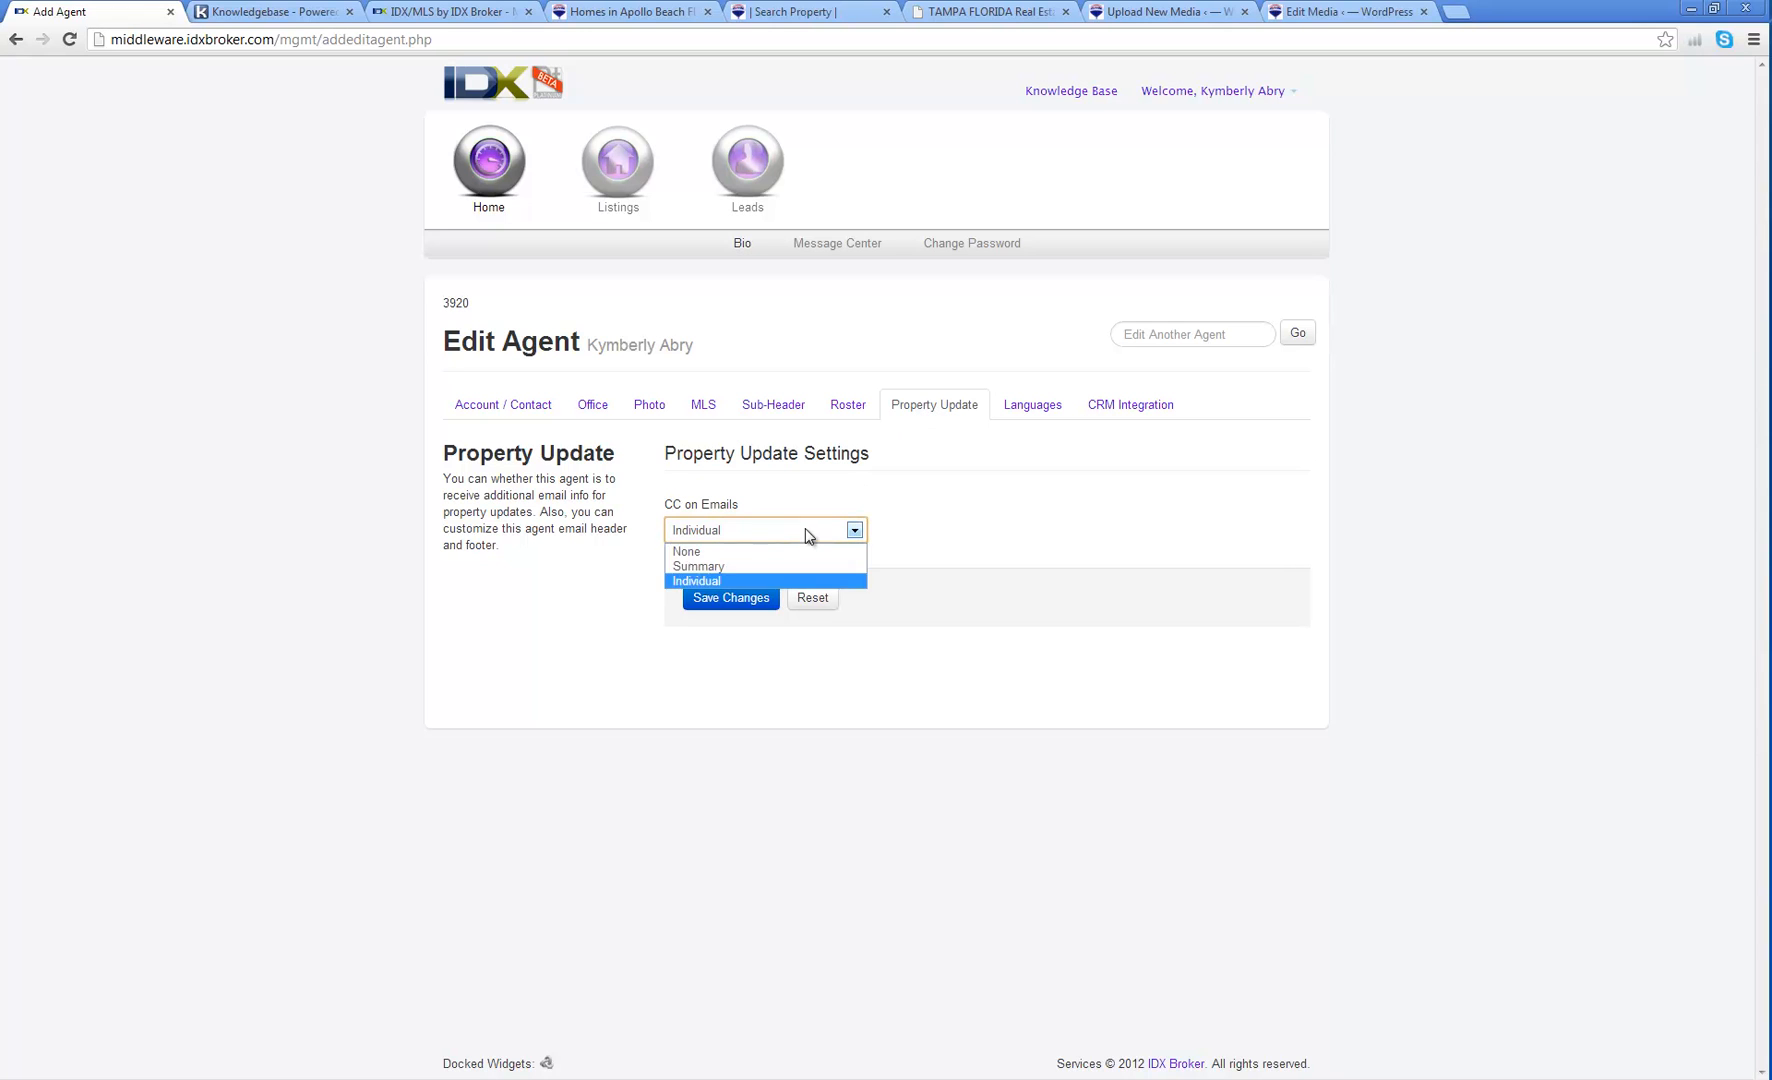
click(704, 567)
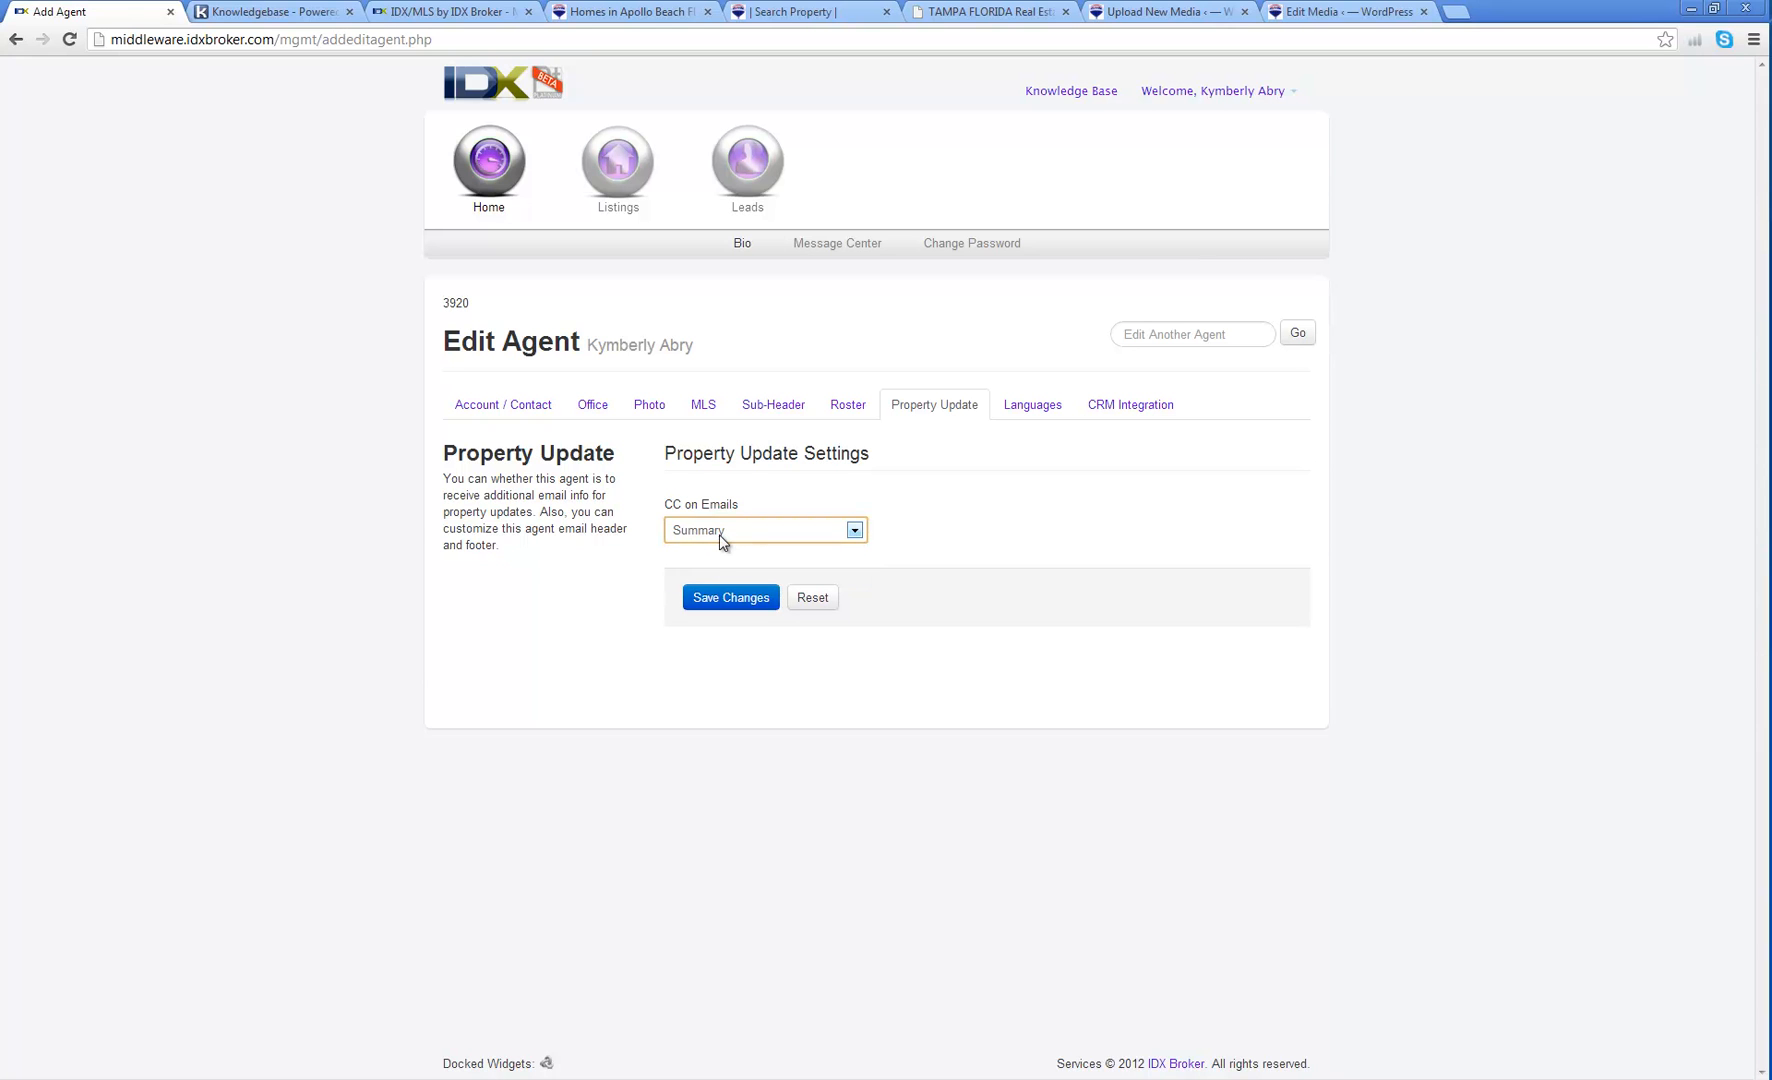
Step: Discard the unsaved property update change and view the Top Producer and Tribus Group CRM settings
click(1045, 410)
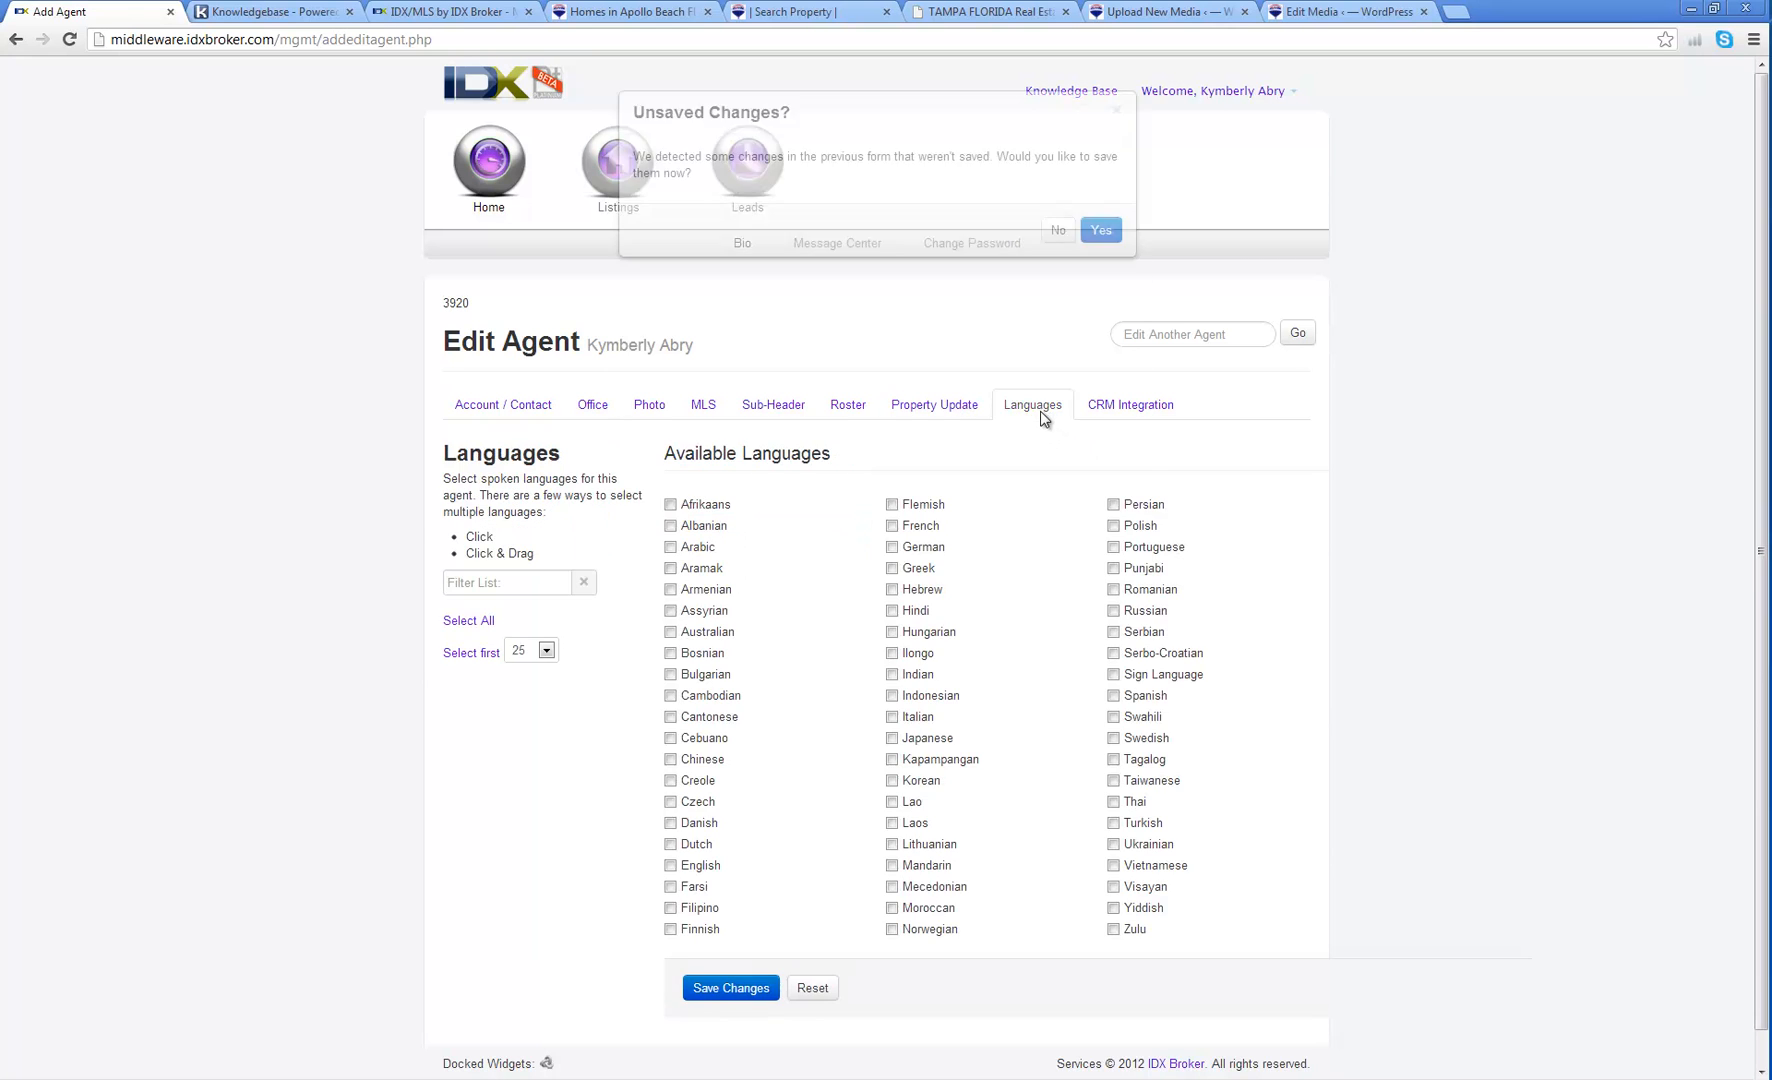
click(1057, 477)
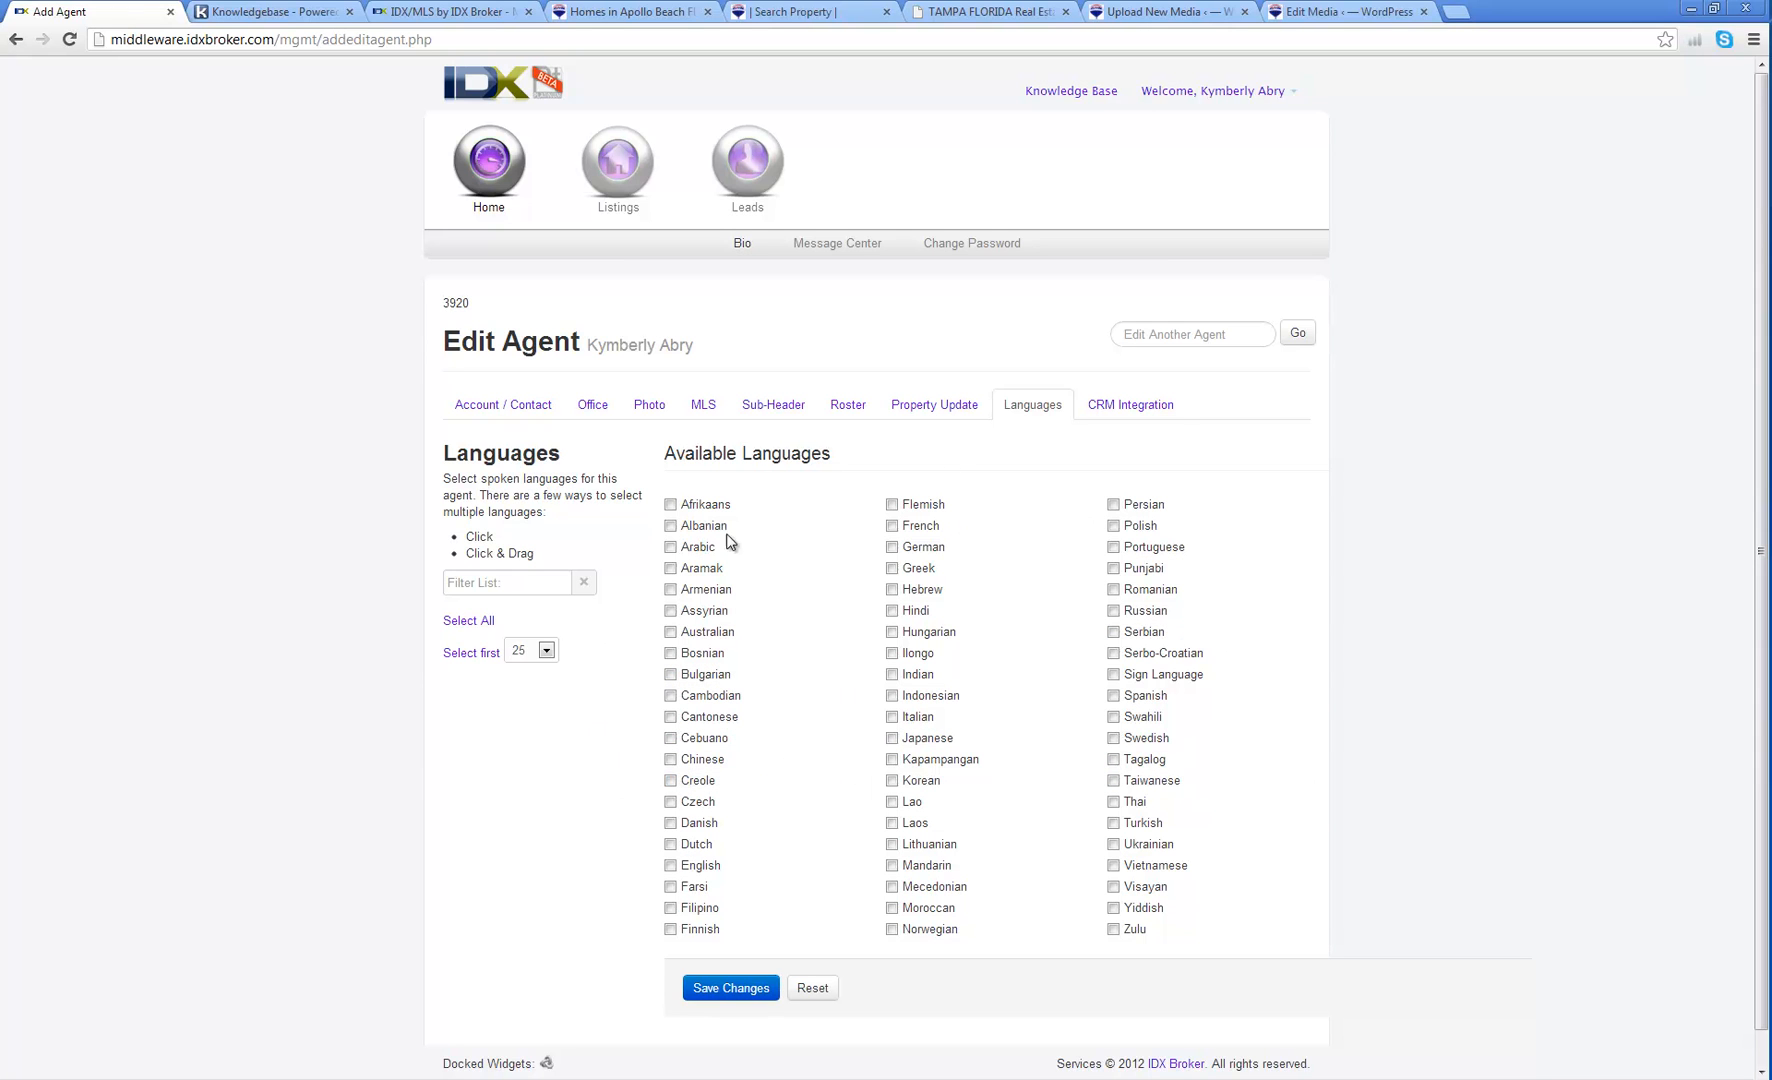
click(1118, 412)
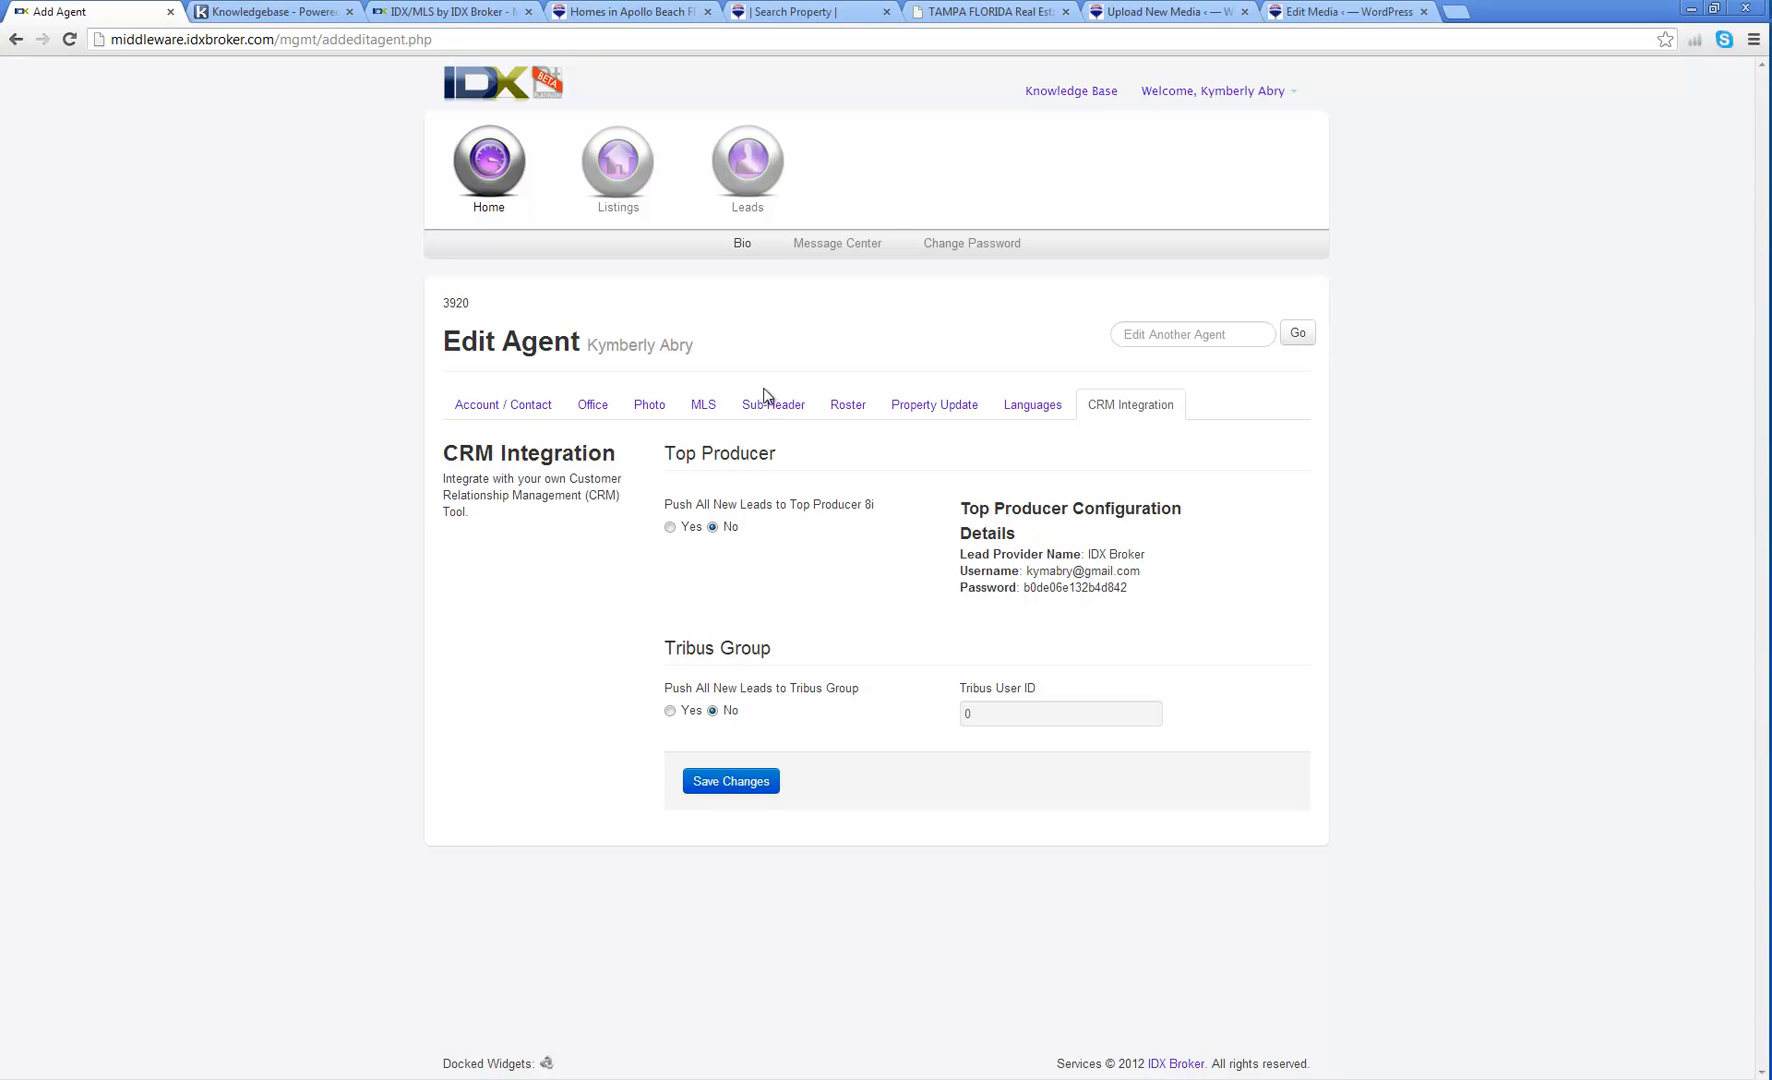
Step: View the empty Message Center, then go to the Change Password form
click(848, 245)
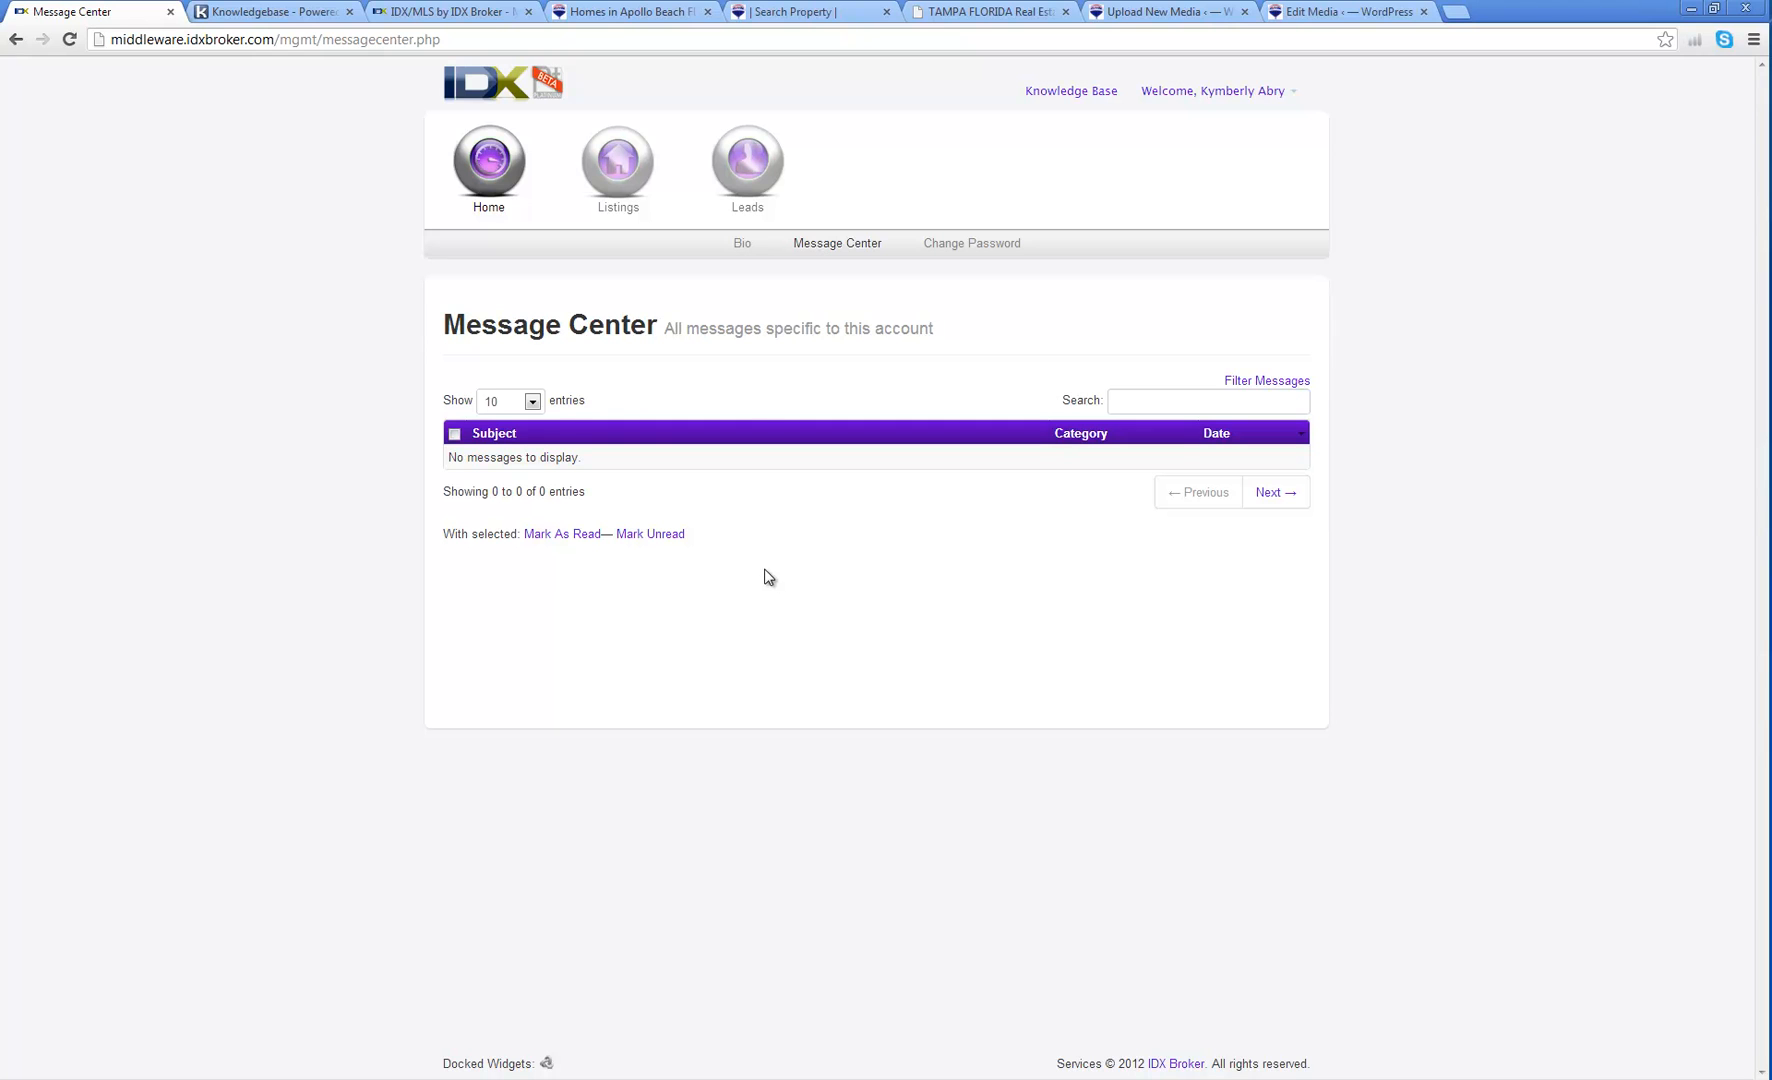
click(984, 246)
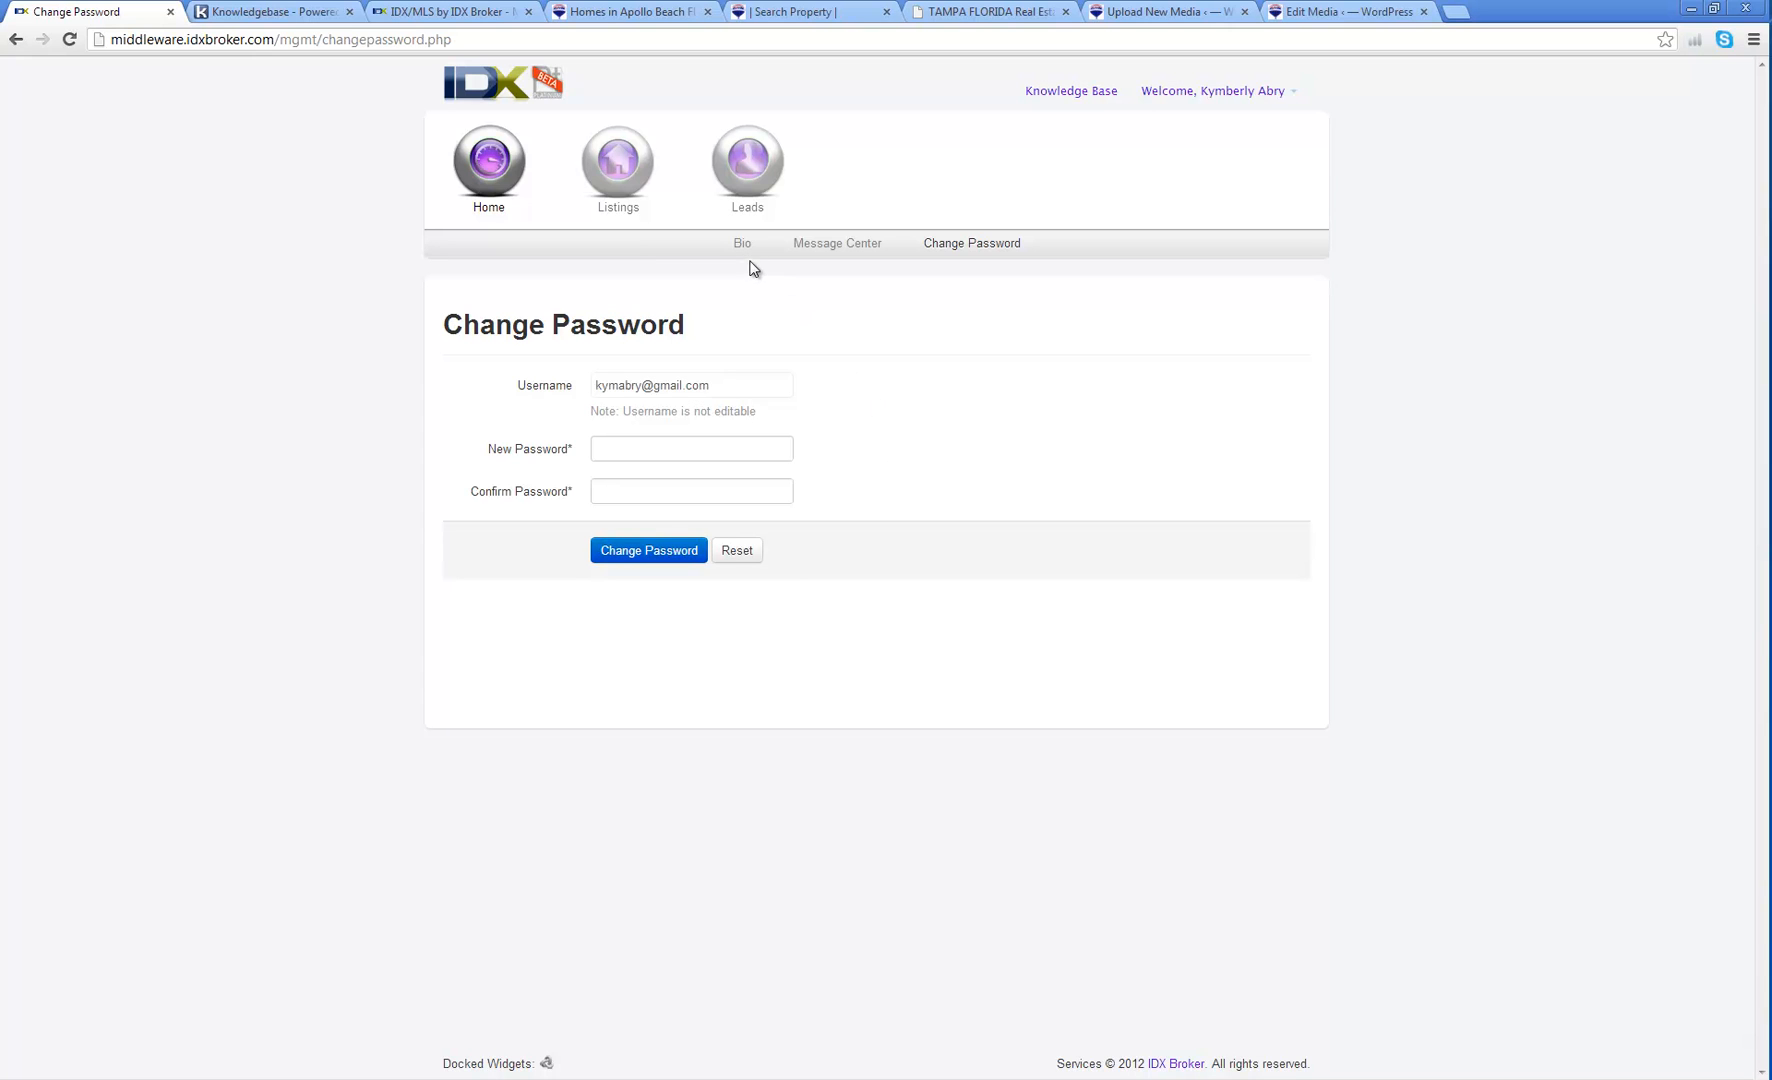
Step: Show the account's Active listings under the Listings section
click(612, 172)
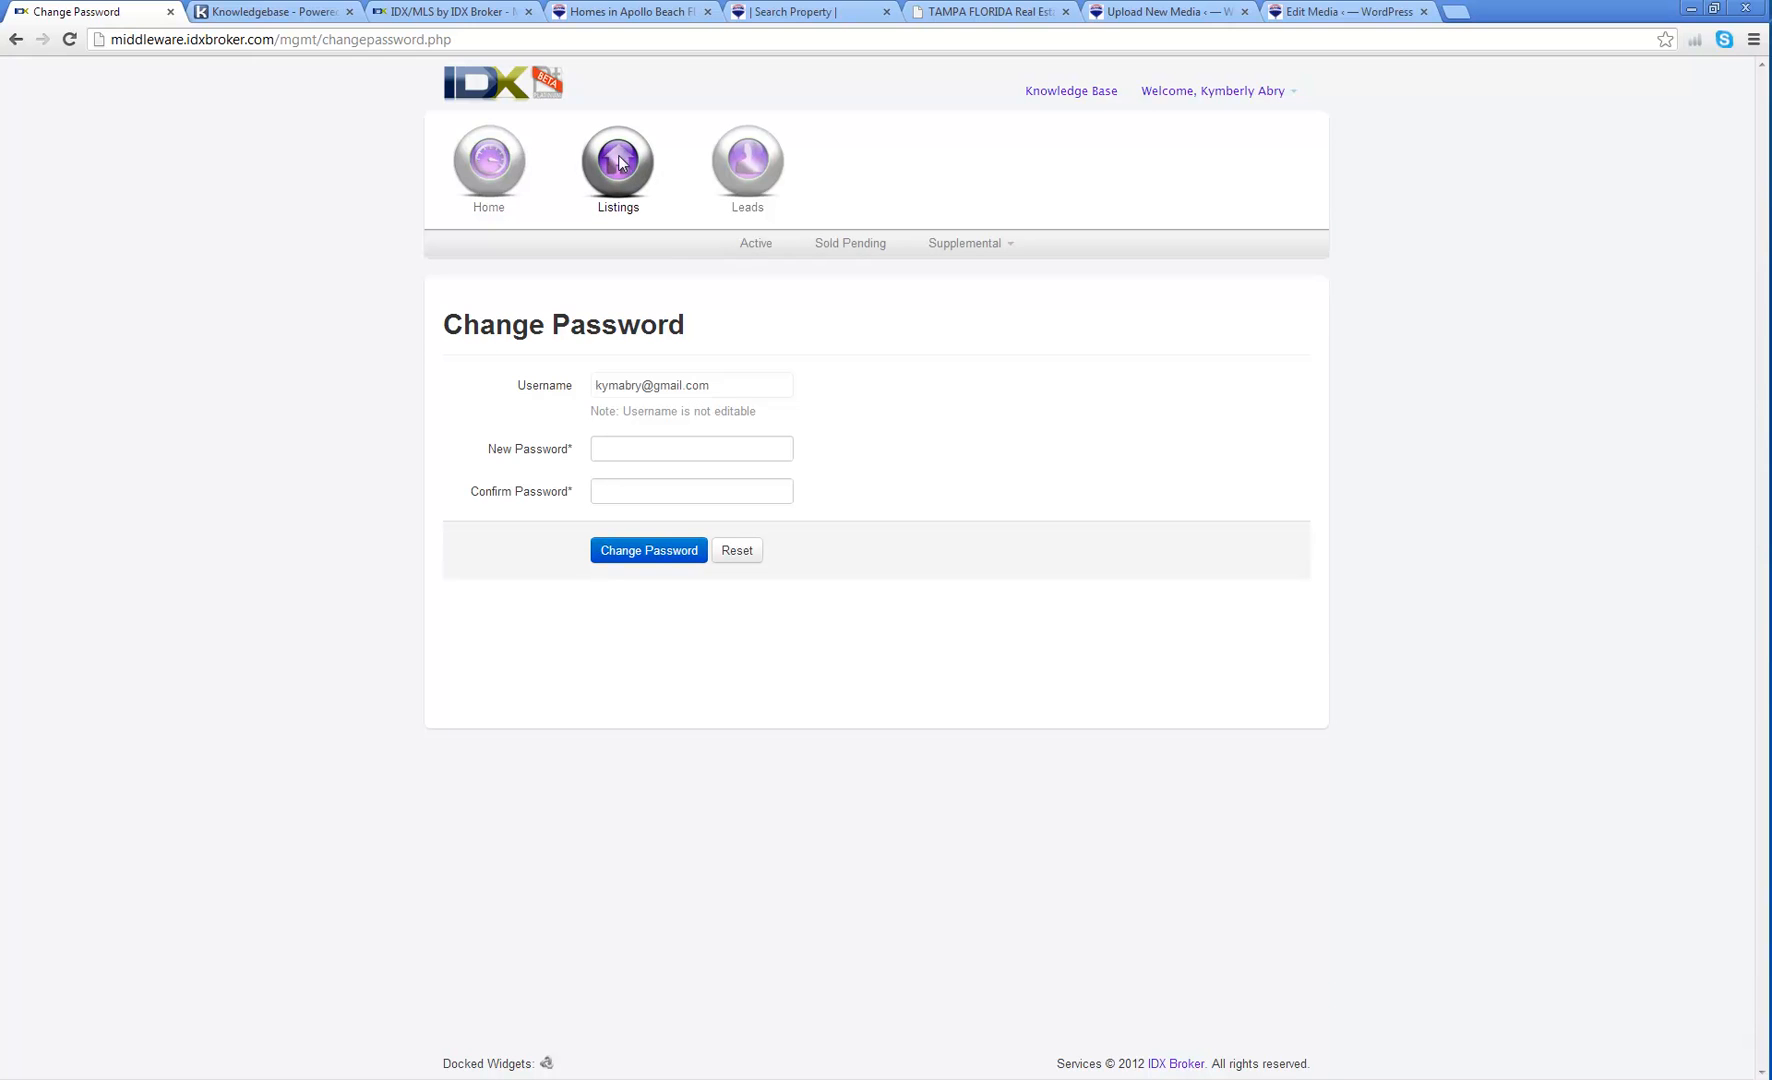
click(753, 250)
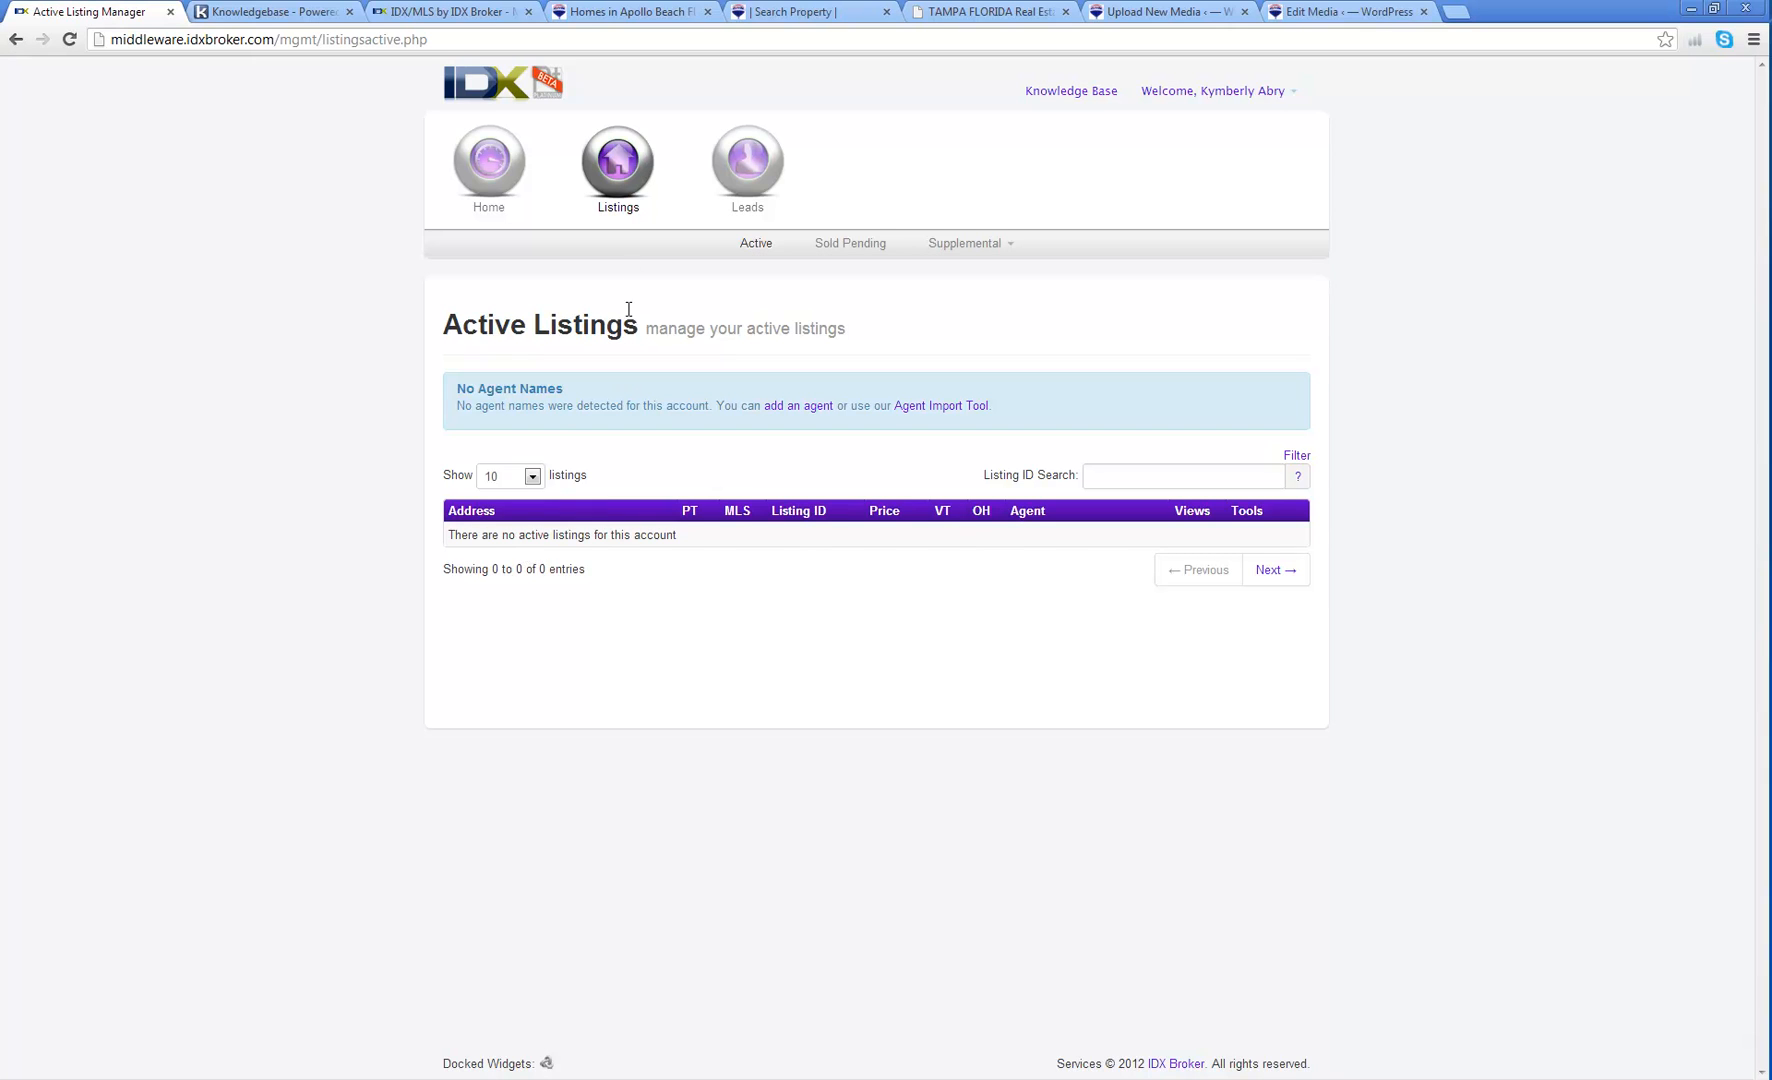
Step: Run the website's property search for Tampa homes priced $200,000–$800,000
click(760, 12)
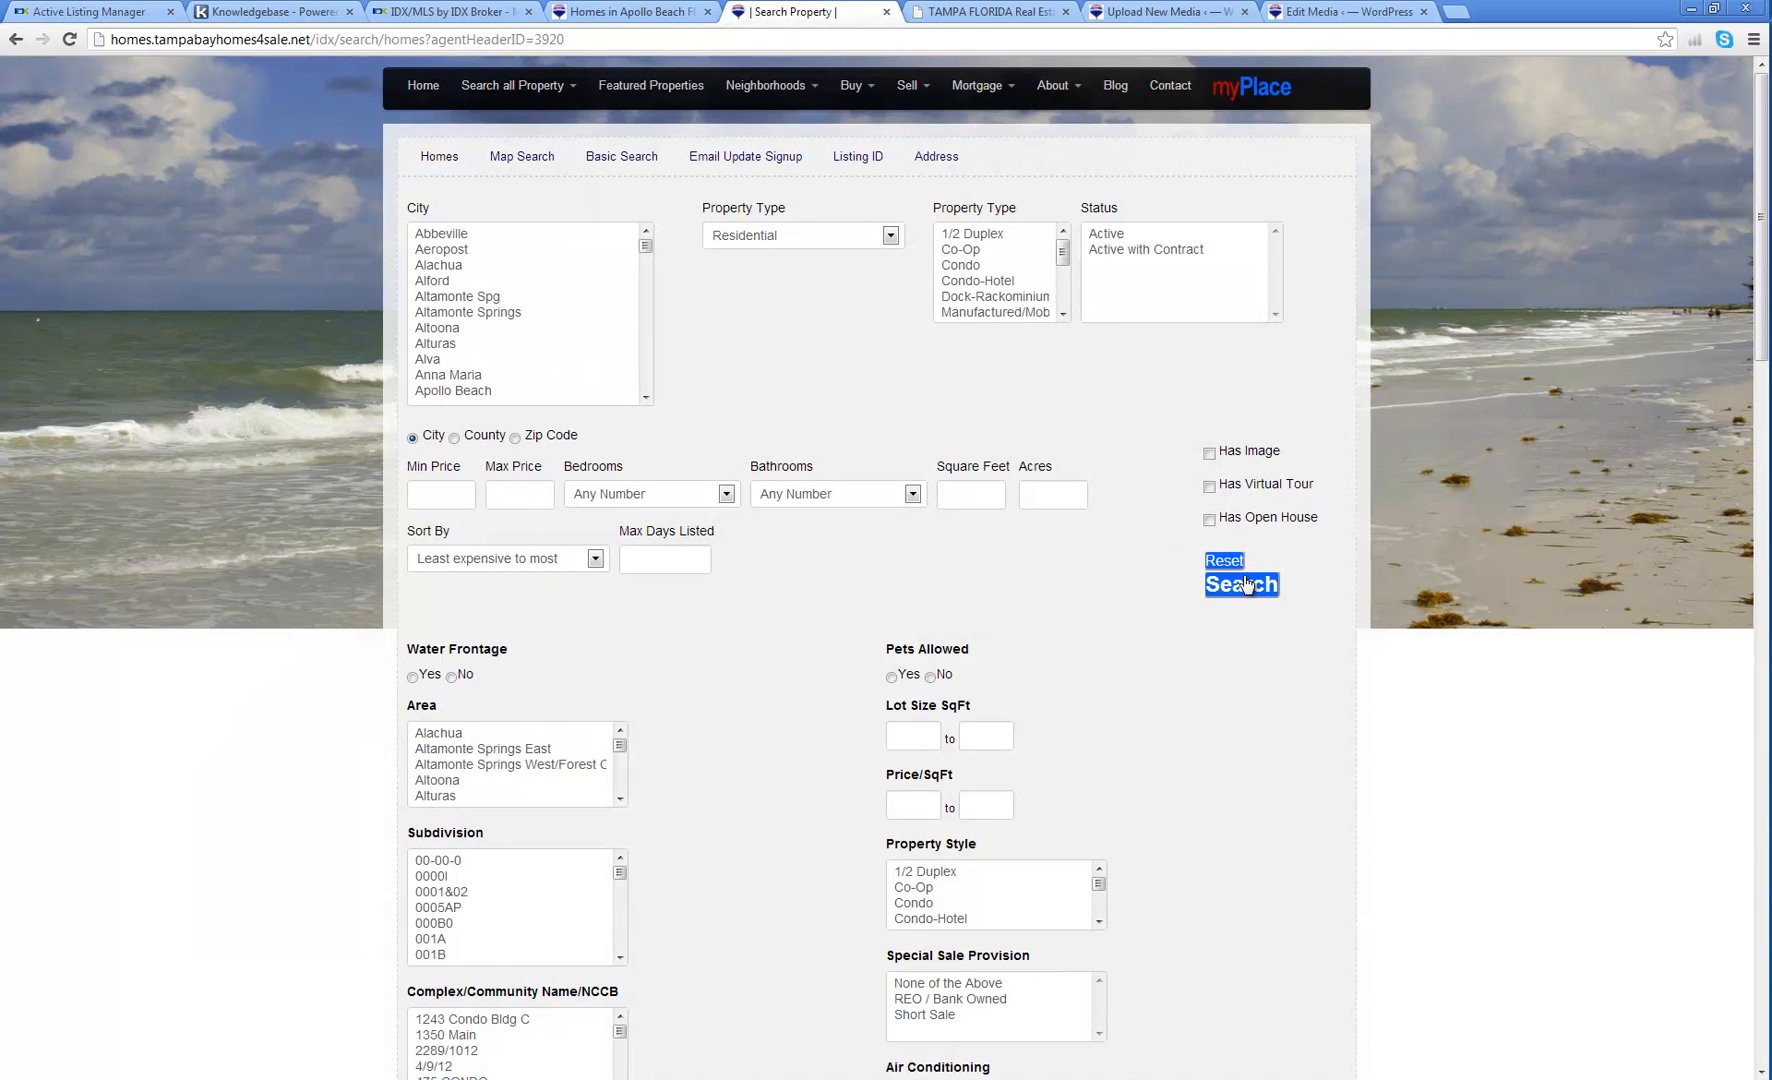
click(1216, 584)
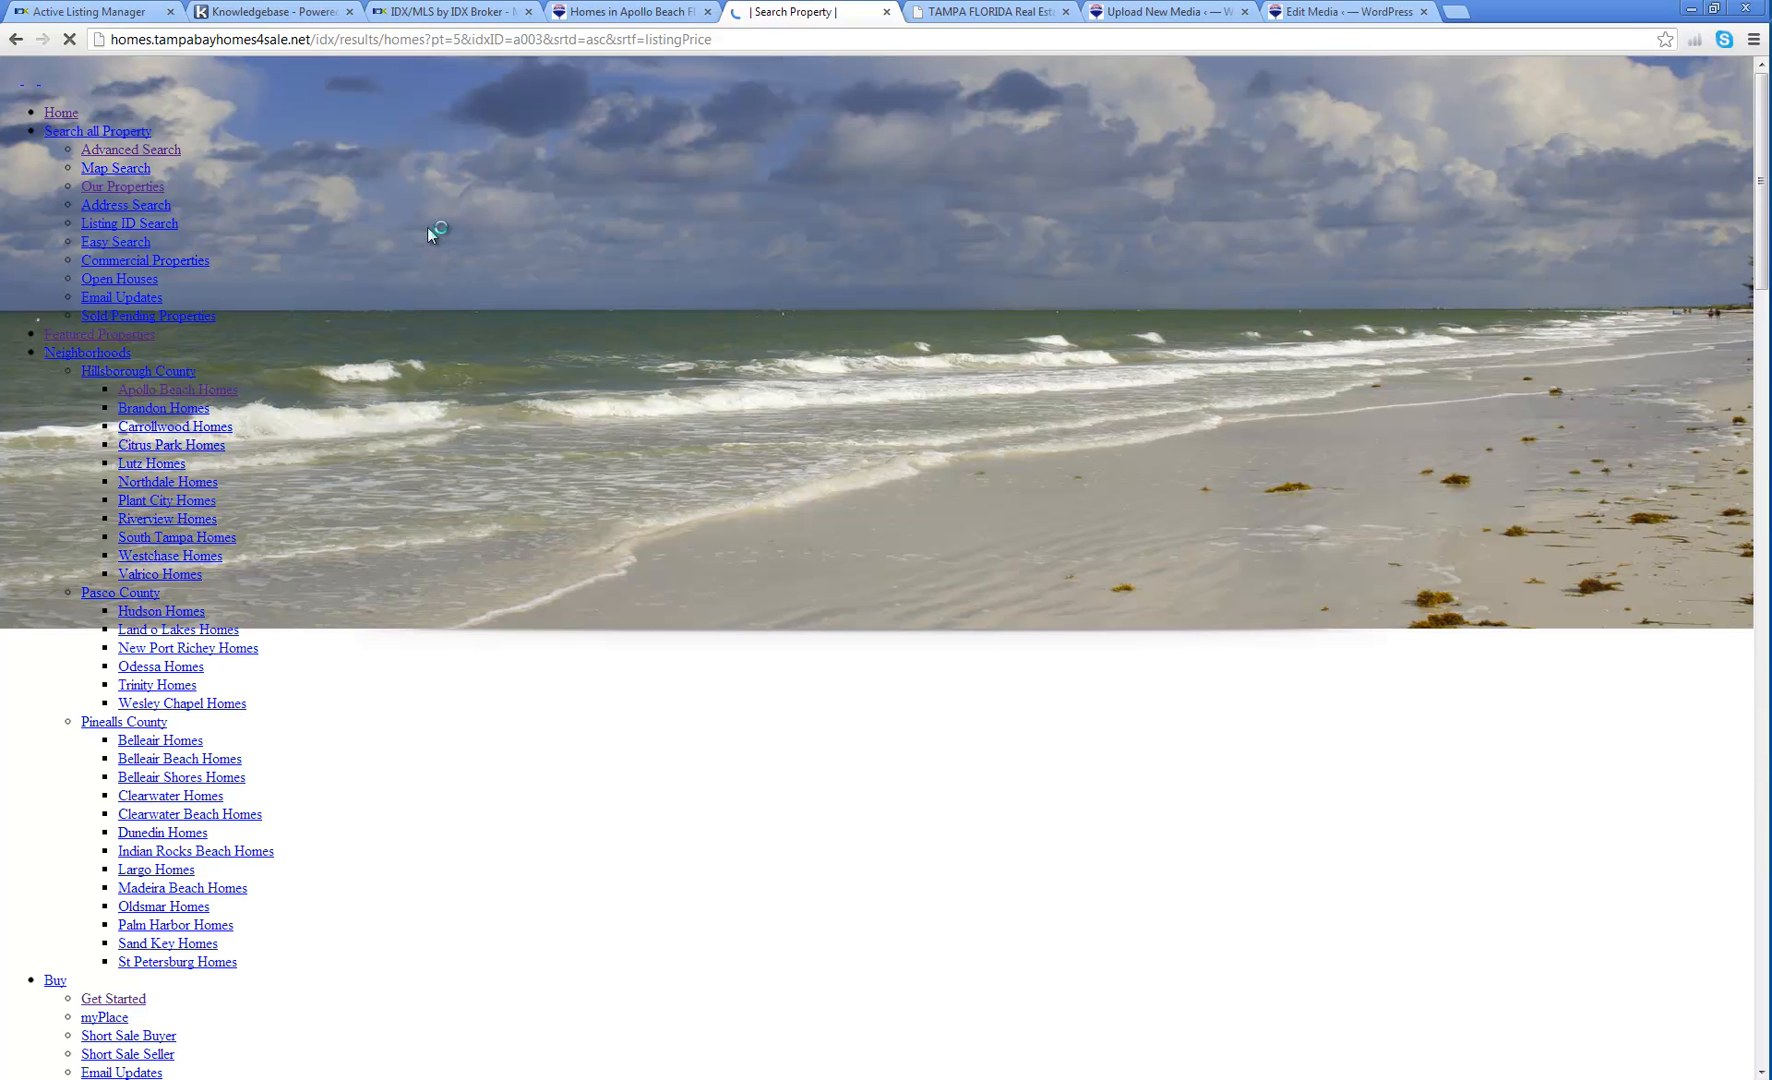
click(158, 158)
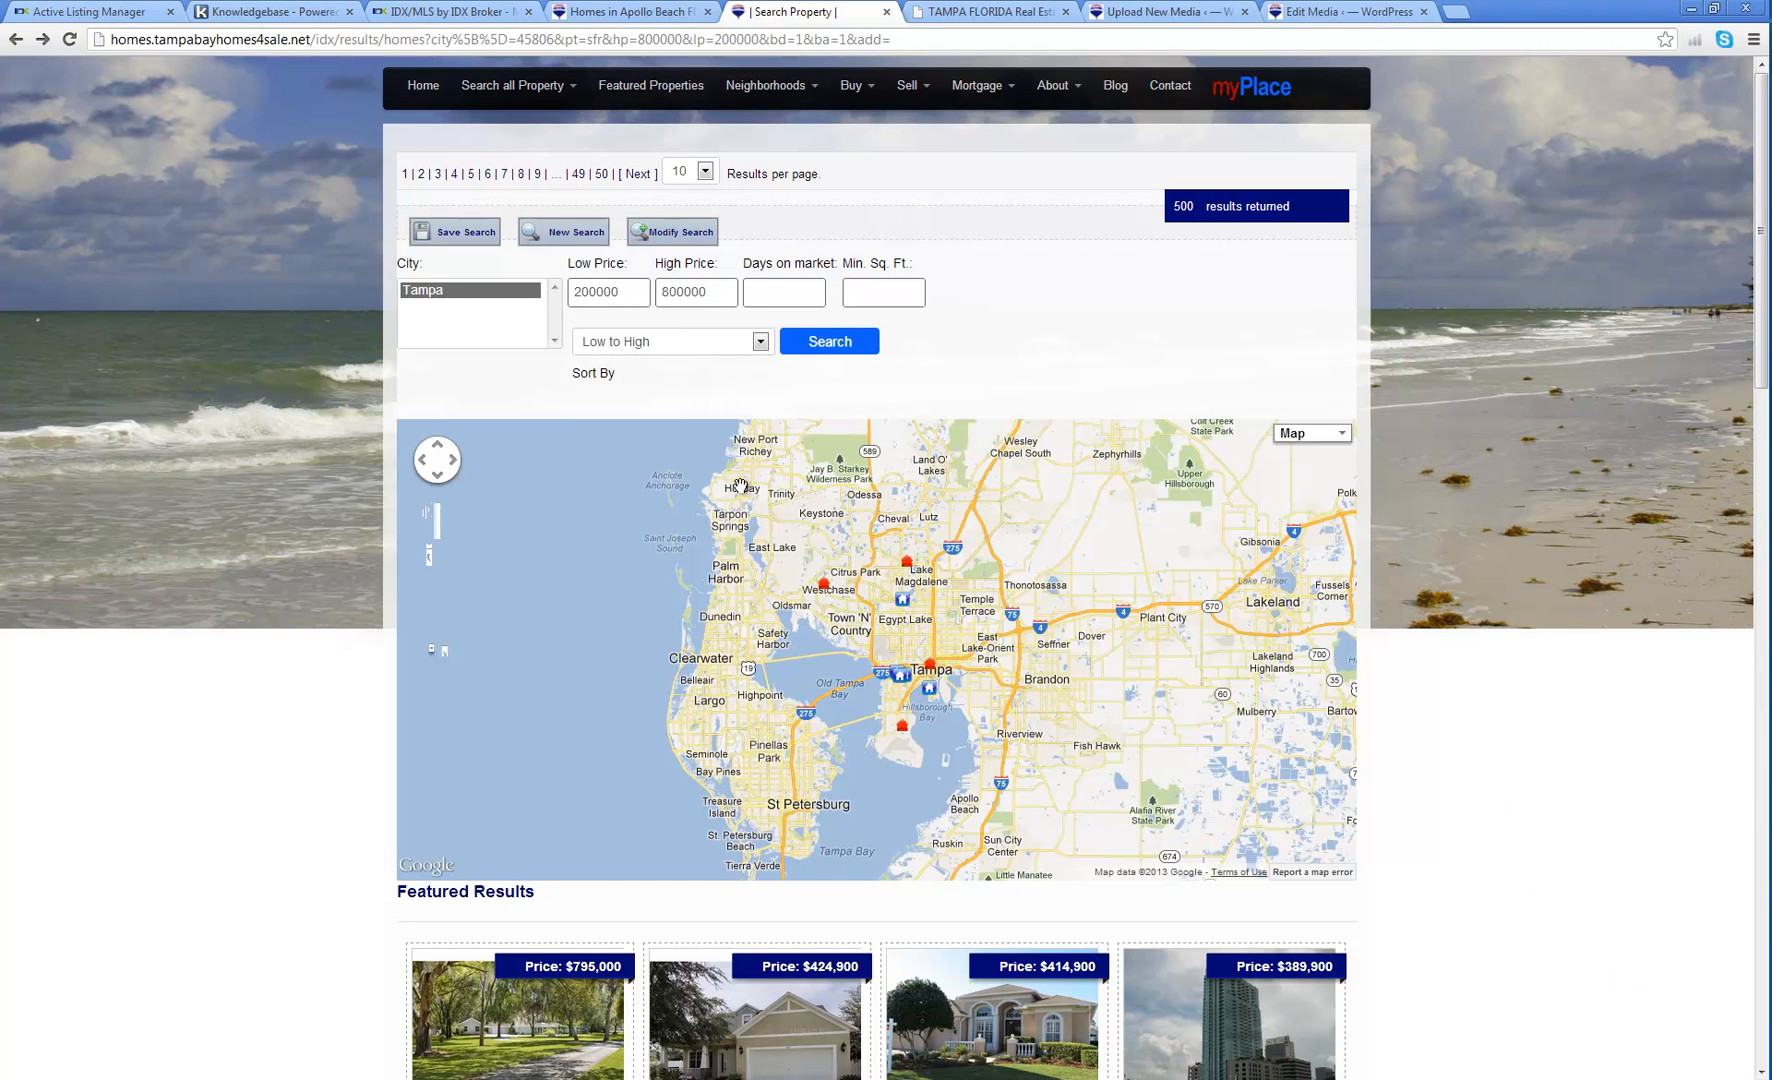
Step: Scroll through the search results, then go back to the full Search all Property form
scroll(1393, 500, down, 3)
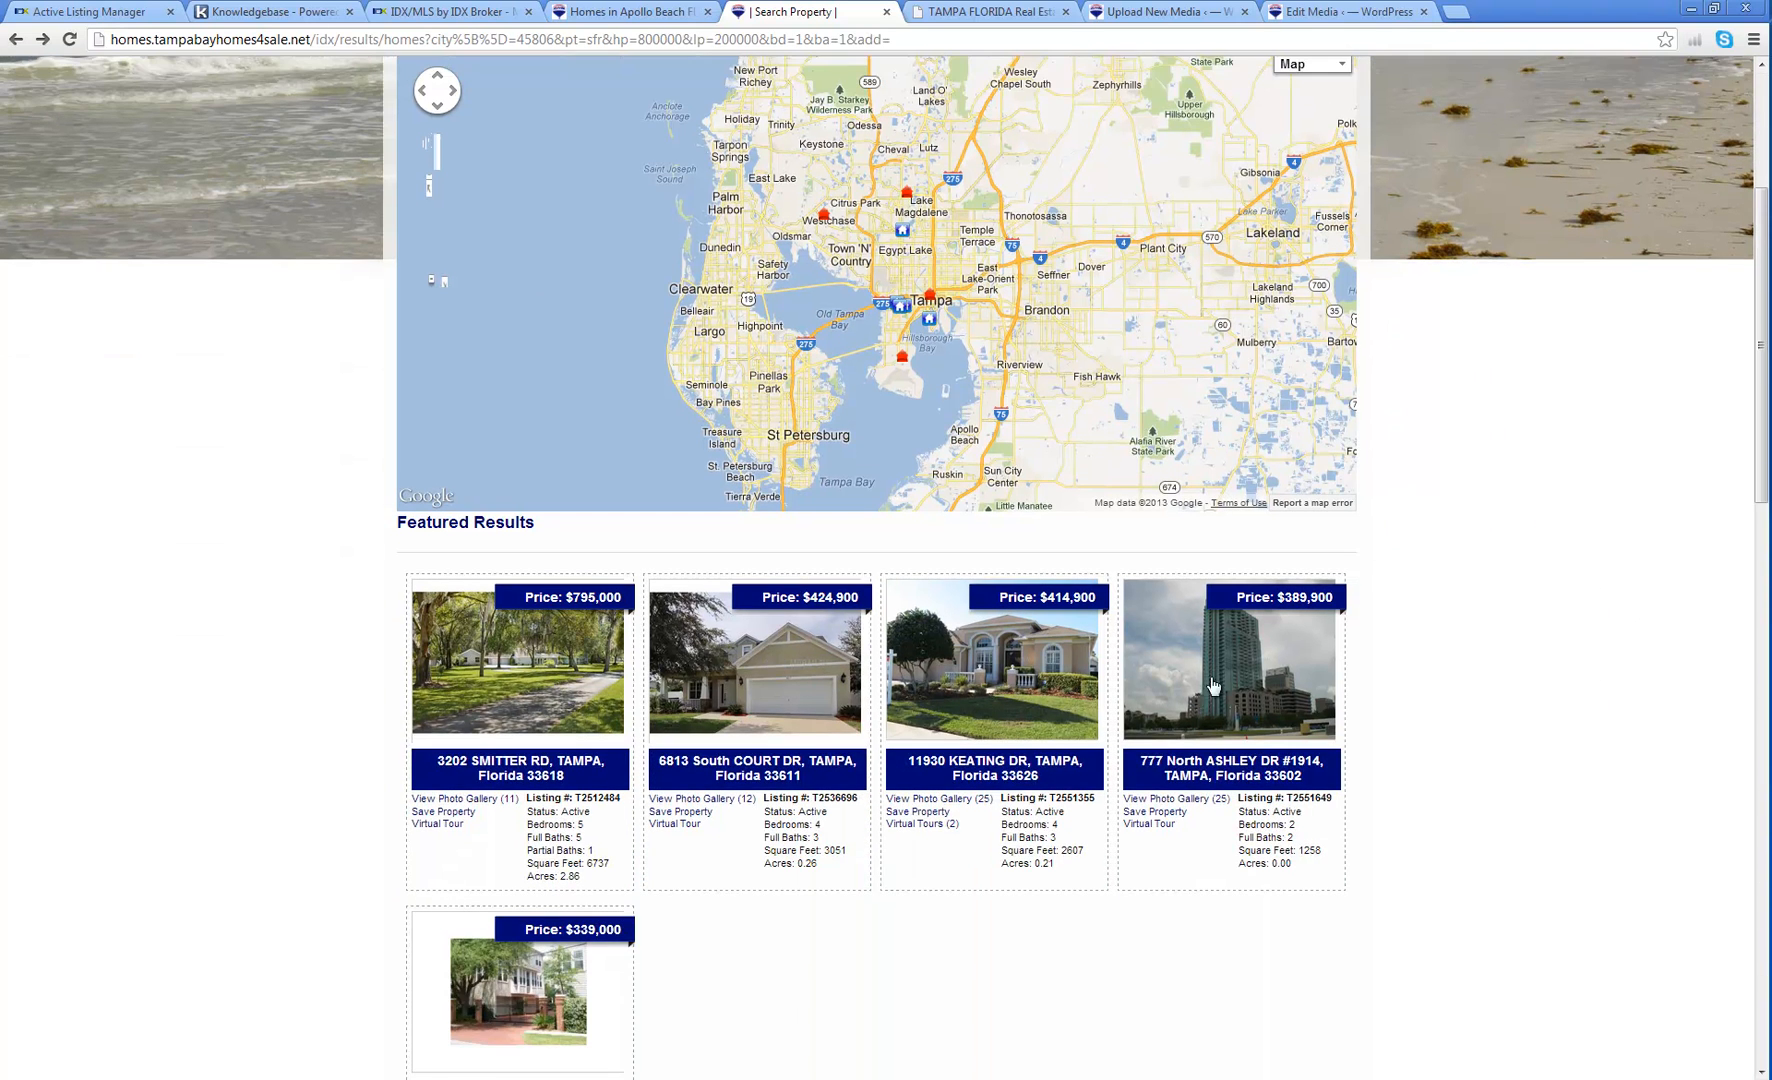
scroll(1004, 742, down, 3)
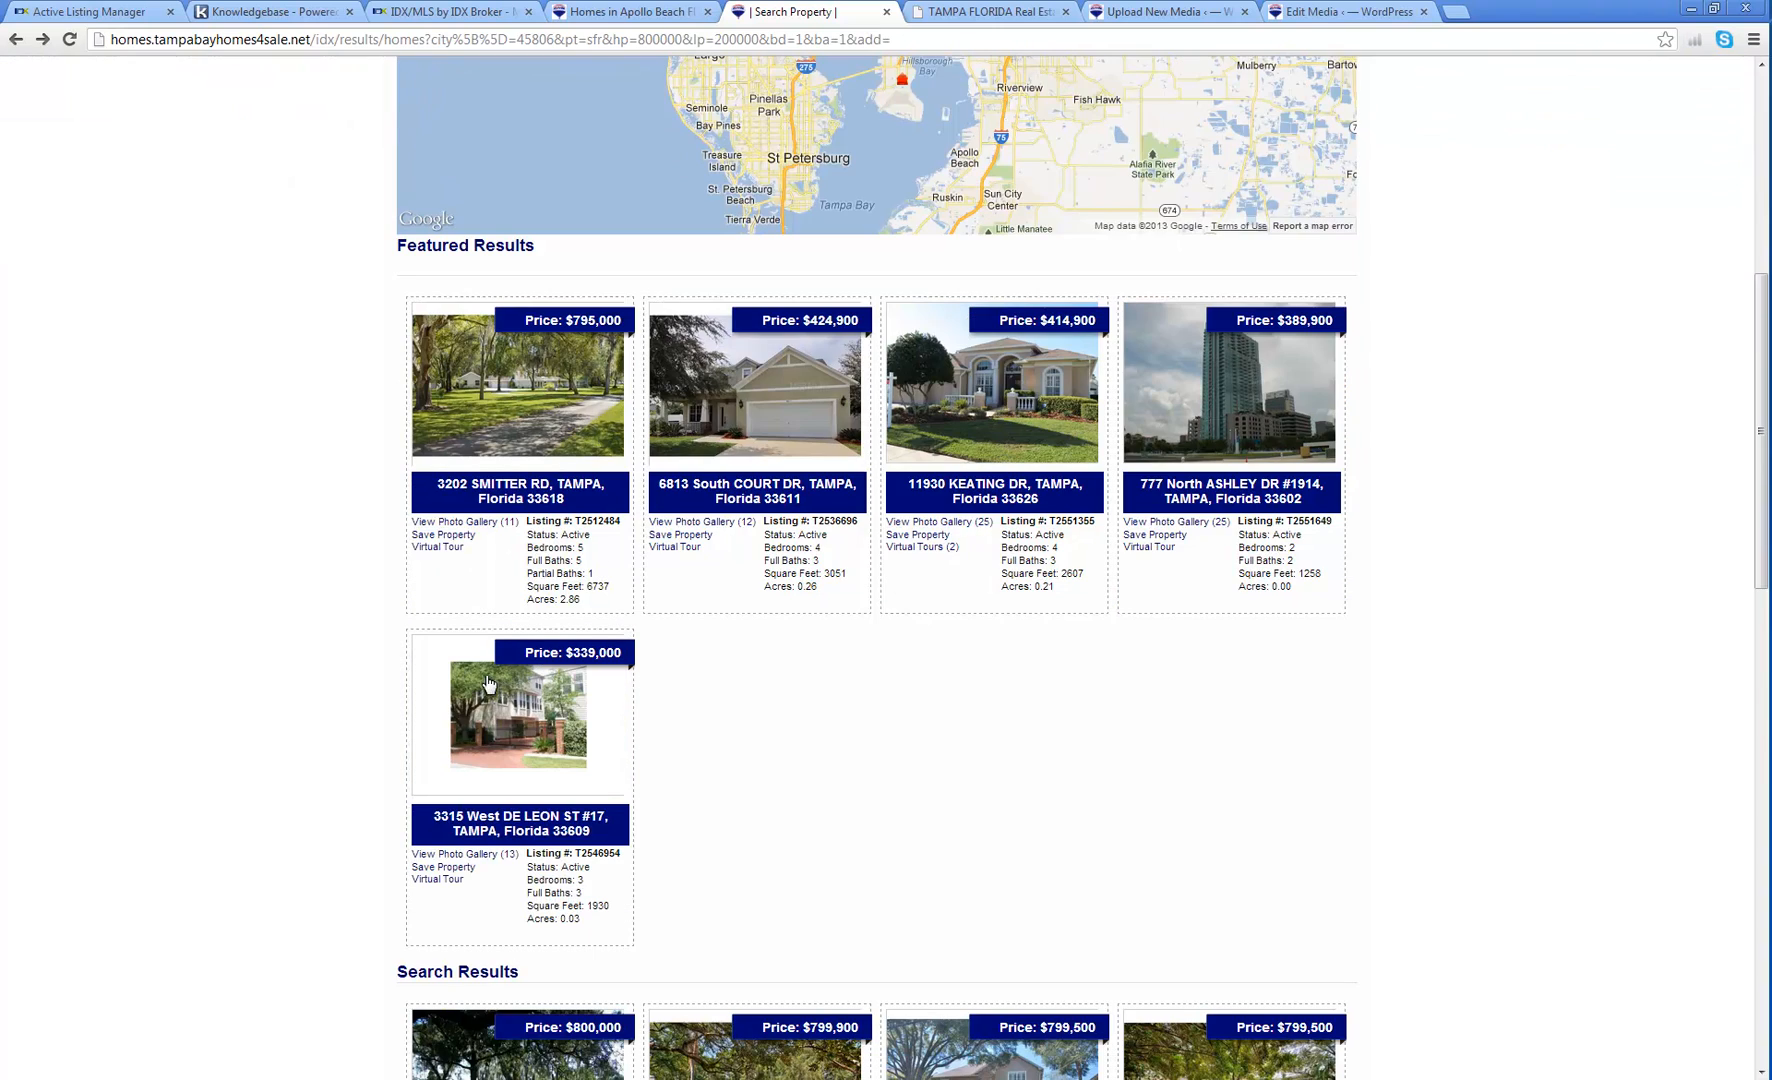
scroll(1084, 748, down, 5)
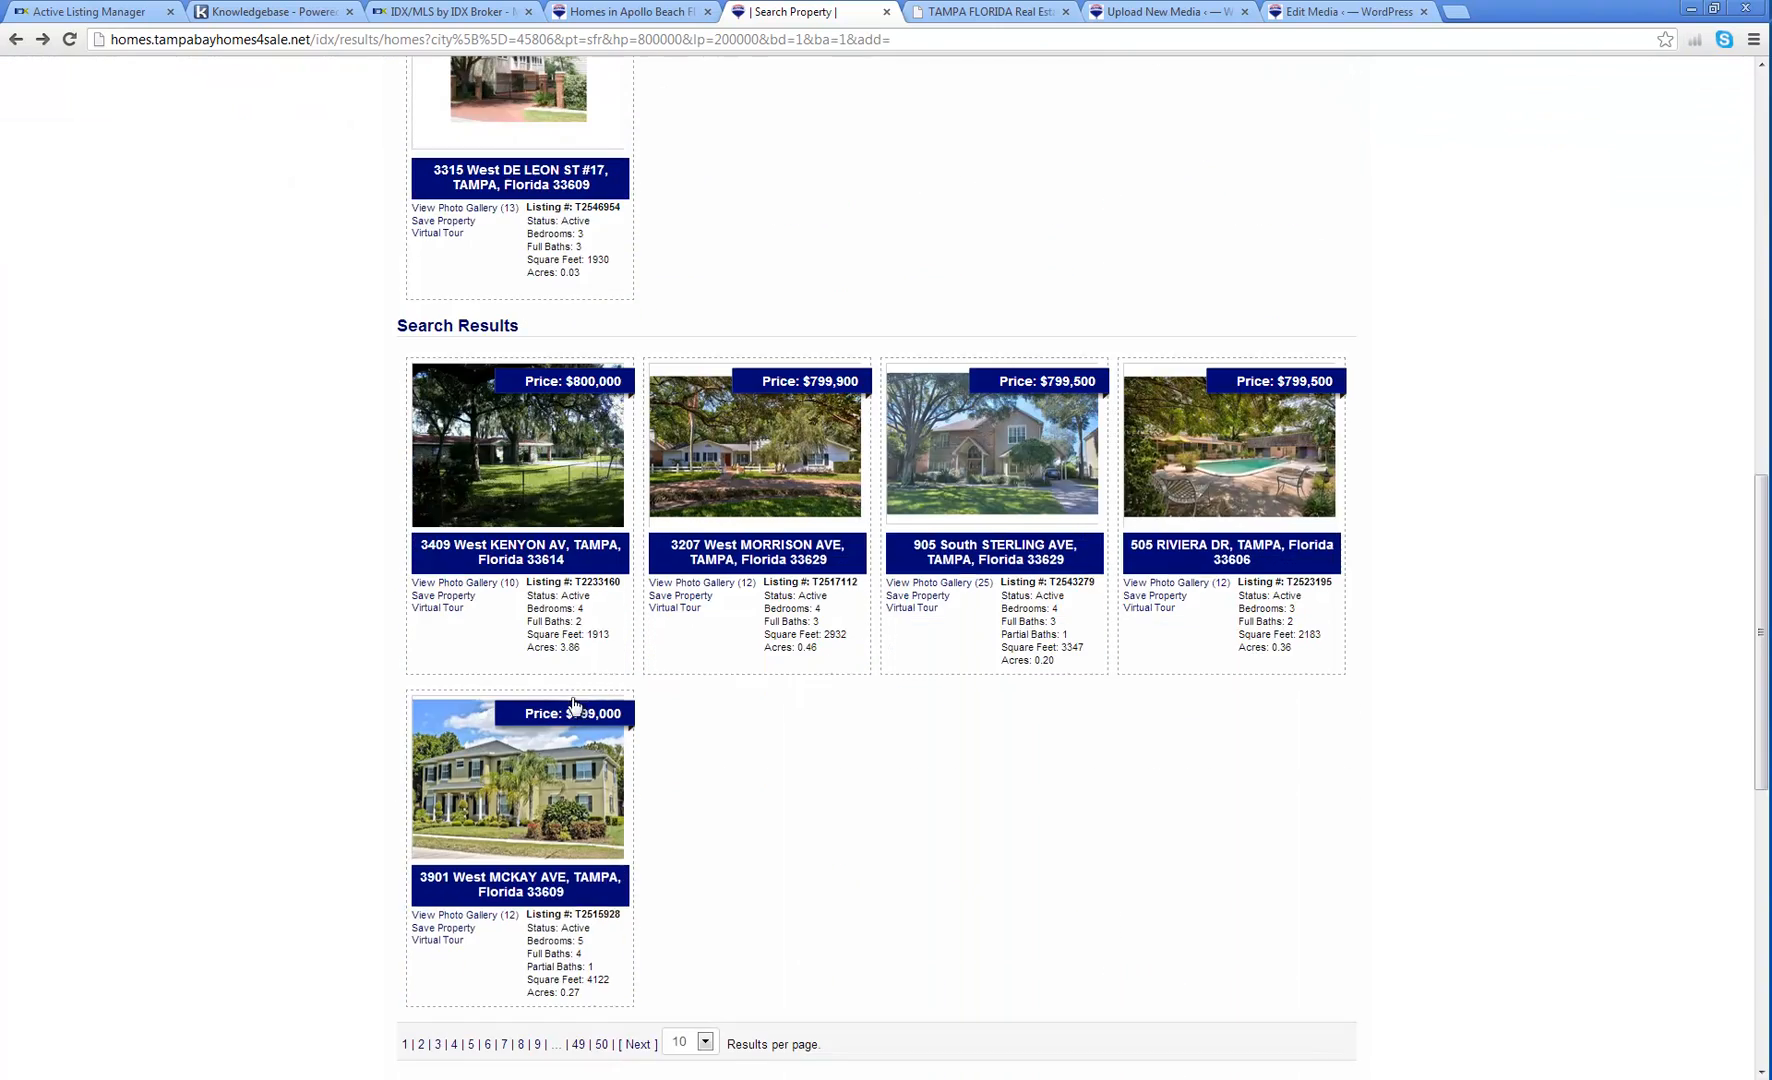
scroll(918, 744, up, 6)
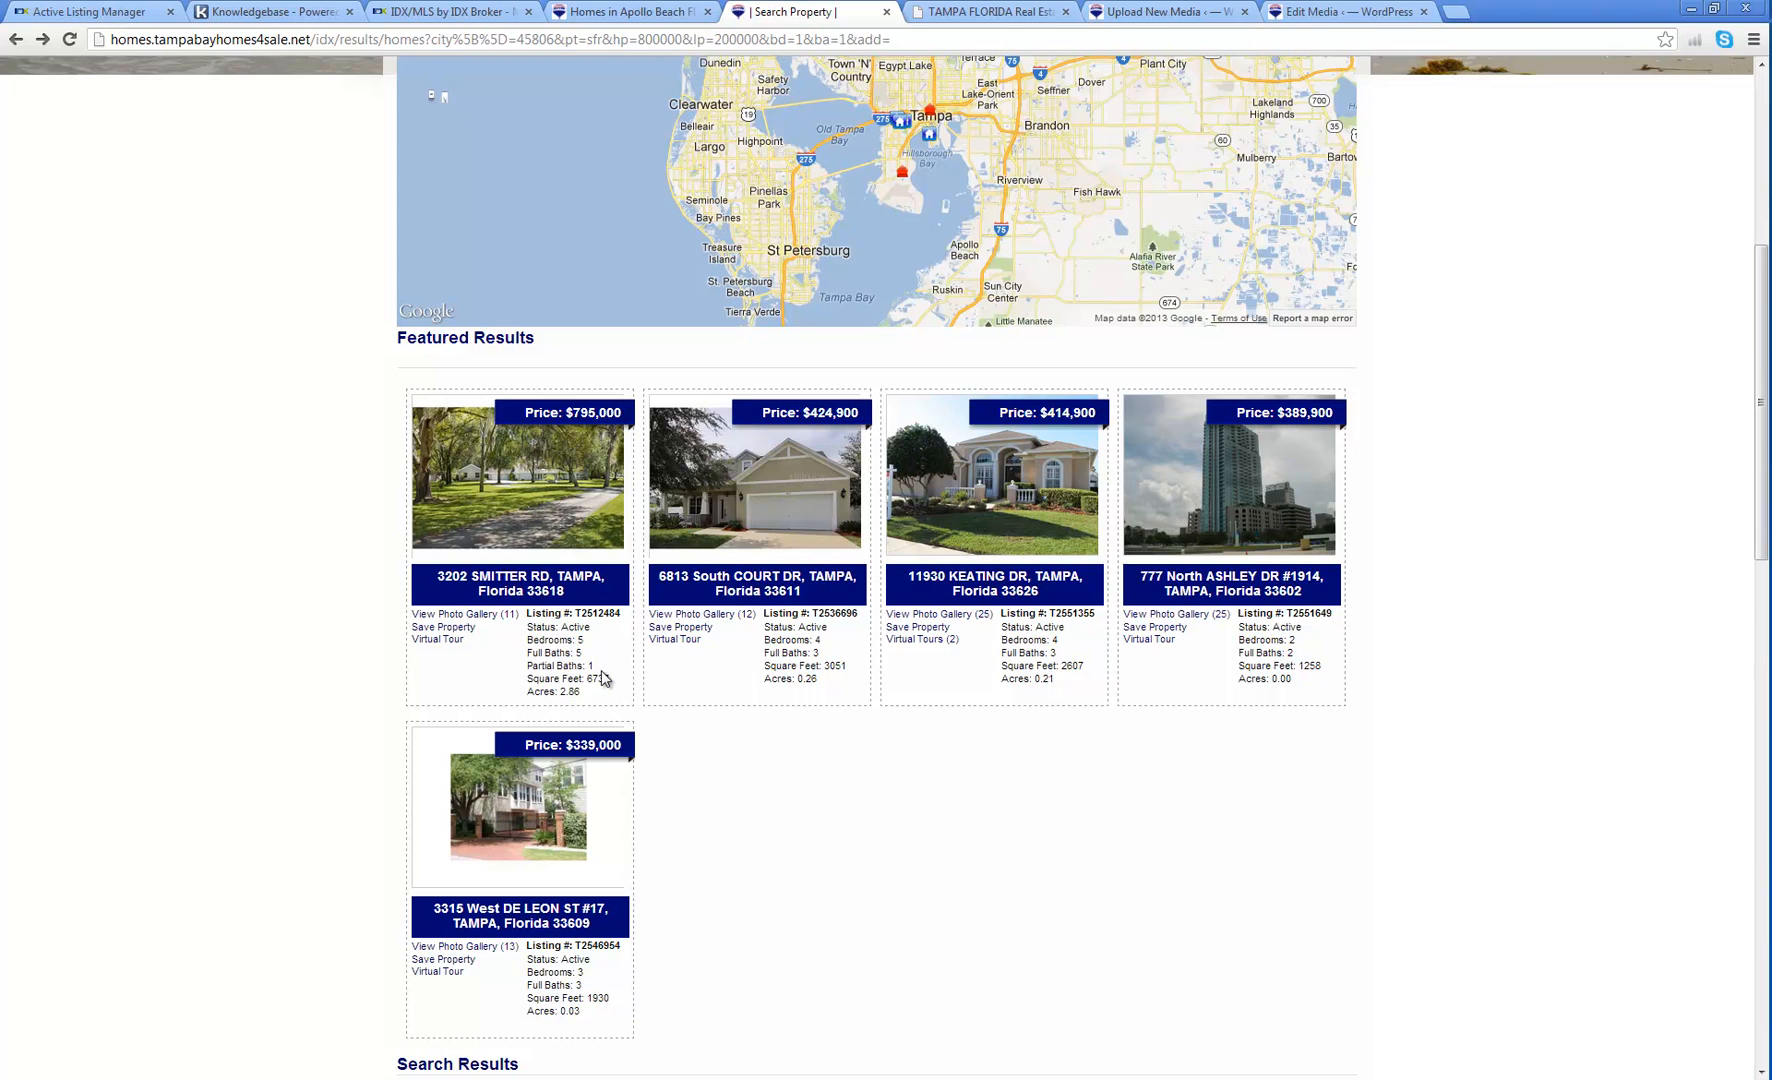
scroll(600, 678, up, 5)
scroll(597, 670, up, 2)
scroll(180, 554, up, 2)
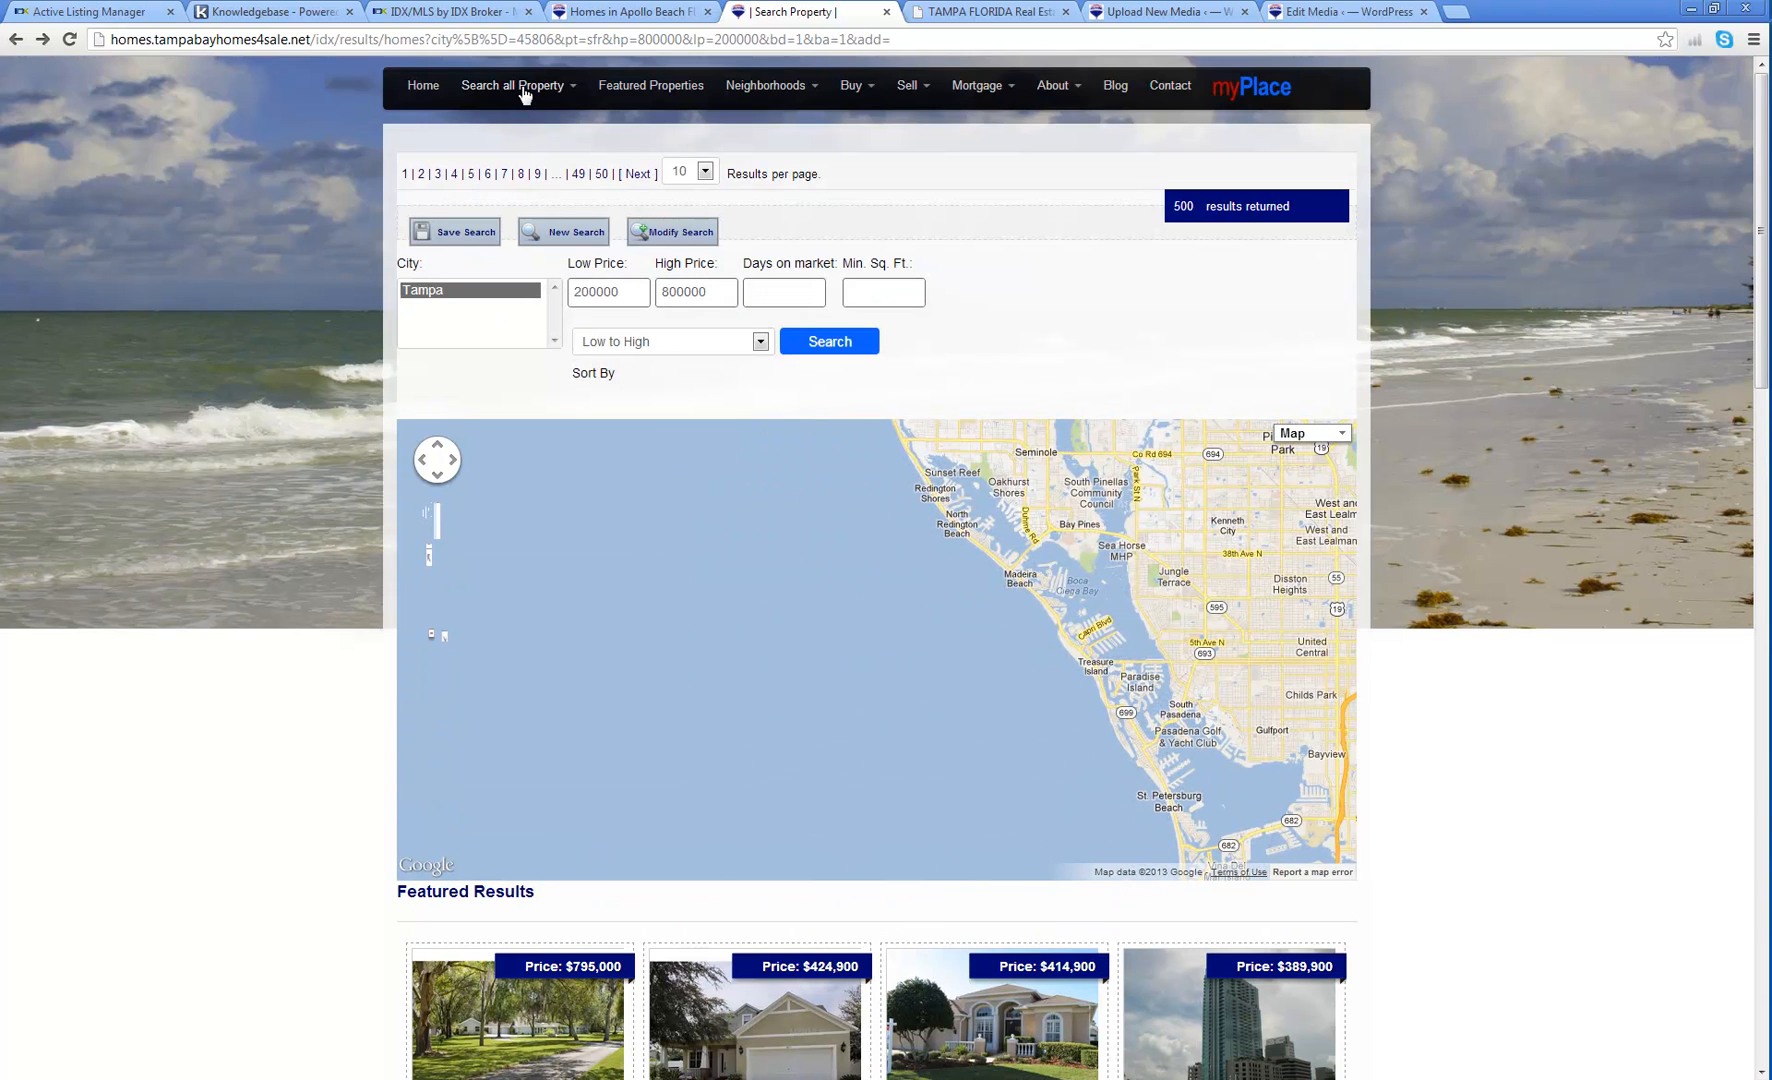
mouse_move(526, 87)
click(503, 120)
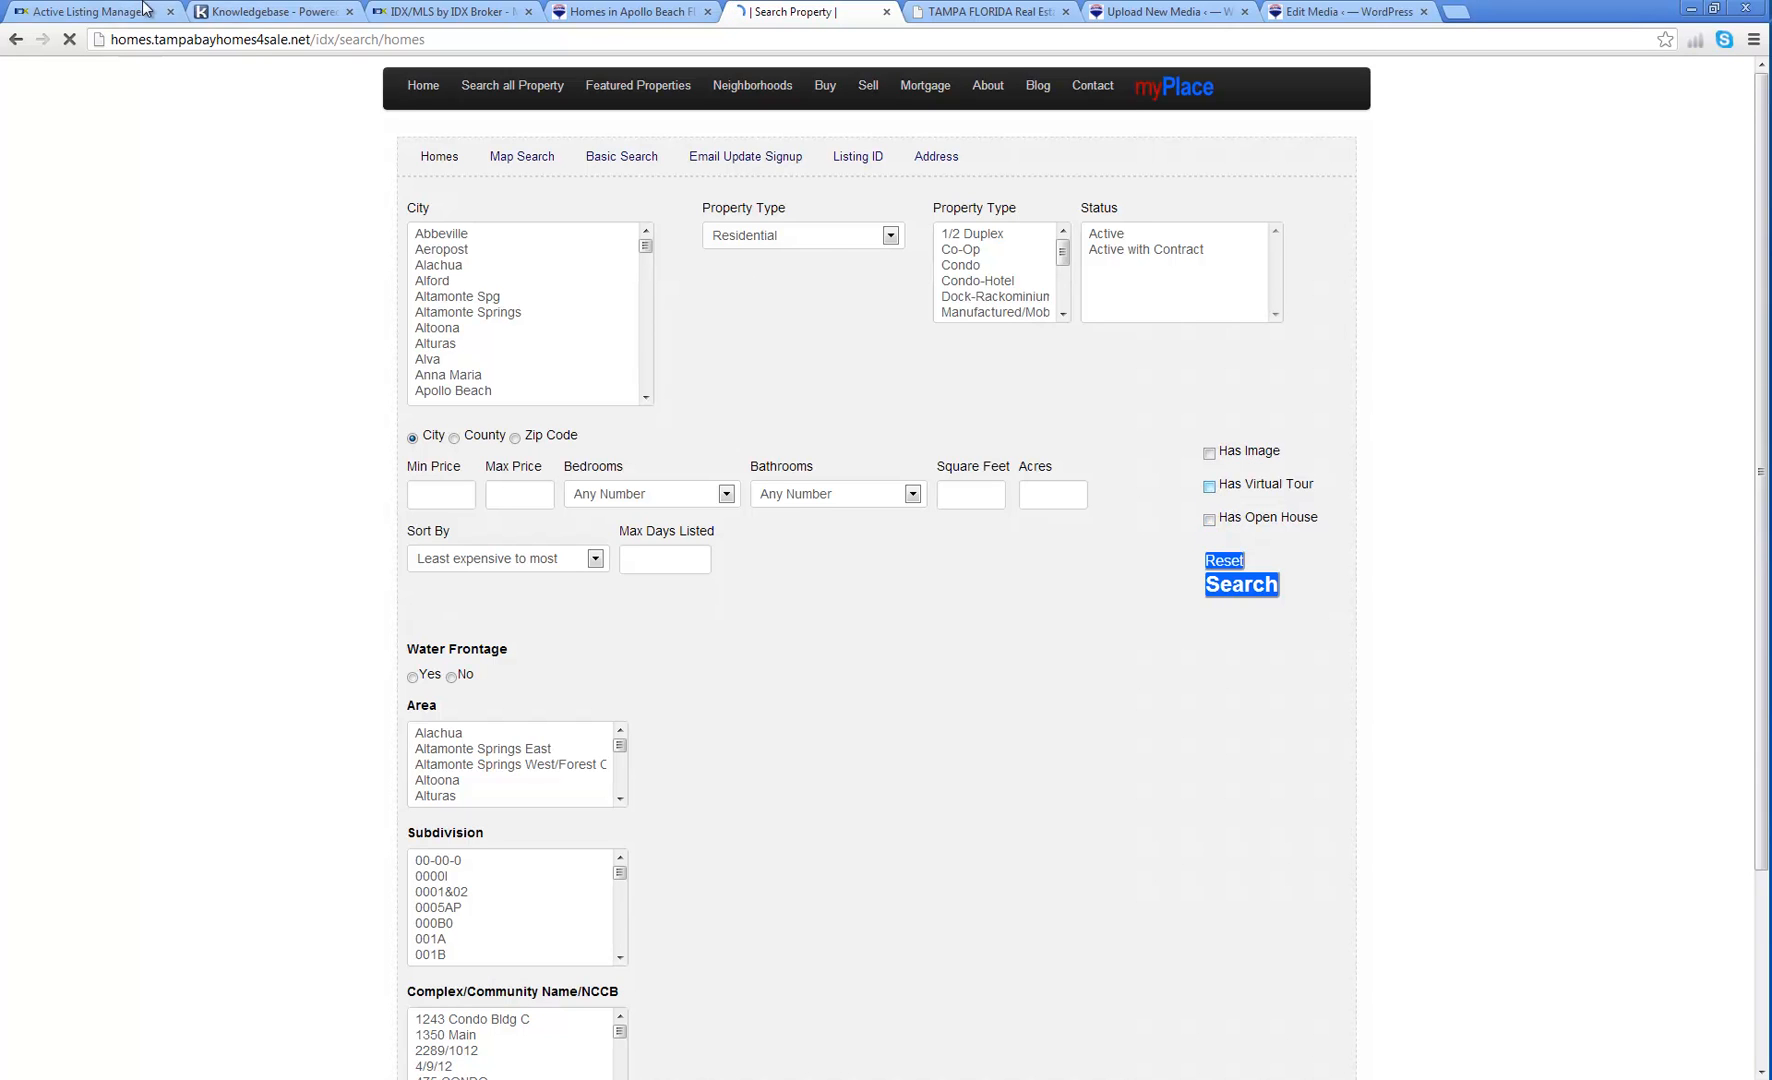
Step: Check the empty Active listings, then the empty Sold/Pending listings in the Listings manager
click(113, 13)
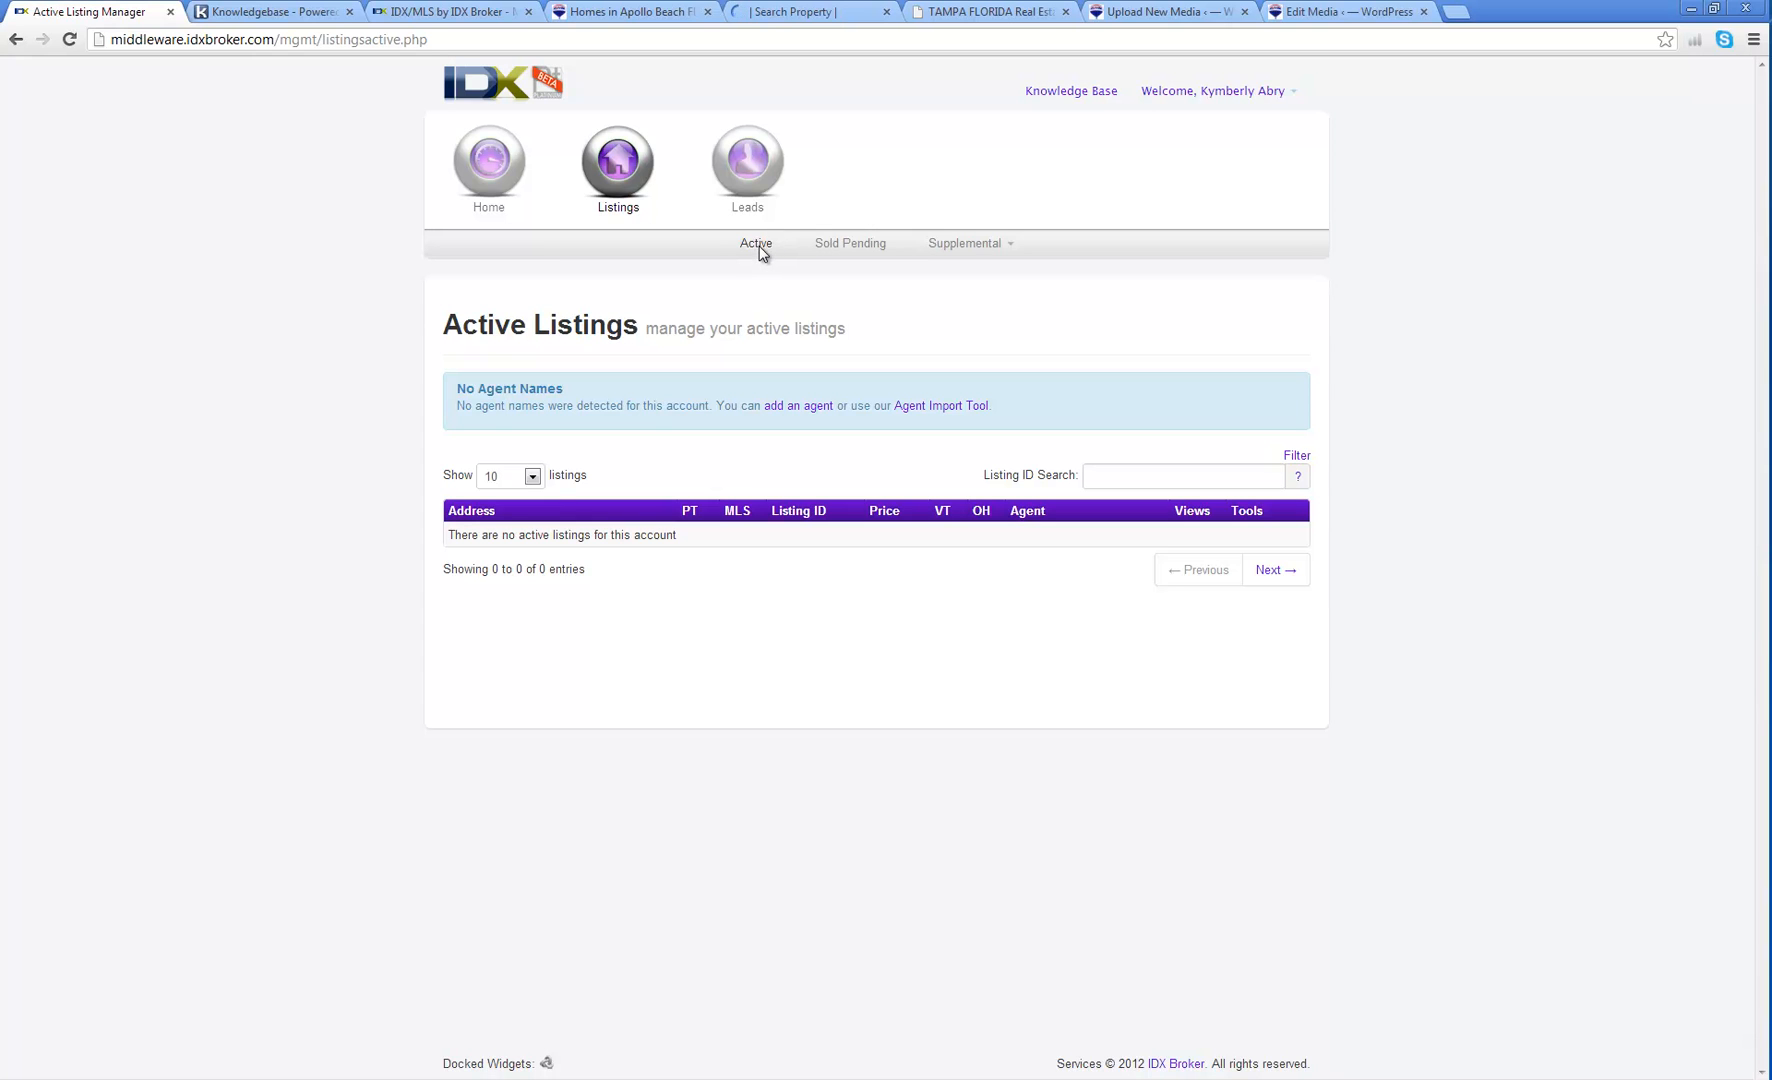
click(849, 246)
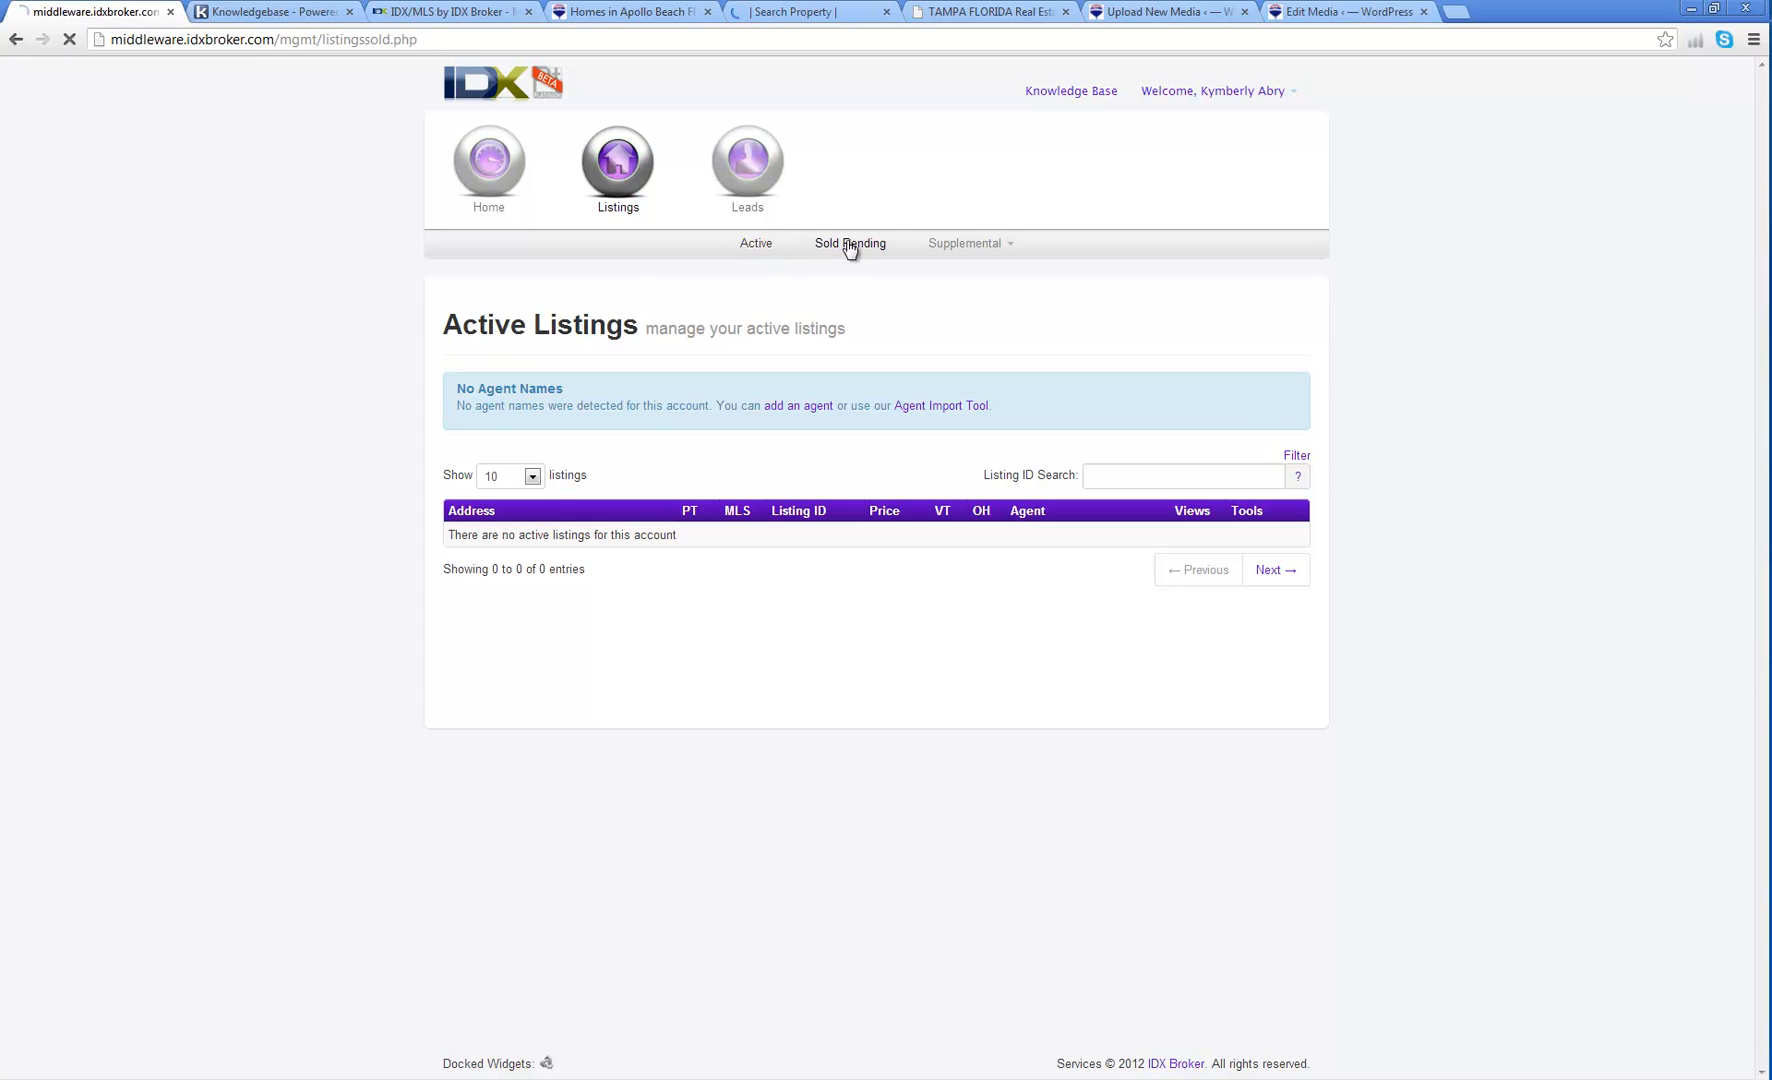
click(753, 247)
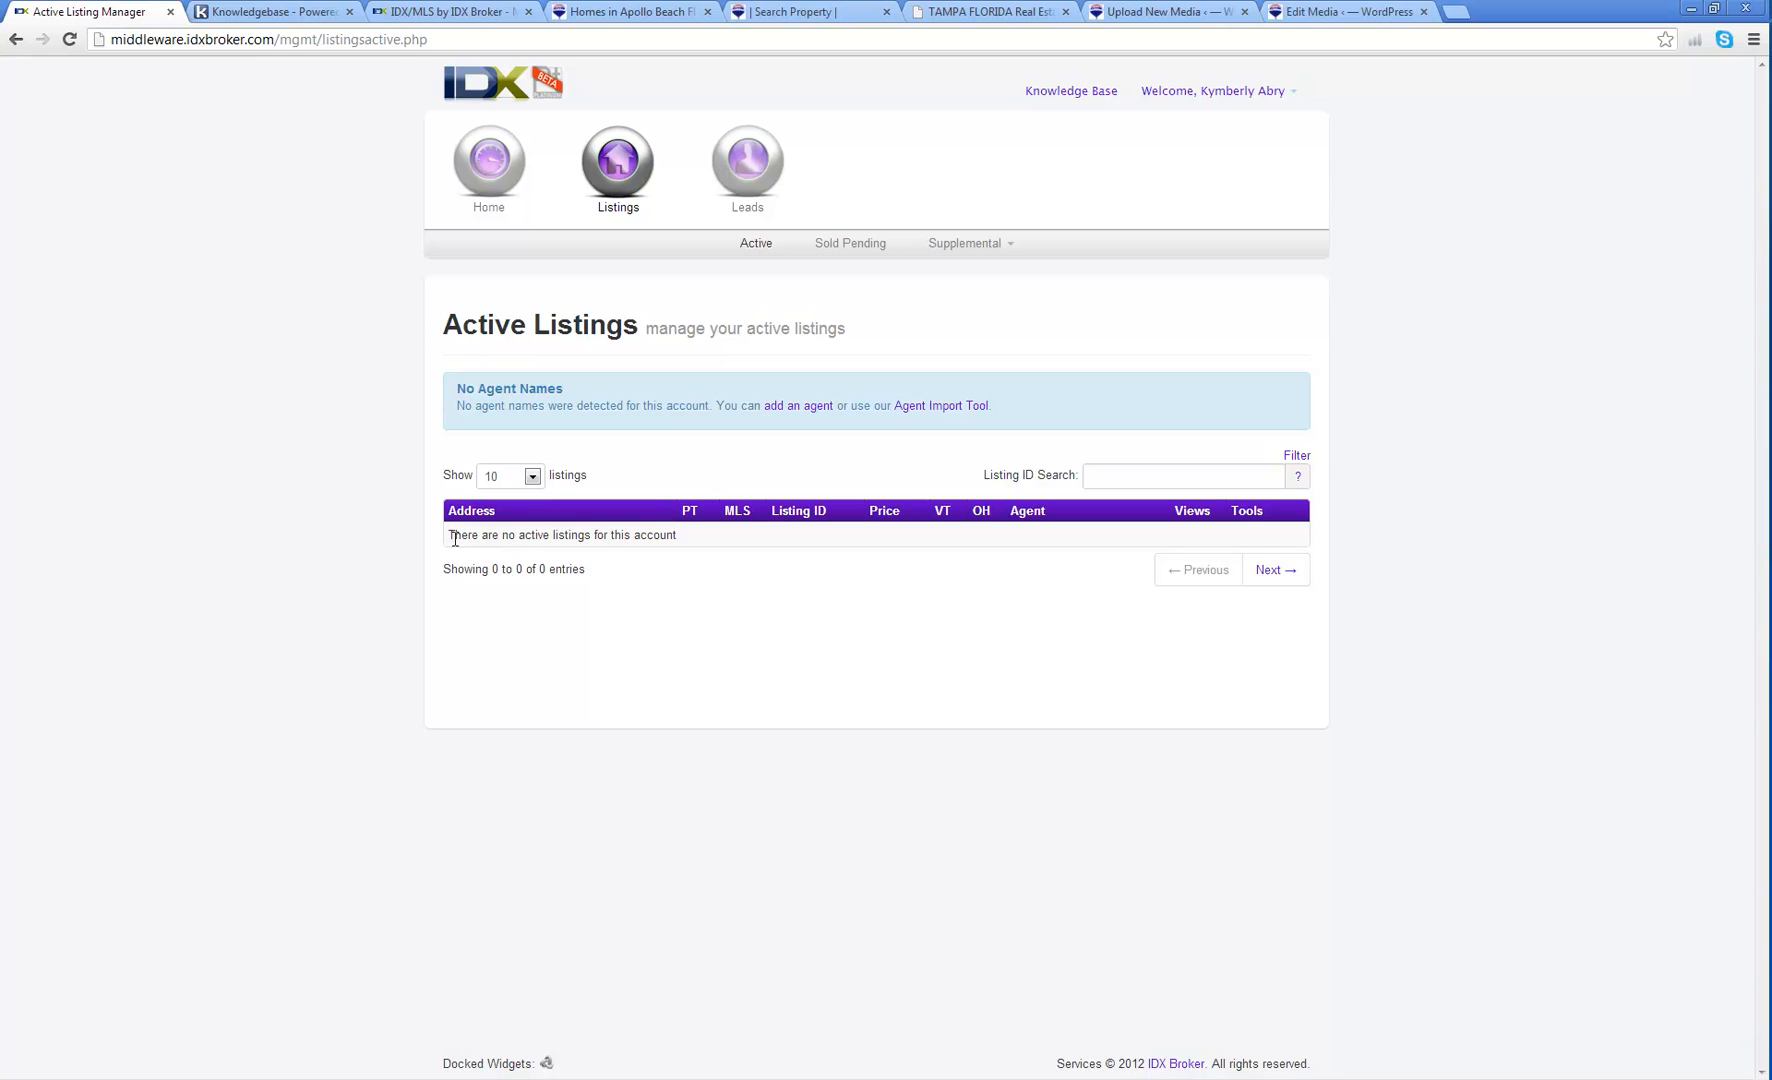
drag(455, 540, 683, 539)
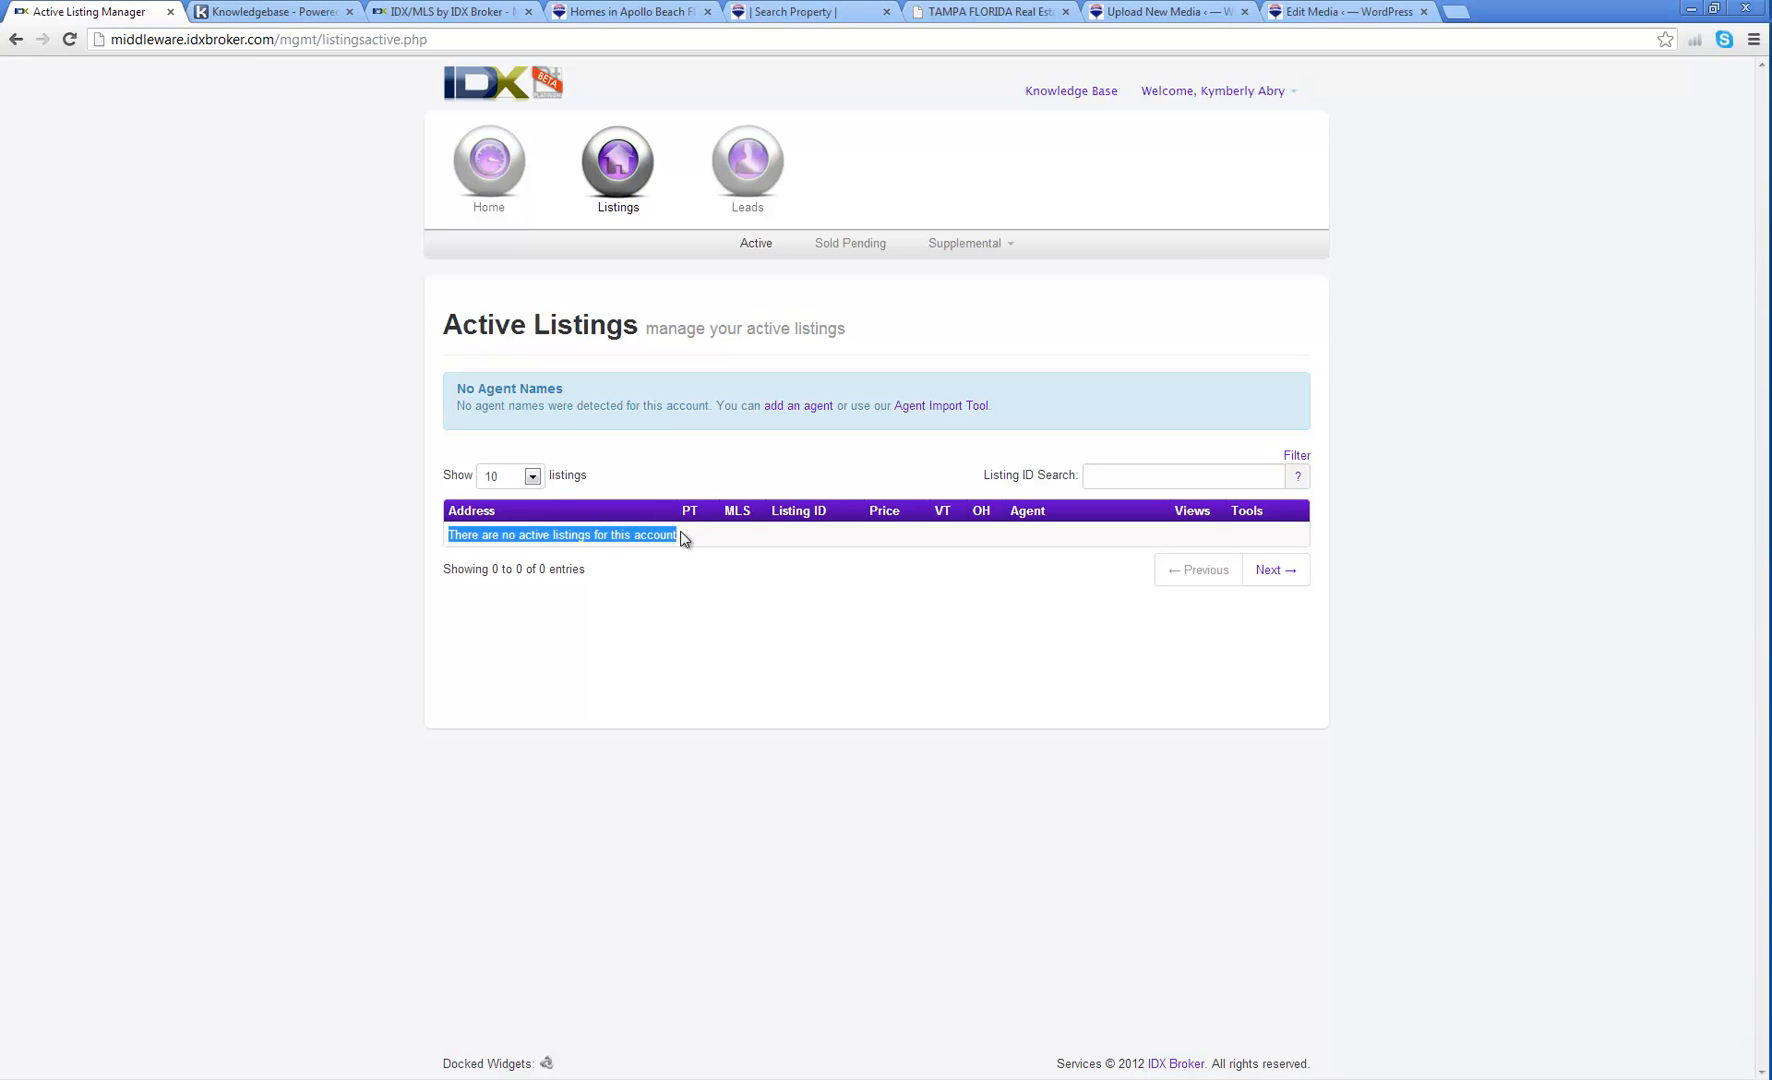
click(520, 537)
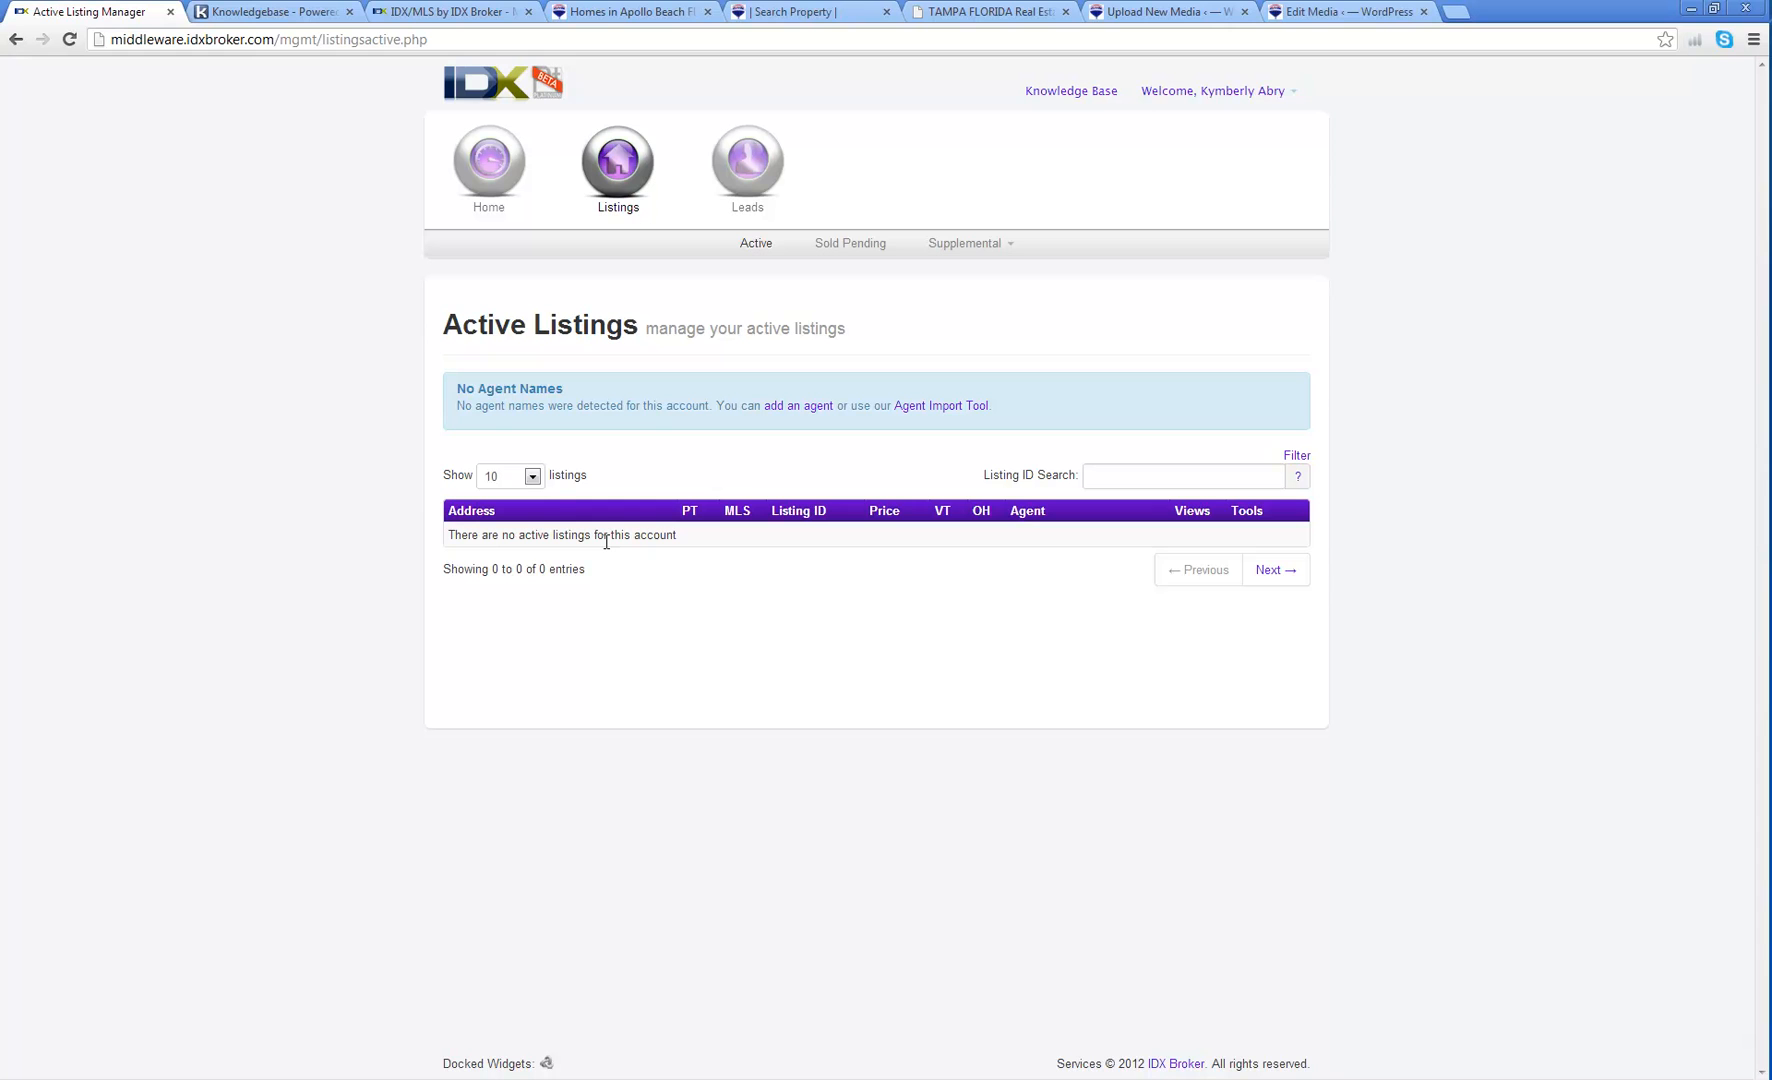
click(848, 249)
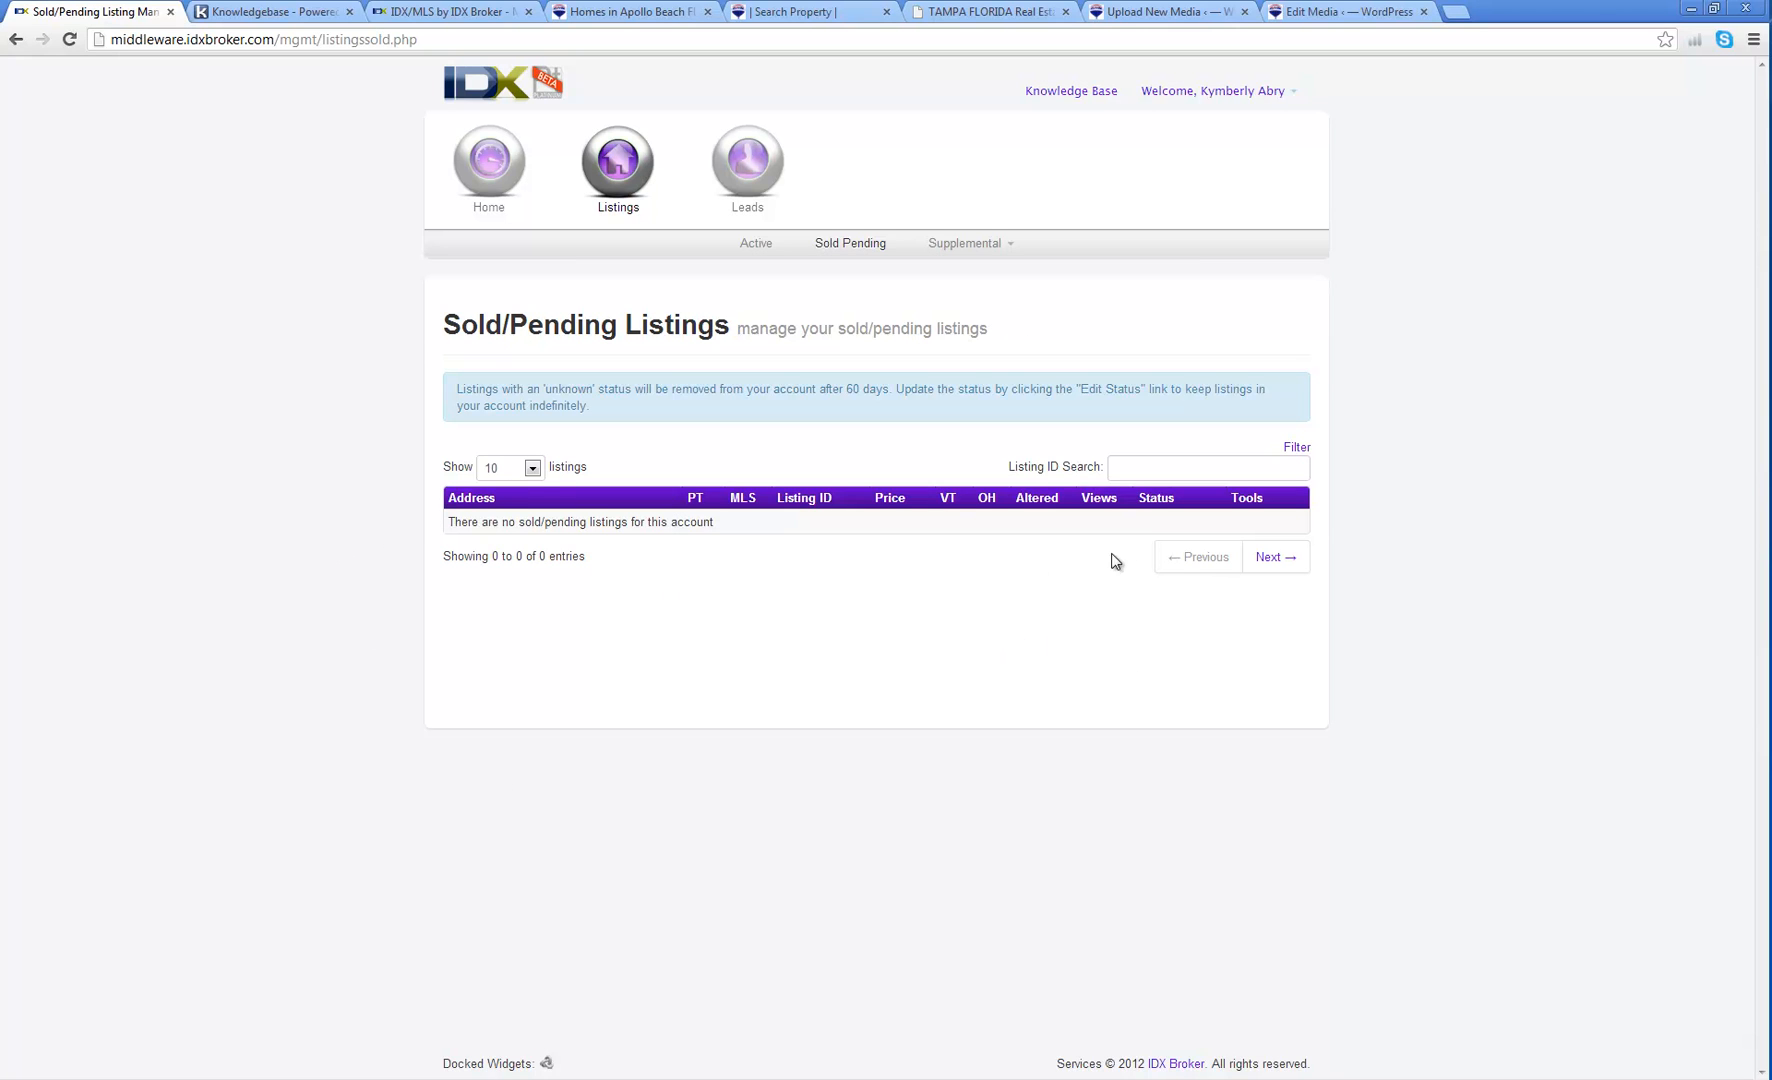
Step: Start a new supplemental listing and select Mid Florida Regional MLS (MFRMLS)
click(1007, 246)
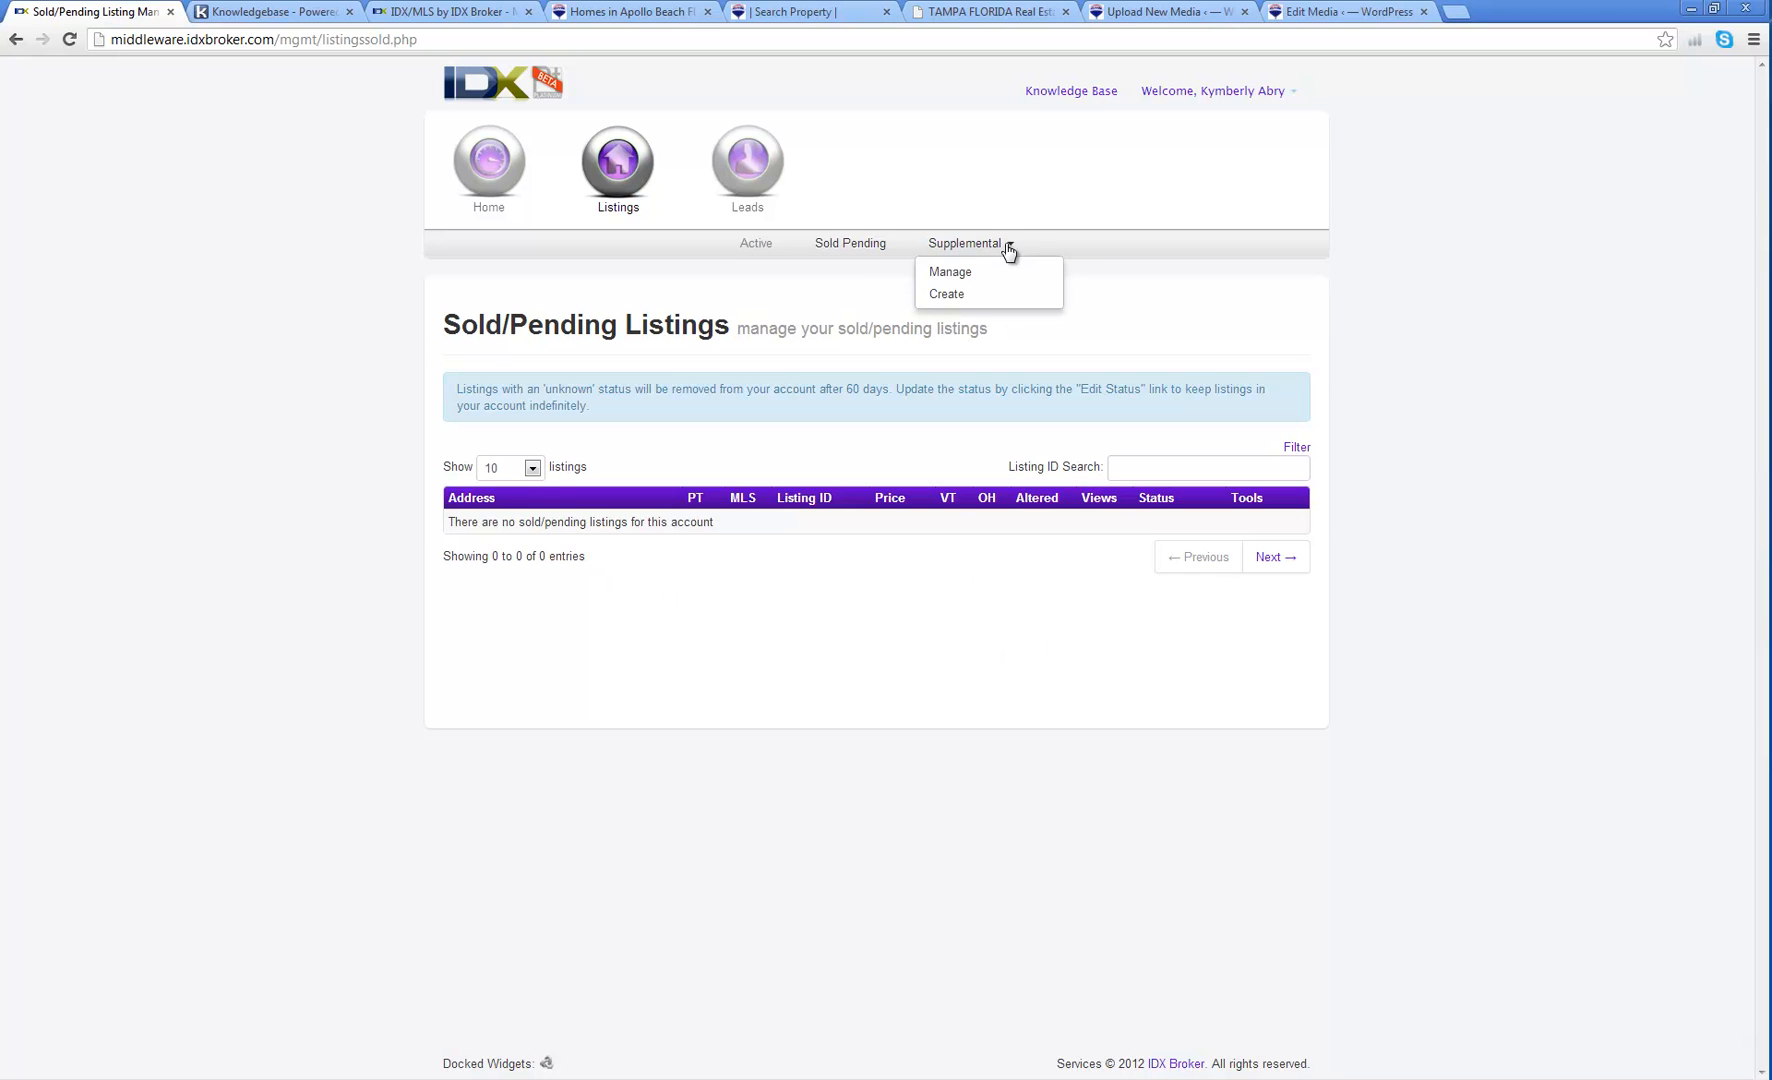
click(973, 294)
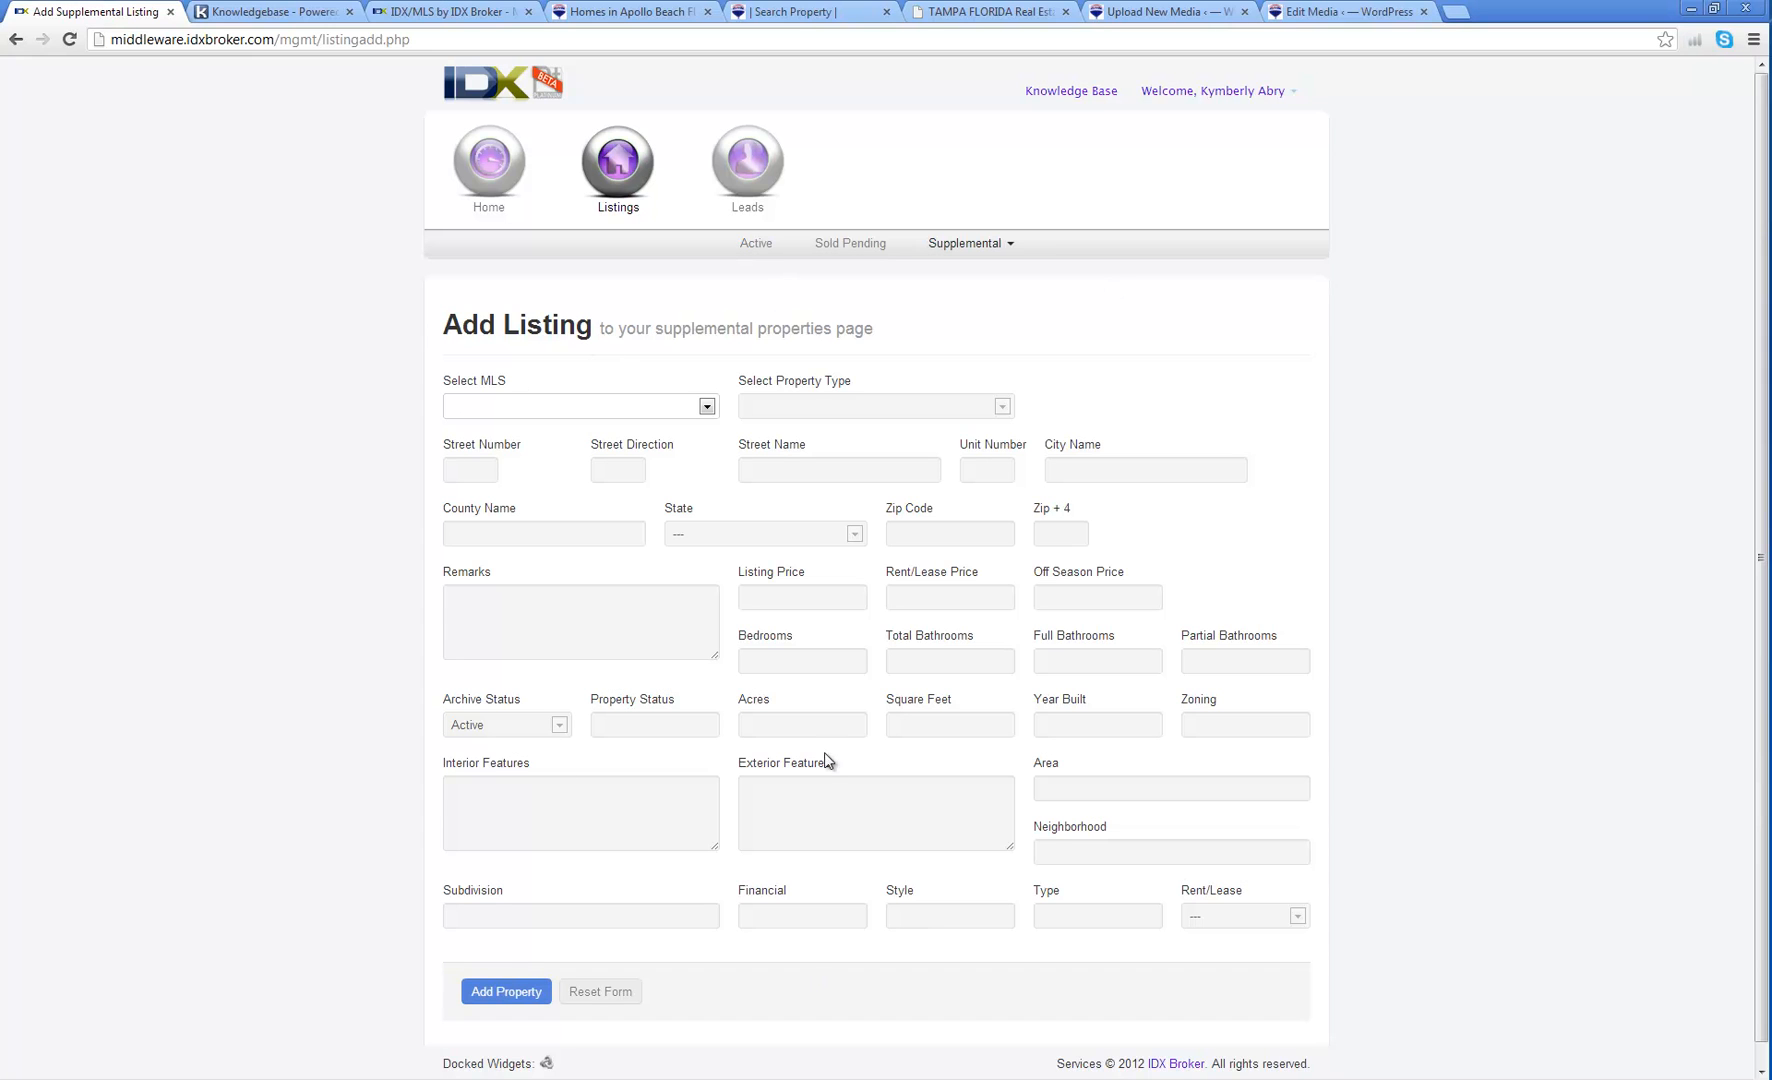
click(562, 407)
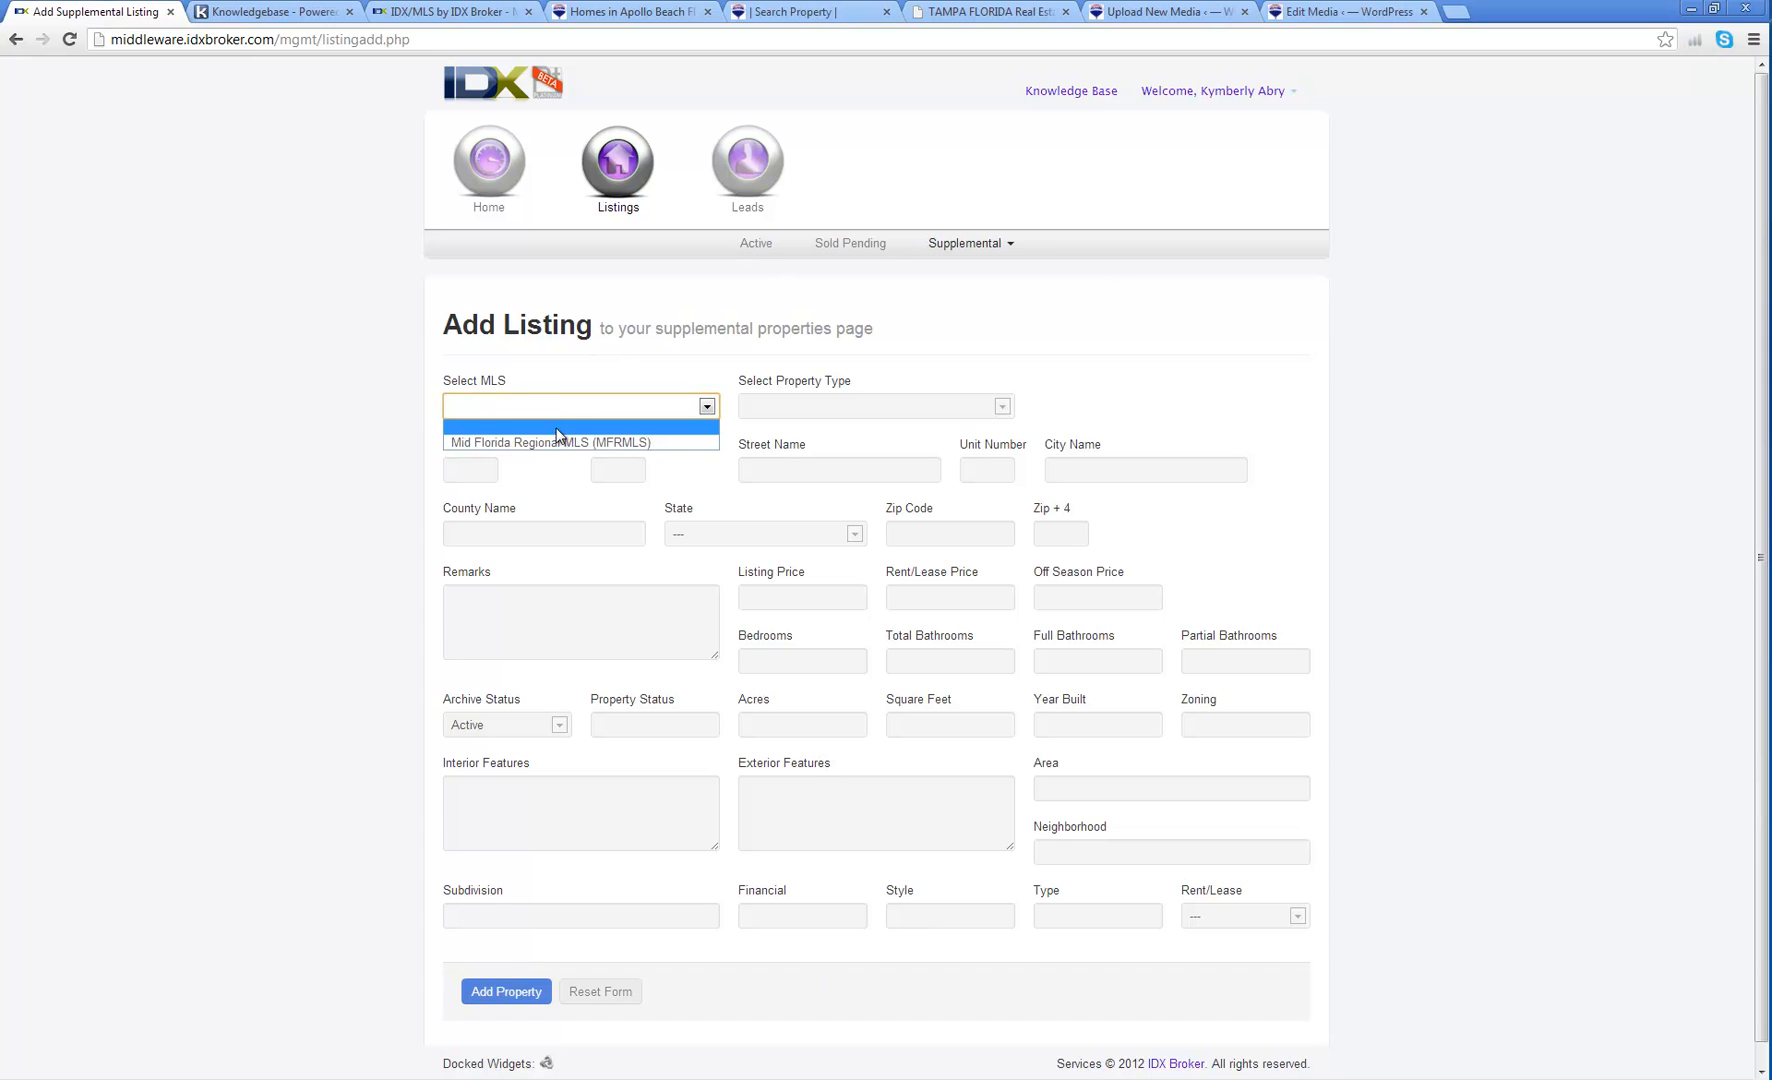
click(412, 428)
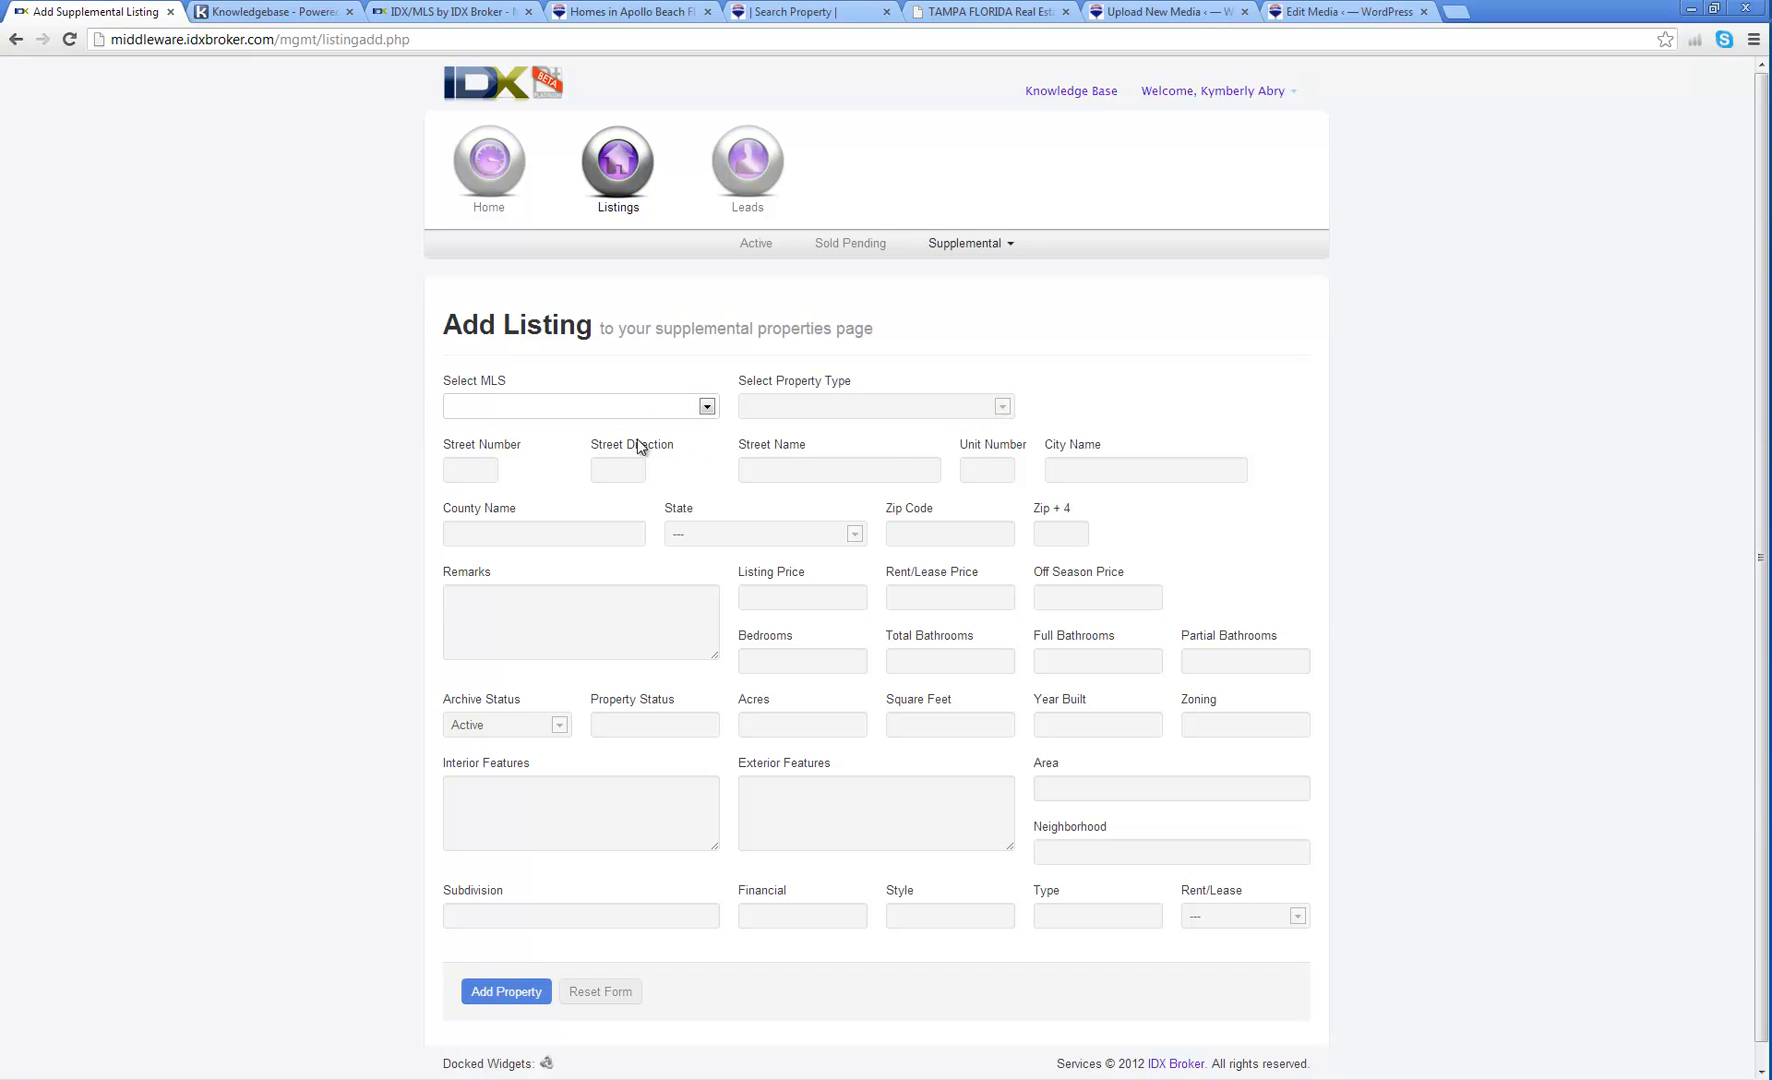
click(706, 406)
click(645, 445)
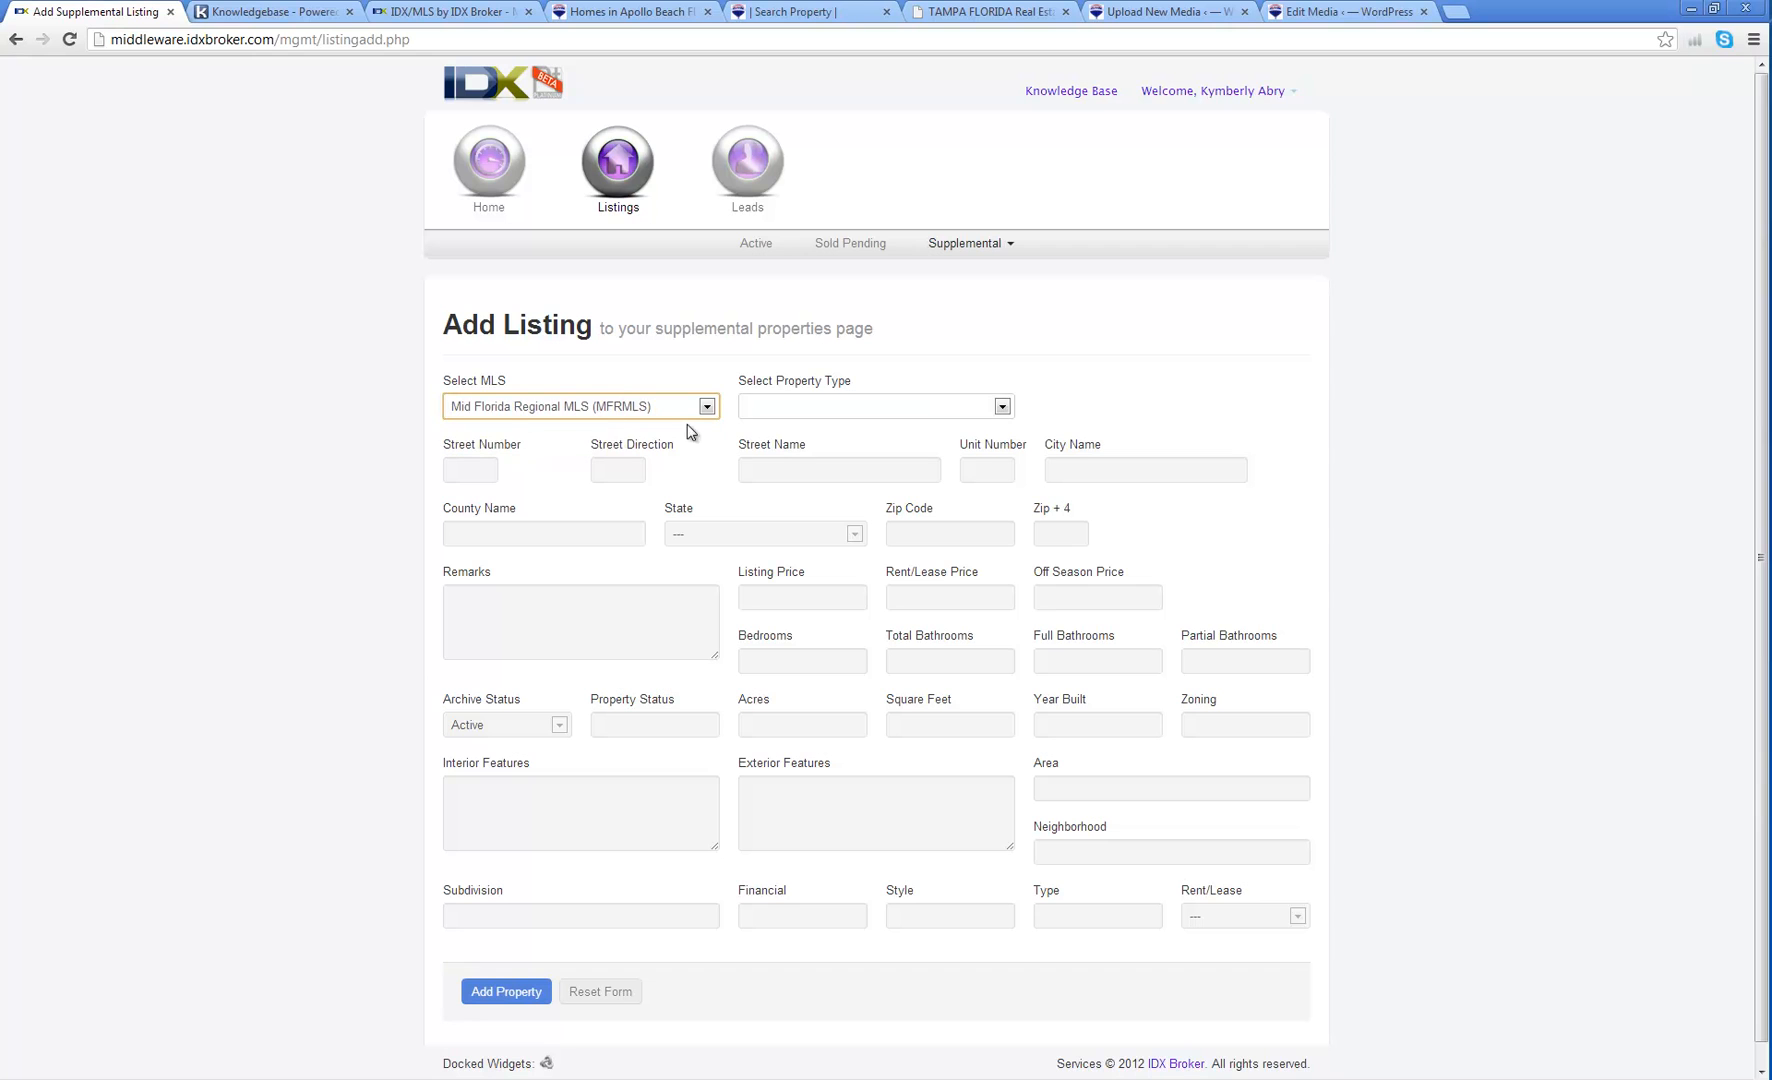
Step: Set property type to Residential, keep archive status Active, and leave rent/lease unset
click(943, 408)
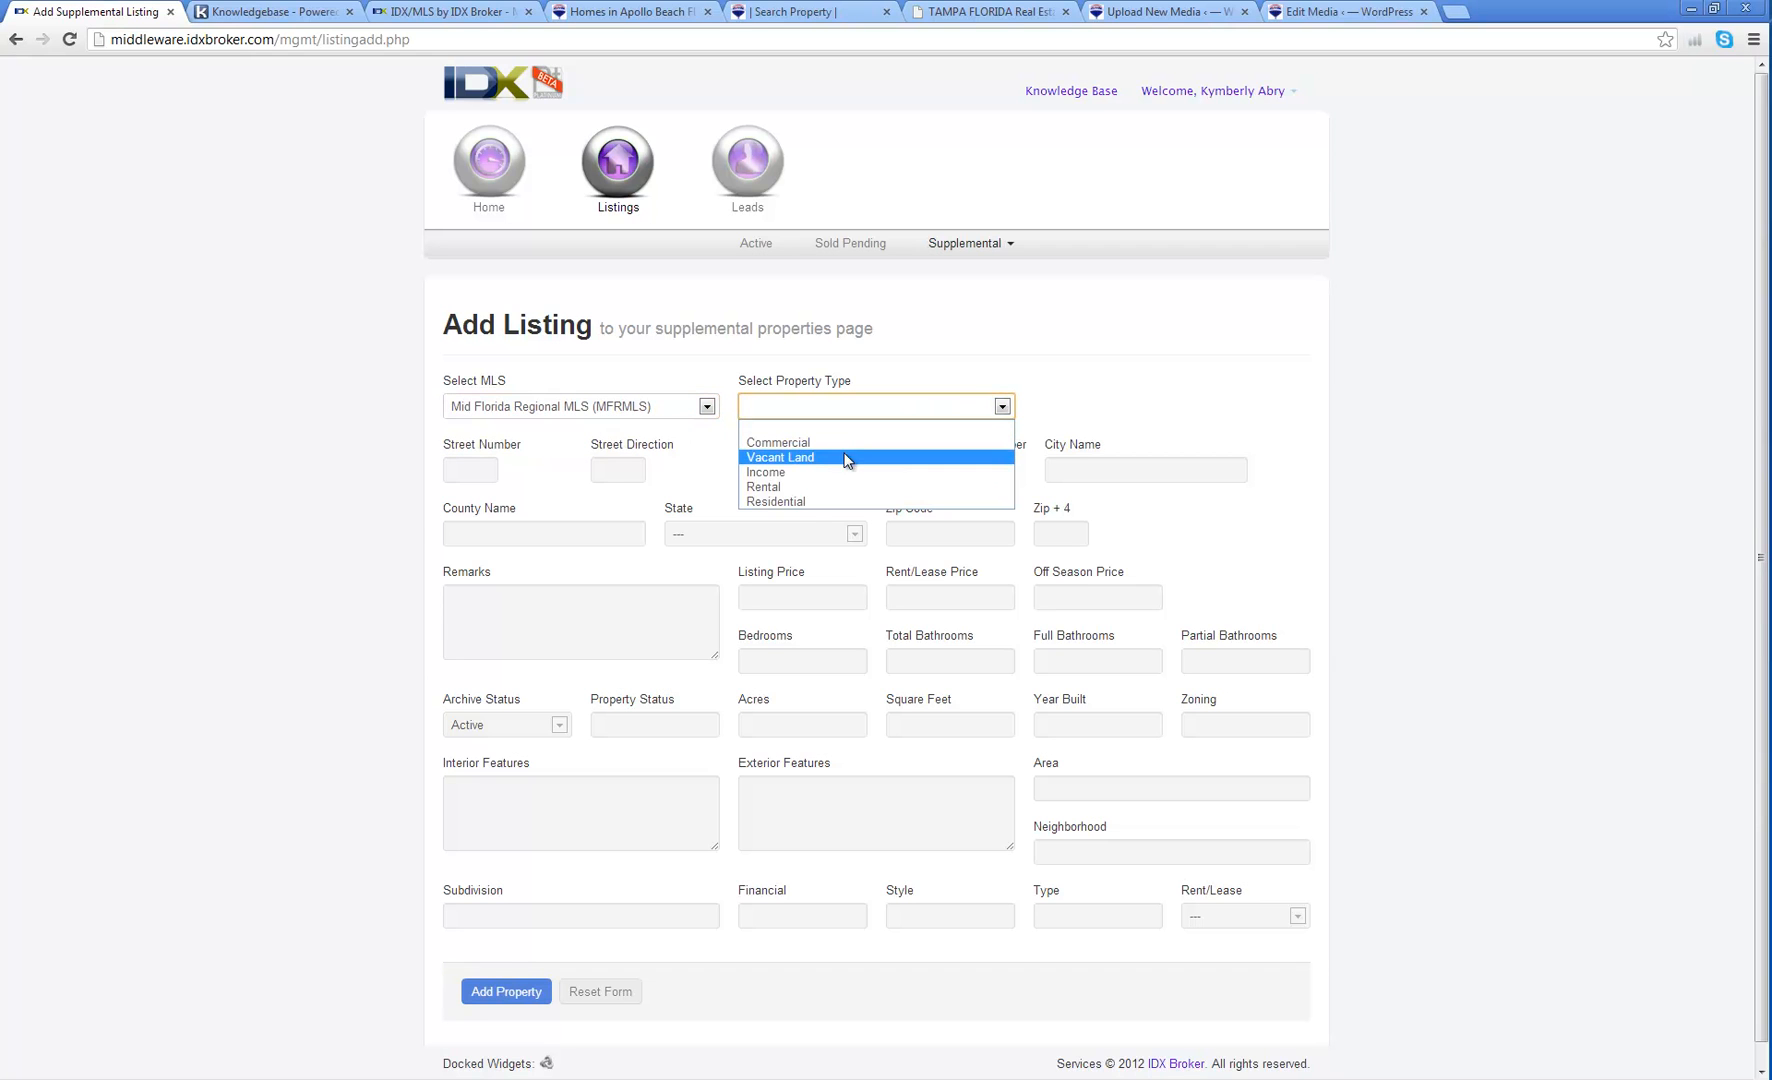
click(776, 501)
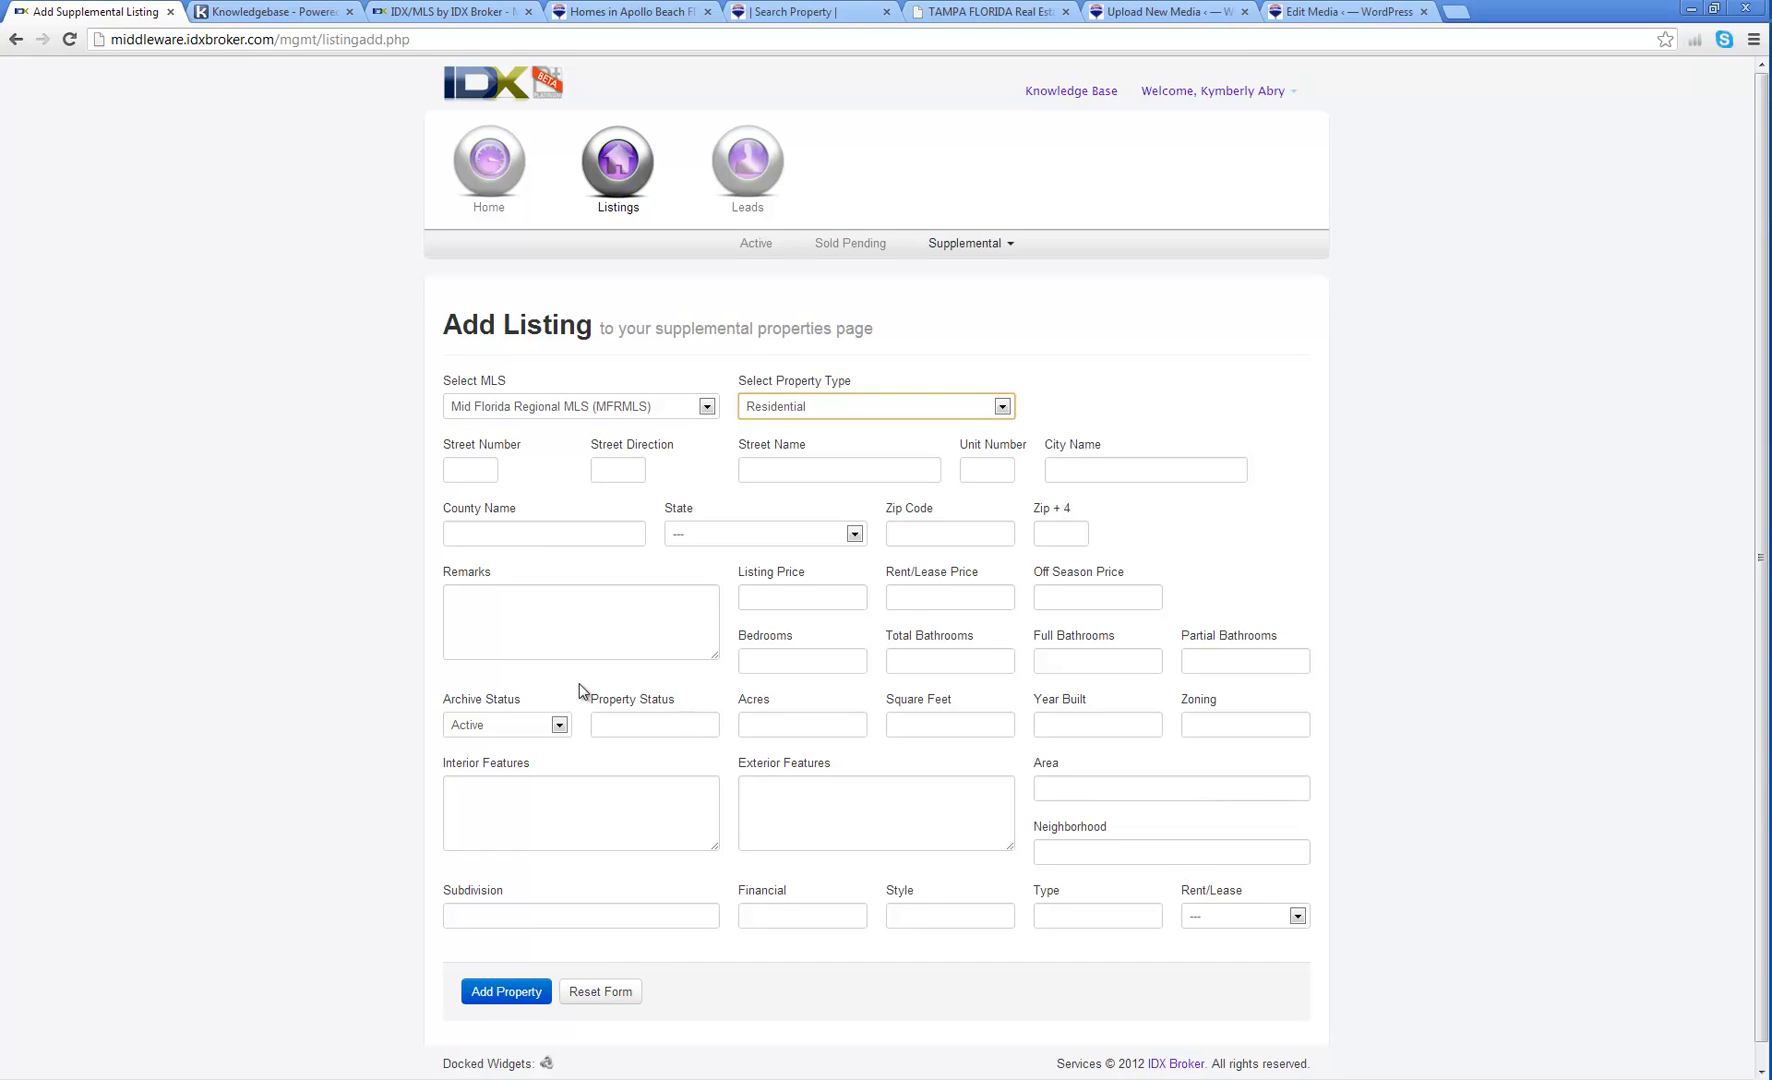
scroll(591, 693, down, 1)
click(560, 705)
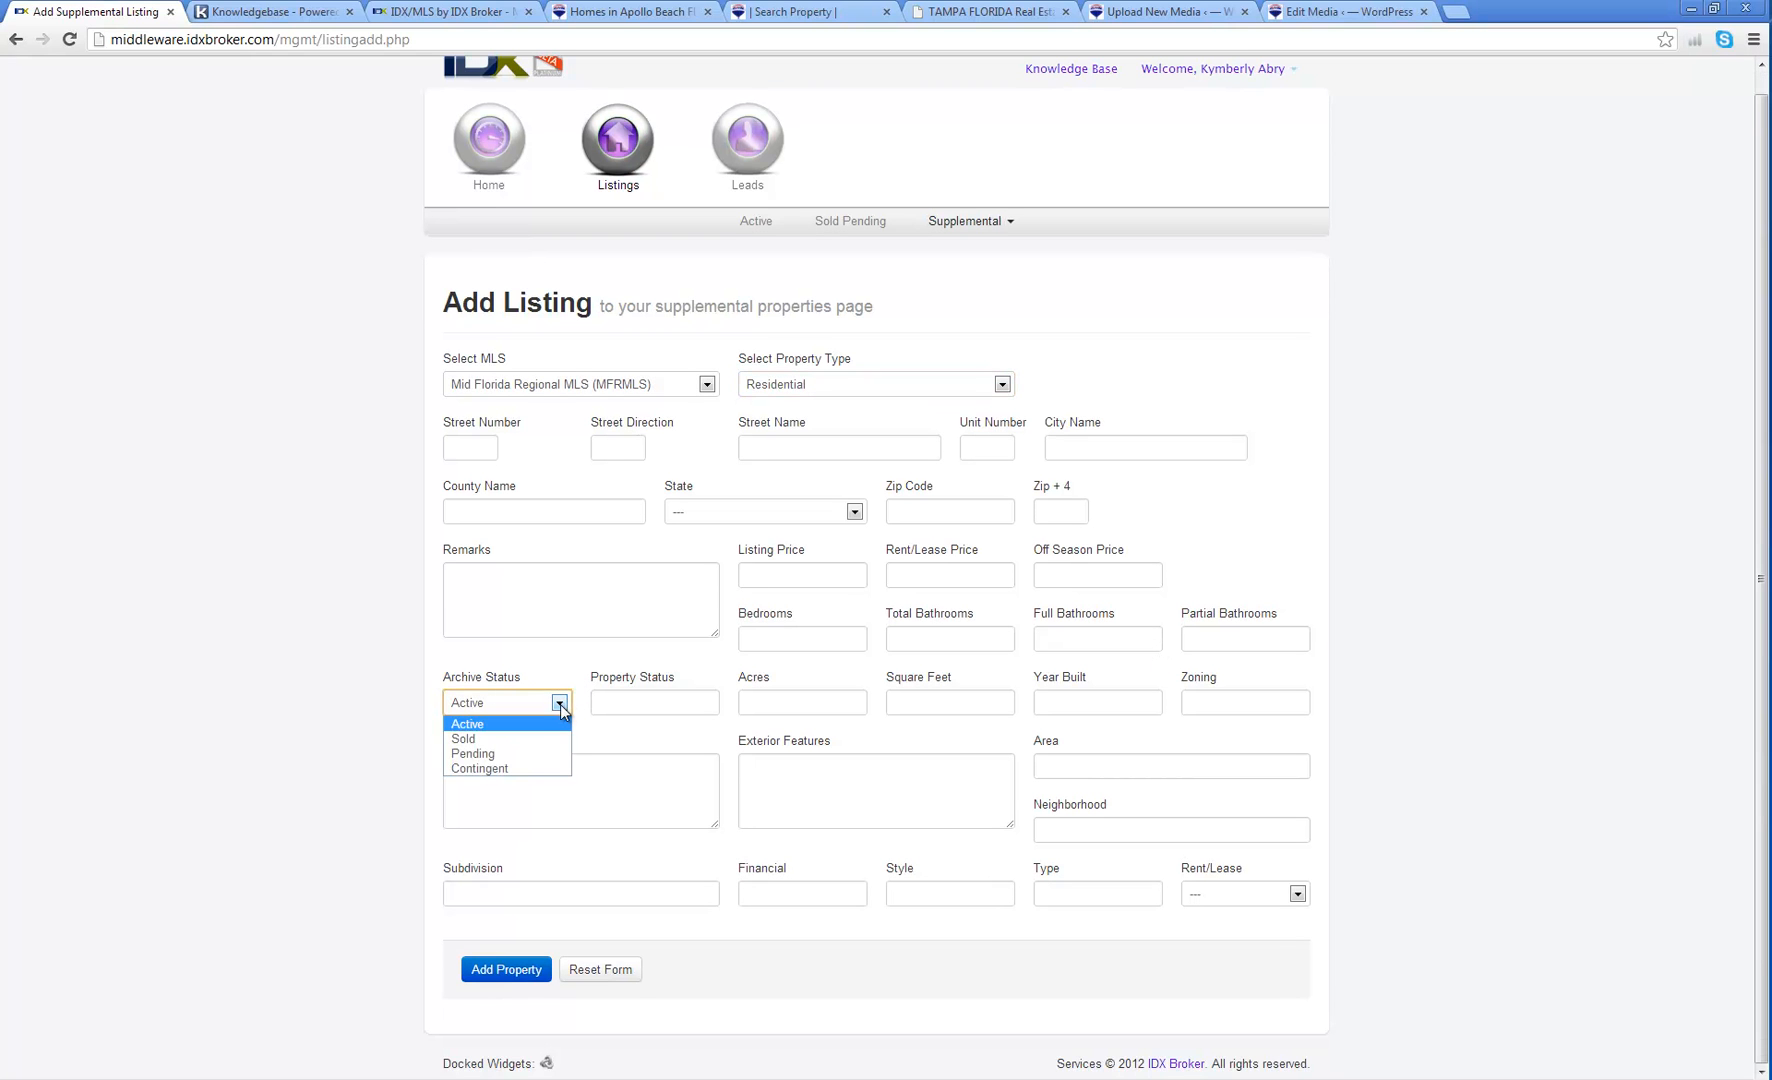
click(560, 706)
click(1260, 896)
click(1256, 894)
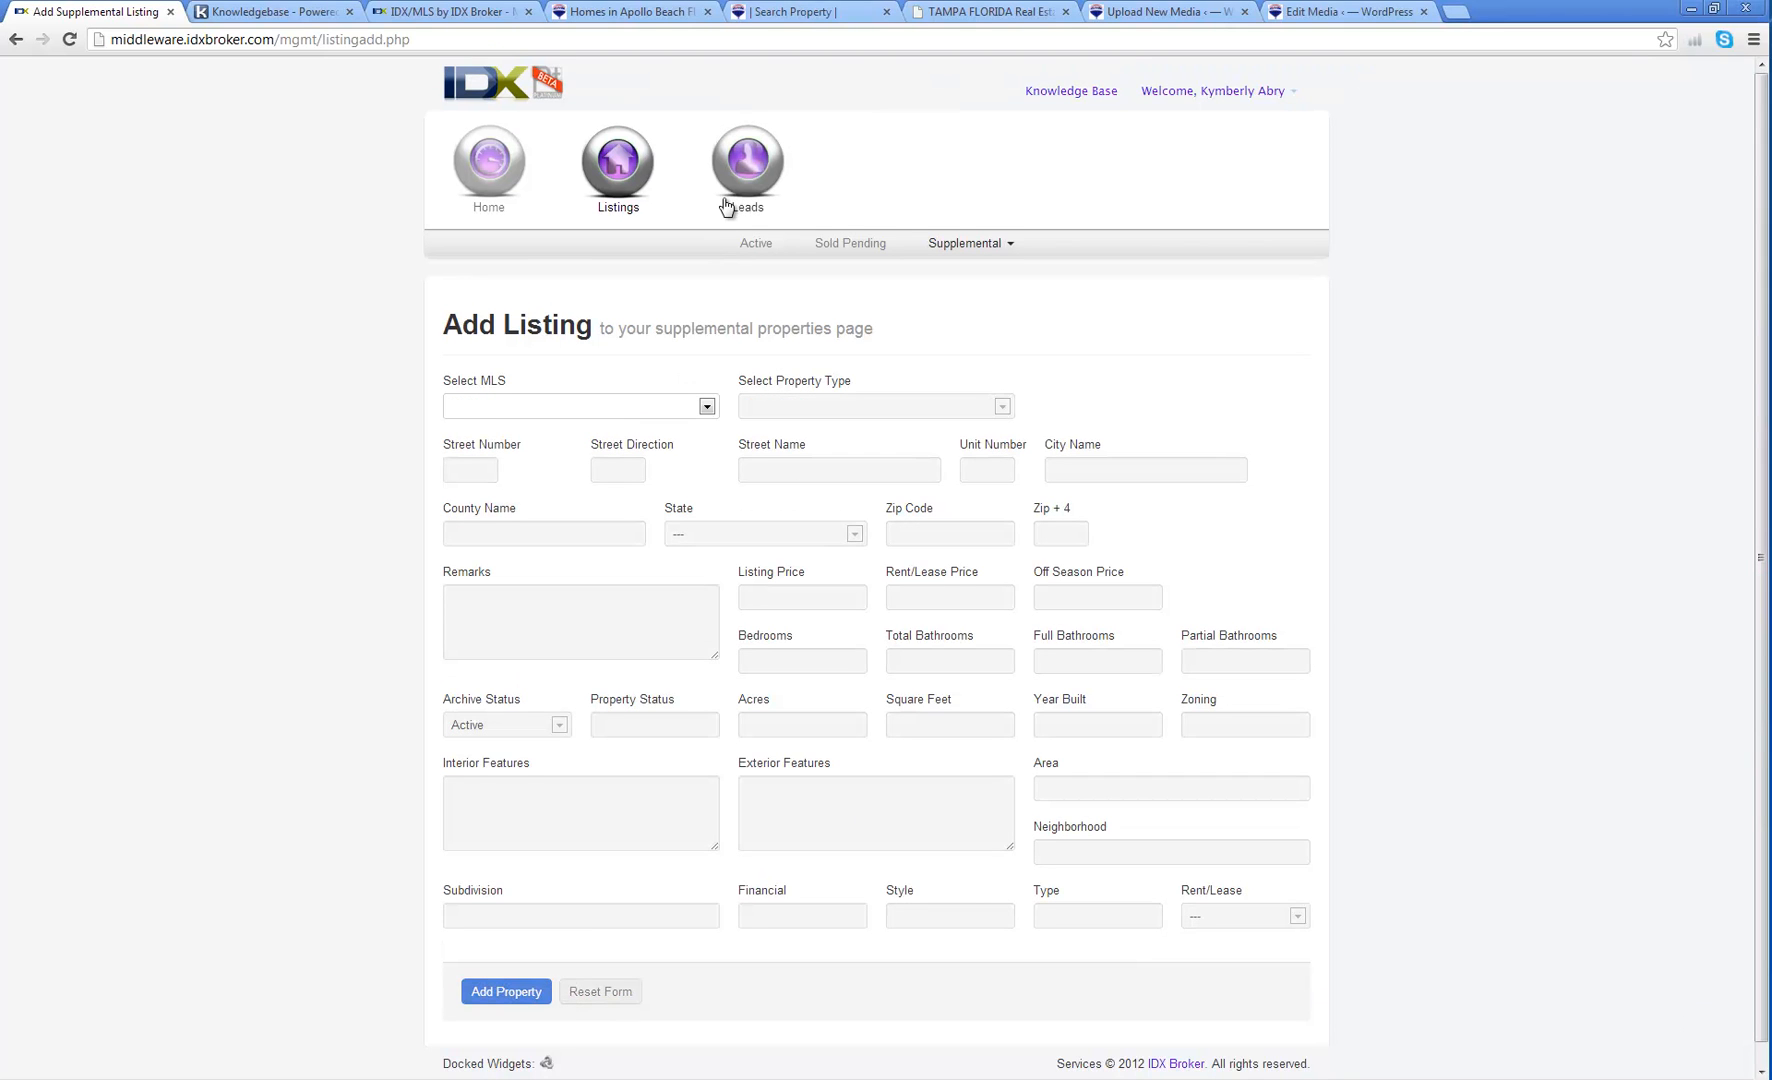
Step: Open a new Add Lead form from the Leads section
click(731, 178)
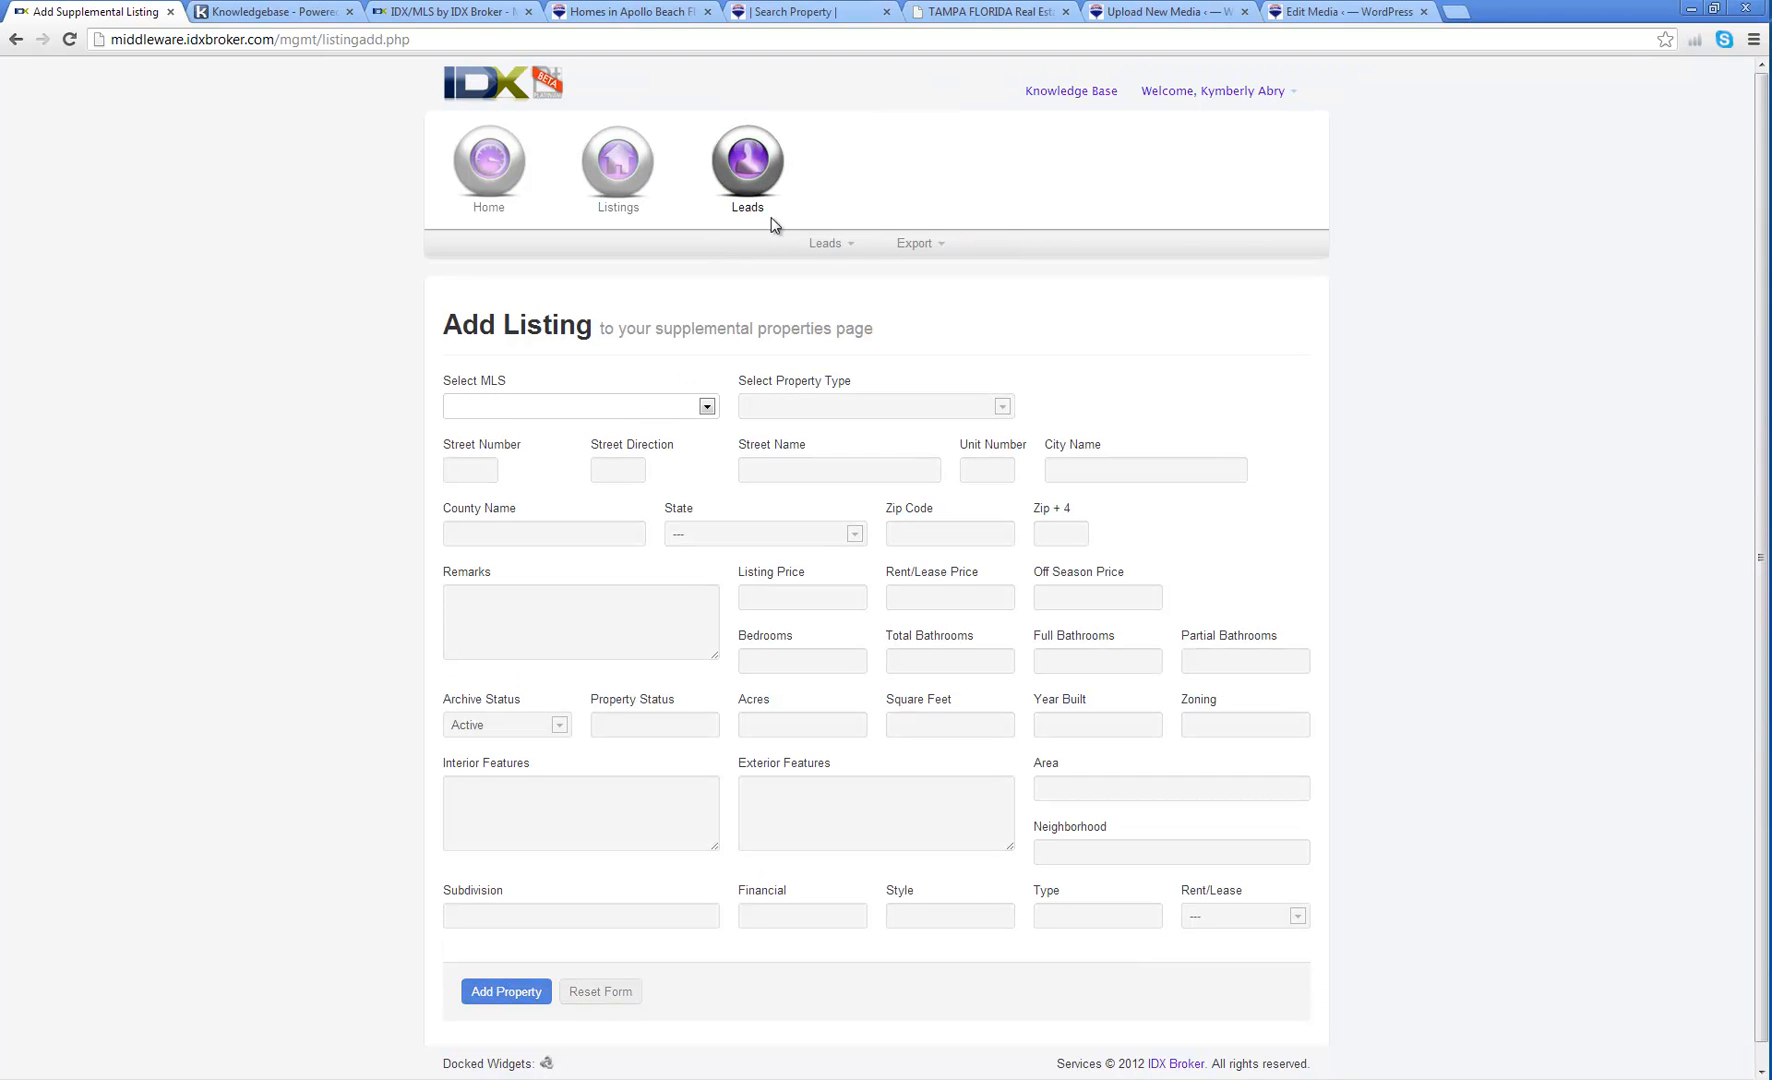
click(851, 246)
click(833, 273)
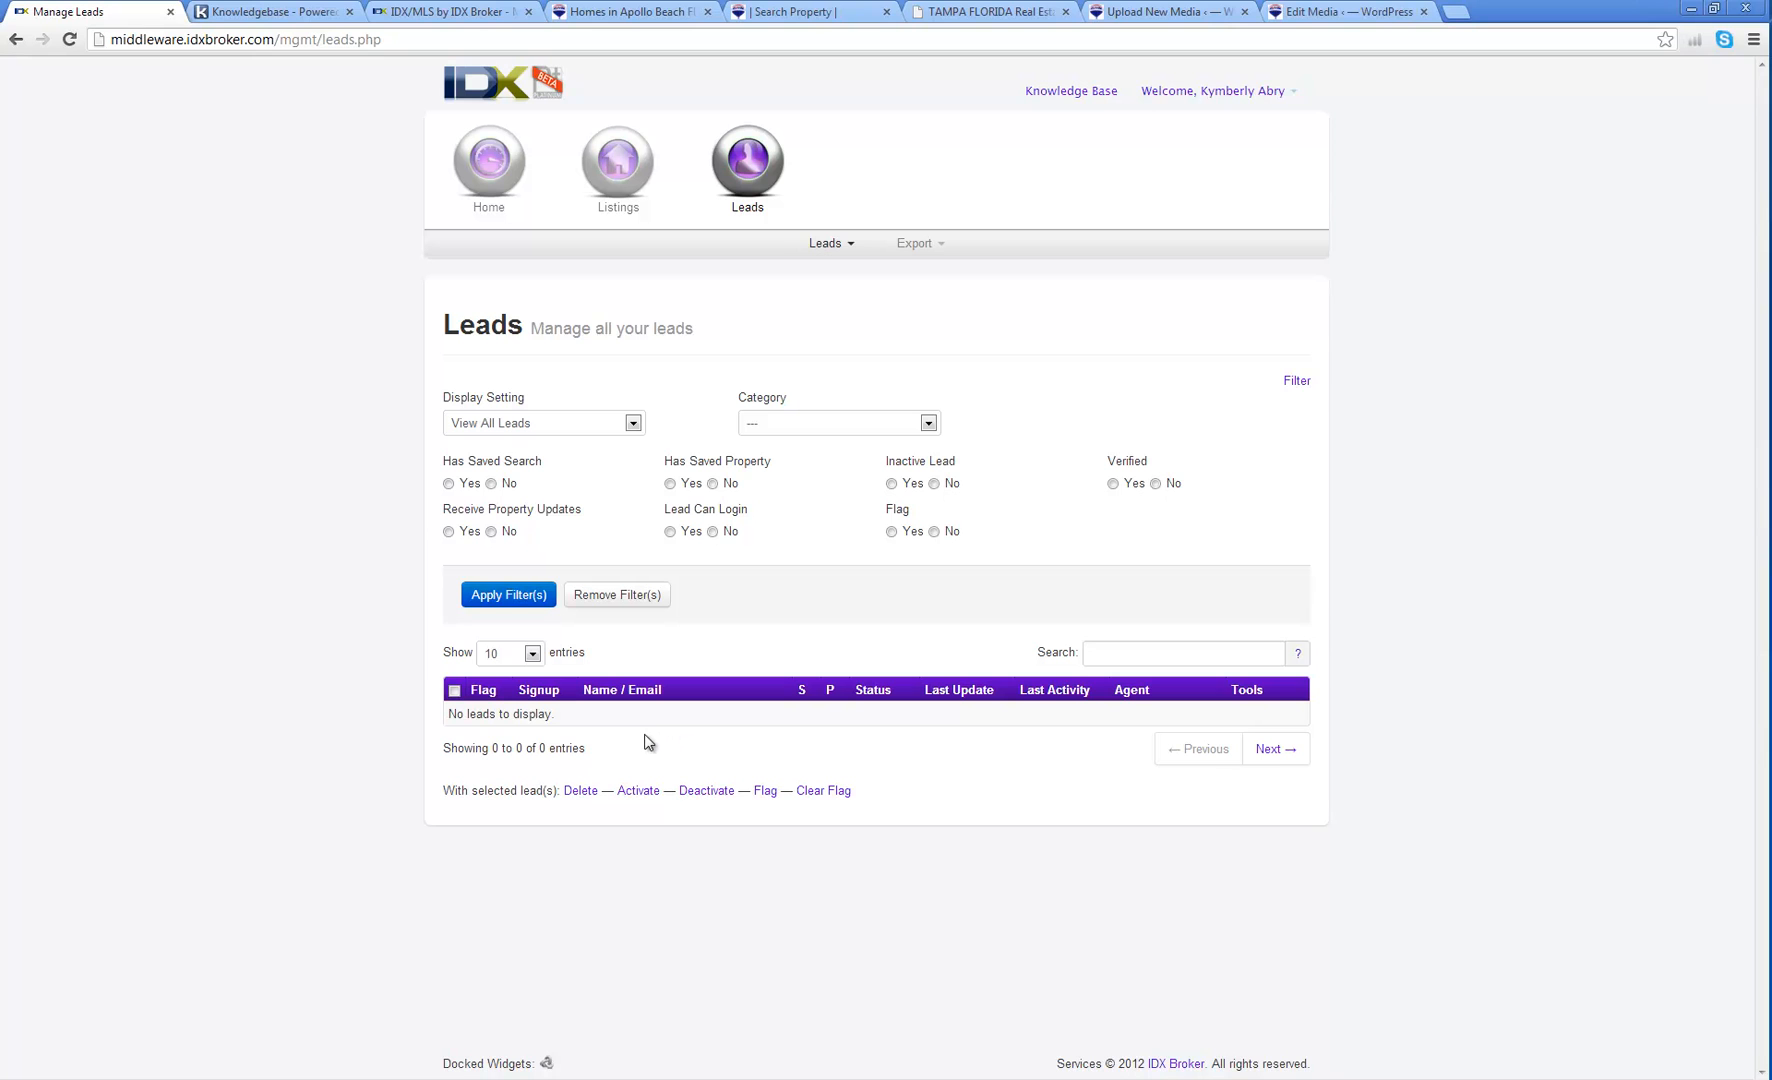
click(850, 246)
click(830, 297)
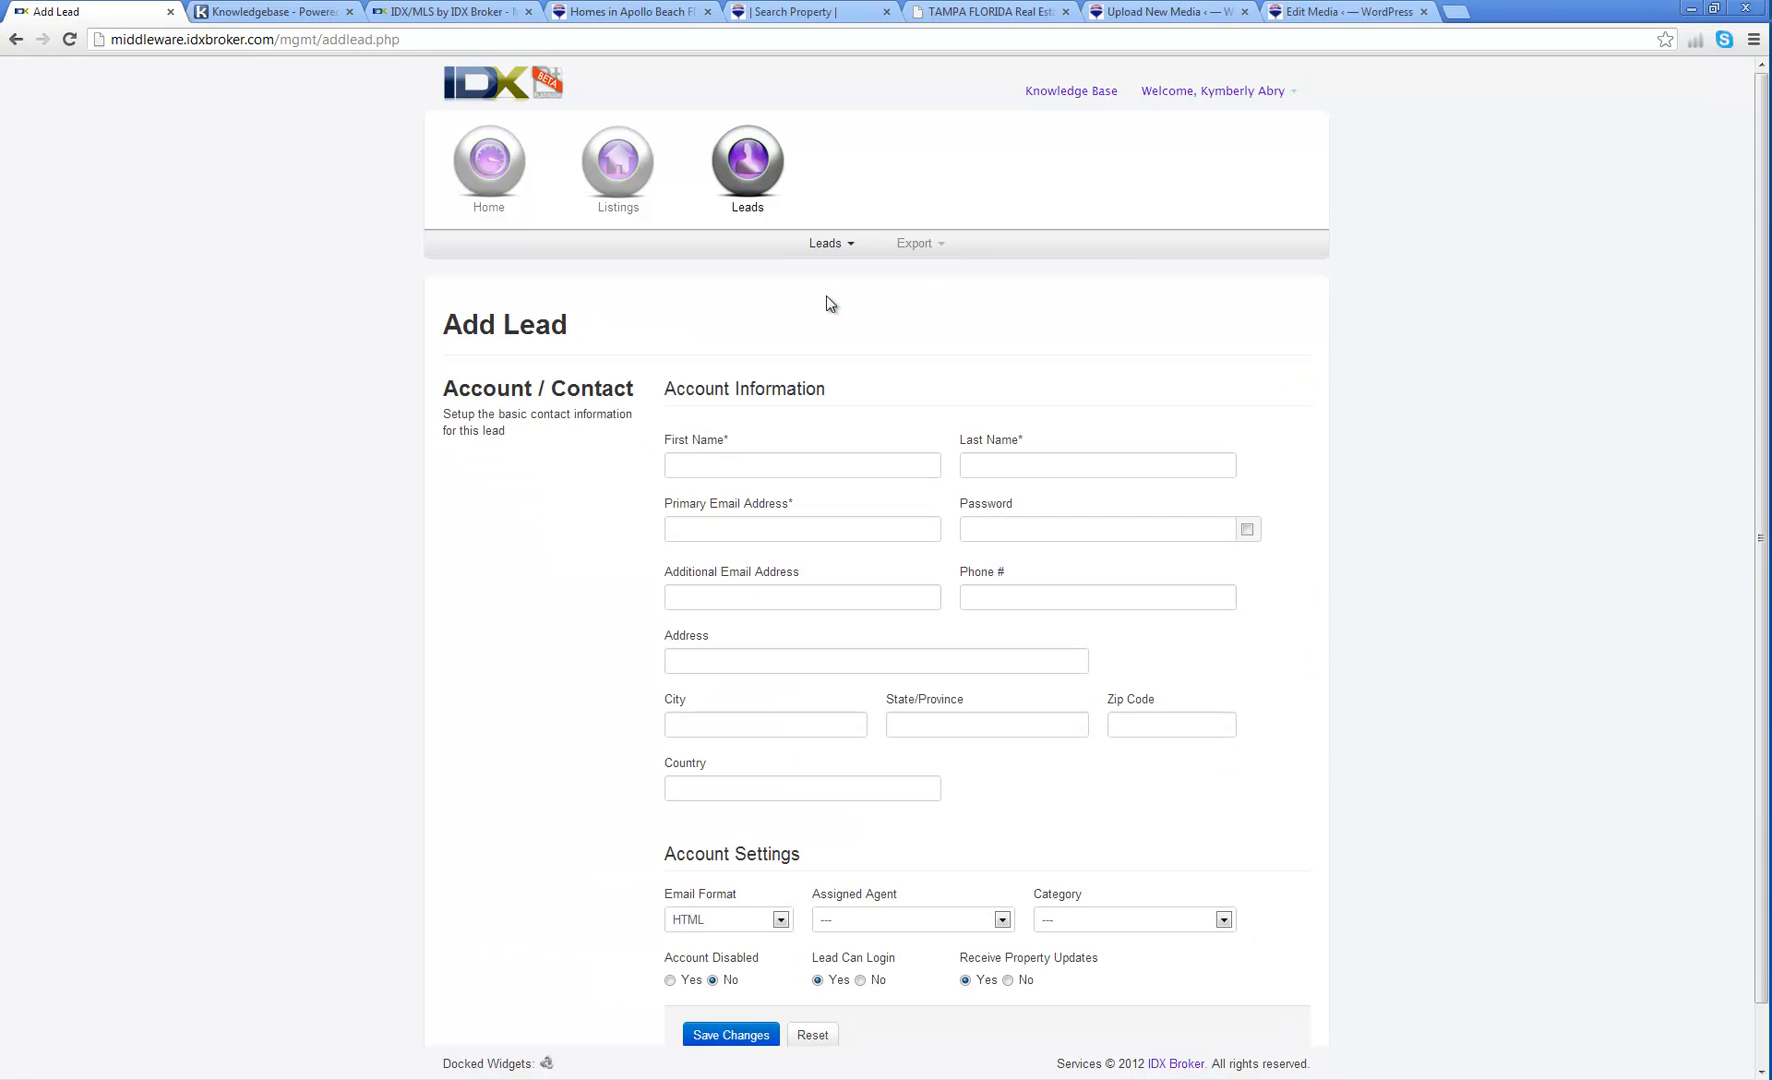
Step: Enter the lead's first and last name, e-mail address and account password
click(735, 468)
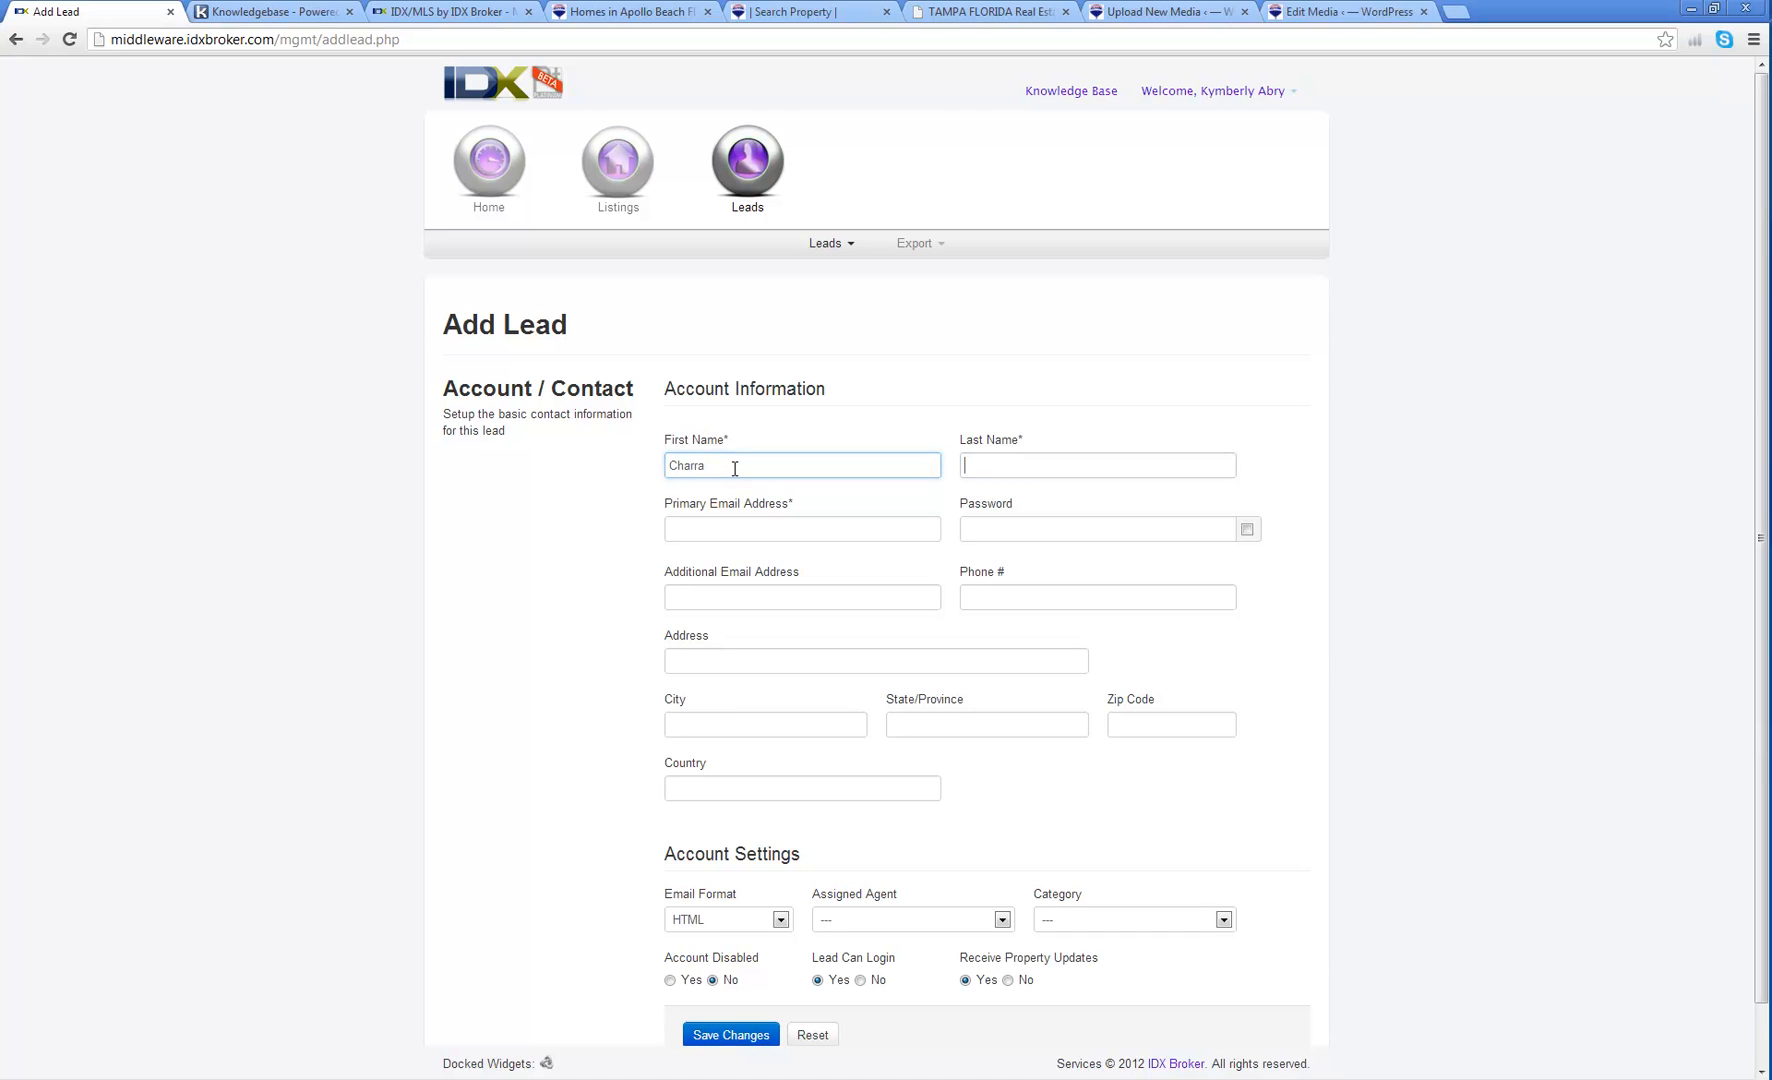
key(Tab)
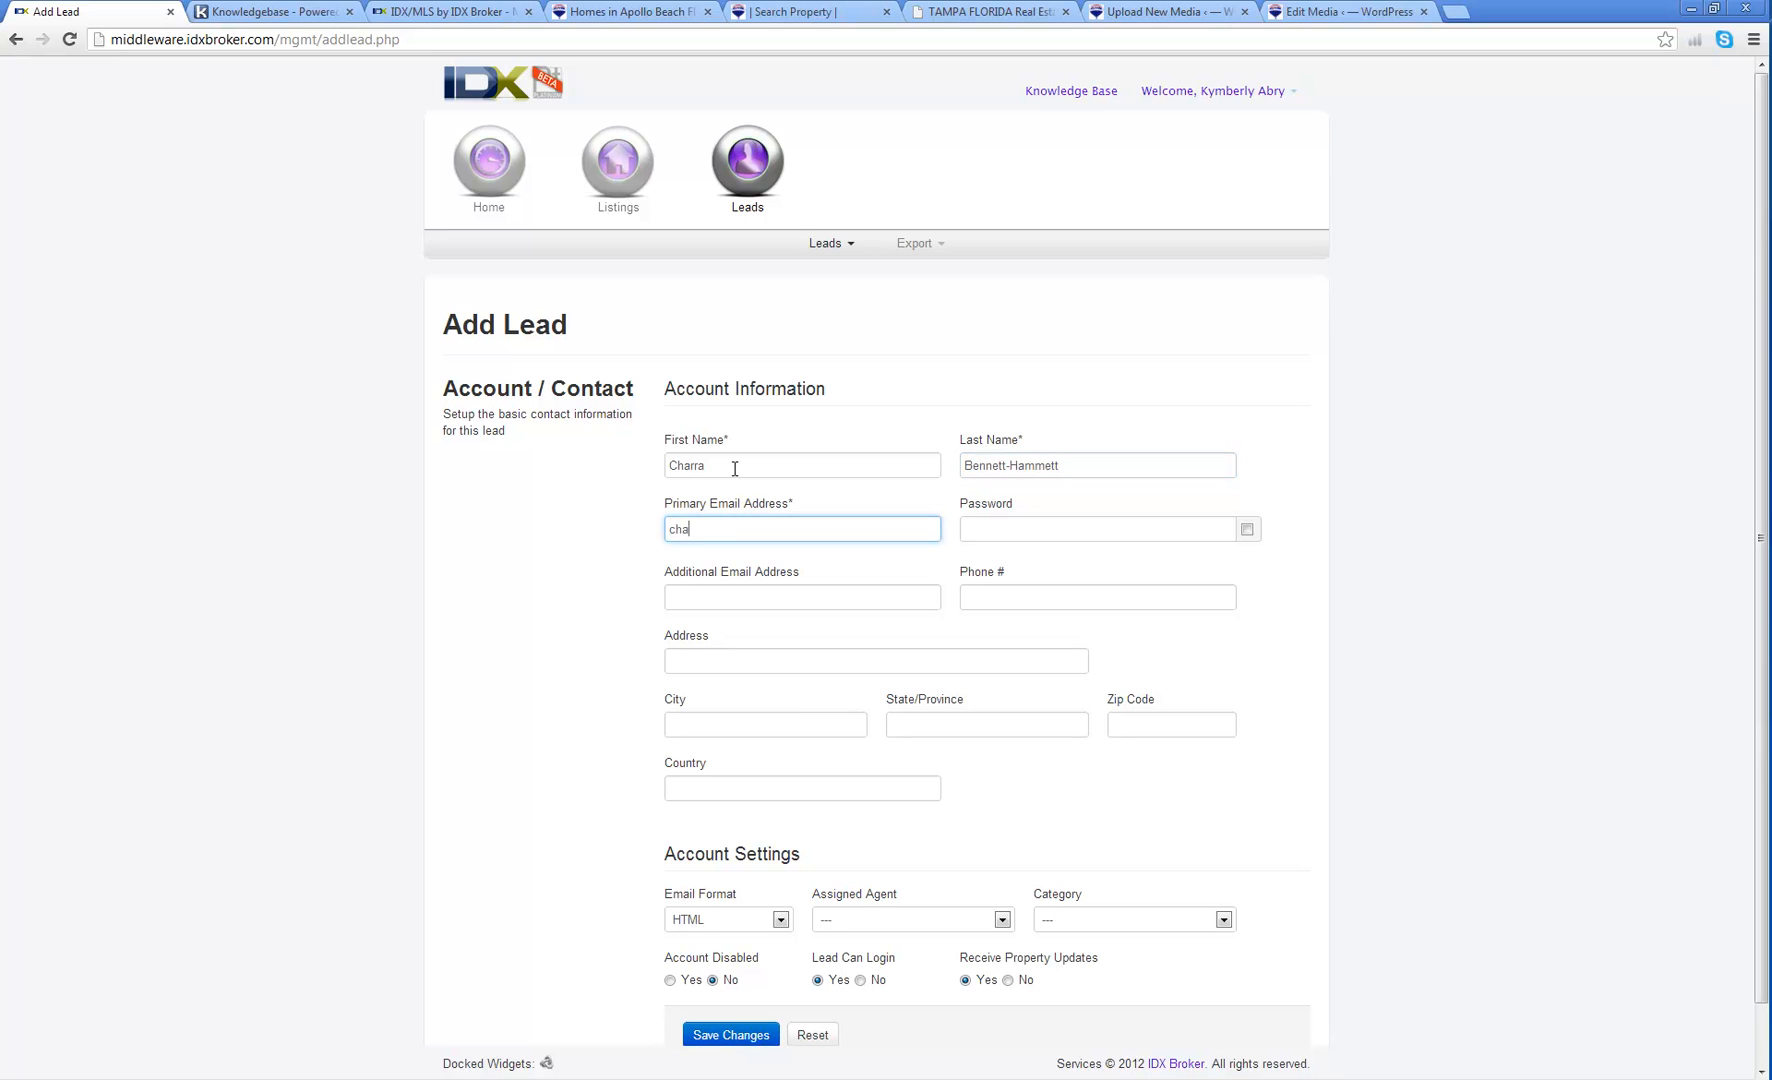
key(Tab)
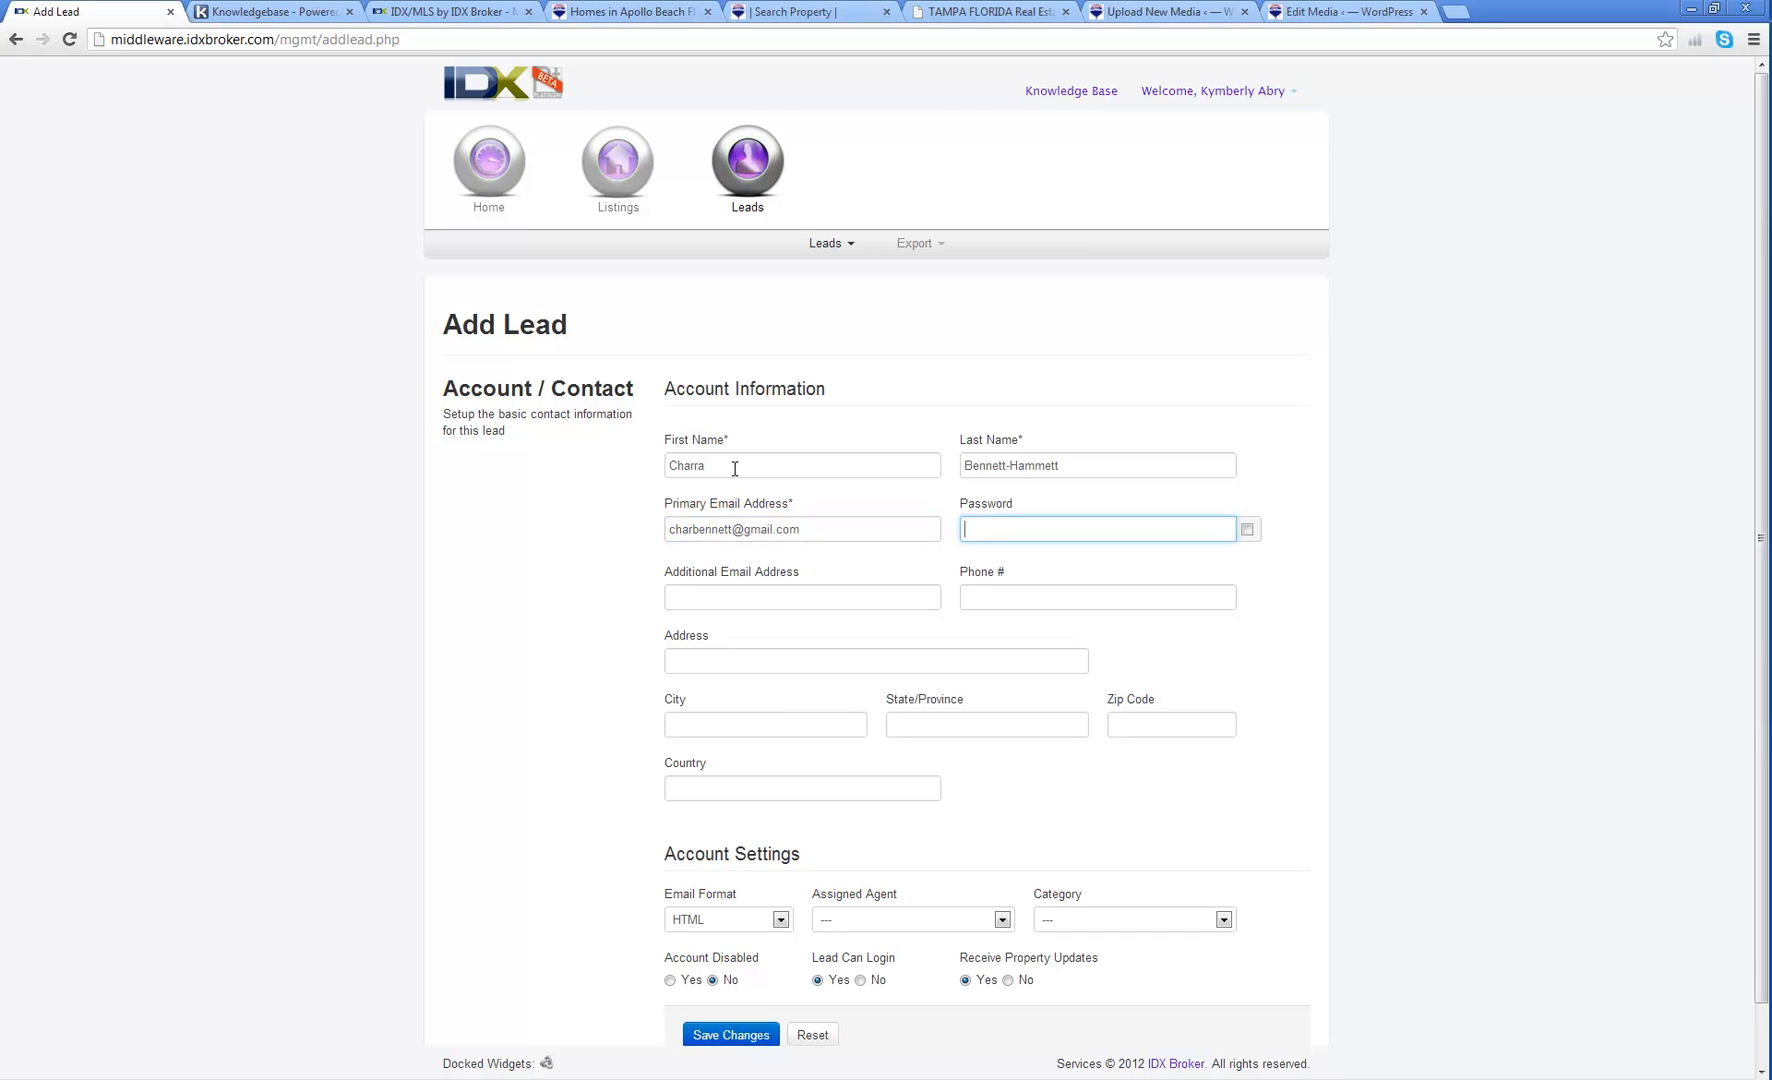
text(••••••••)
key(Tab)
Step: Fill in the lead's phone number, street address, city, state and zip code
key(Tab)
key(Tab)
key(Tab)
key(Tab)
text(Brooklyn)
key(Tab)
text(MI)
key(Tab)
text(49230)
key(Tab)
Step: Enter USA as the country and assign the lead to an agent
text(USA)
scroll(969, 378, down, 1)
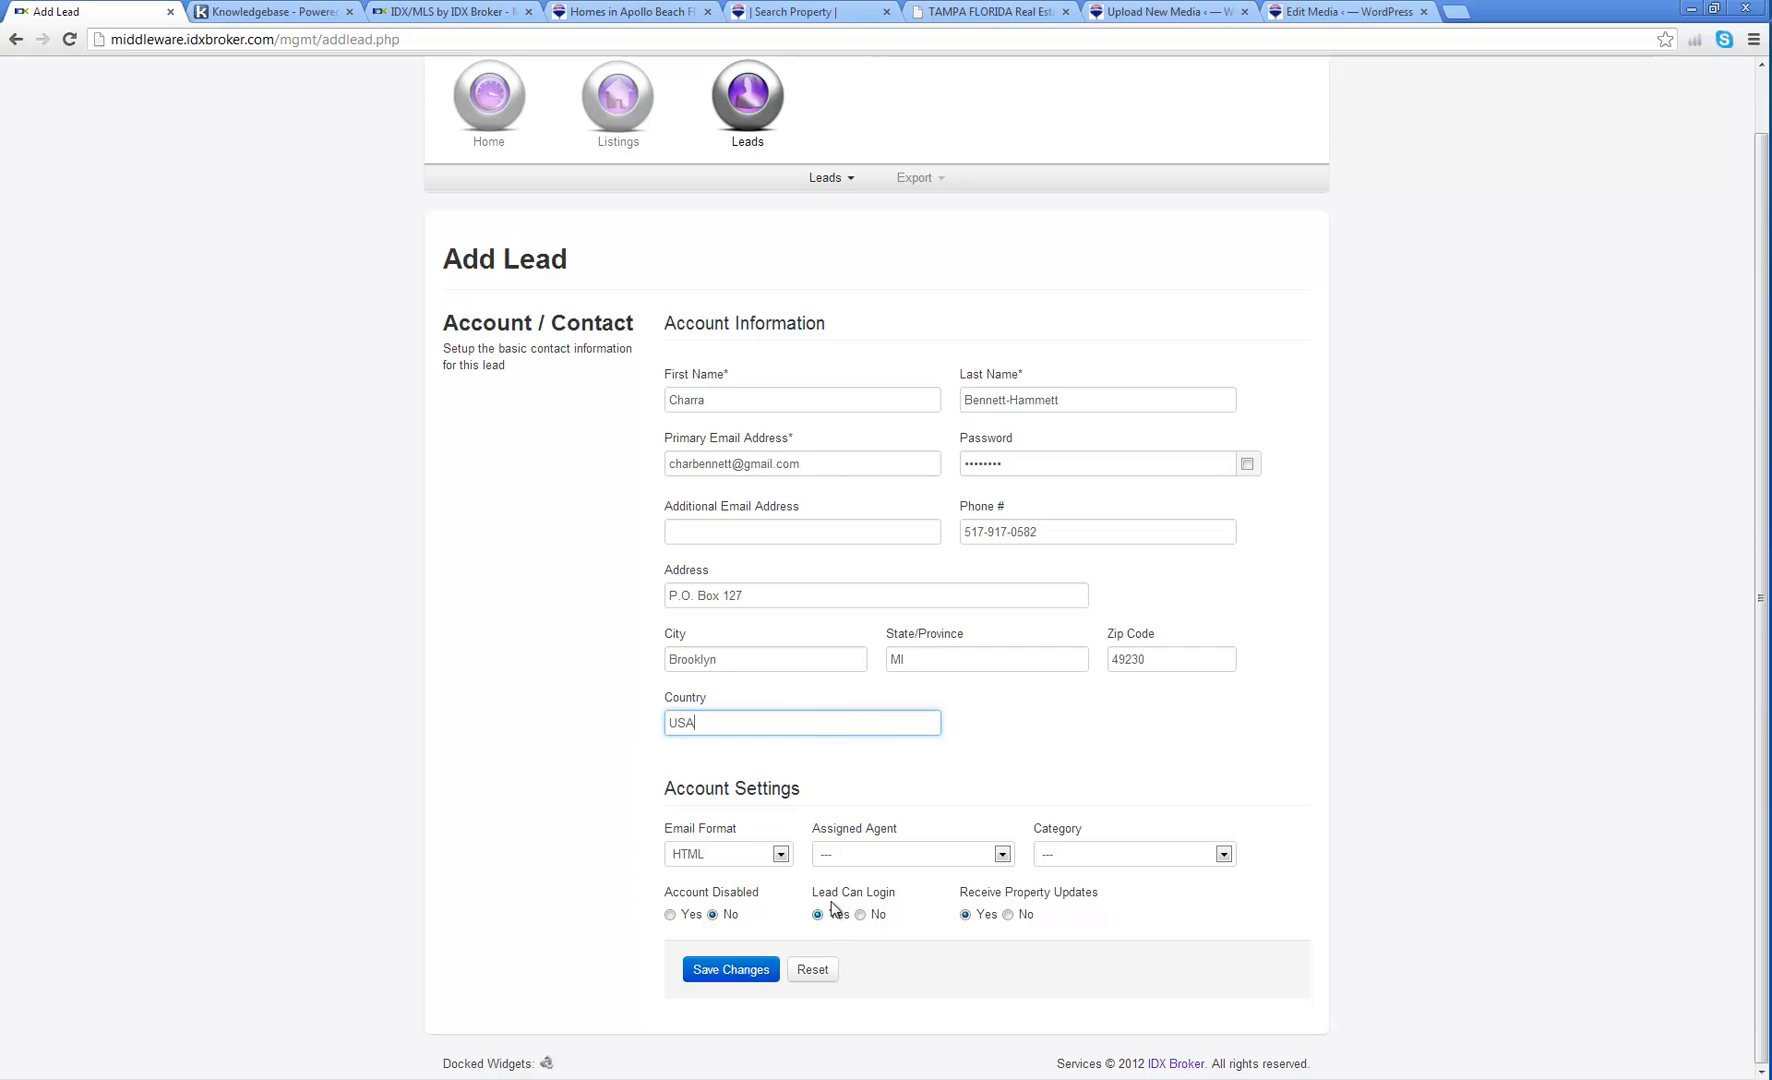
click(860, 858)
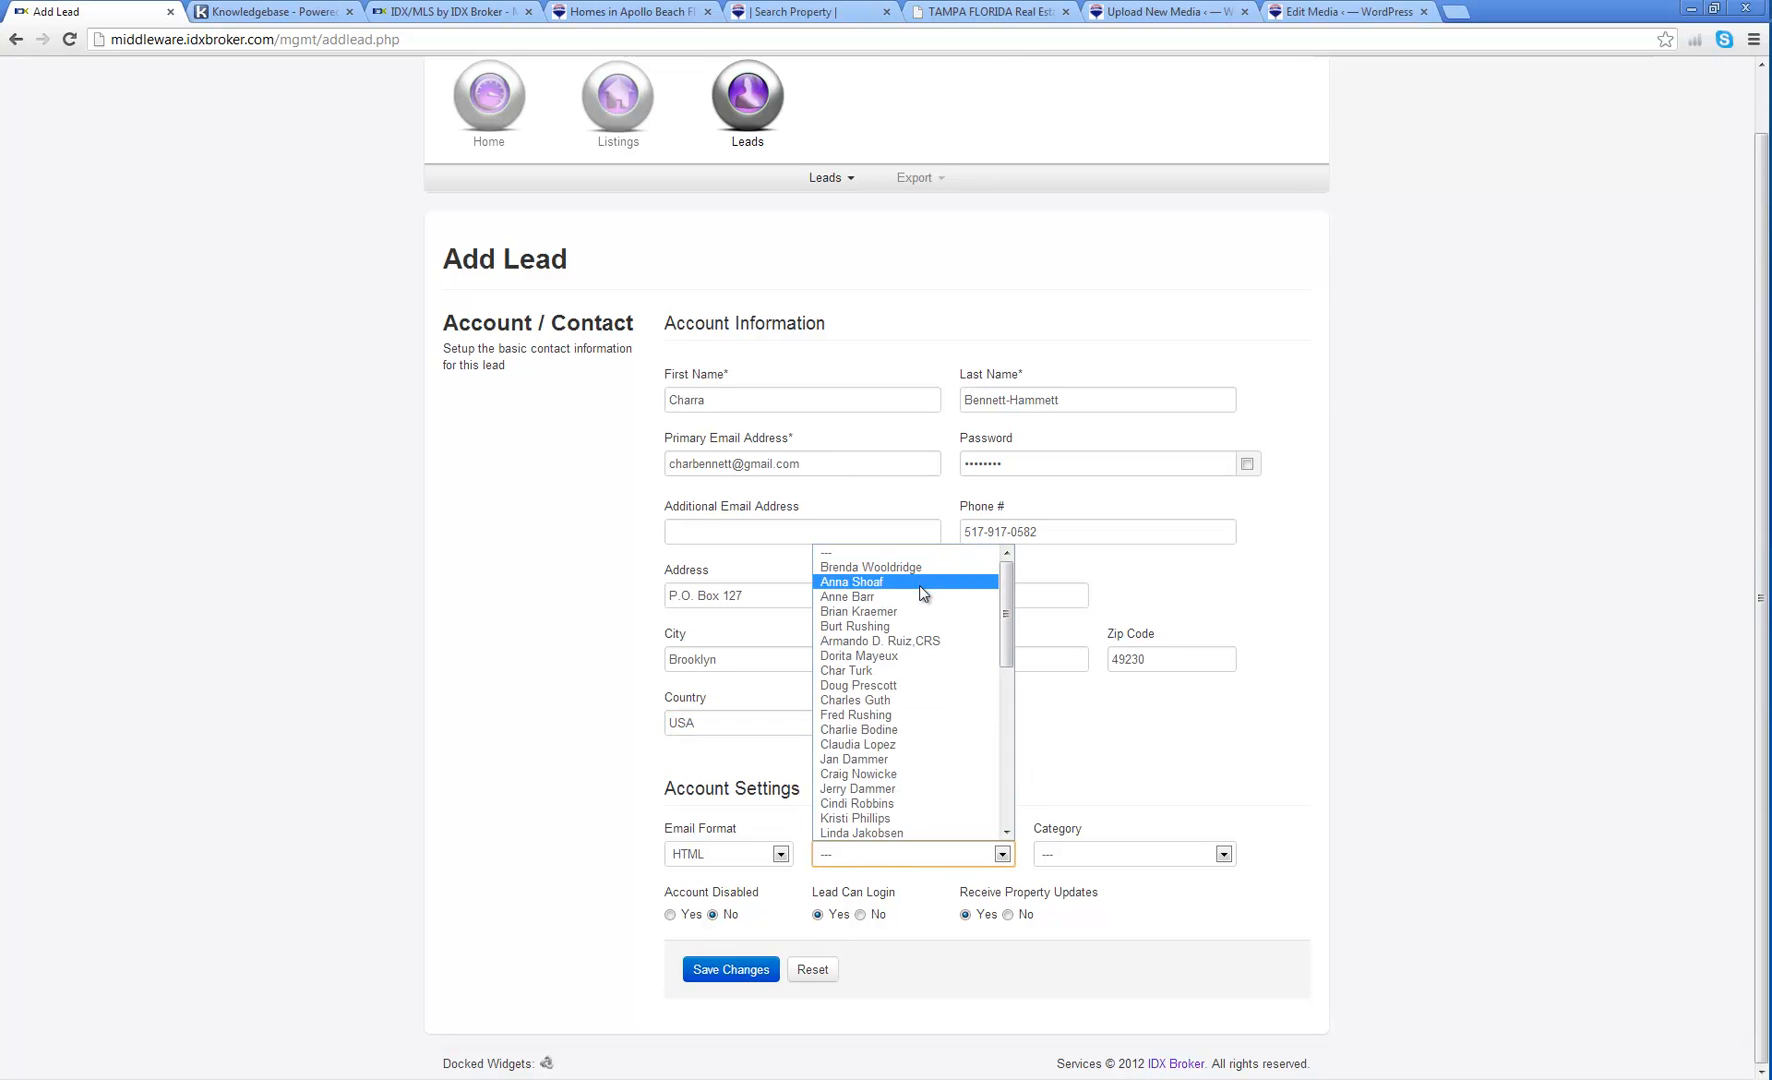
scroll(875, 721, down, 9)
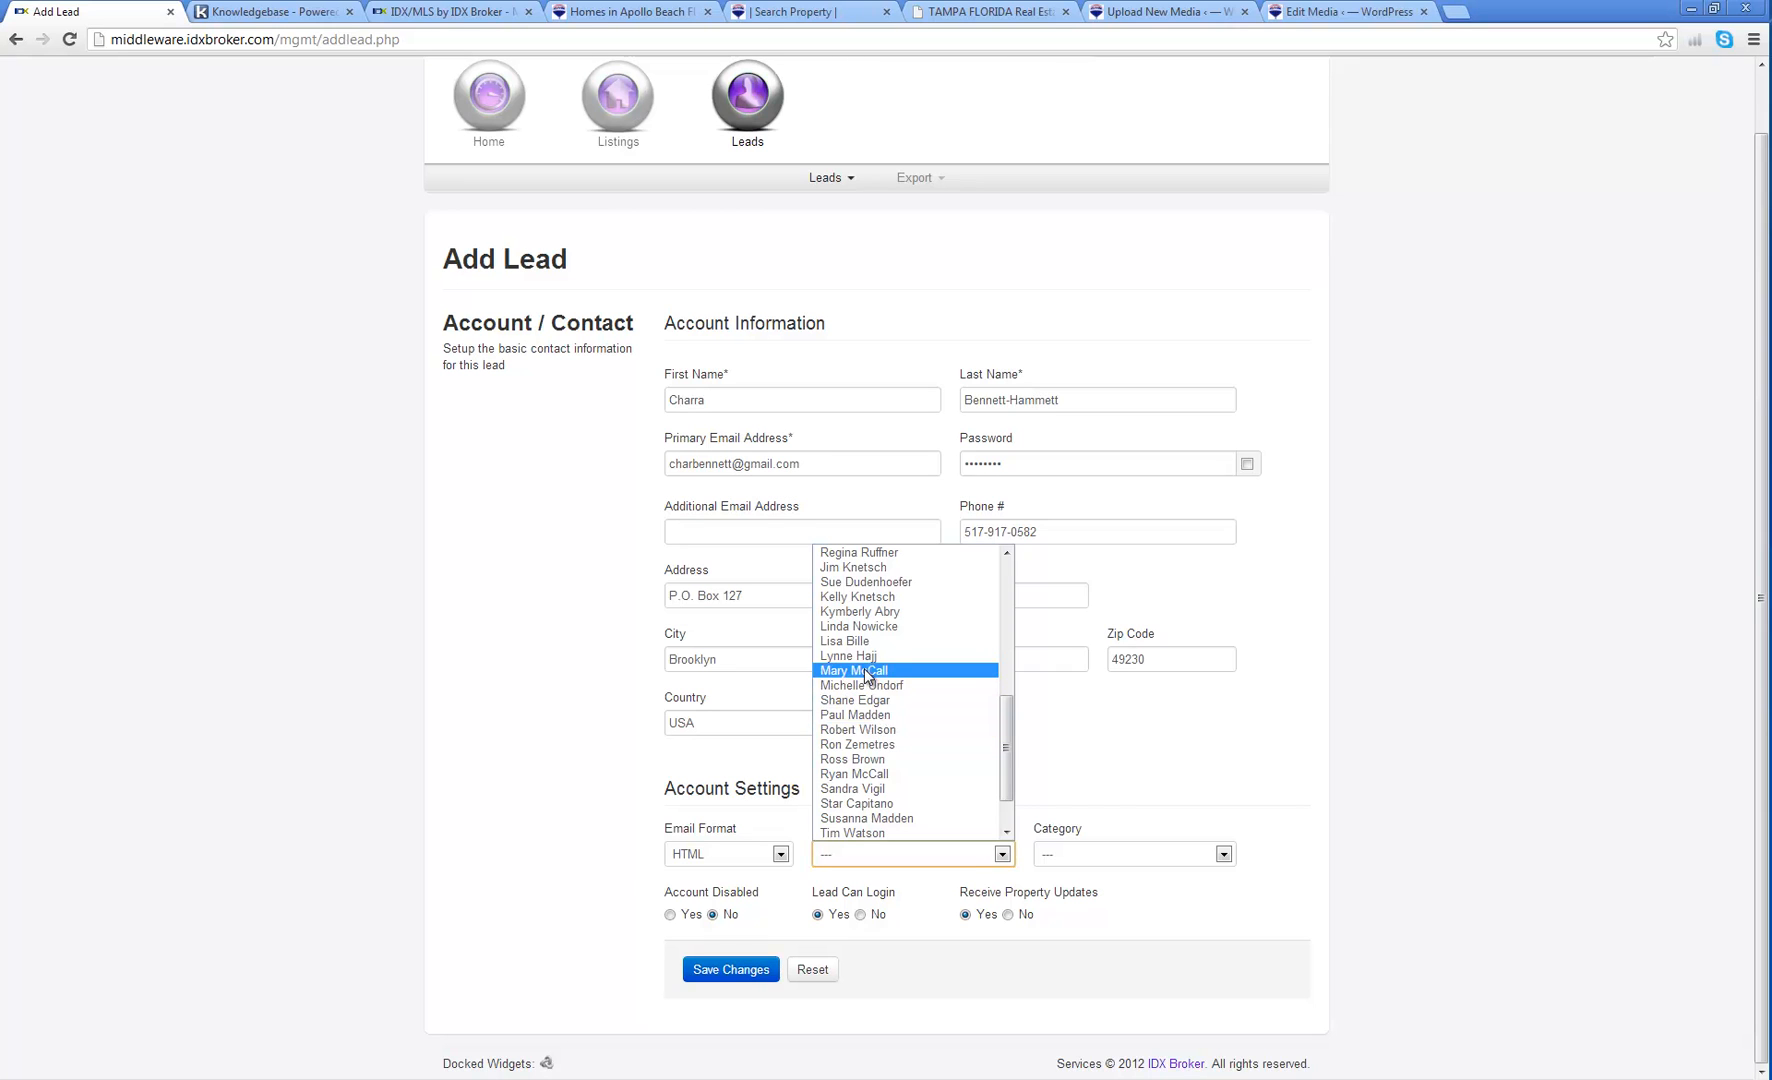
click(860, 612)
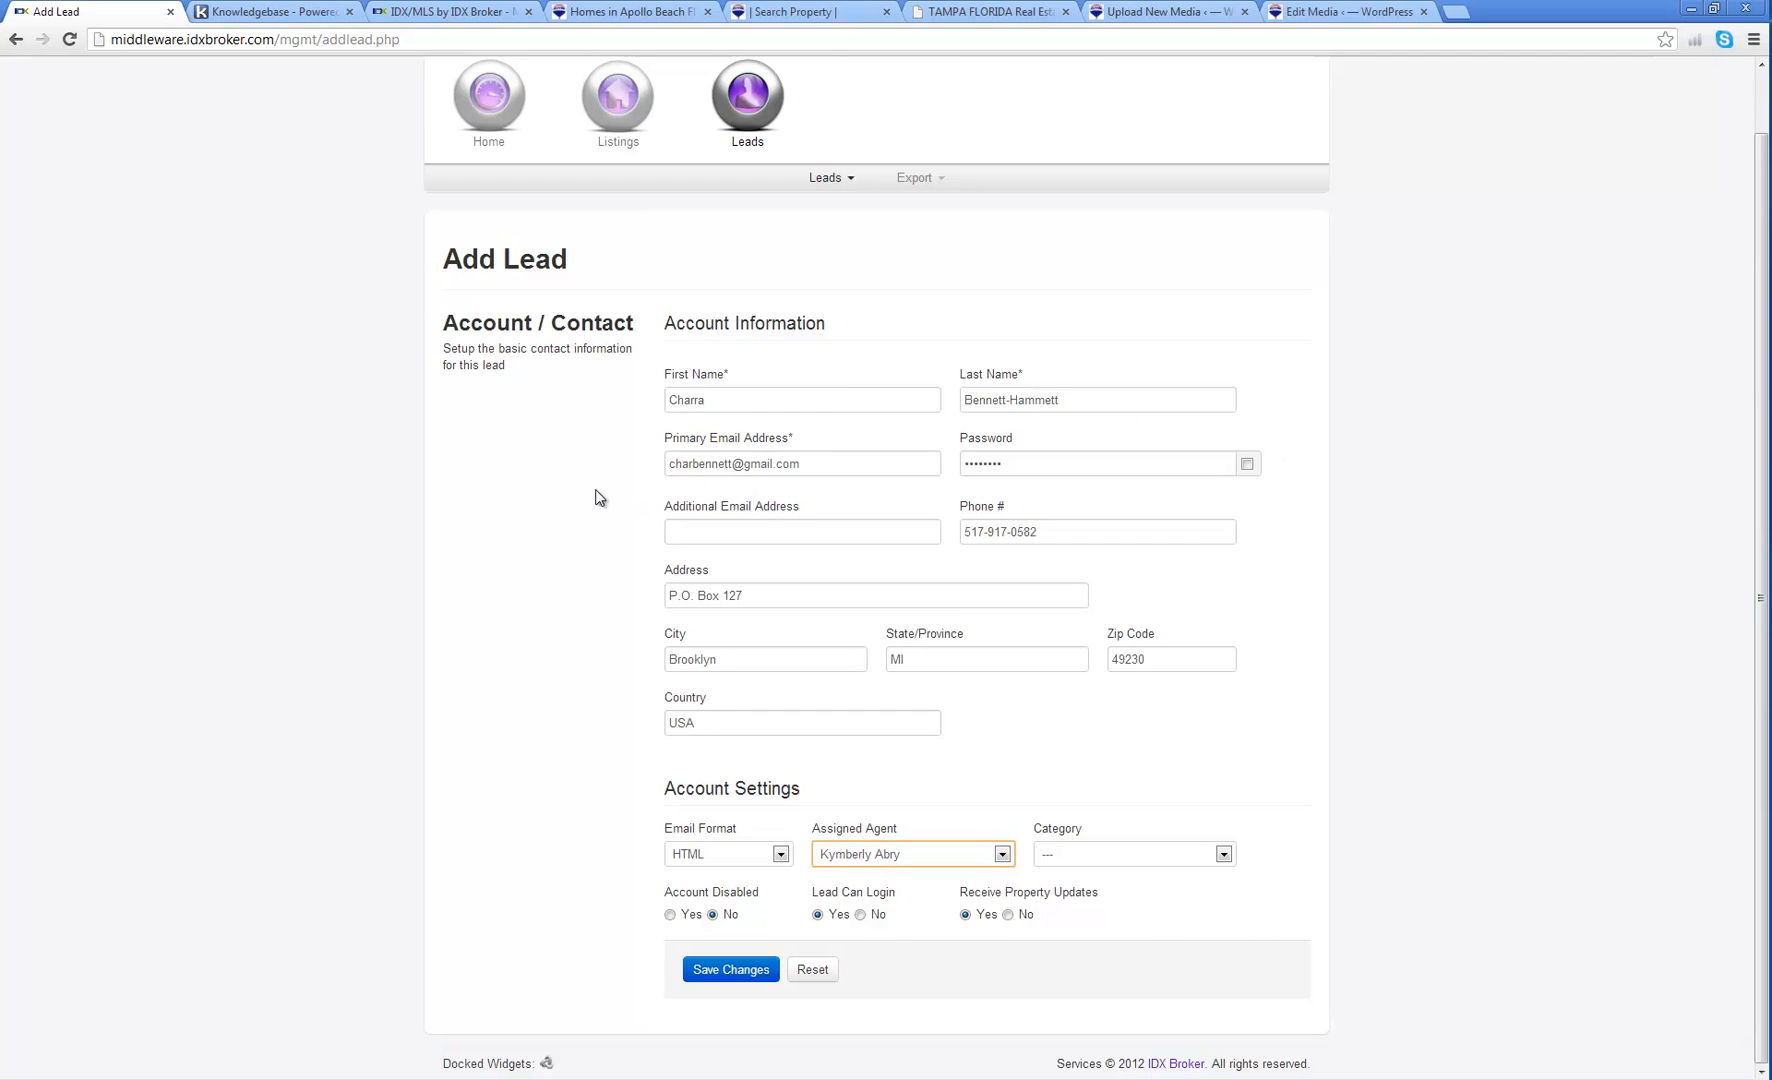
Step: Set the lead category to Buyer and save the new lead
click(1122, 860)
click(1116, 889)
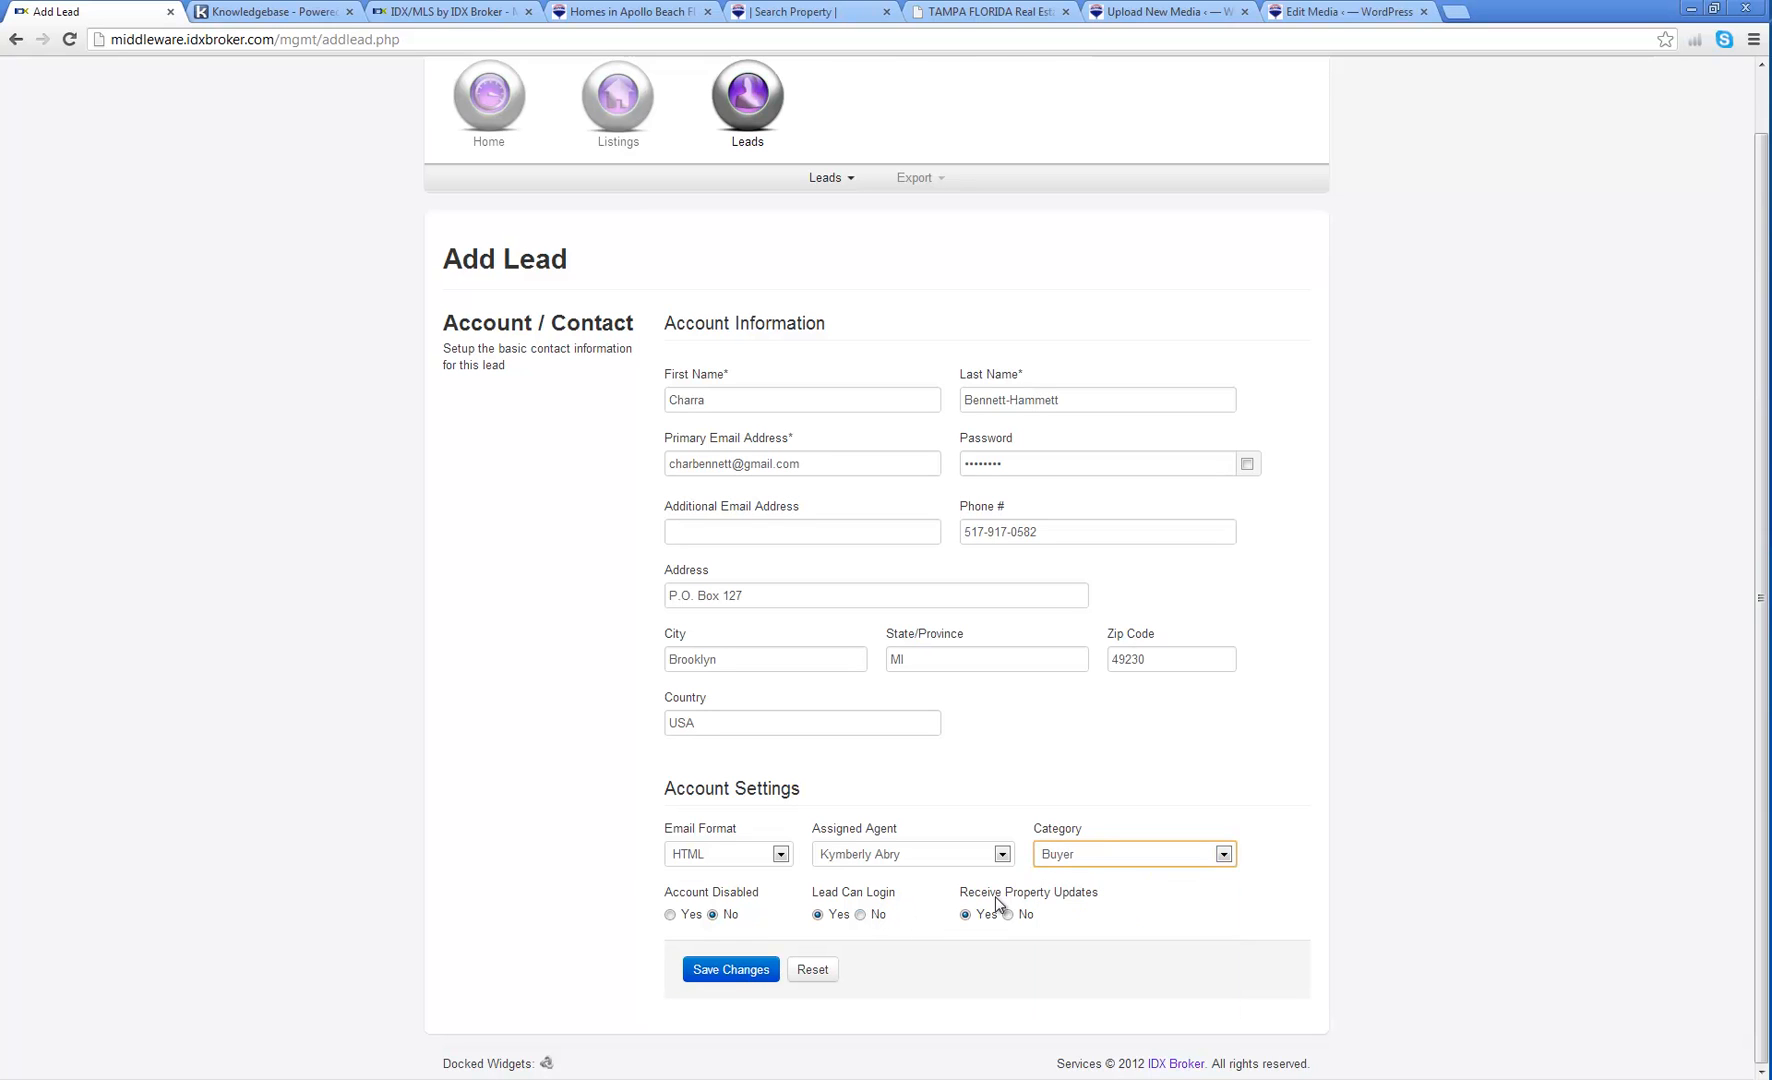
click(1076, 858)
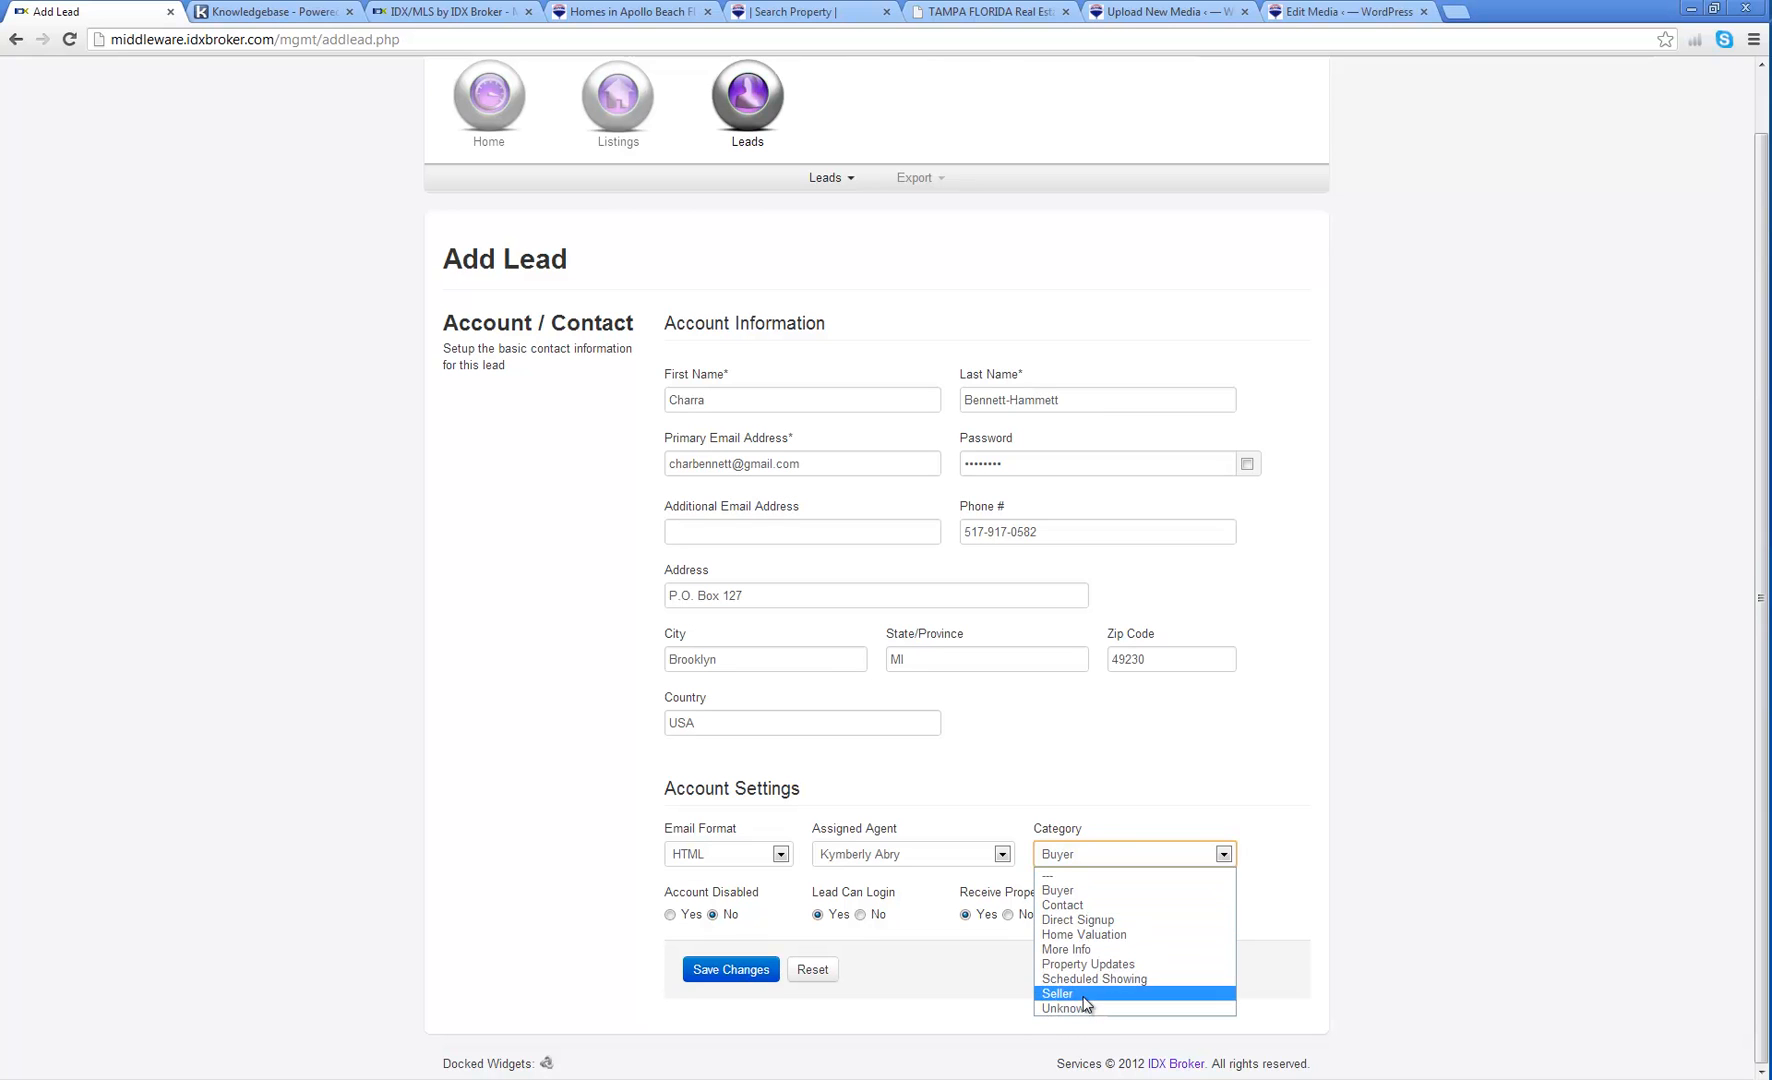
click(1095, 892)
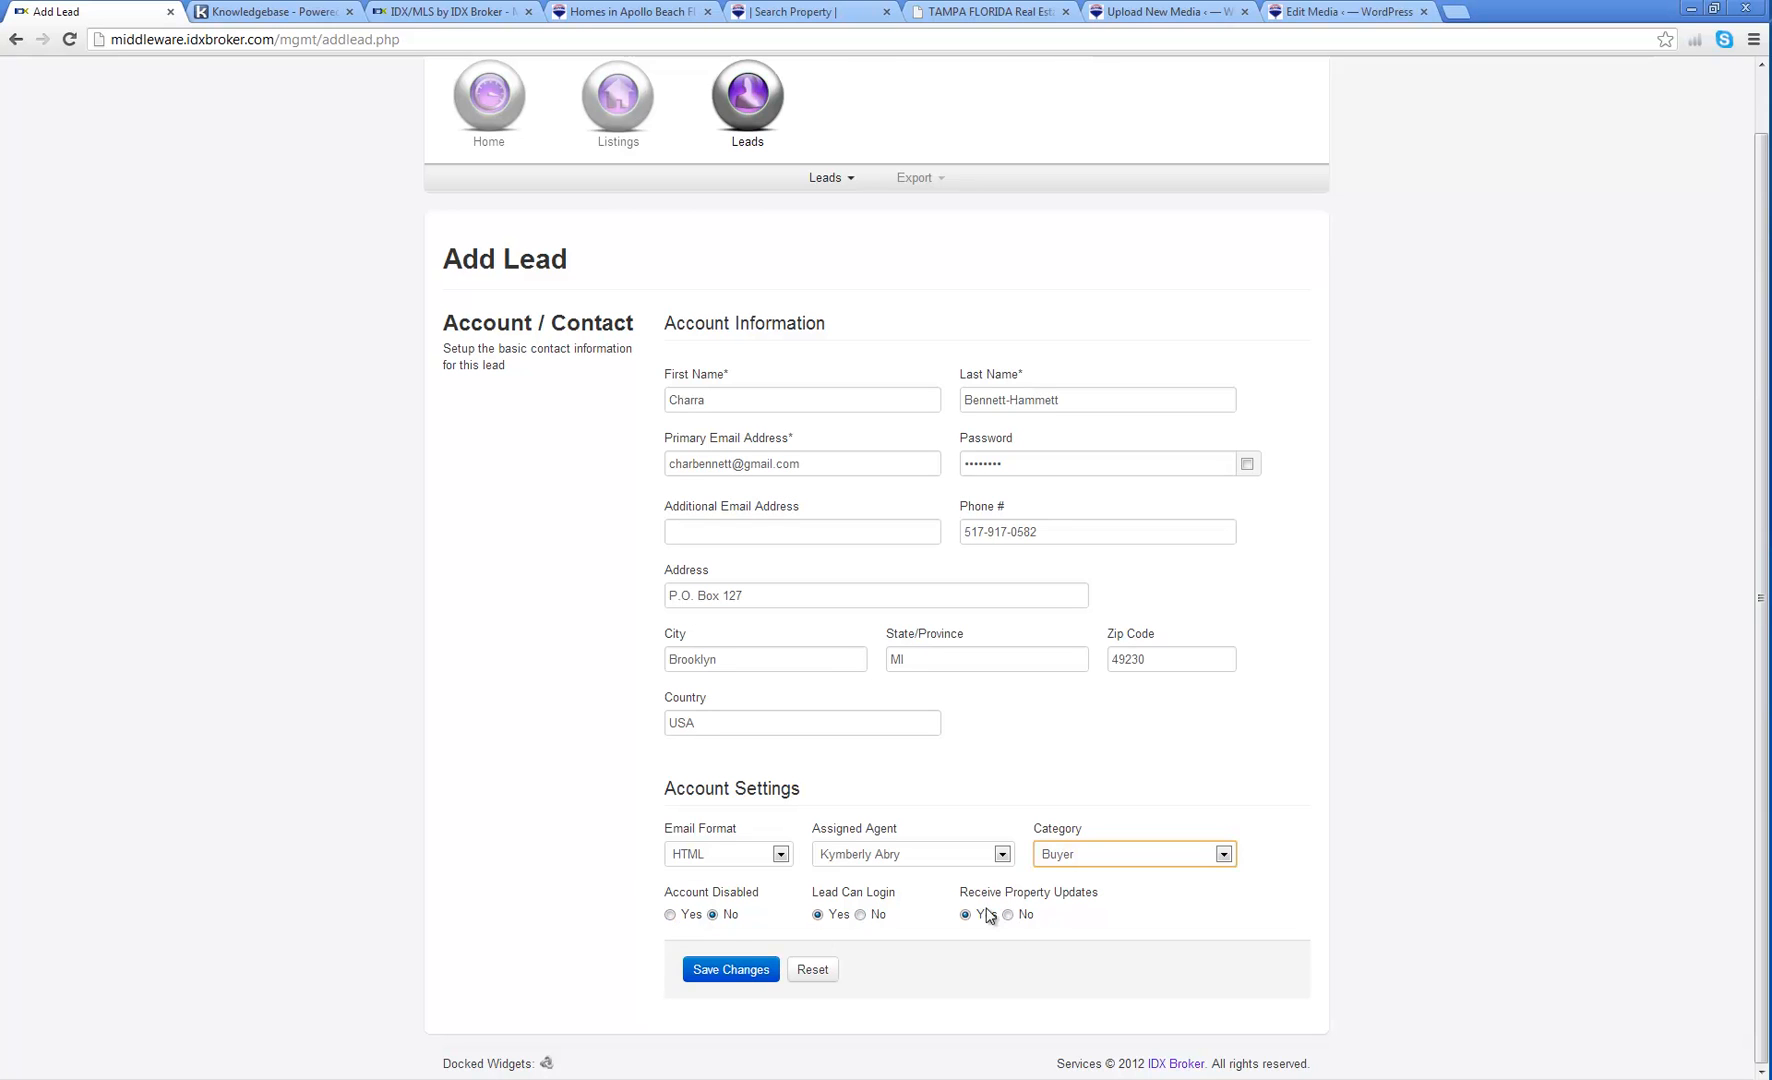
click(750, 972)
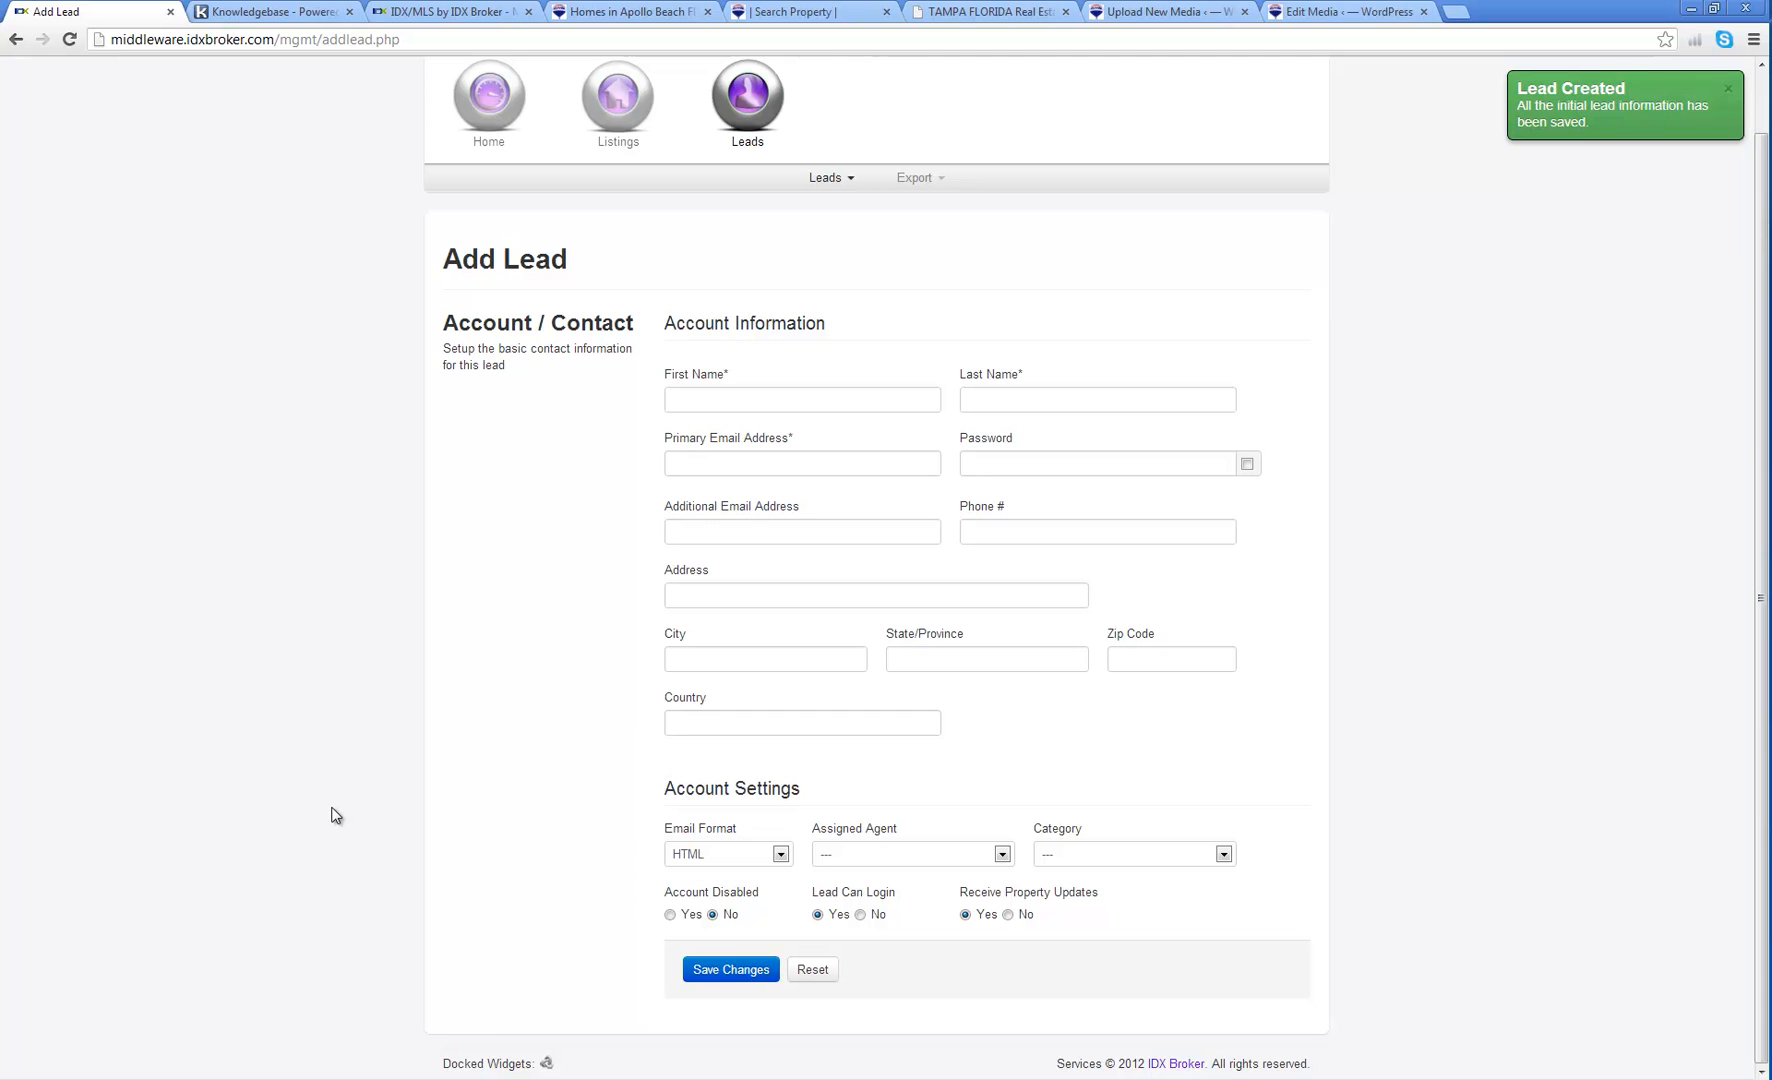
Step: Go to Leads > Manage and flag then unflag the new lead
click(842, 180)
click(837, 207)
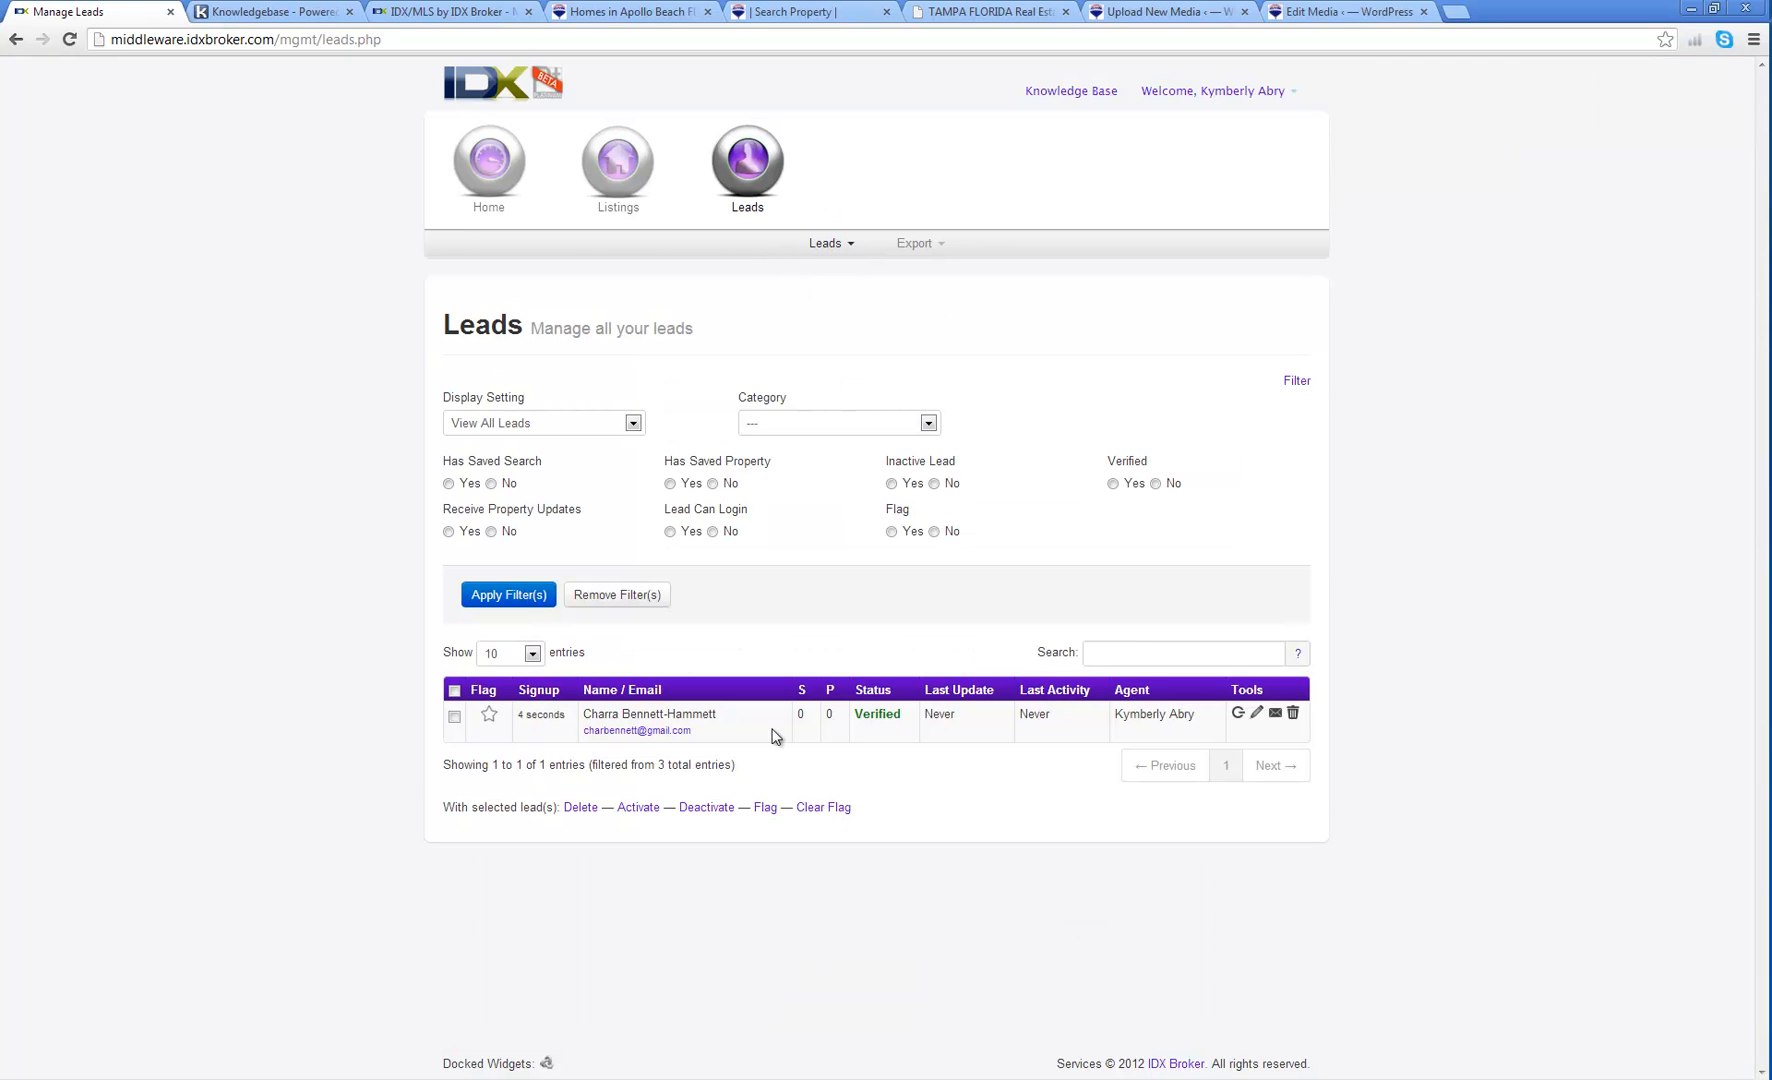
click(489, 716)
click(490, 717)
Step: Review the new lead's Property Updates and Saved Properties, which are empty, then return to Lead Data
click(1257, 715)
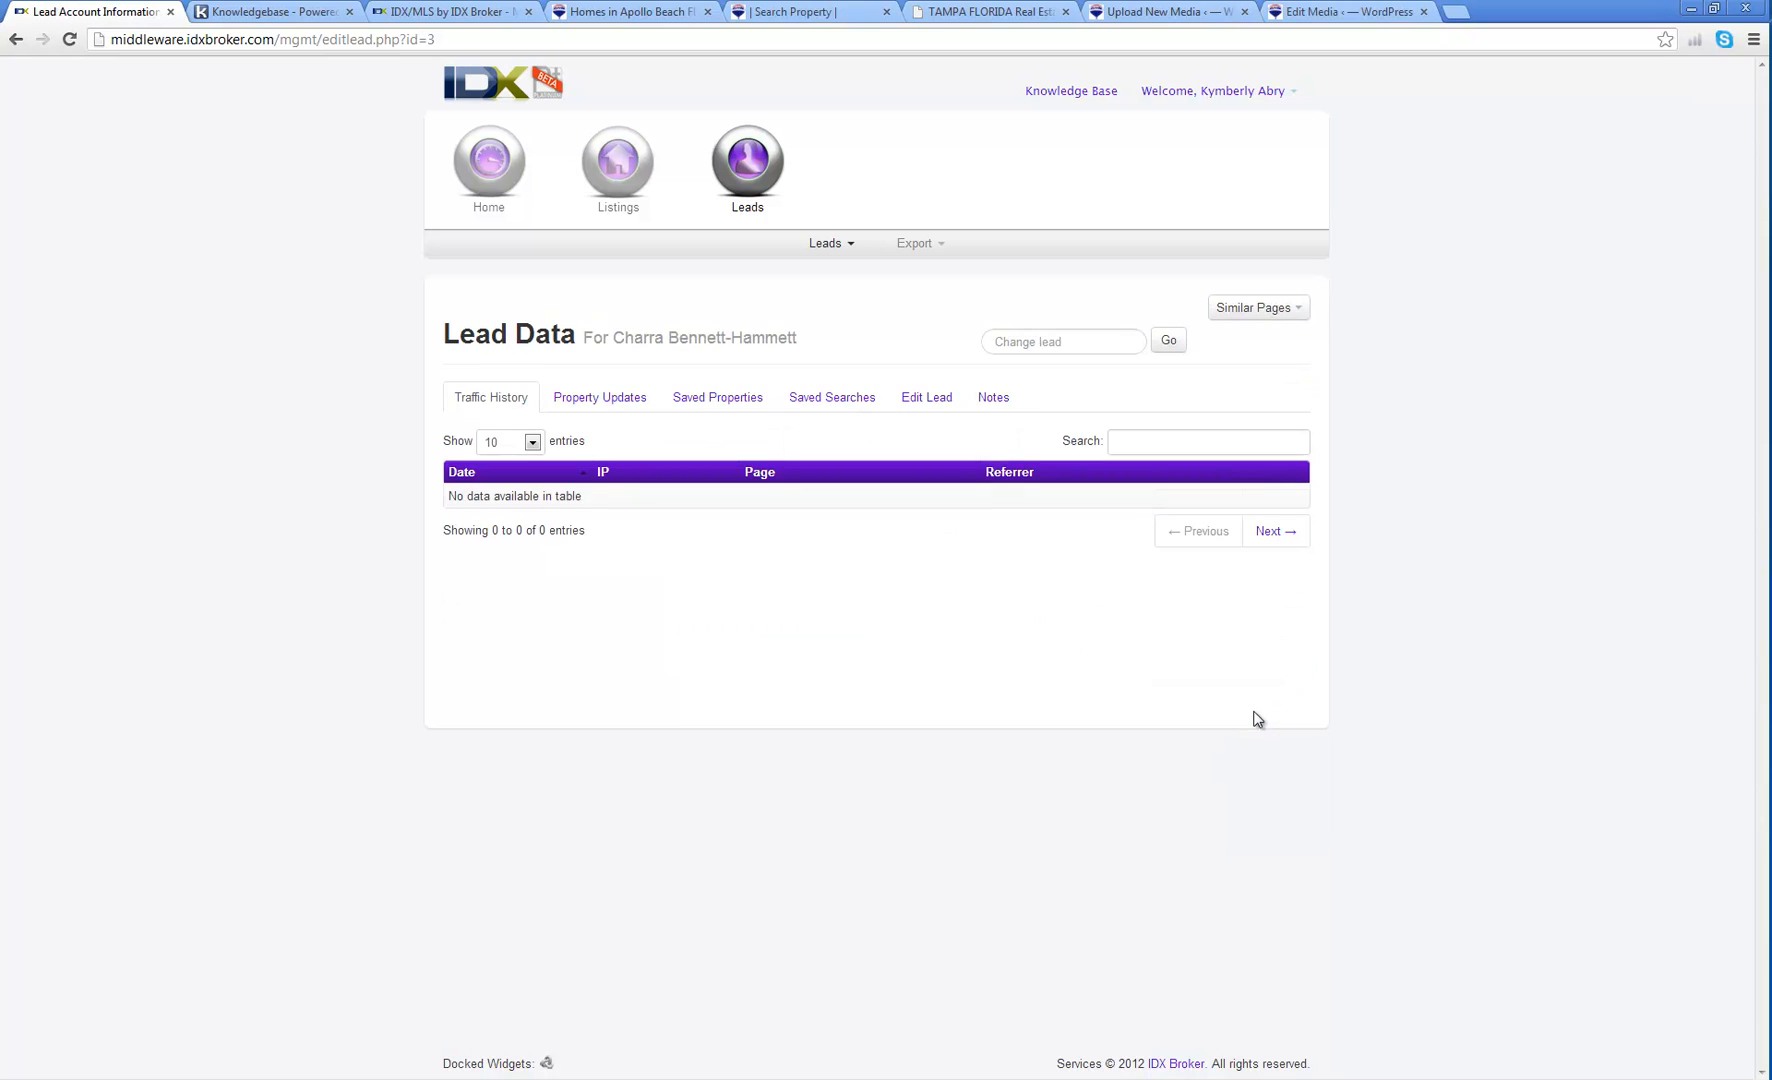
click(597, 404)
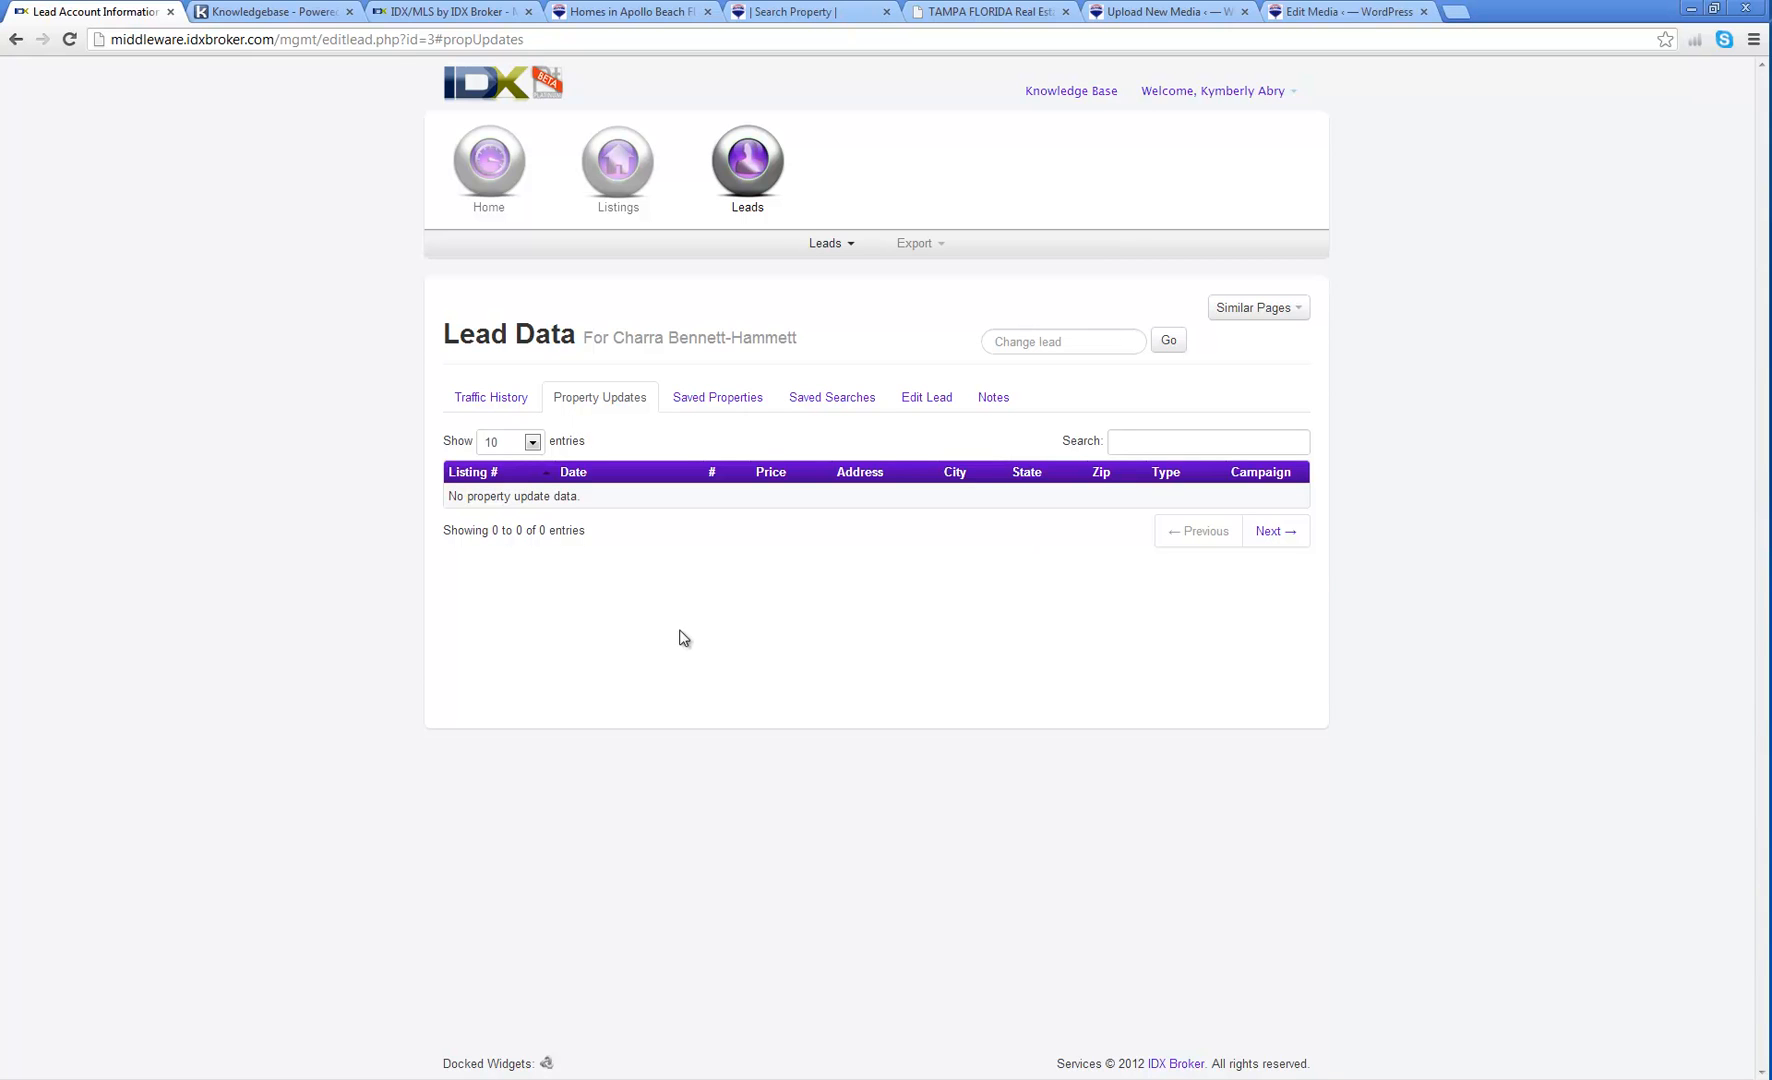
click(736, 398)
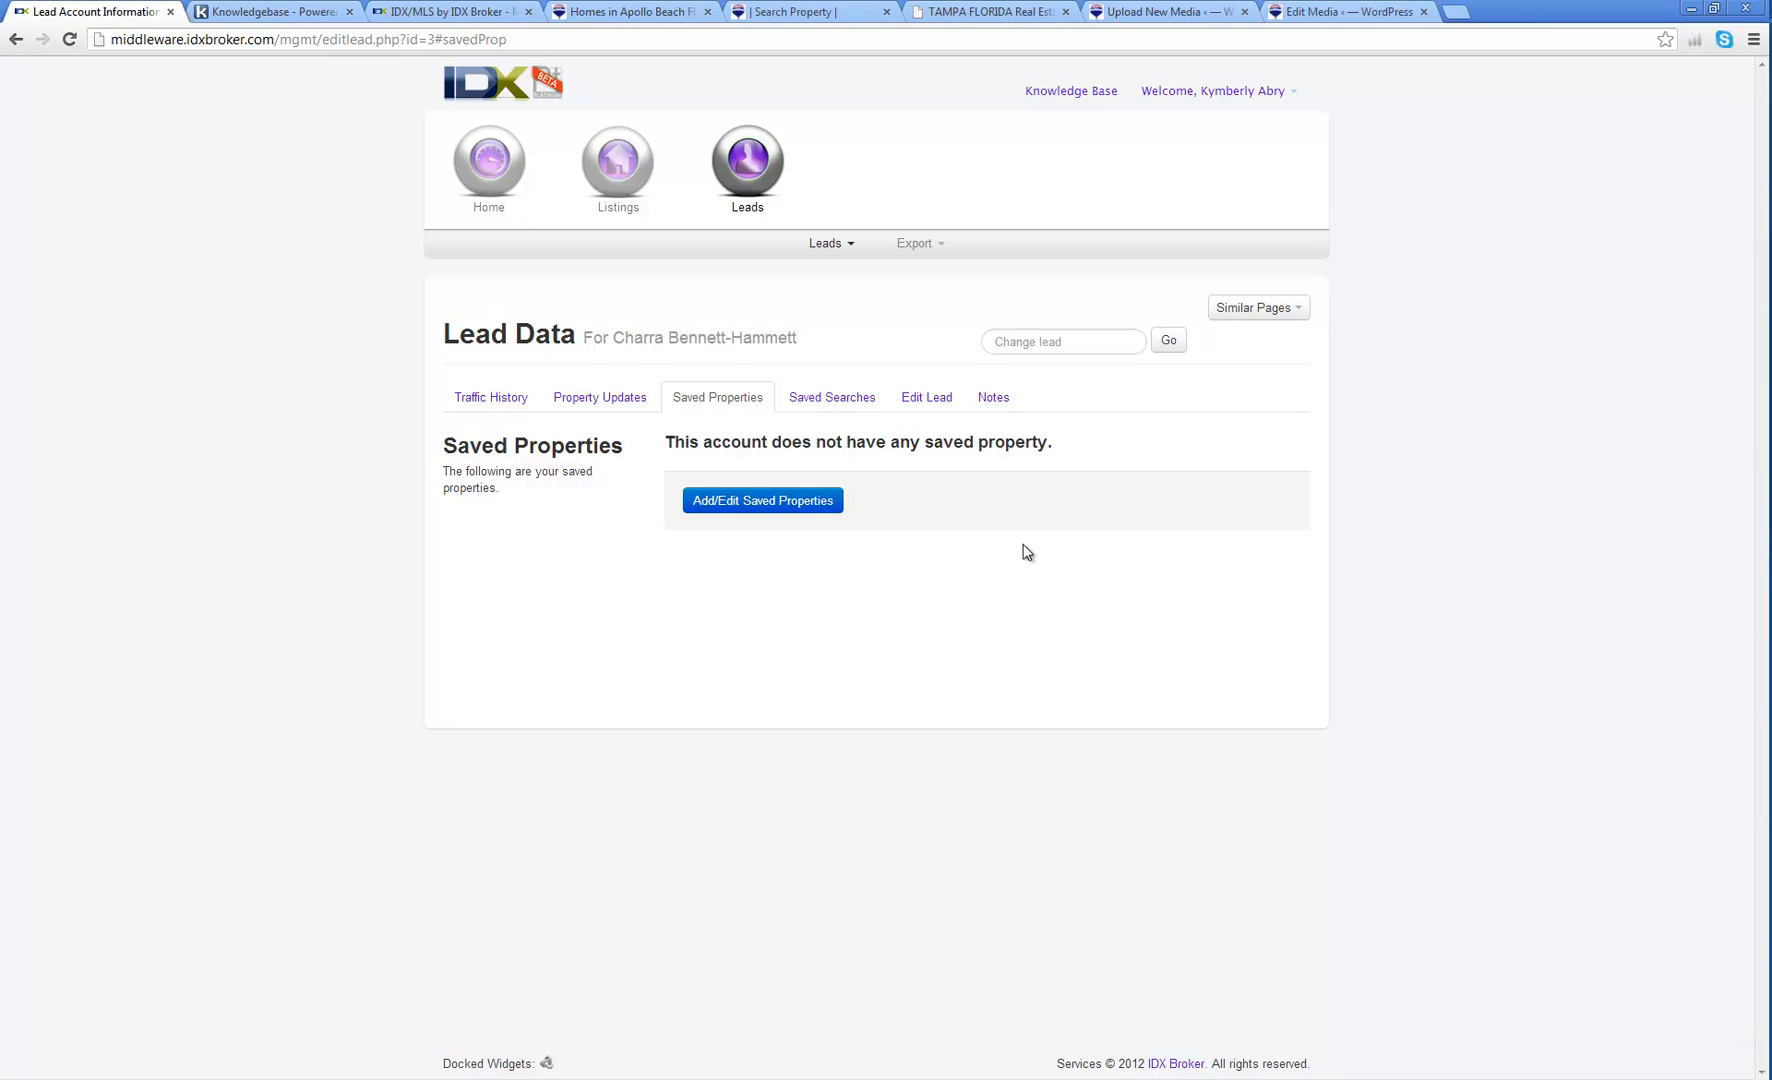
click(737, 503)
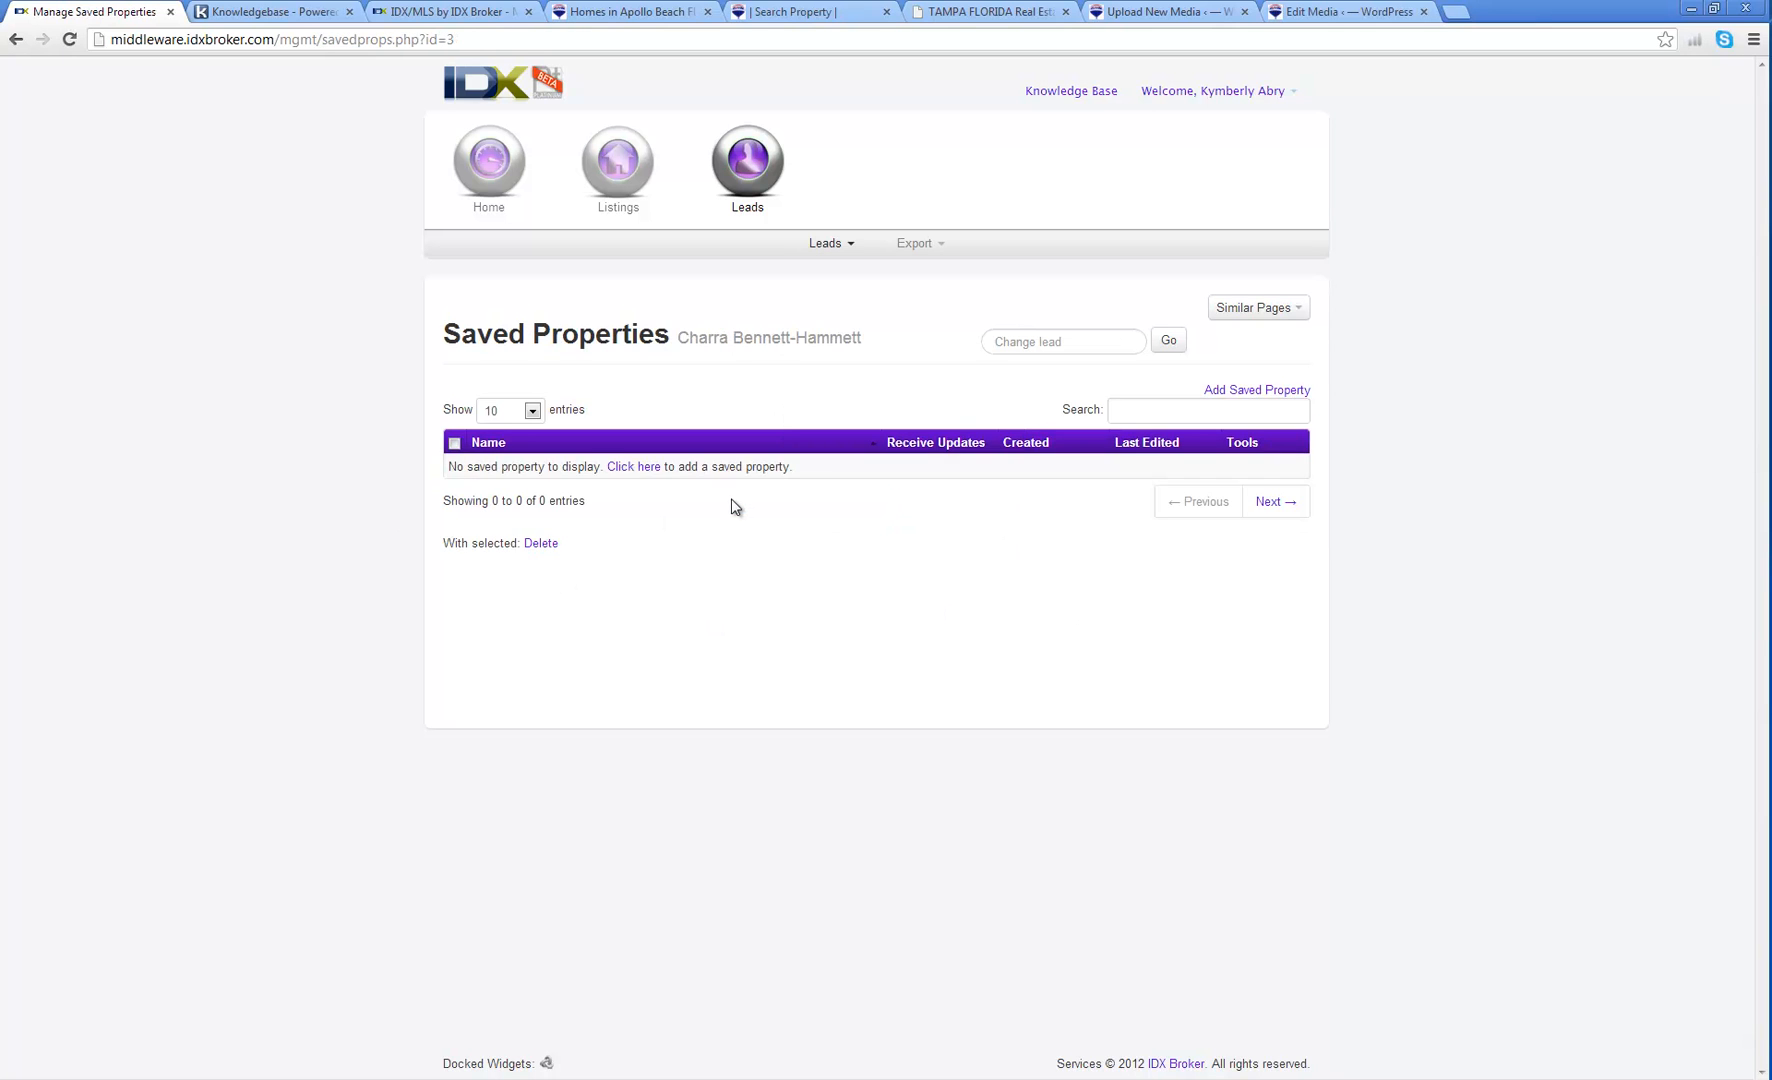
click(635, 472)
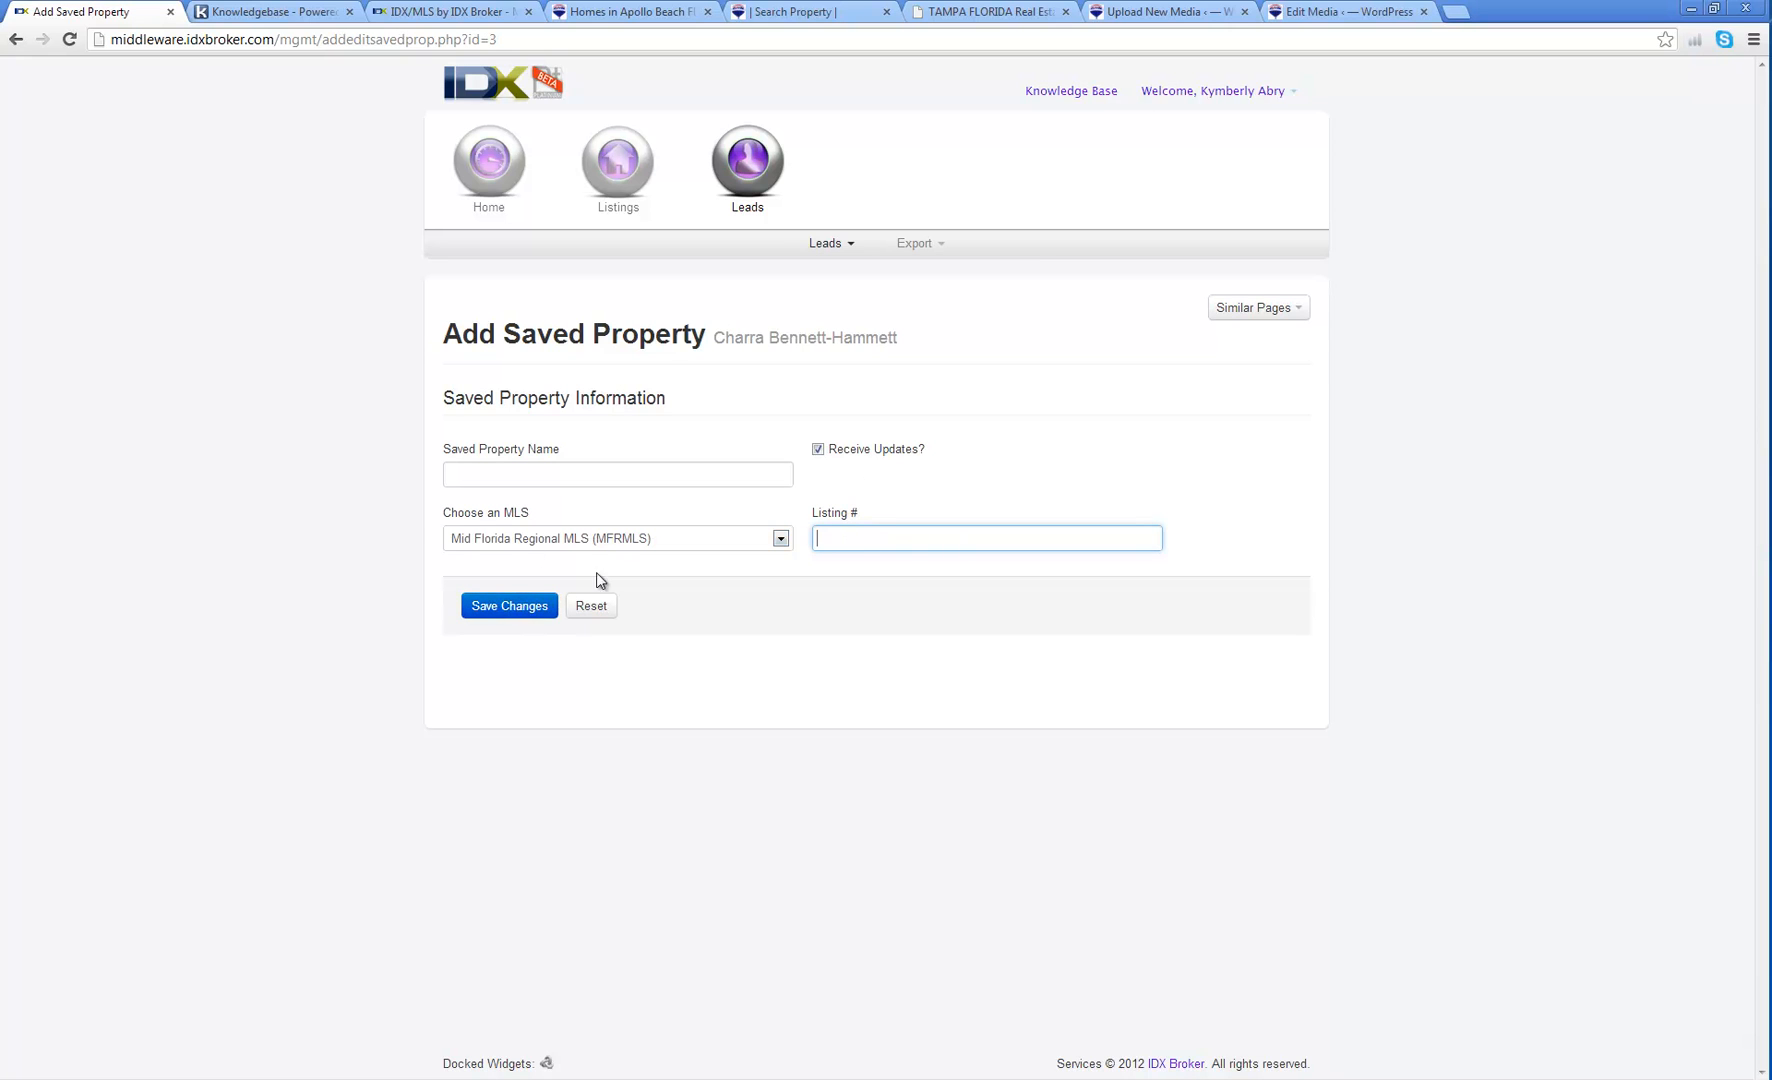
click(16, 40)
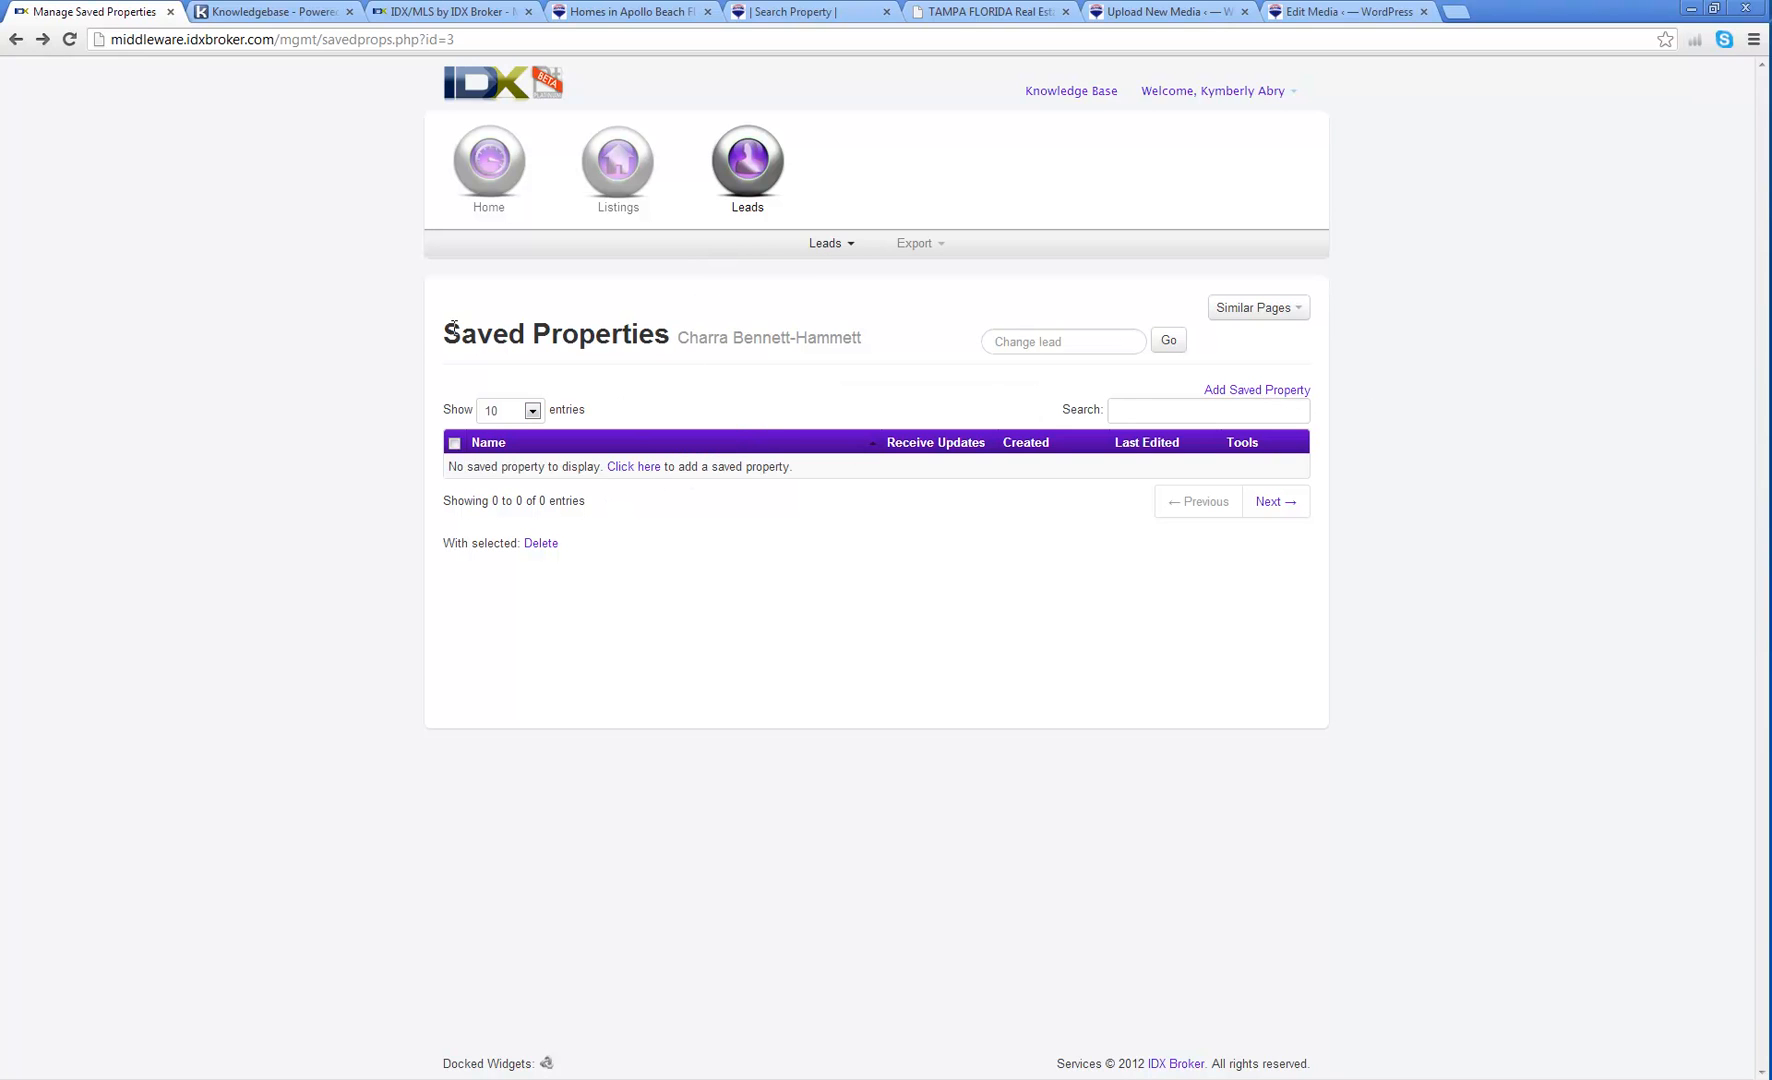
click(15, 42)
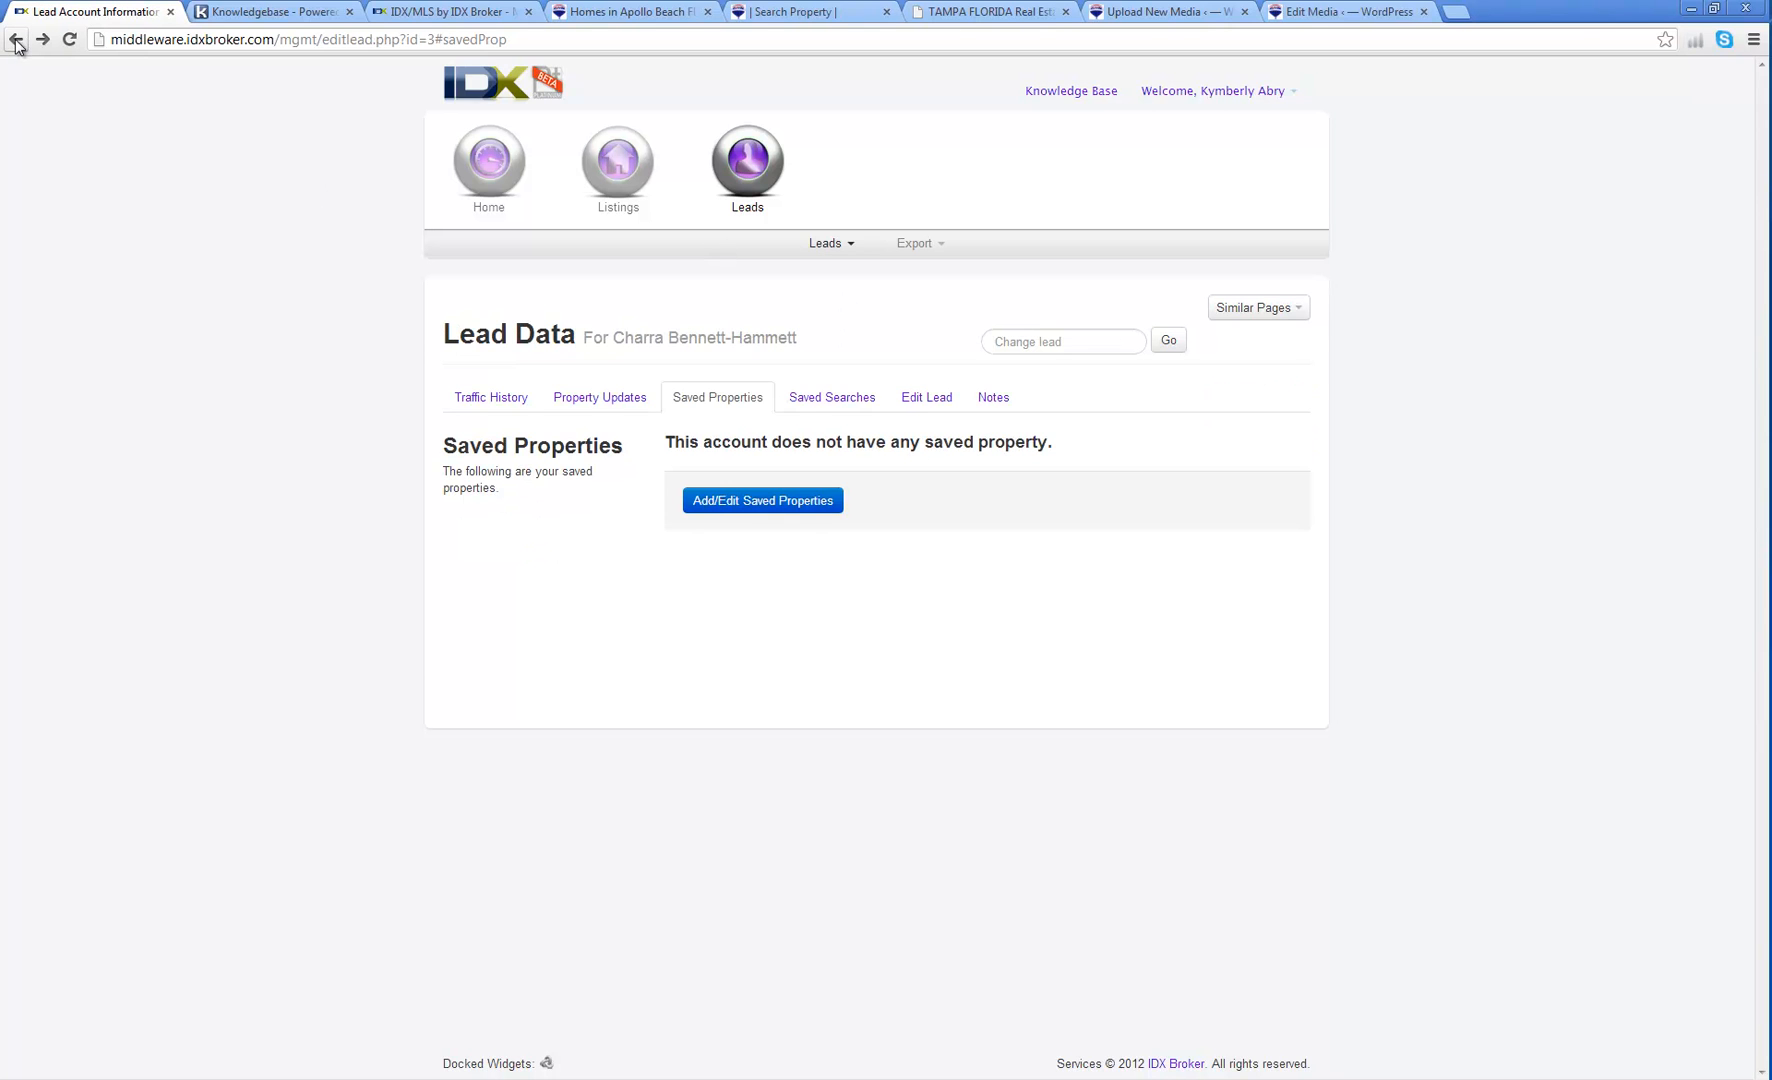
Step: Add a saved search for the lead based on the Homes search page
click(792, 396)
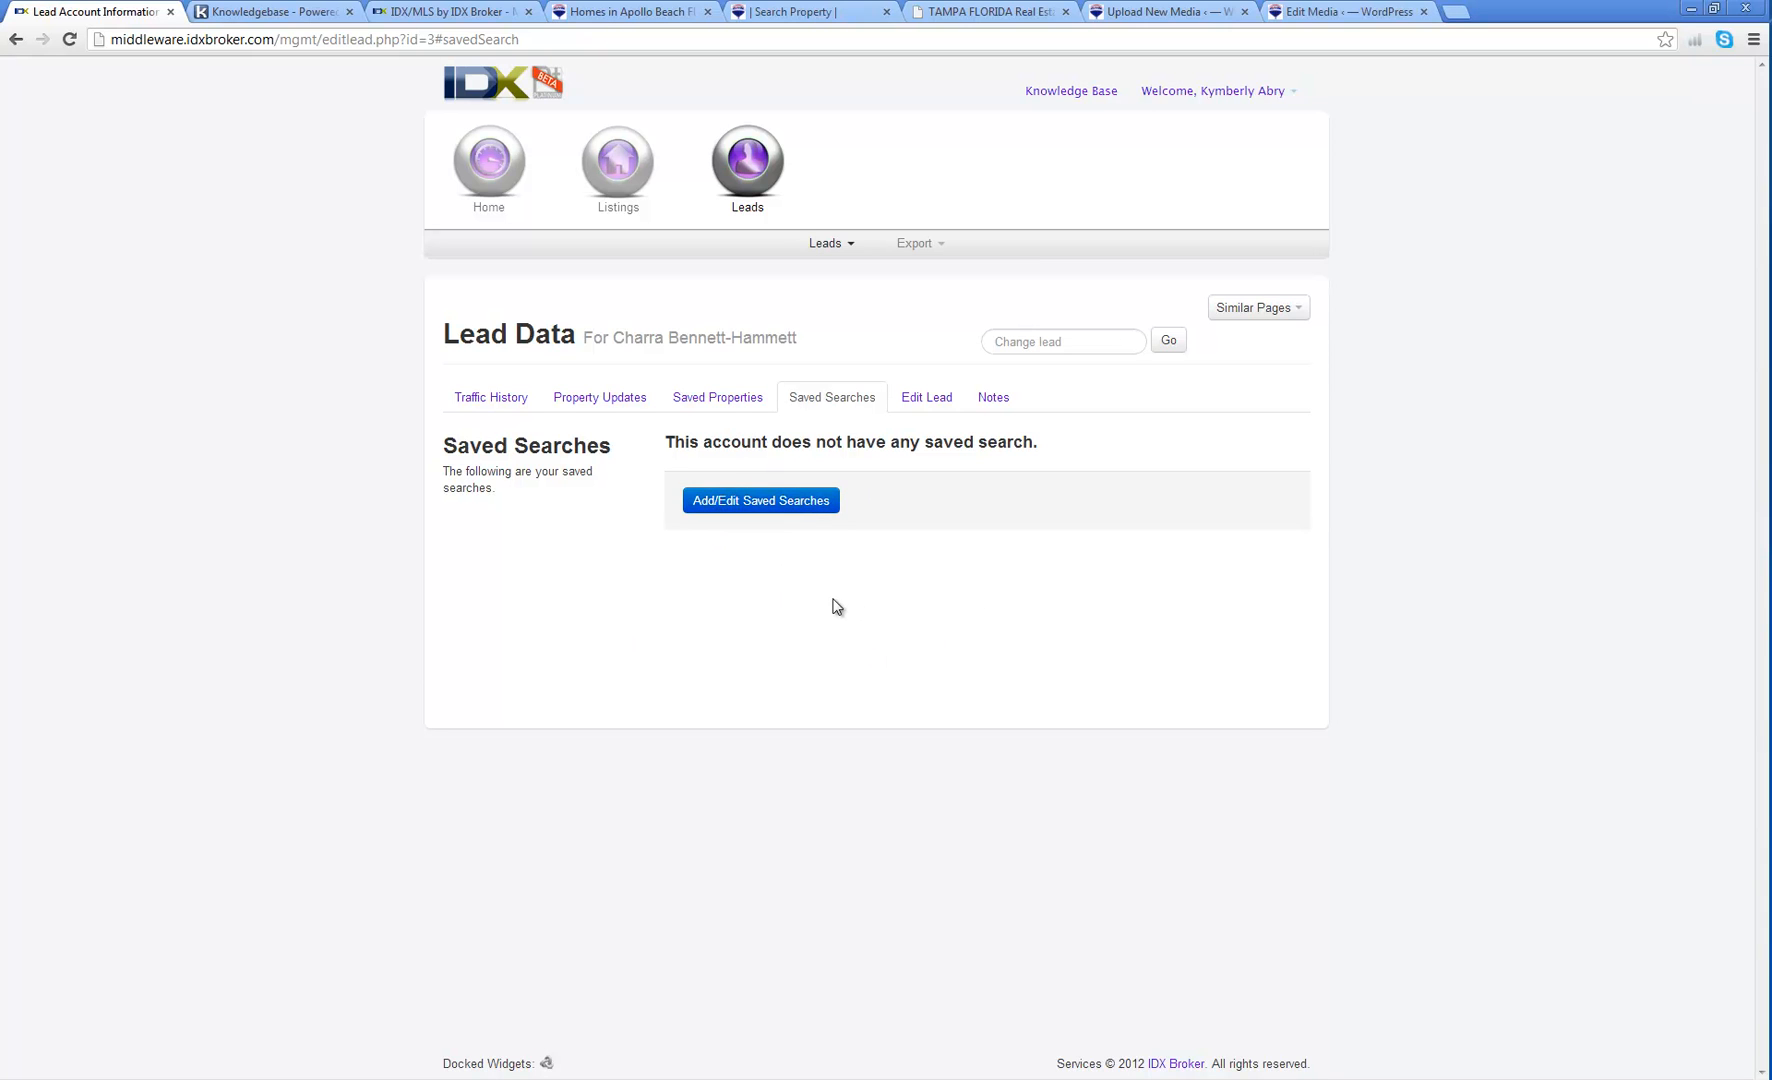
click(768, 503)
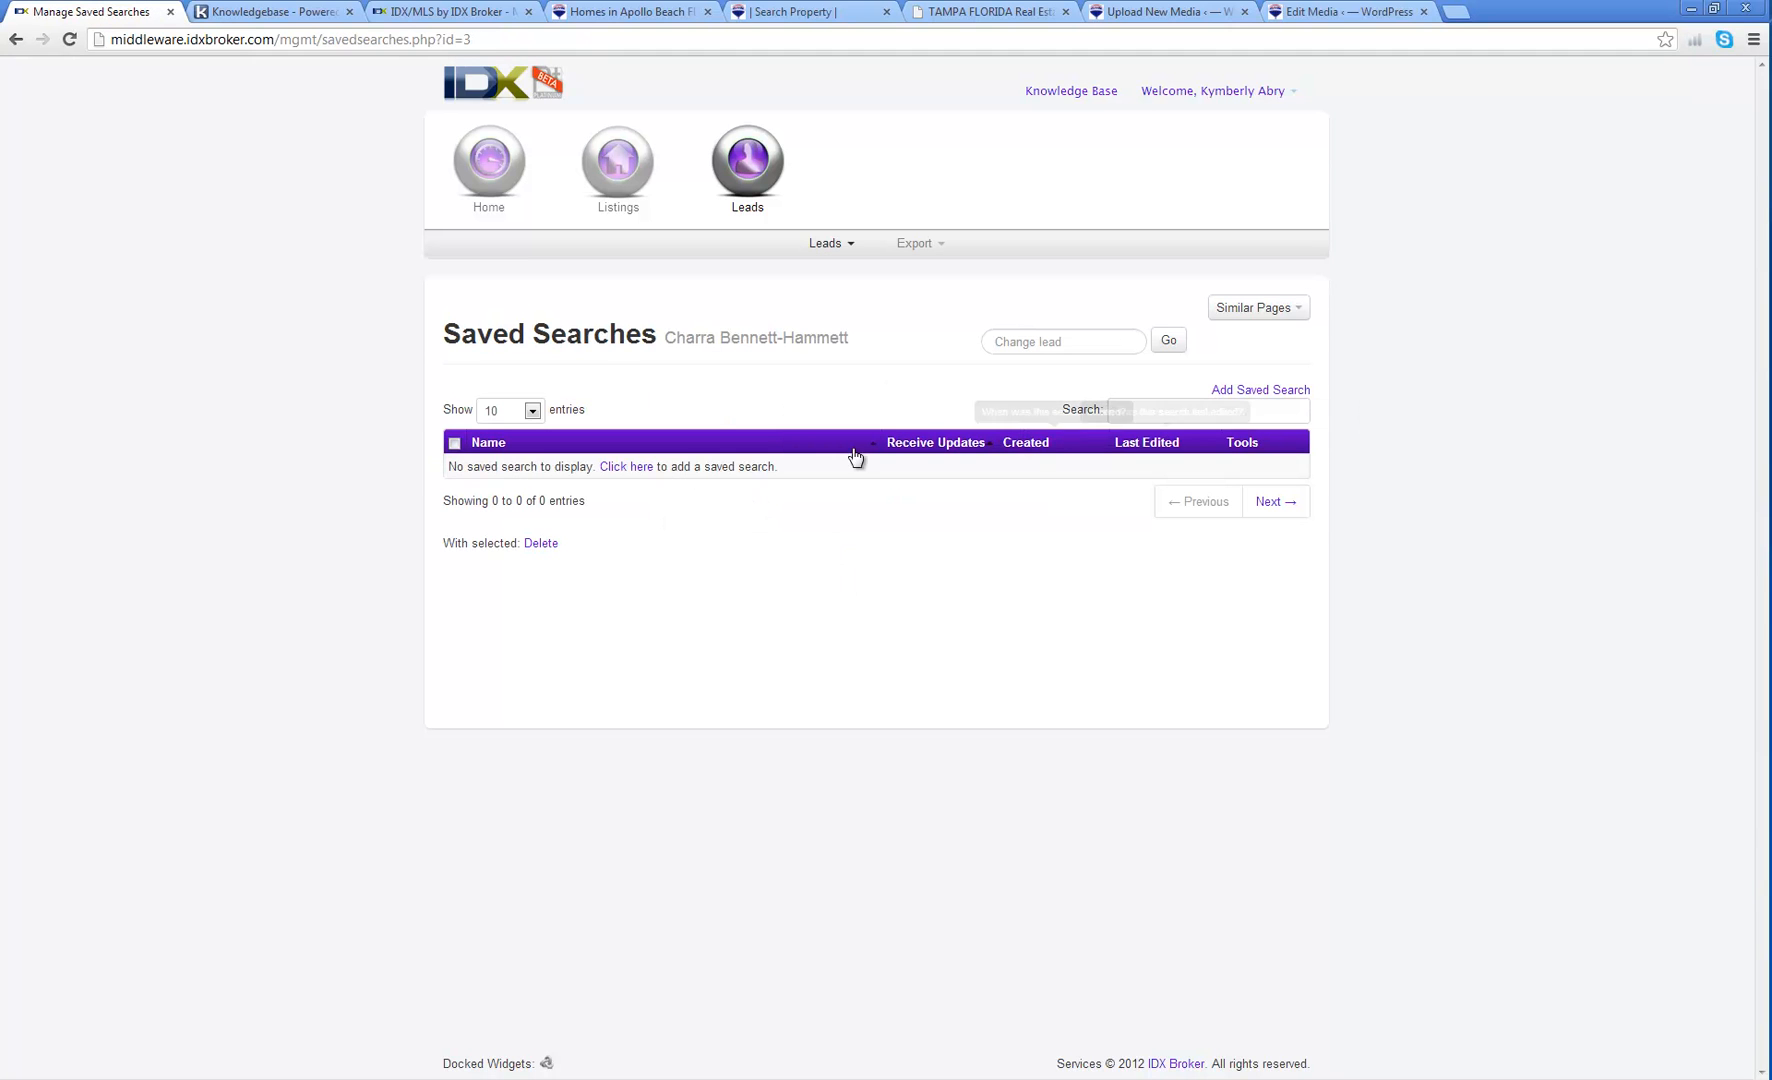
click(1237, 389)
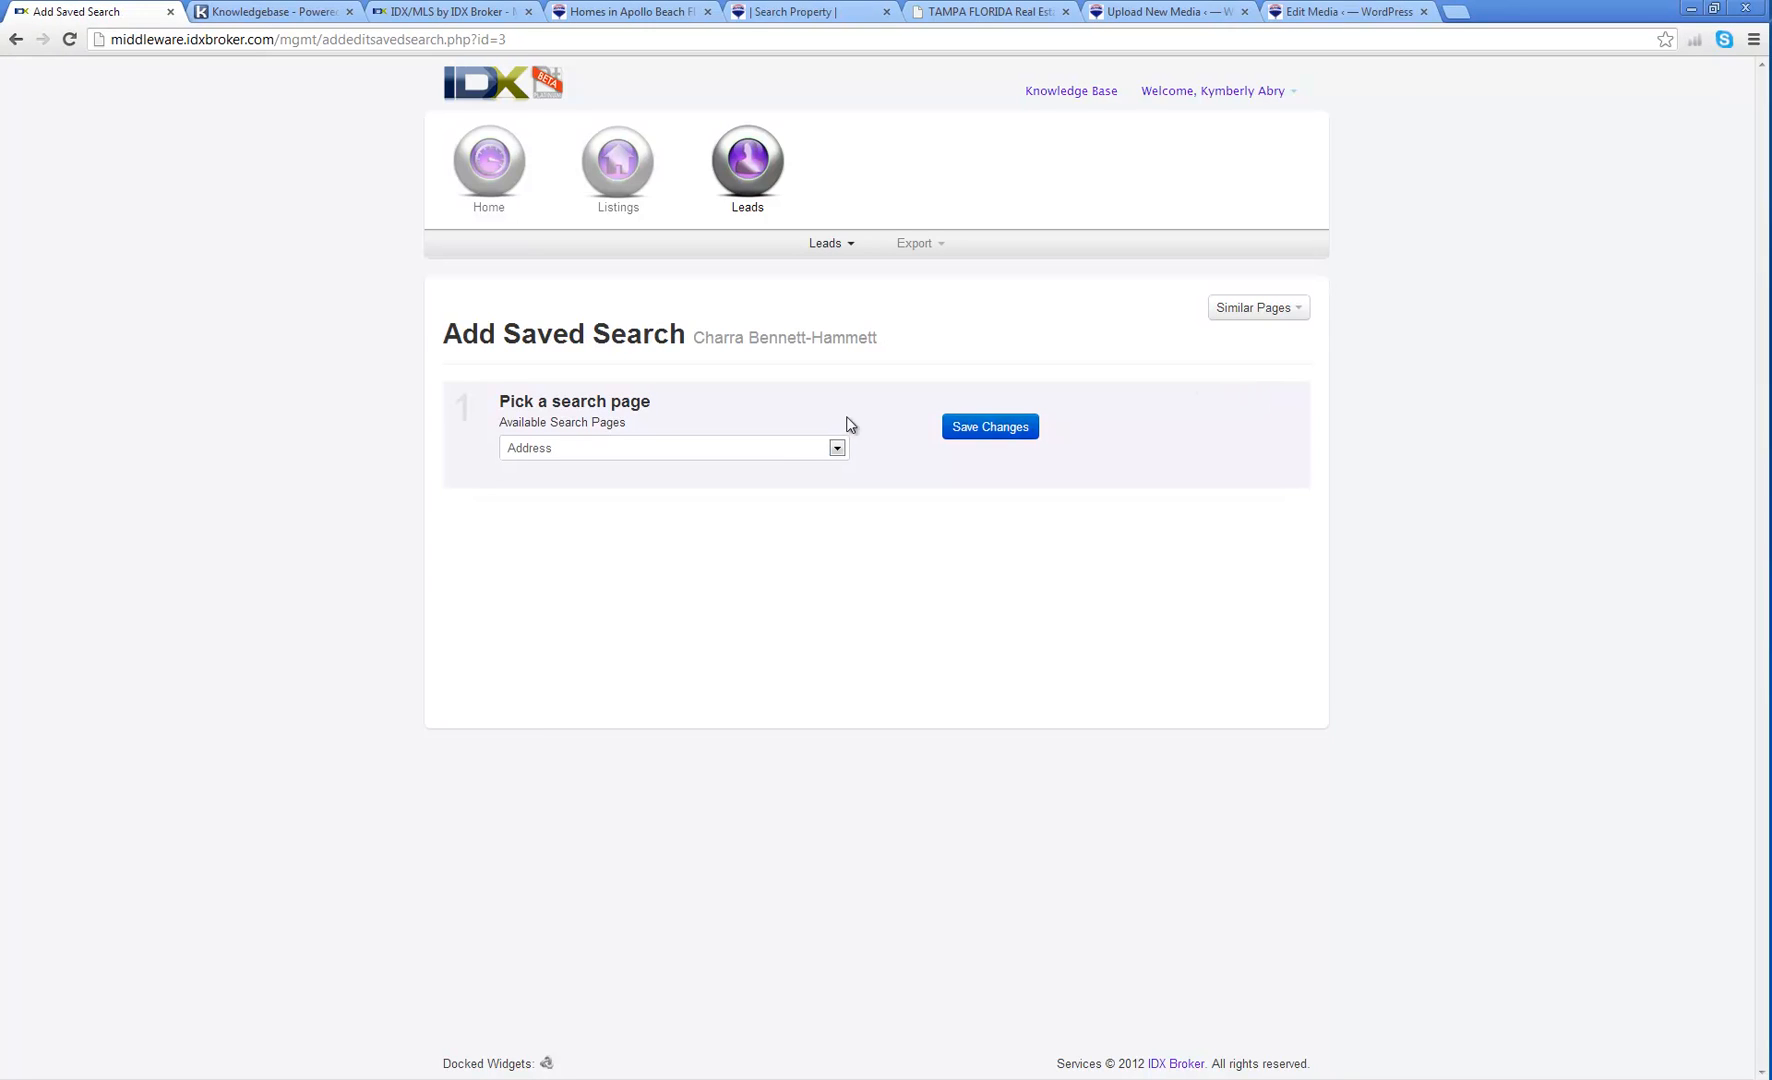
click(775, 451)
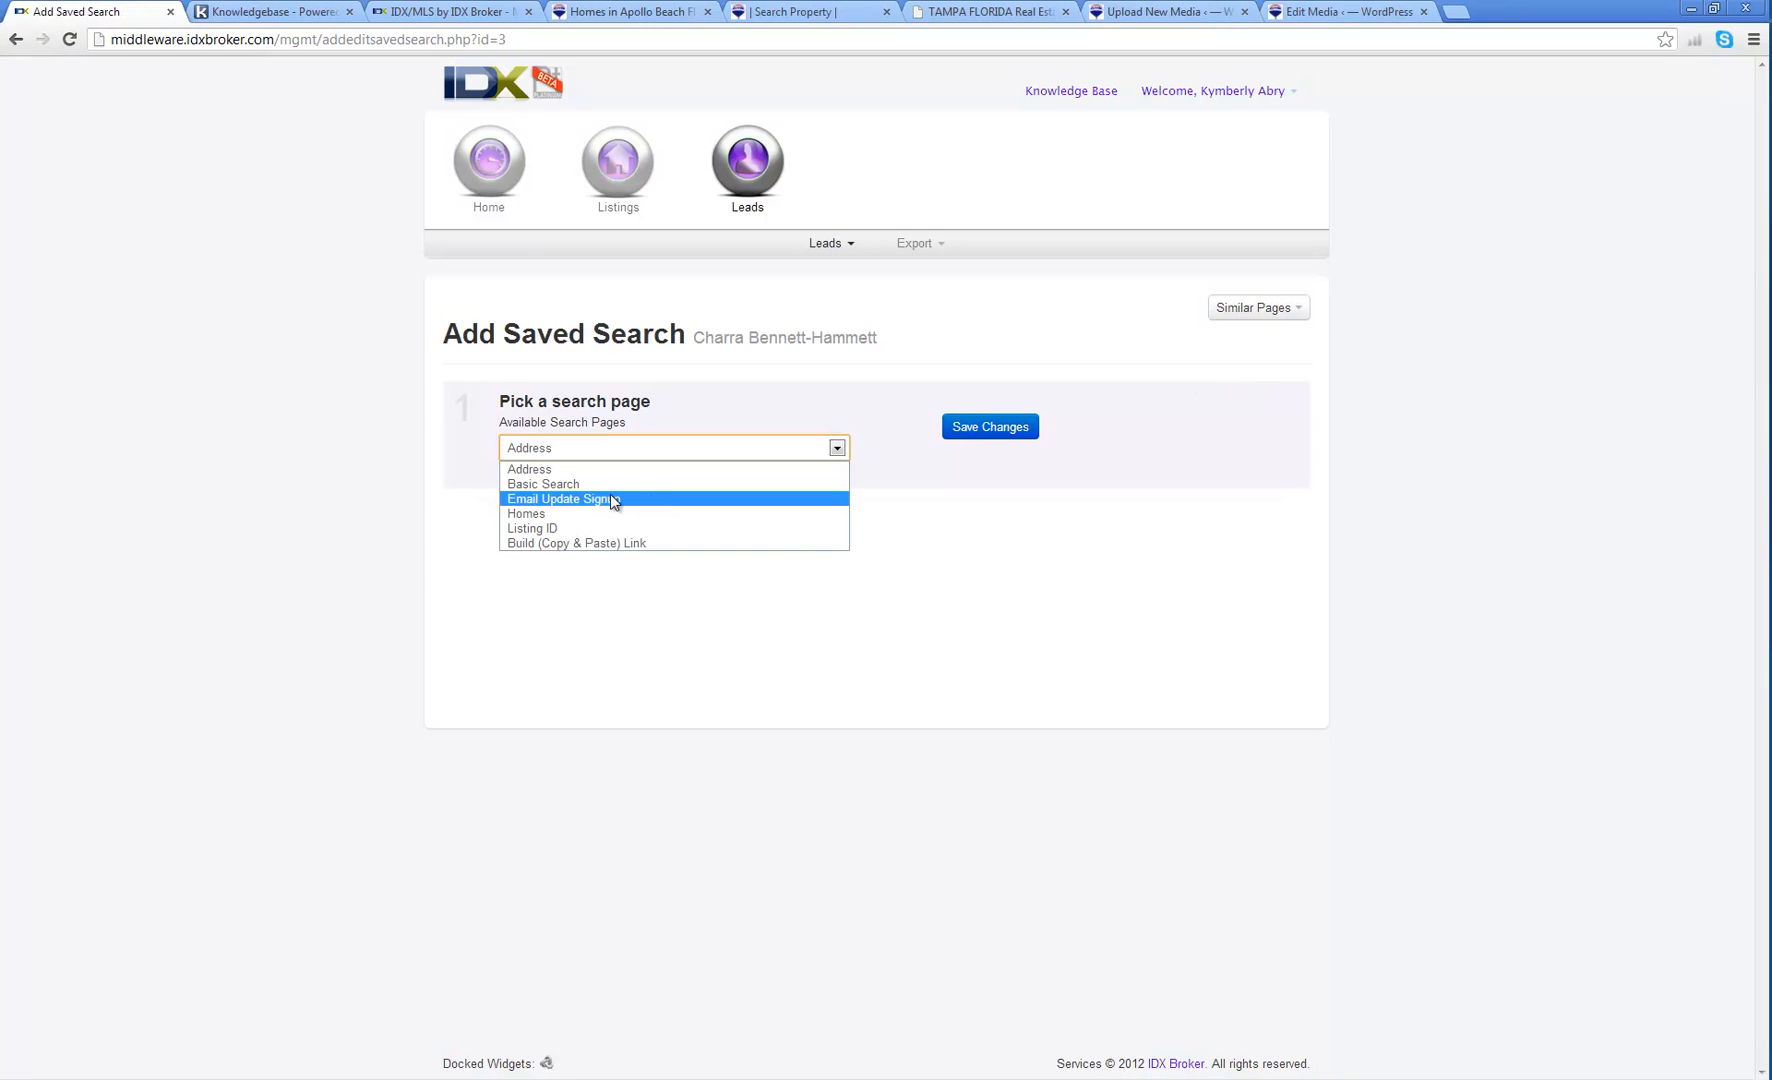
click(534, 513)
click(980, 436)
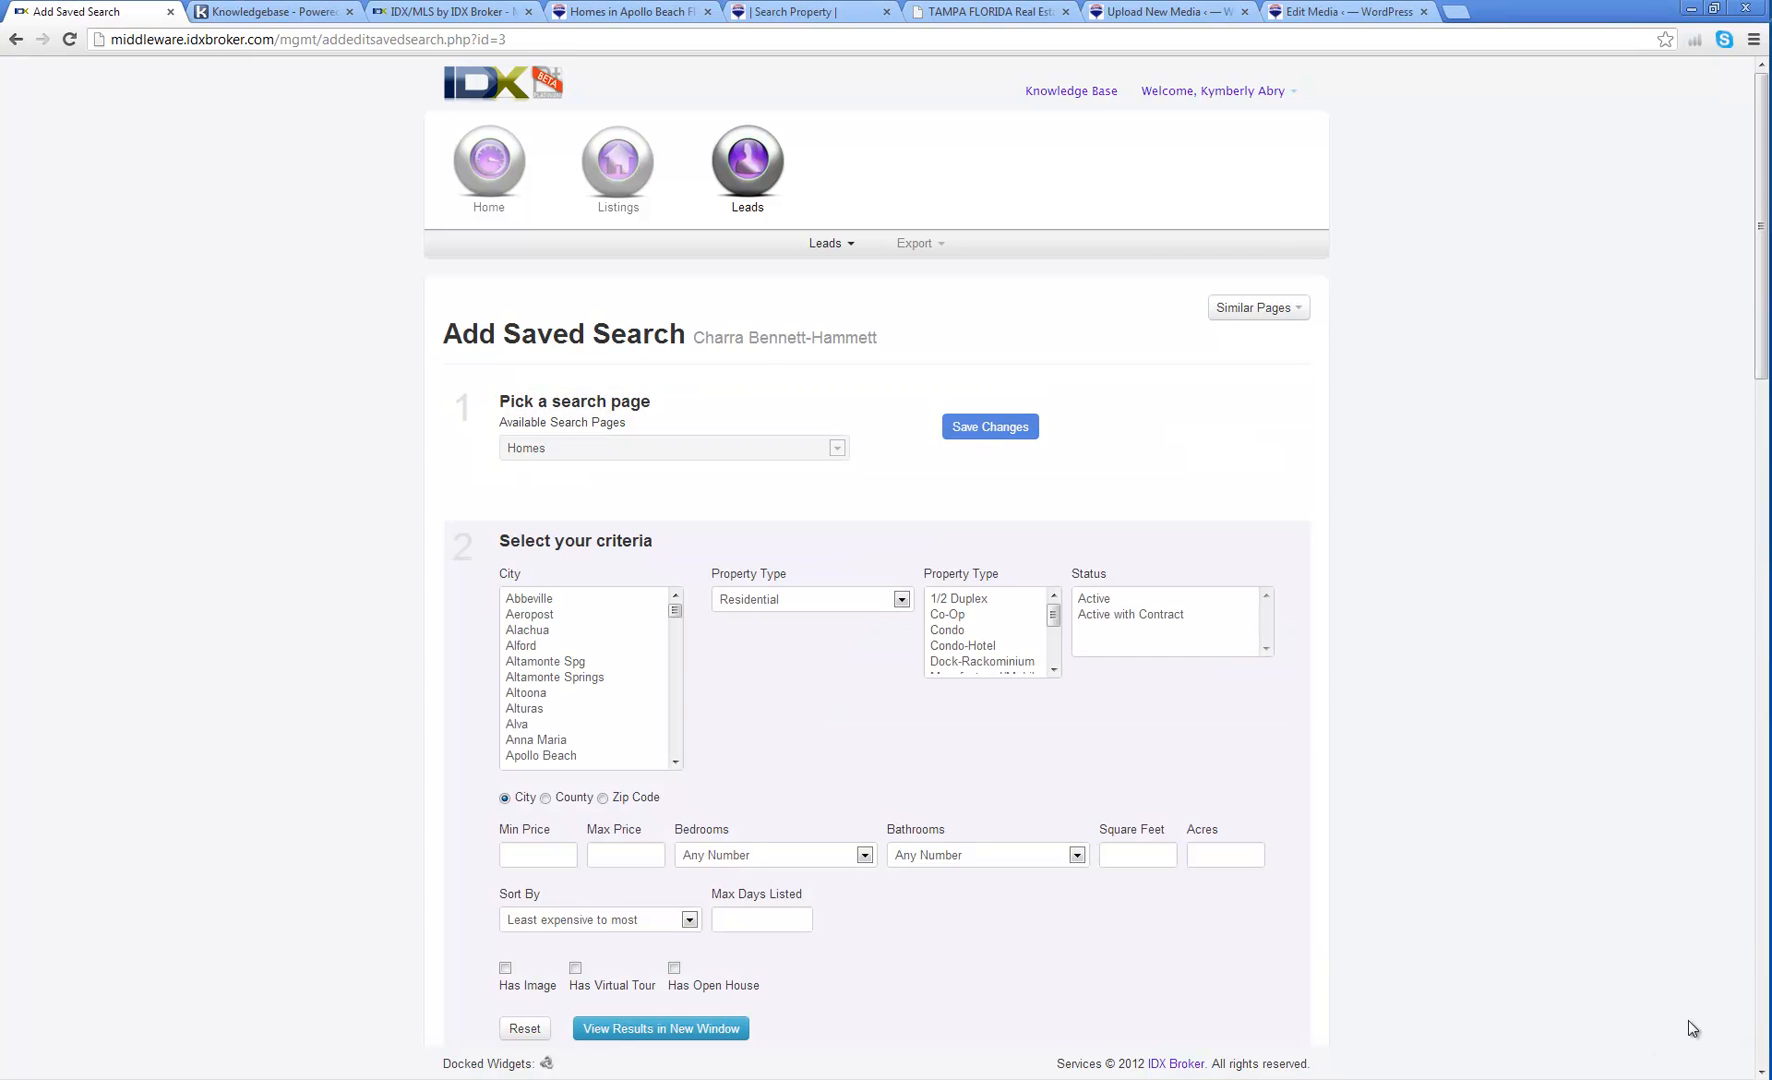
Step: Include Land O Lakes and Land O' Lakes as search cities
scroll(730, 698, down, 1)
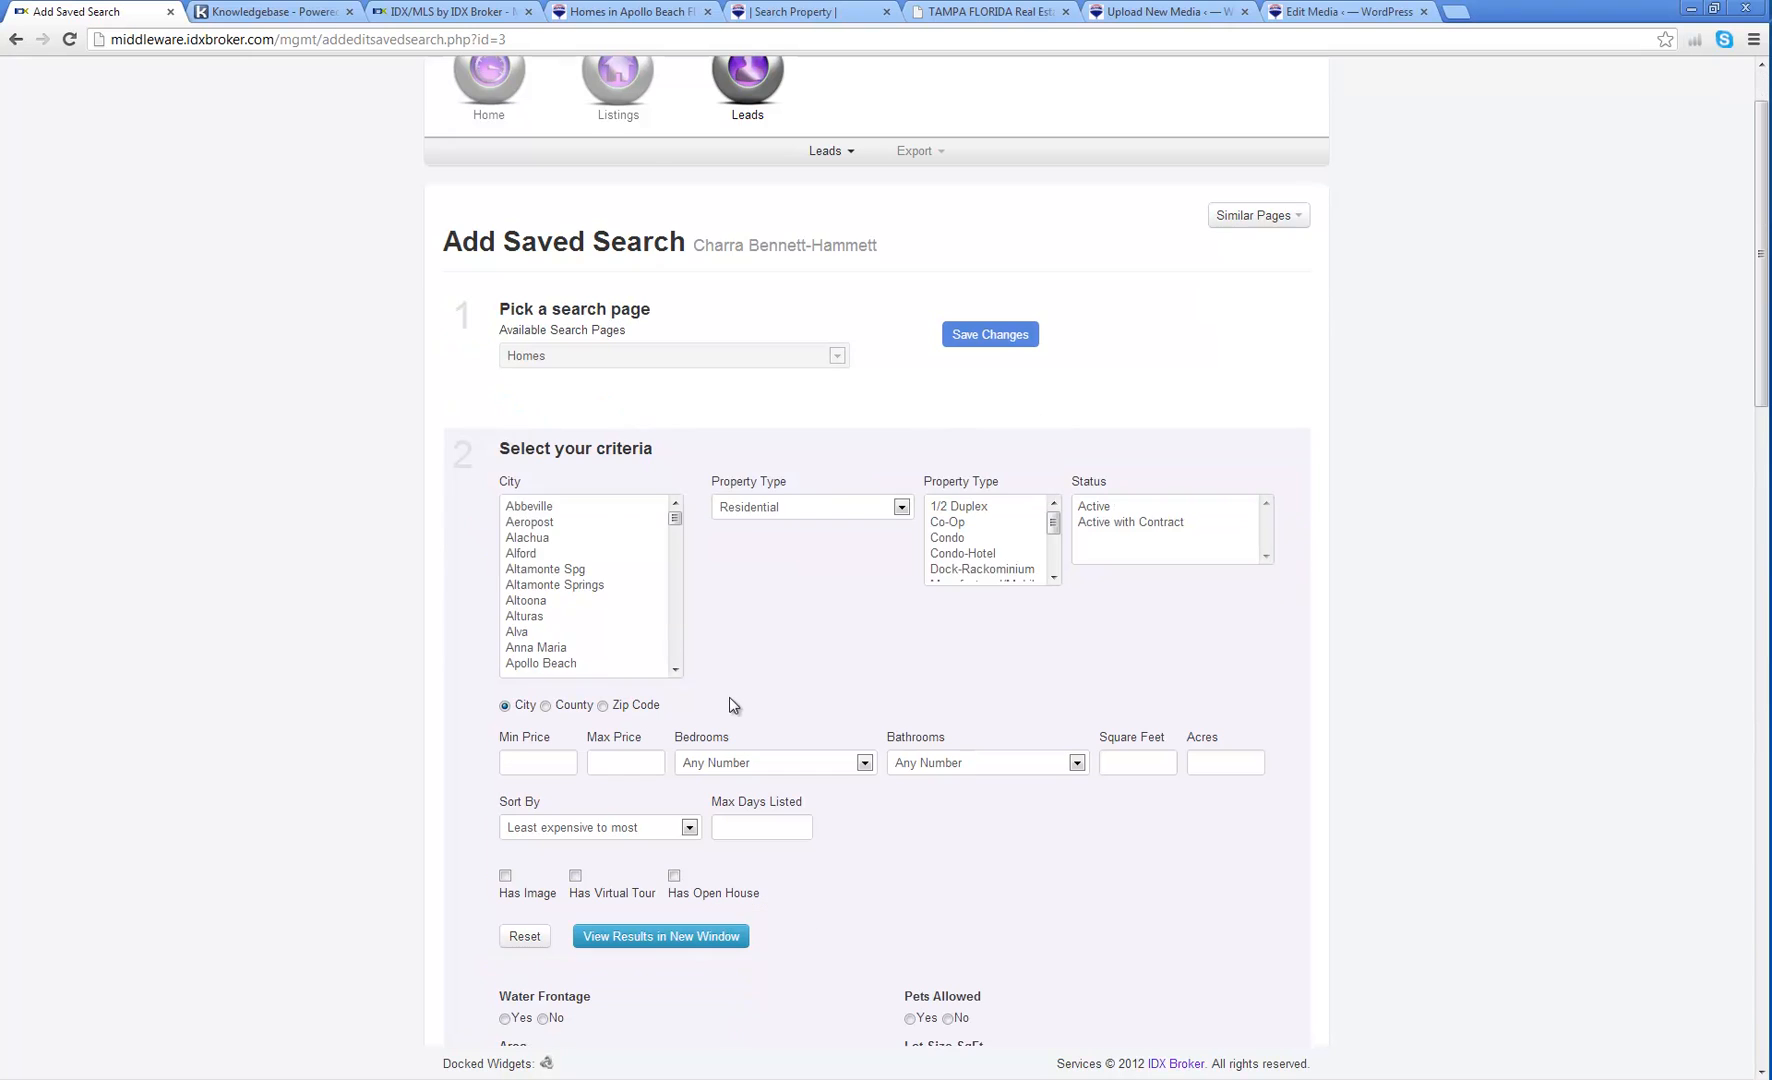
scroll(556, 585, down, 5)
scroll(560, 575, down, 20)
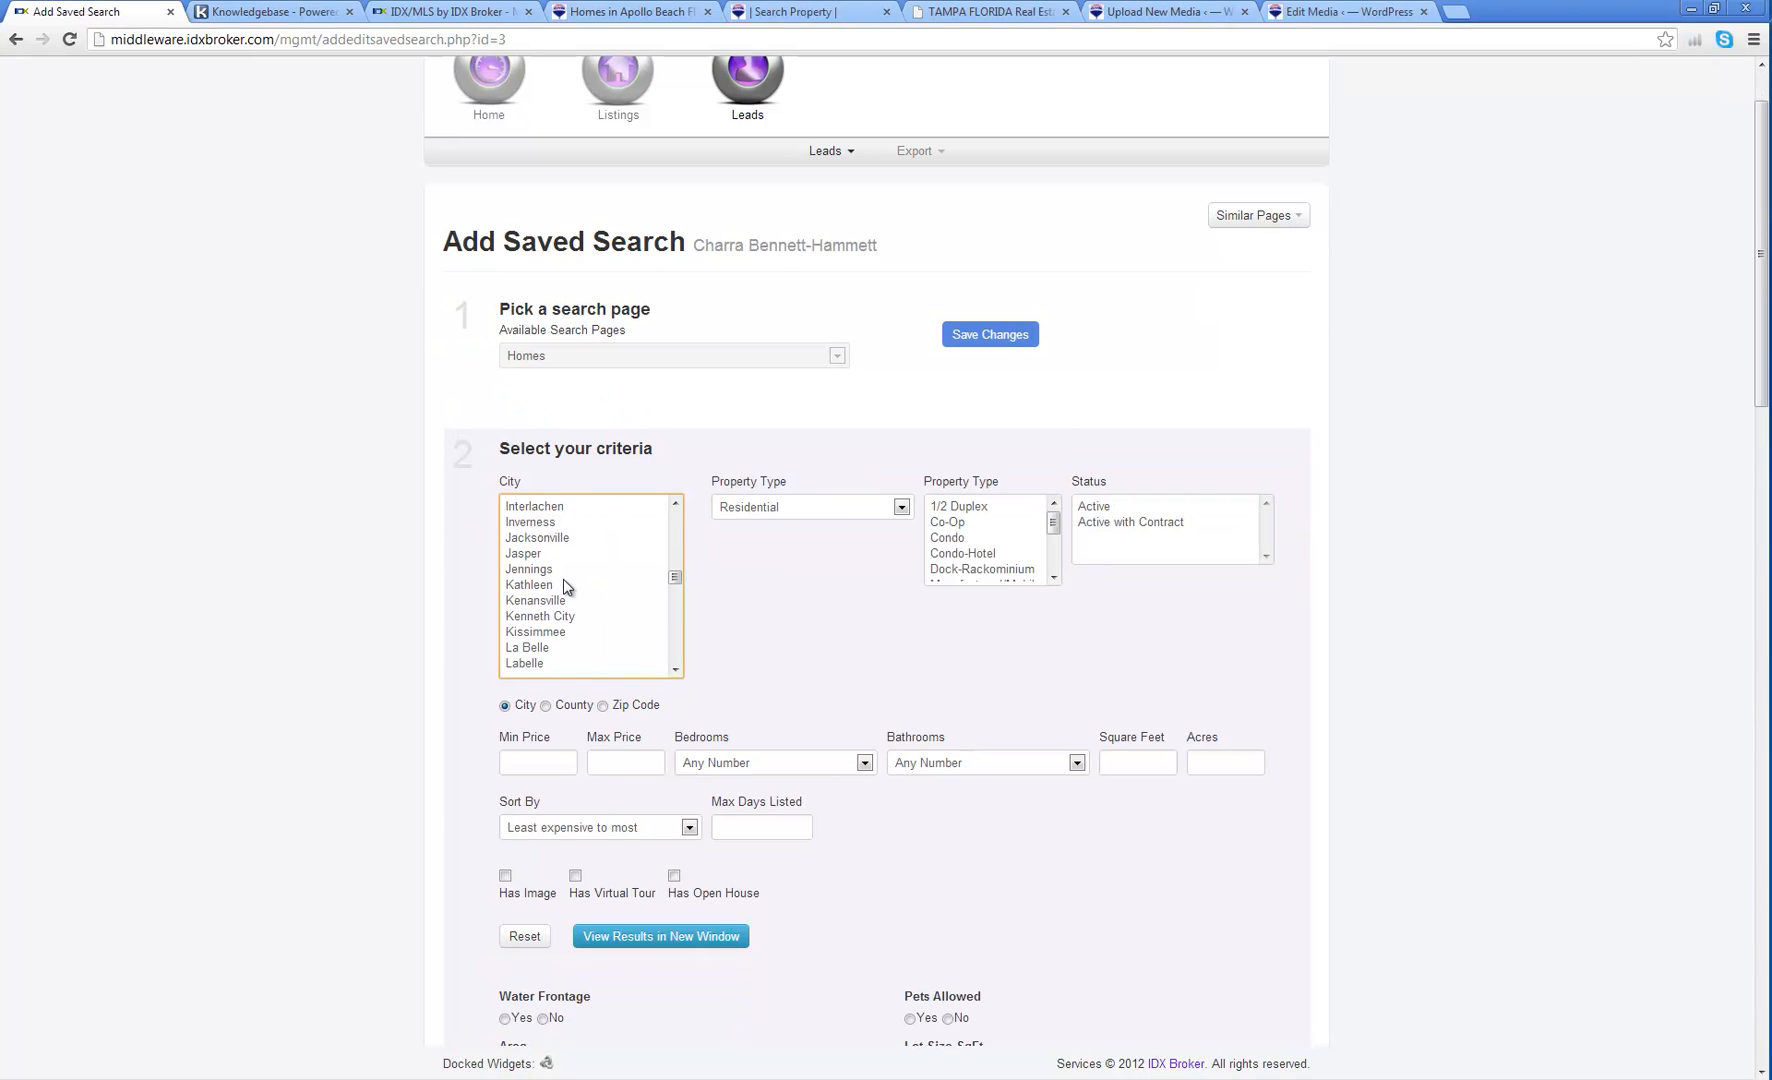
scroll(563, 585, down, 4)
scroll(560, 560, down, 2)
click(579, 647)
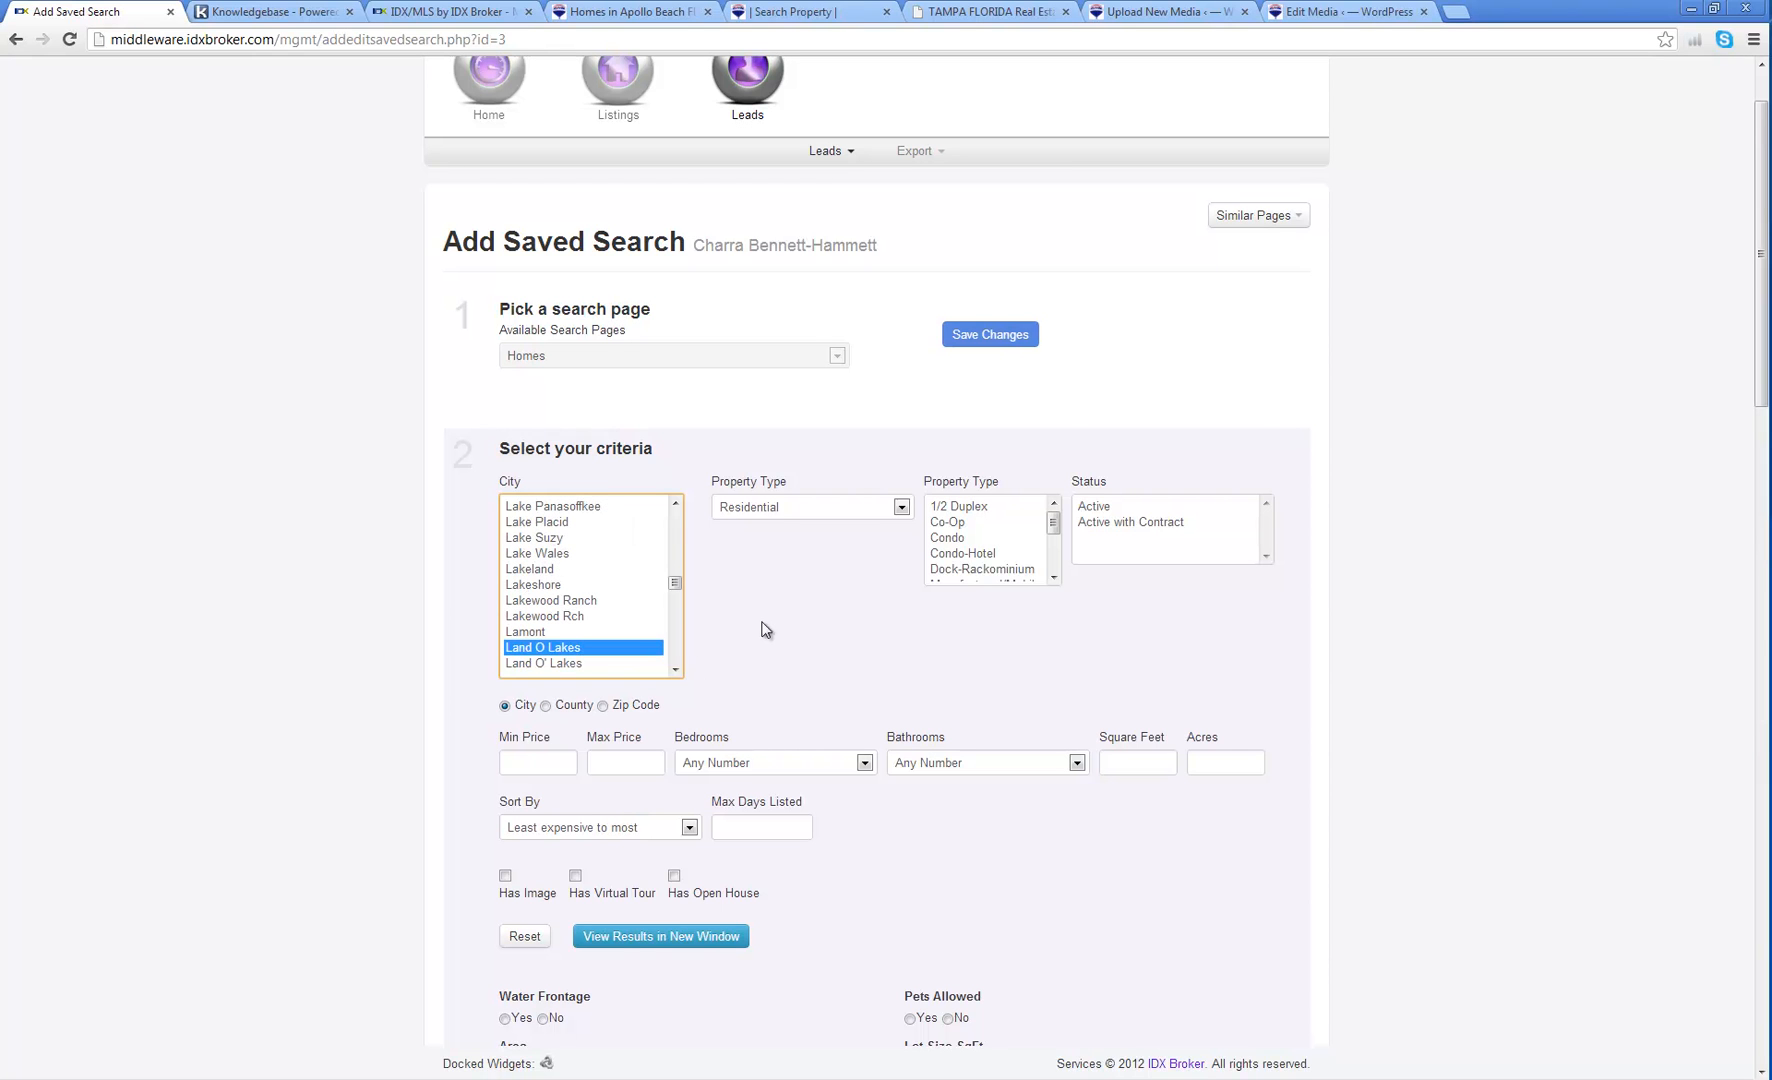
scroll(745, 632, down, 1)
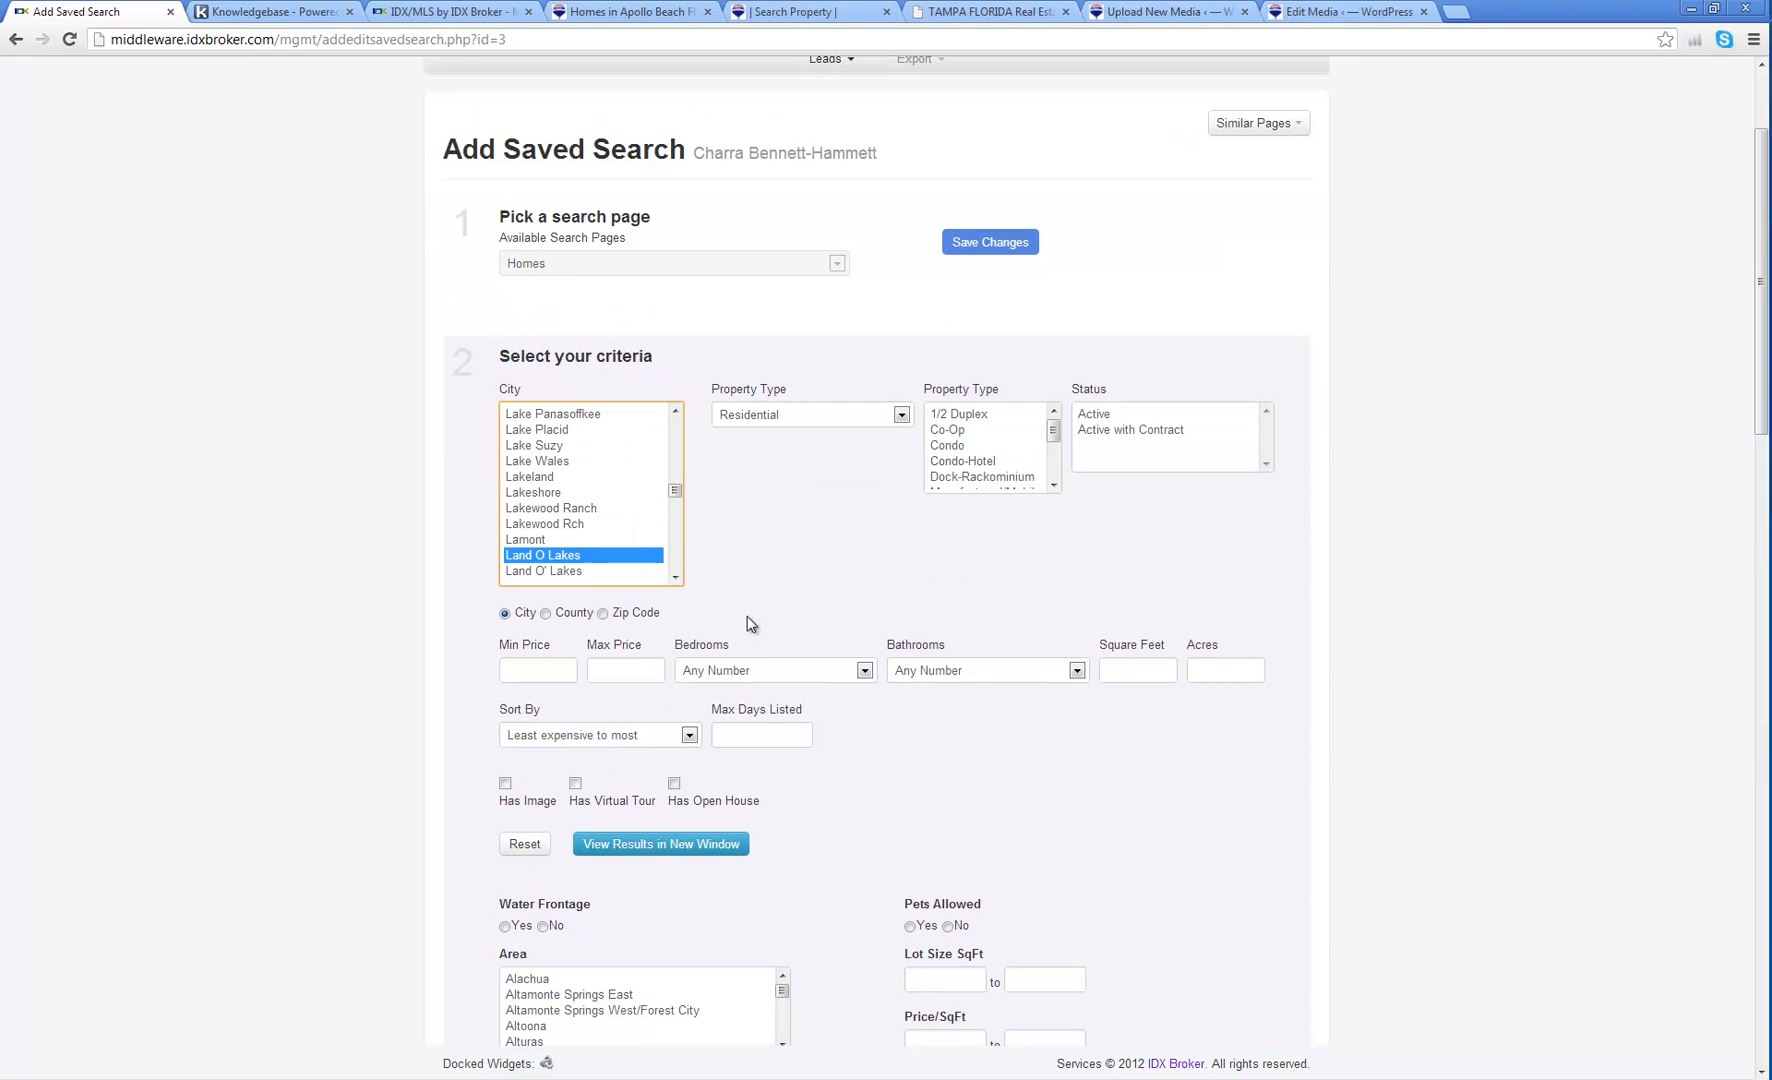
ctrl+click(597, 572)
click(675, 578)
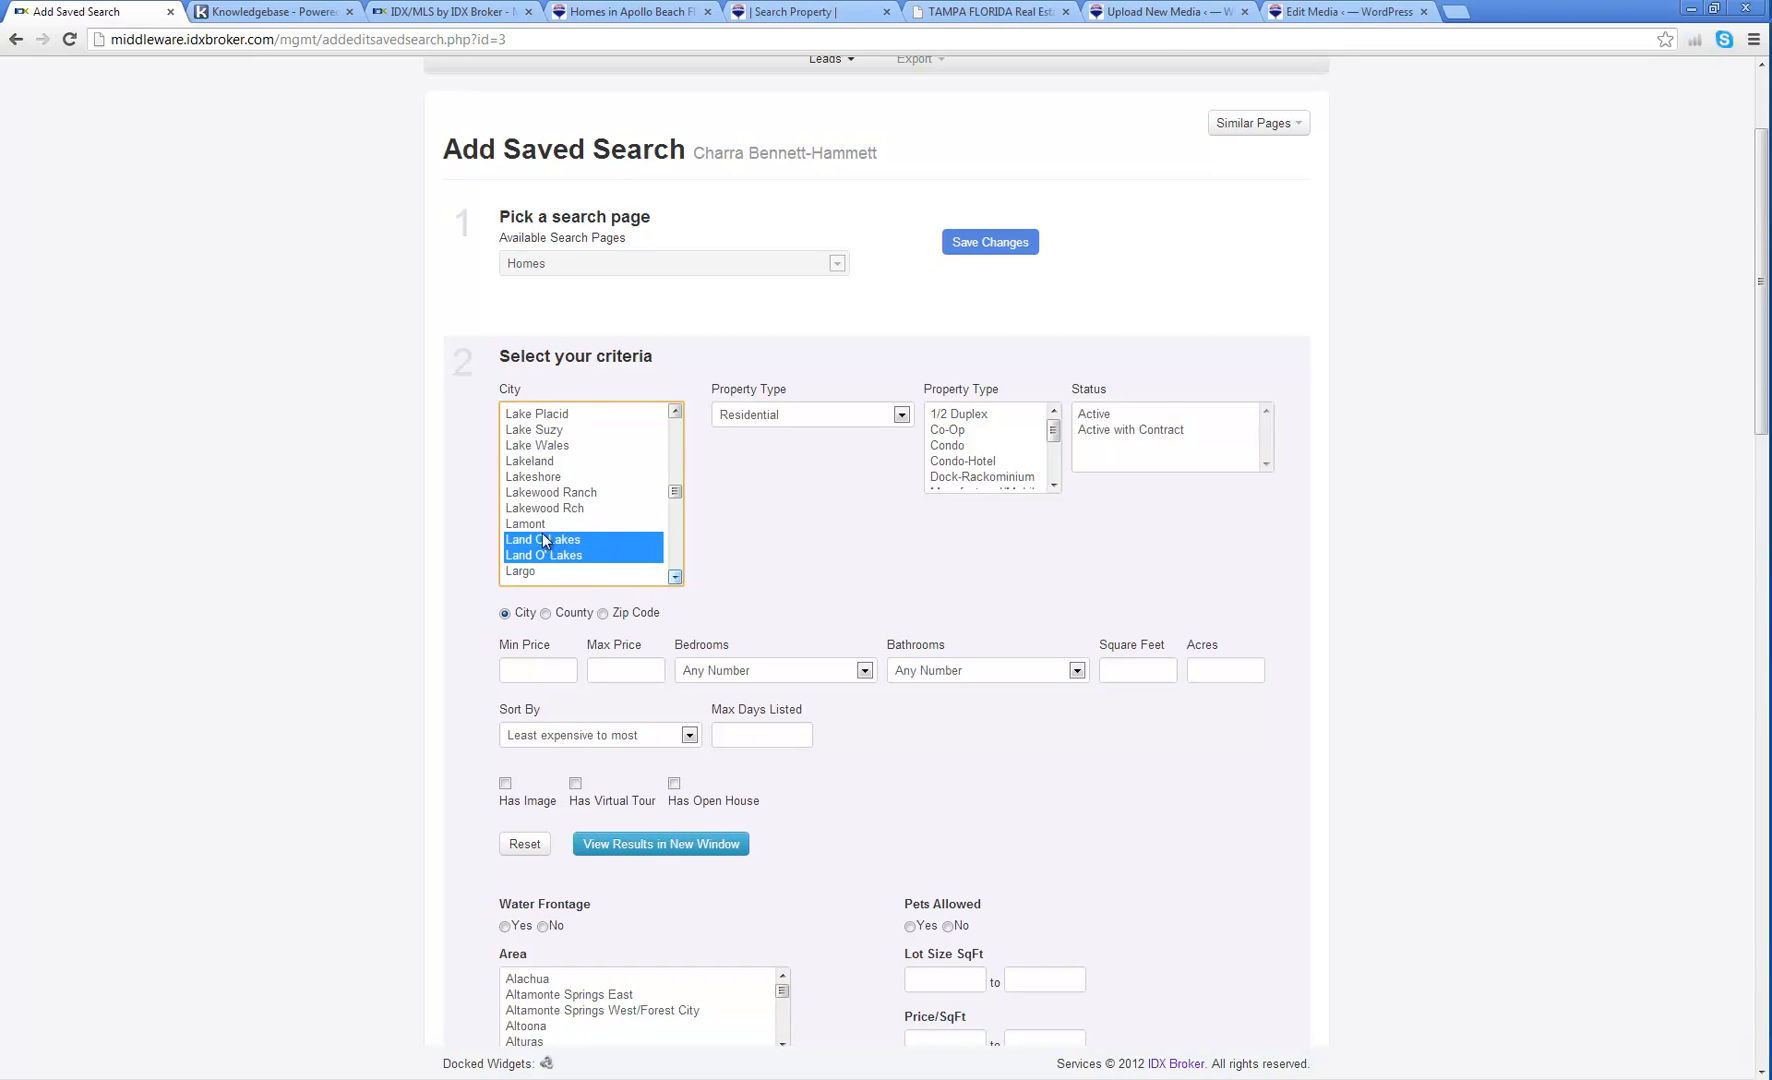
click(675, 578)
click(675, 578)
Step: Set price range 250000–300000, 3 bedrooms and 2 bathrooms
click(547, 671)
text(250000)
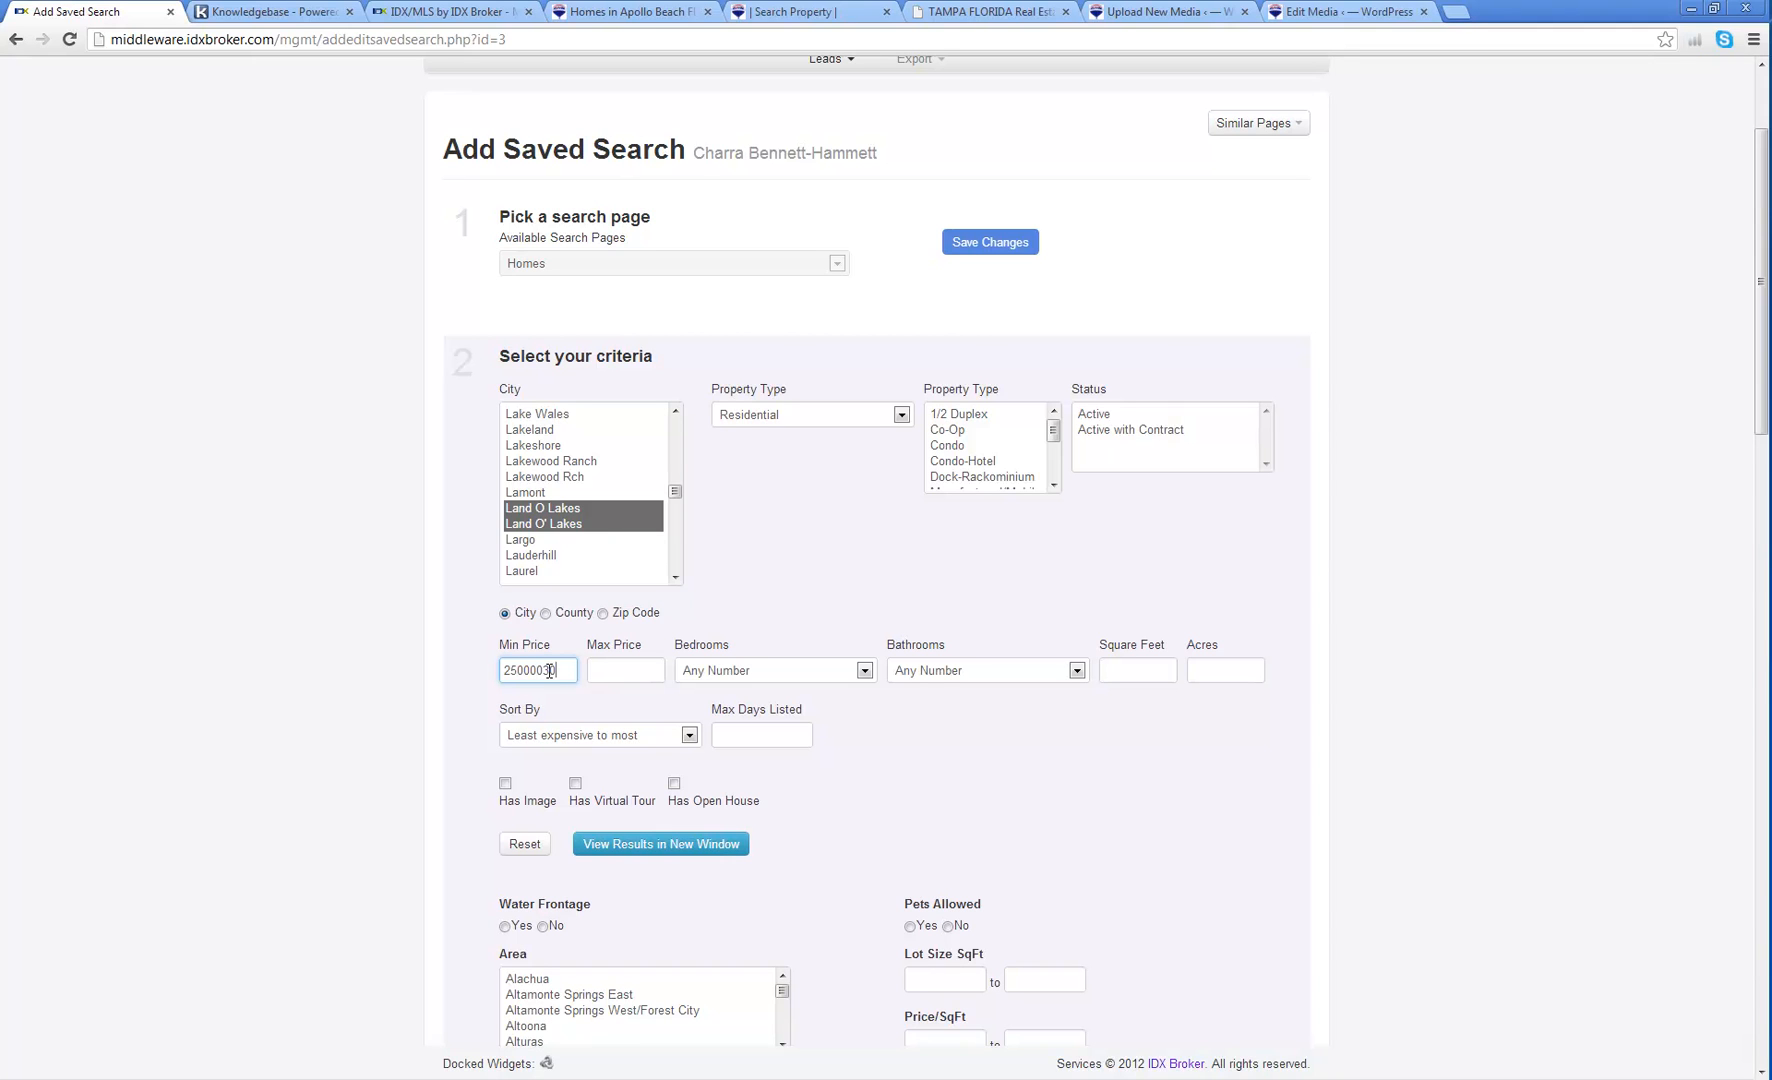
key(Tab)
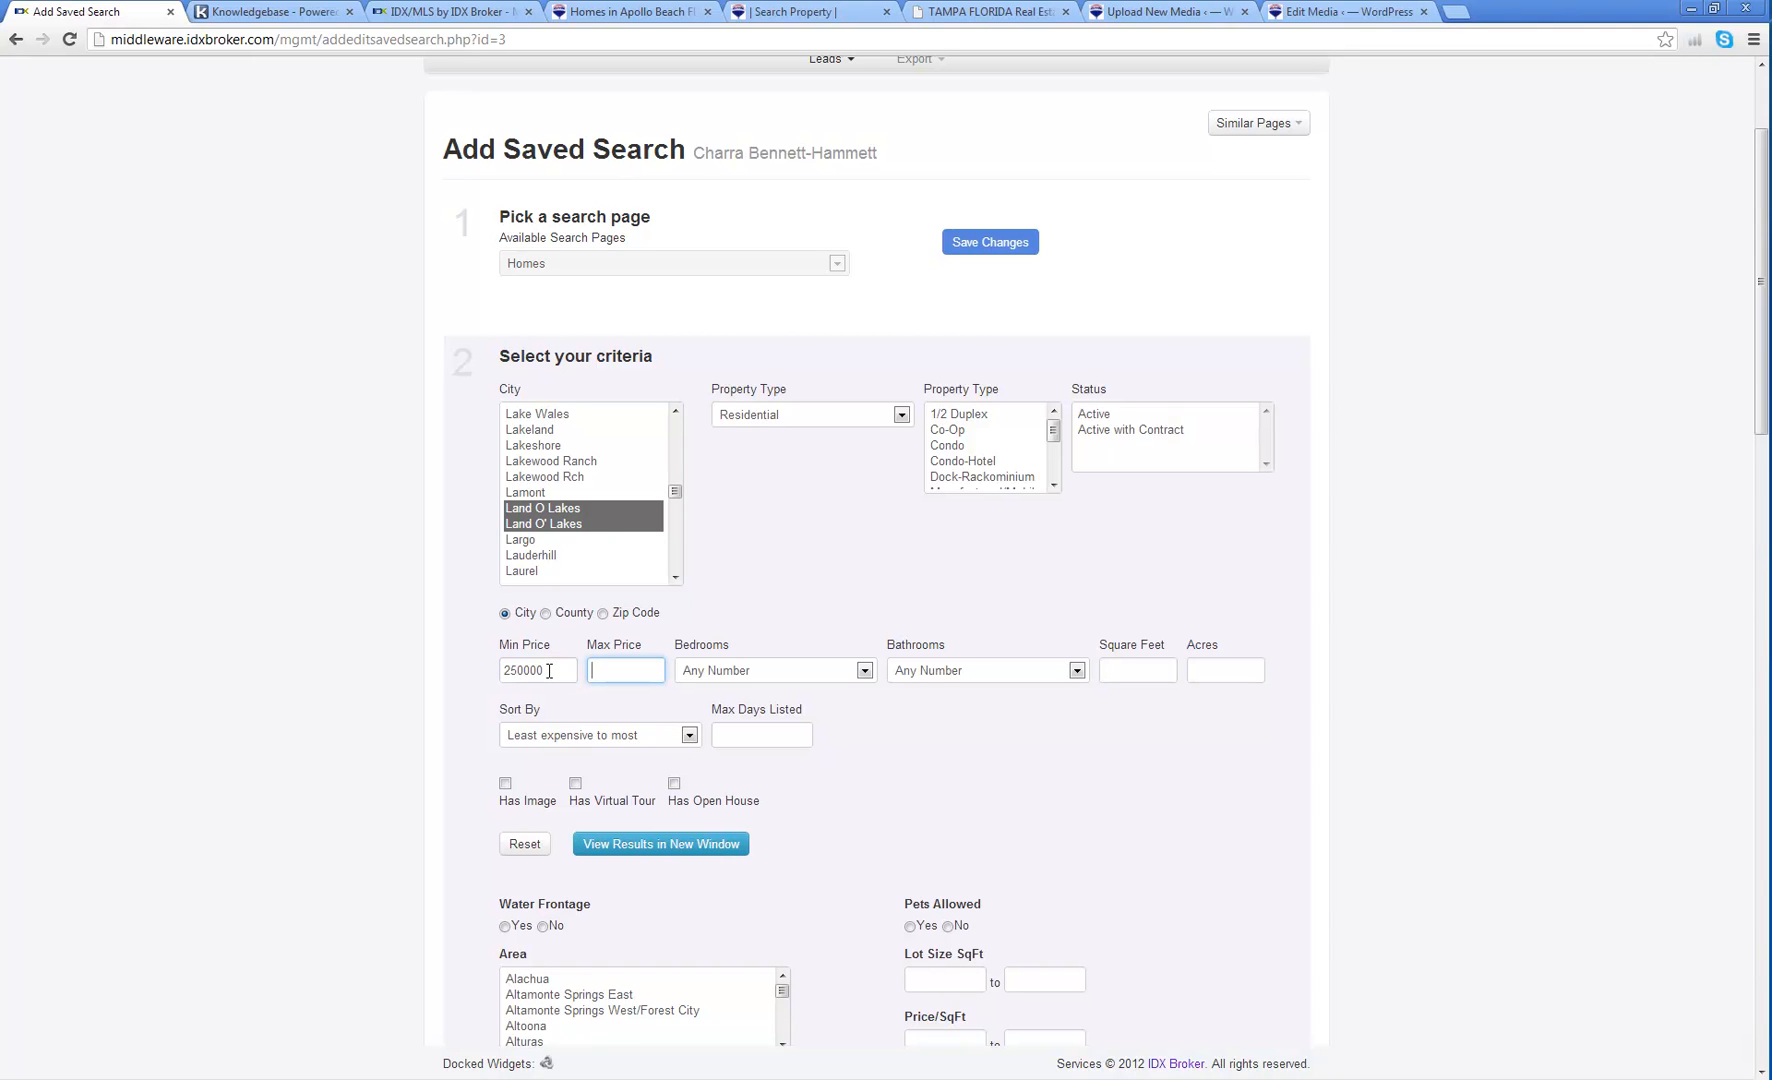
text(300000)
click(728, 676)
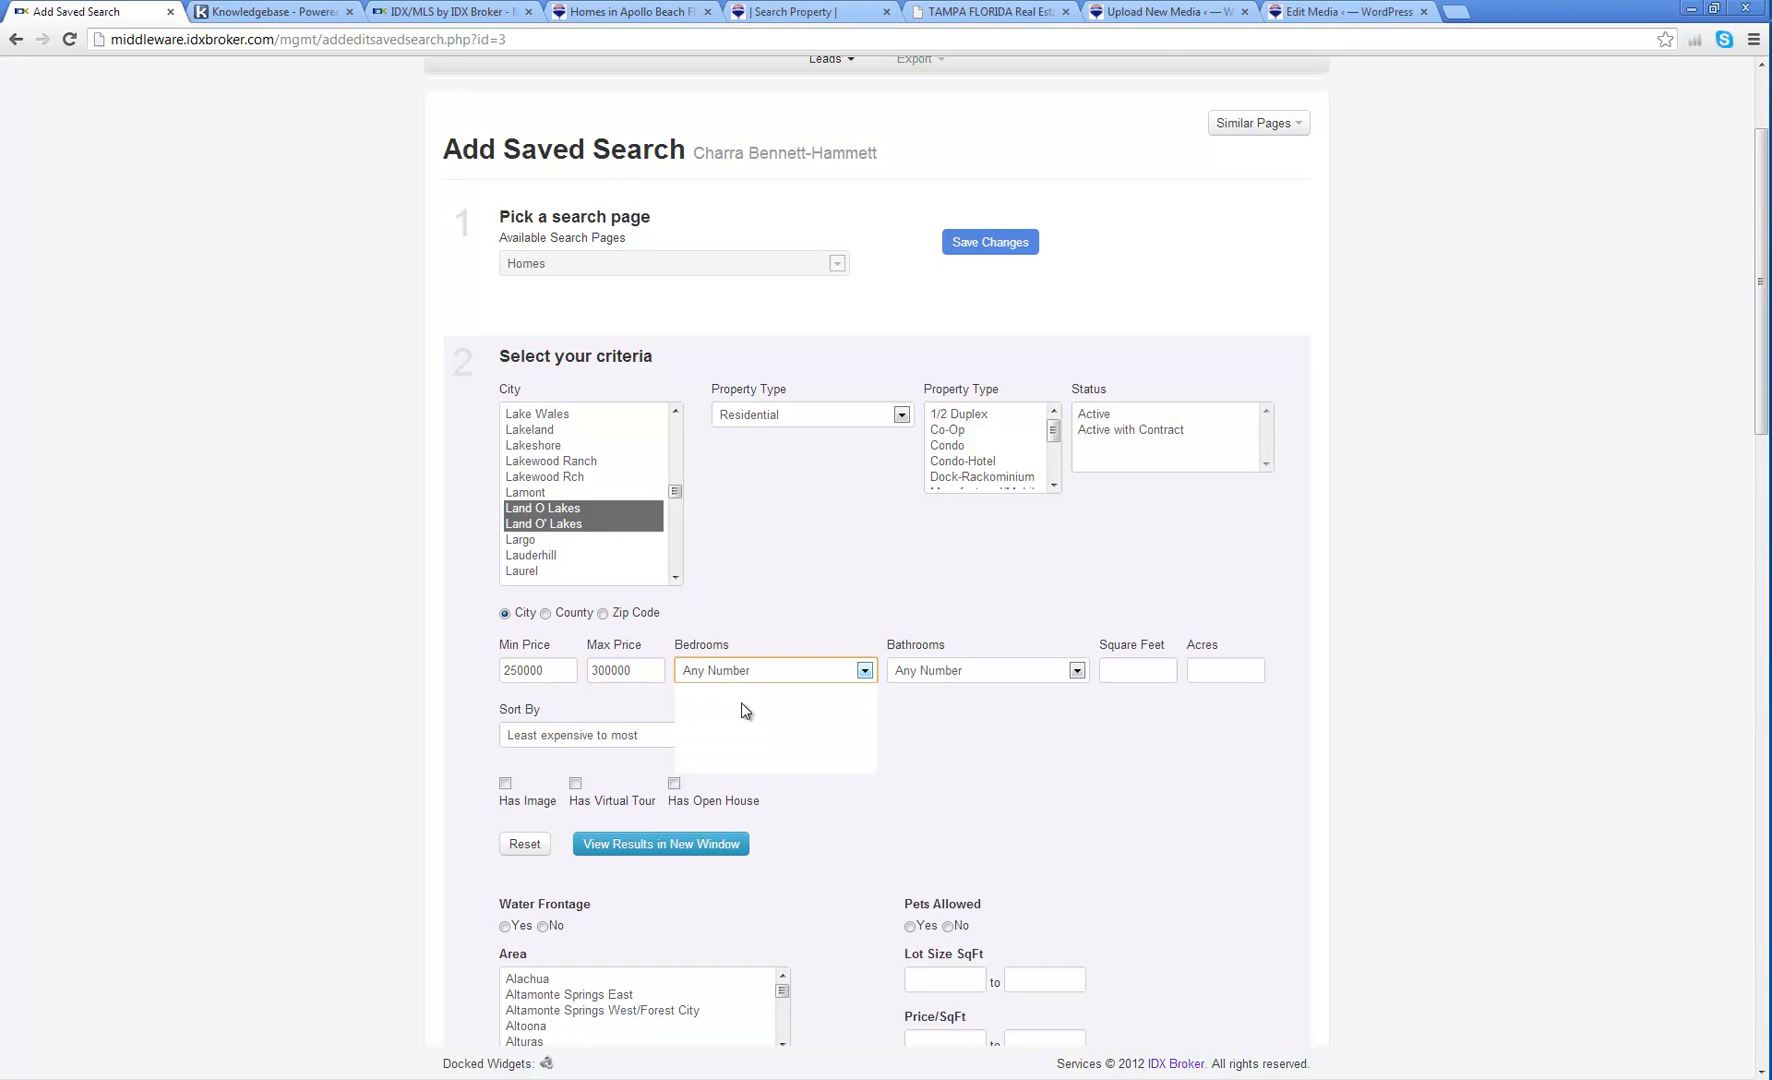
click(744, 711)
click(762, 676)
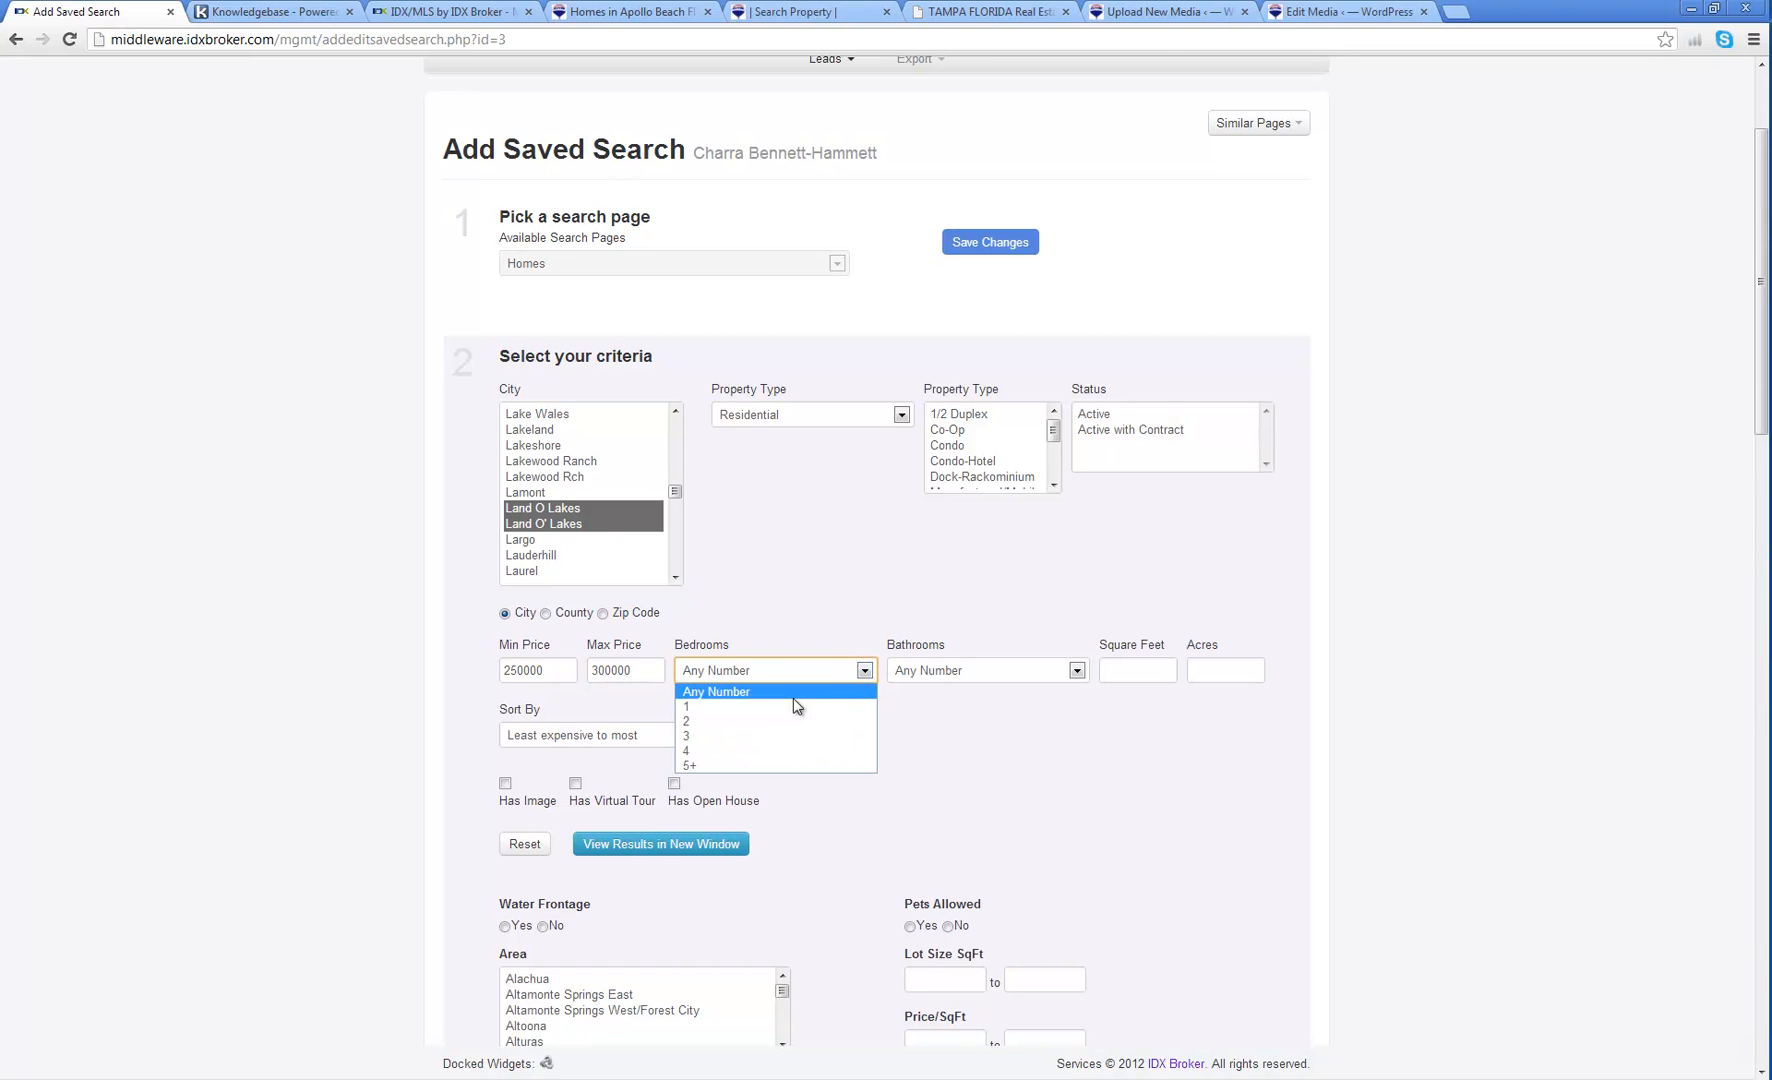
click(698, 731)
click(1077, 671)
click(935, 731)
click(1054, 576)
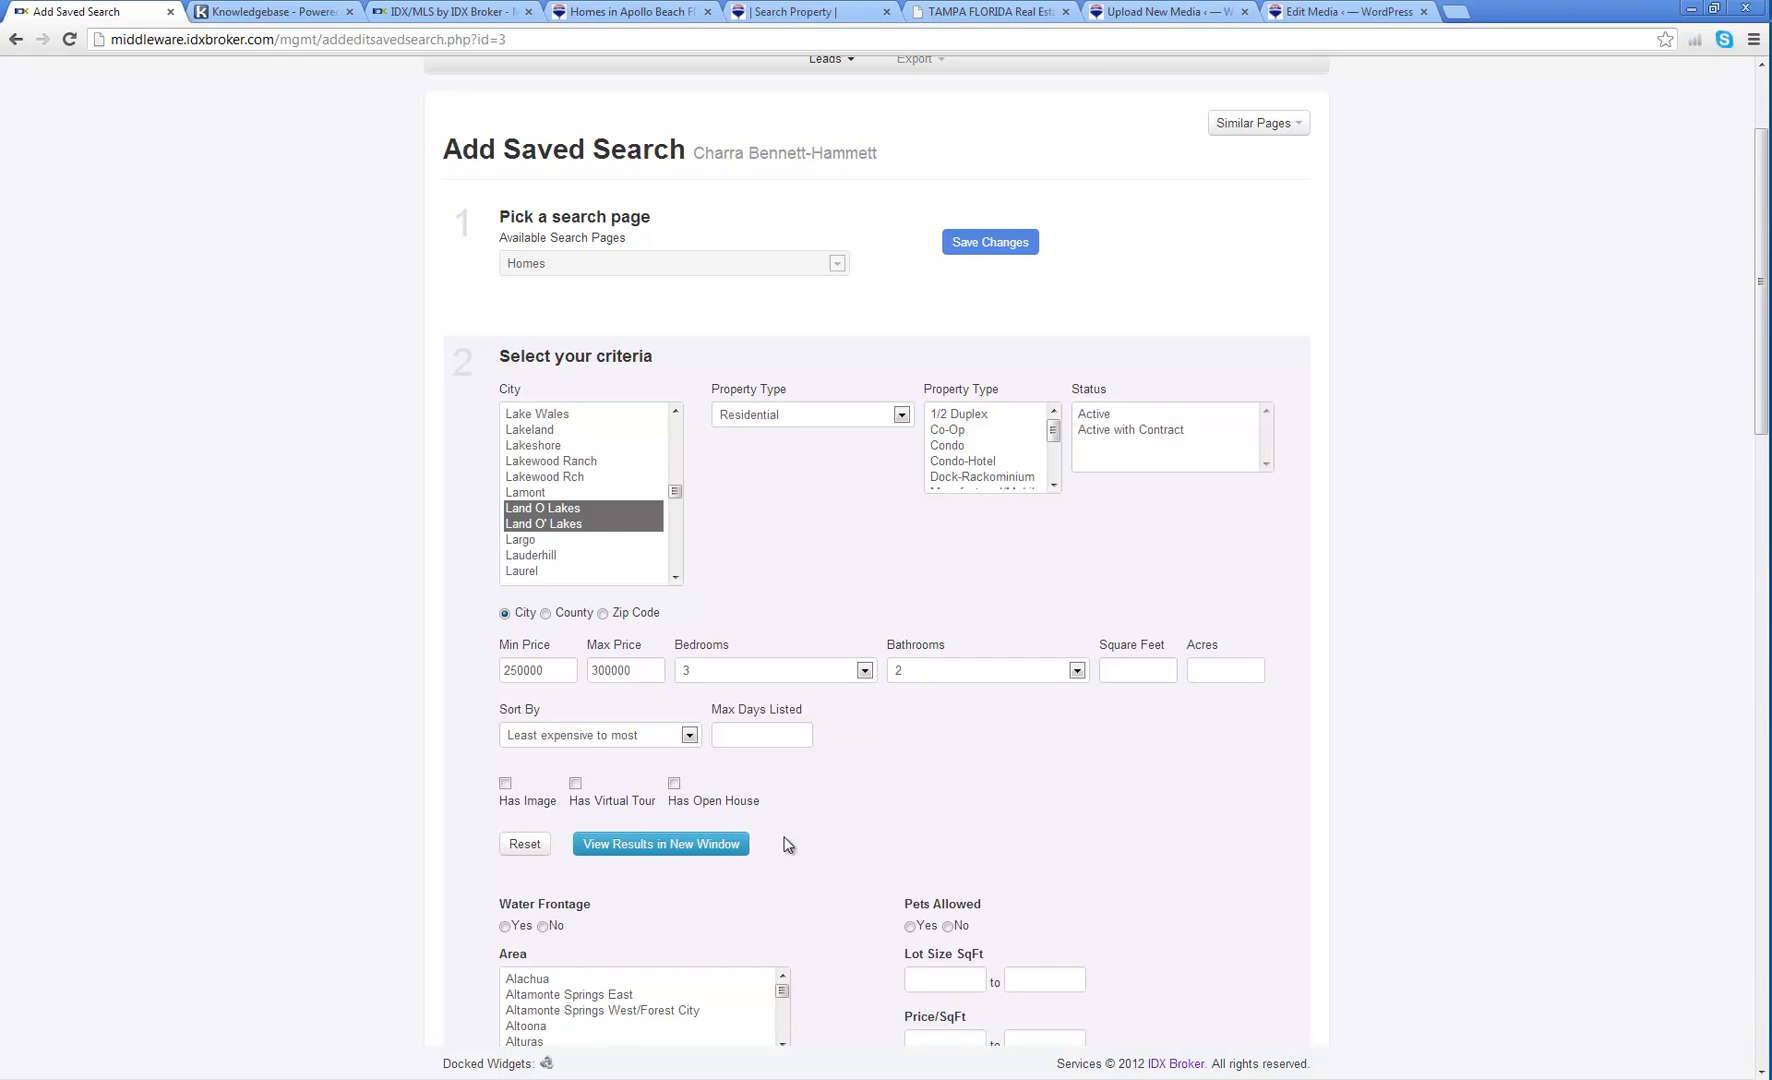
scroll(818, 839, down, 10)
scroll(838, 845, down, 10)
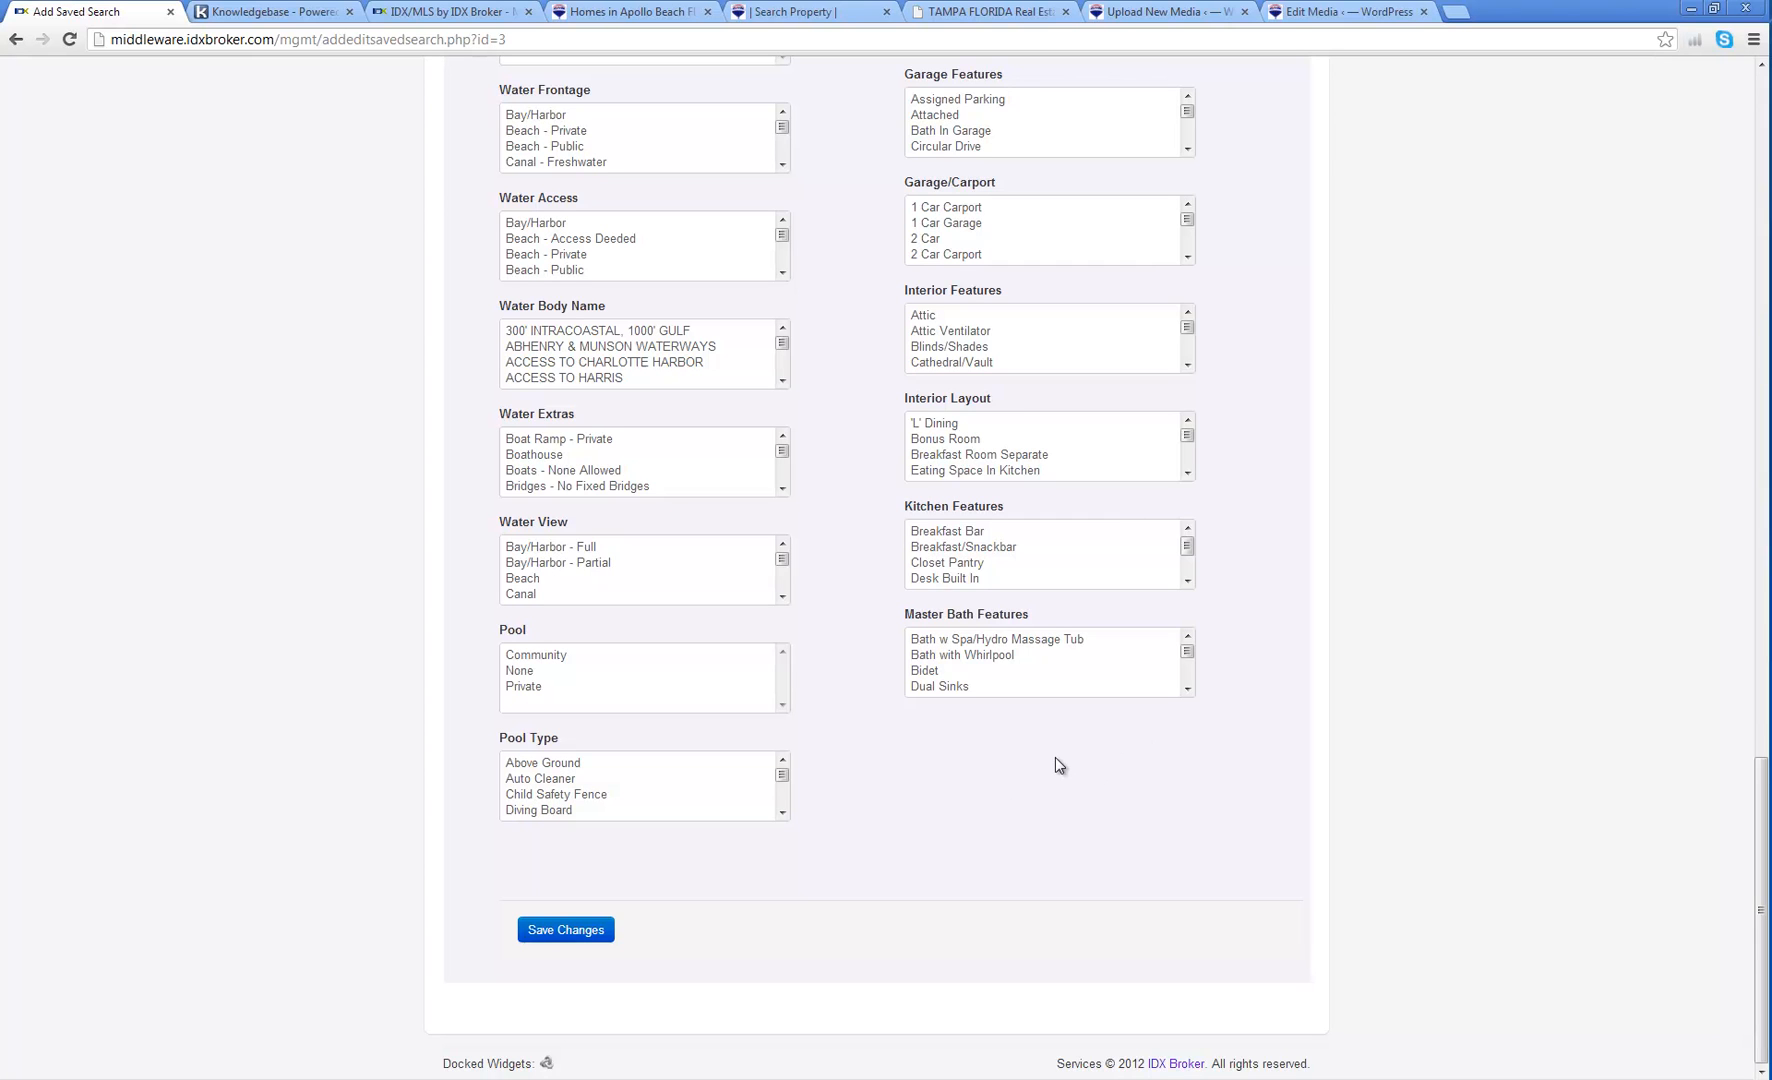
Step: Save the search as 'Land o Lakes Homes 250-300k' with Receive Updates on
click(562, 930)
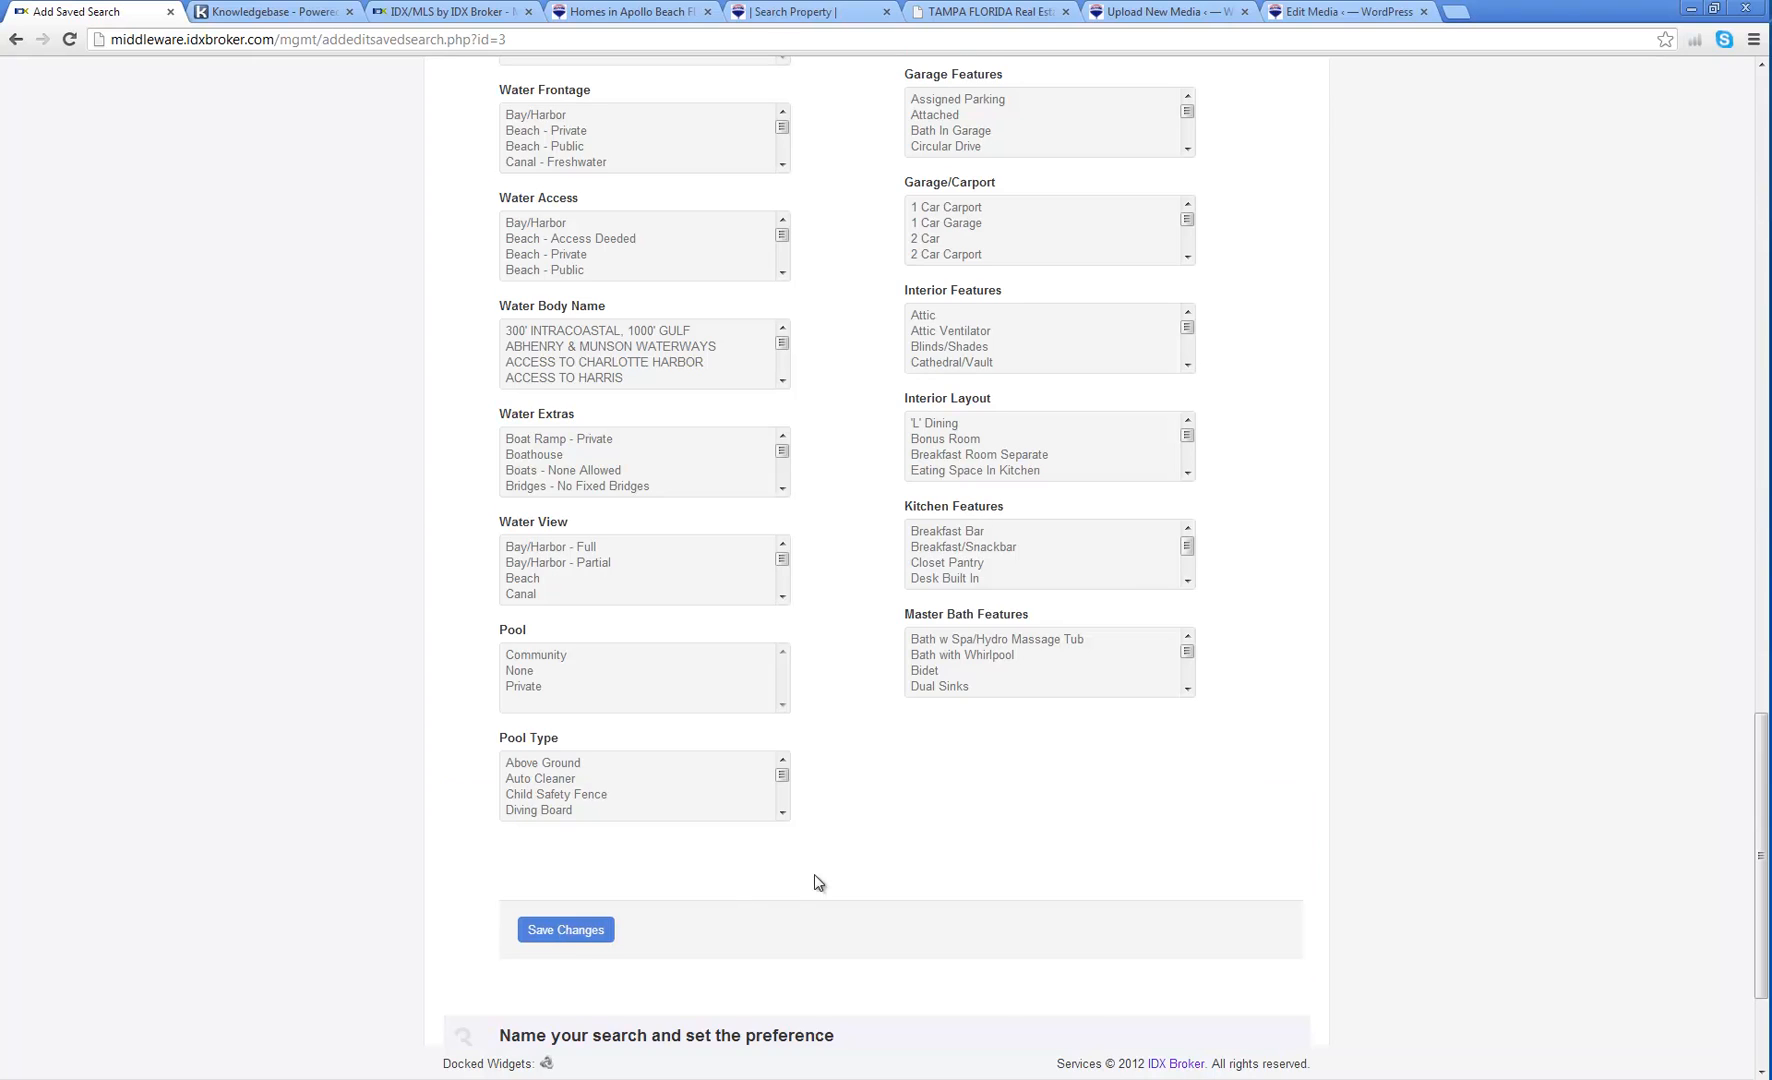
text(lAND O lAKES)
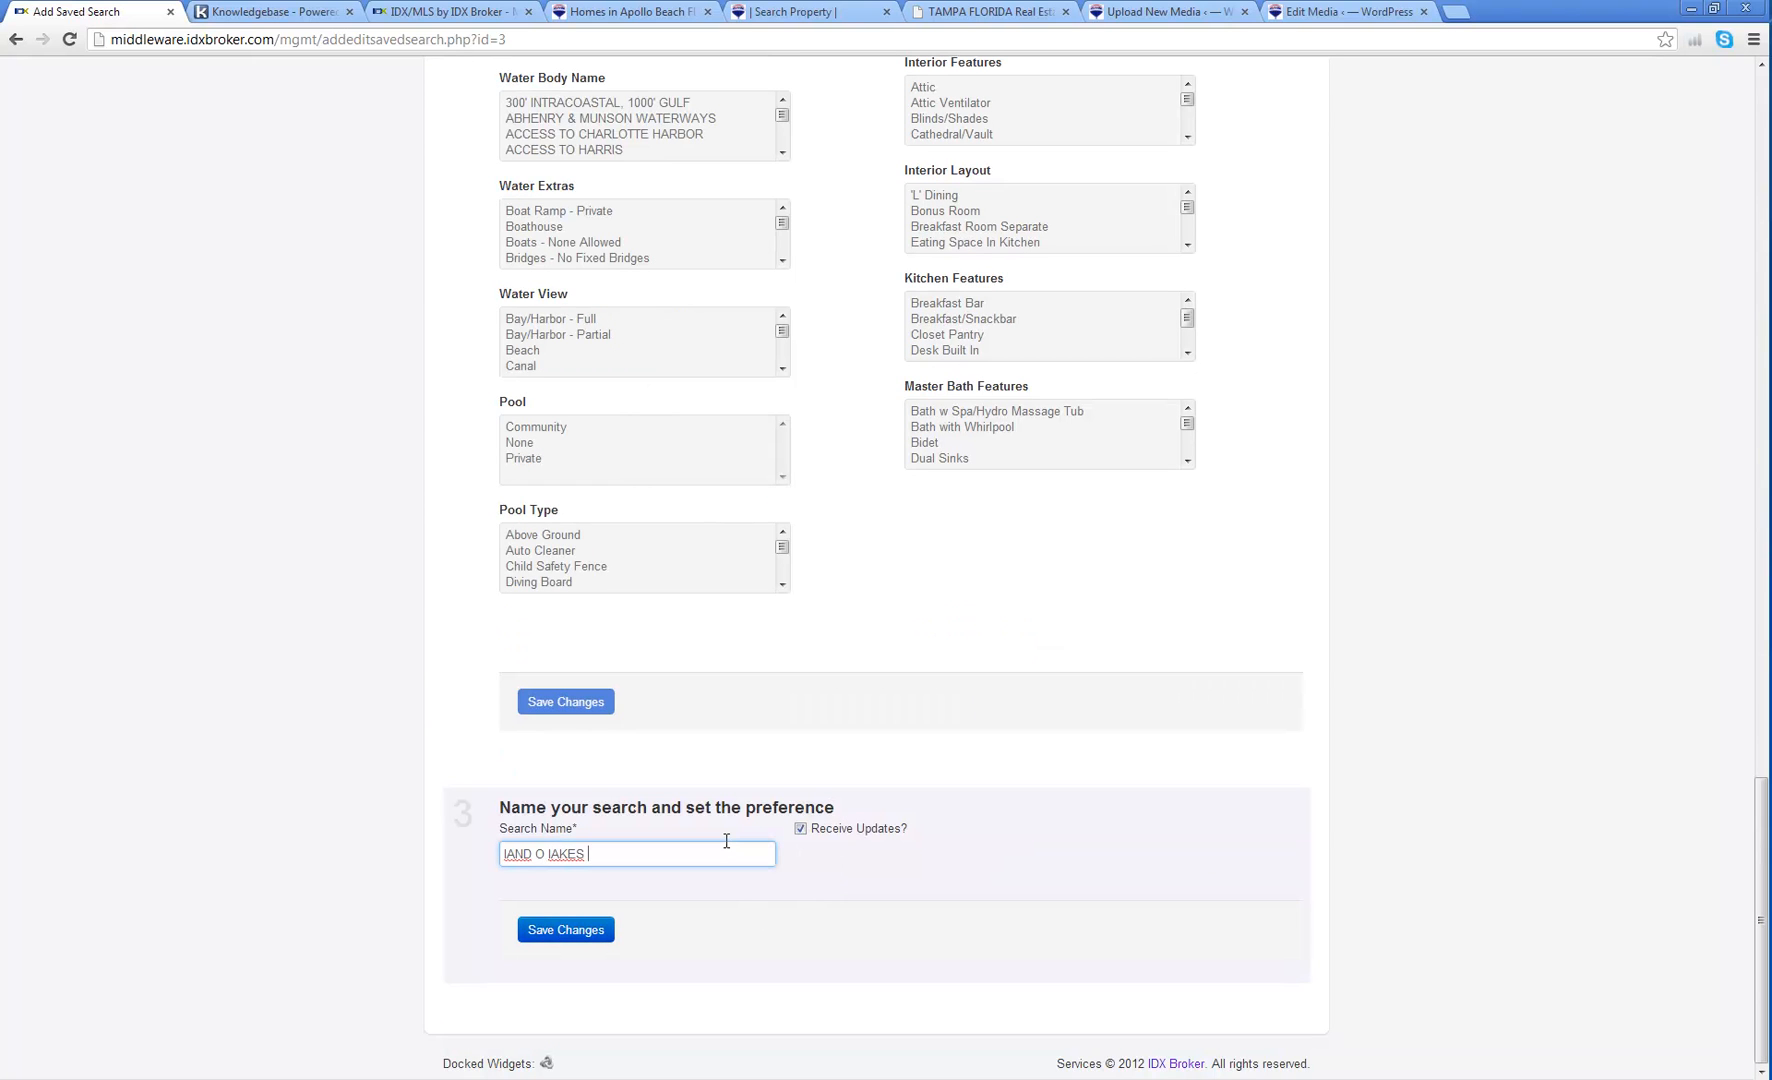
key(BackSpace)
key(BackSpace)
key(BackSpace)
key(BackSpace)
key(BackSpace)
key(BackSpace)
key(BackSpace)
key(BackSpace)
key(BackSpace)
key(BackSpace)
key(BackSpace)
text(Land o Lakes Homes 250-300k)
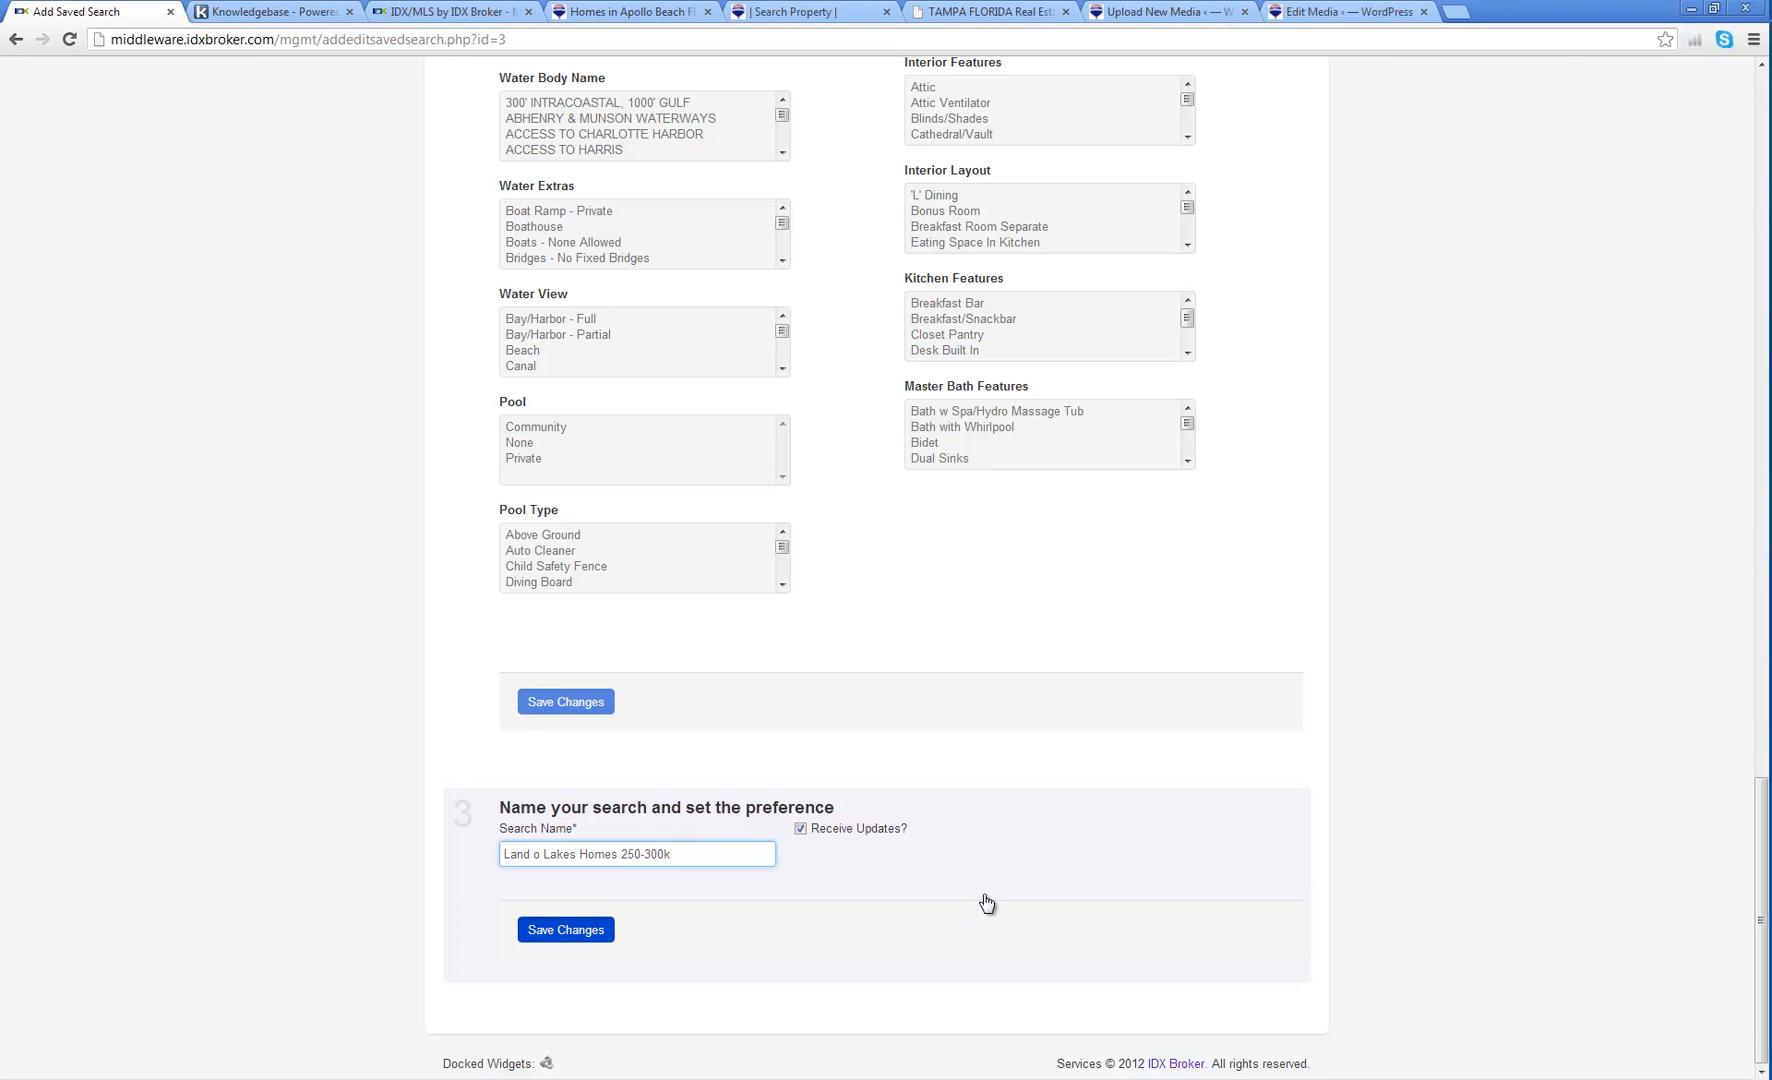
key(Return)
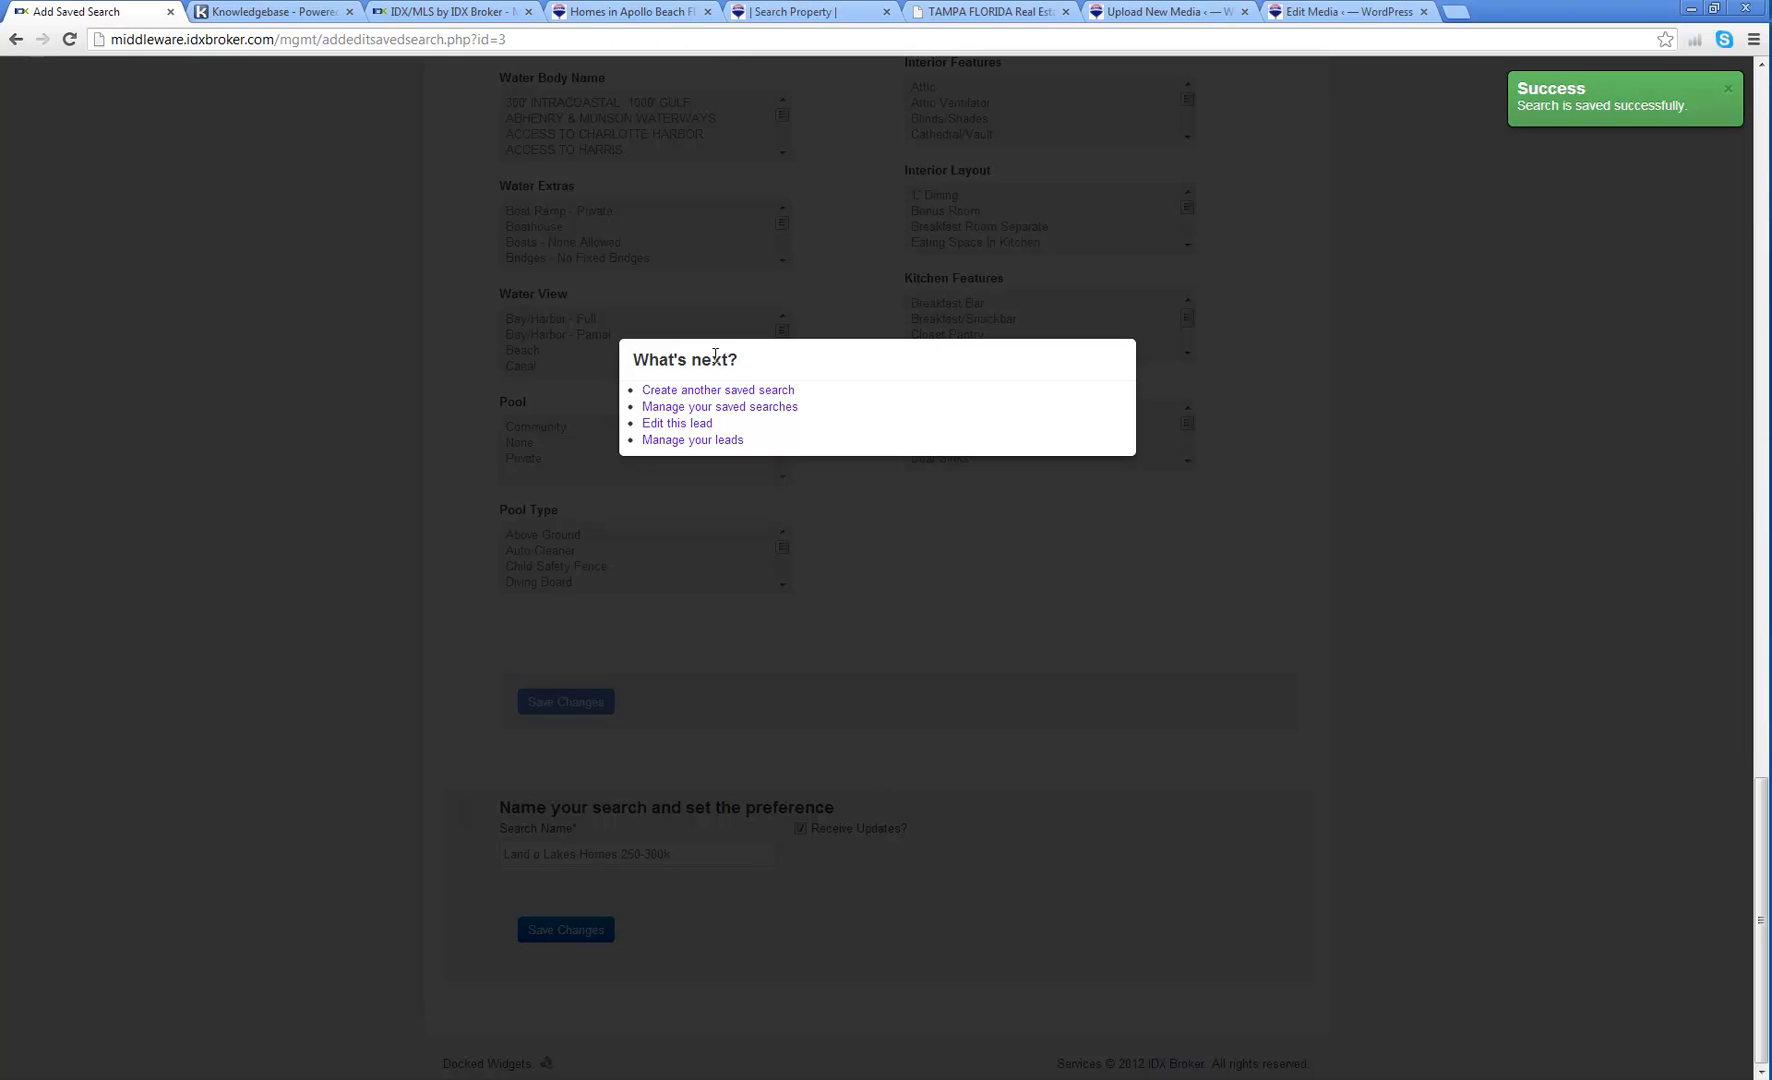
Step: Confirm the search in the lead's saved searches, then return to the Leads list
click(697, 407)
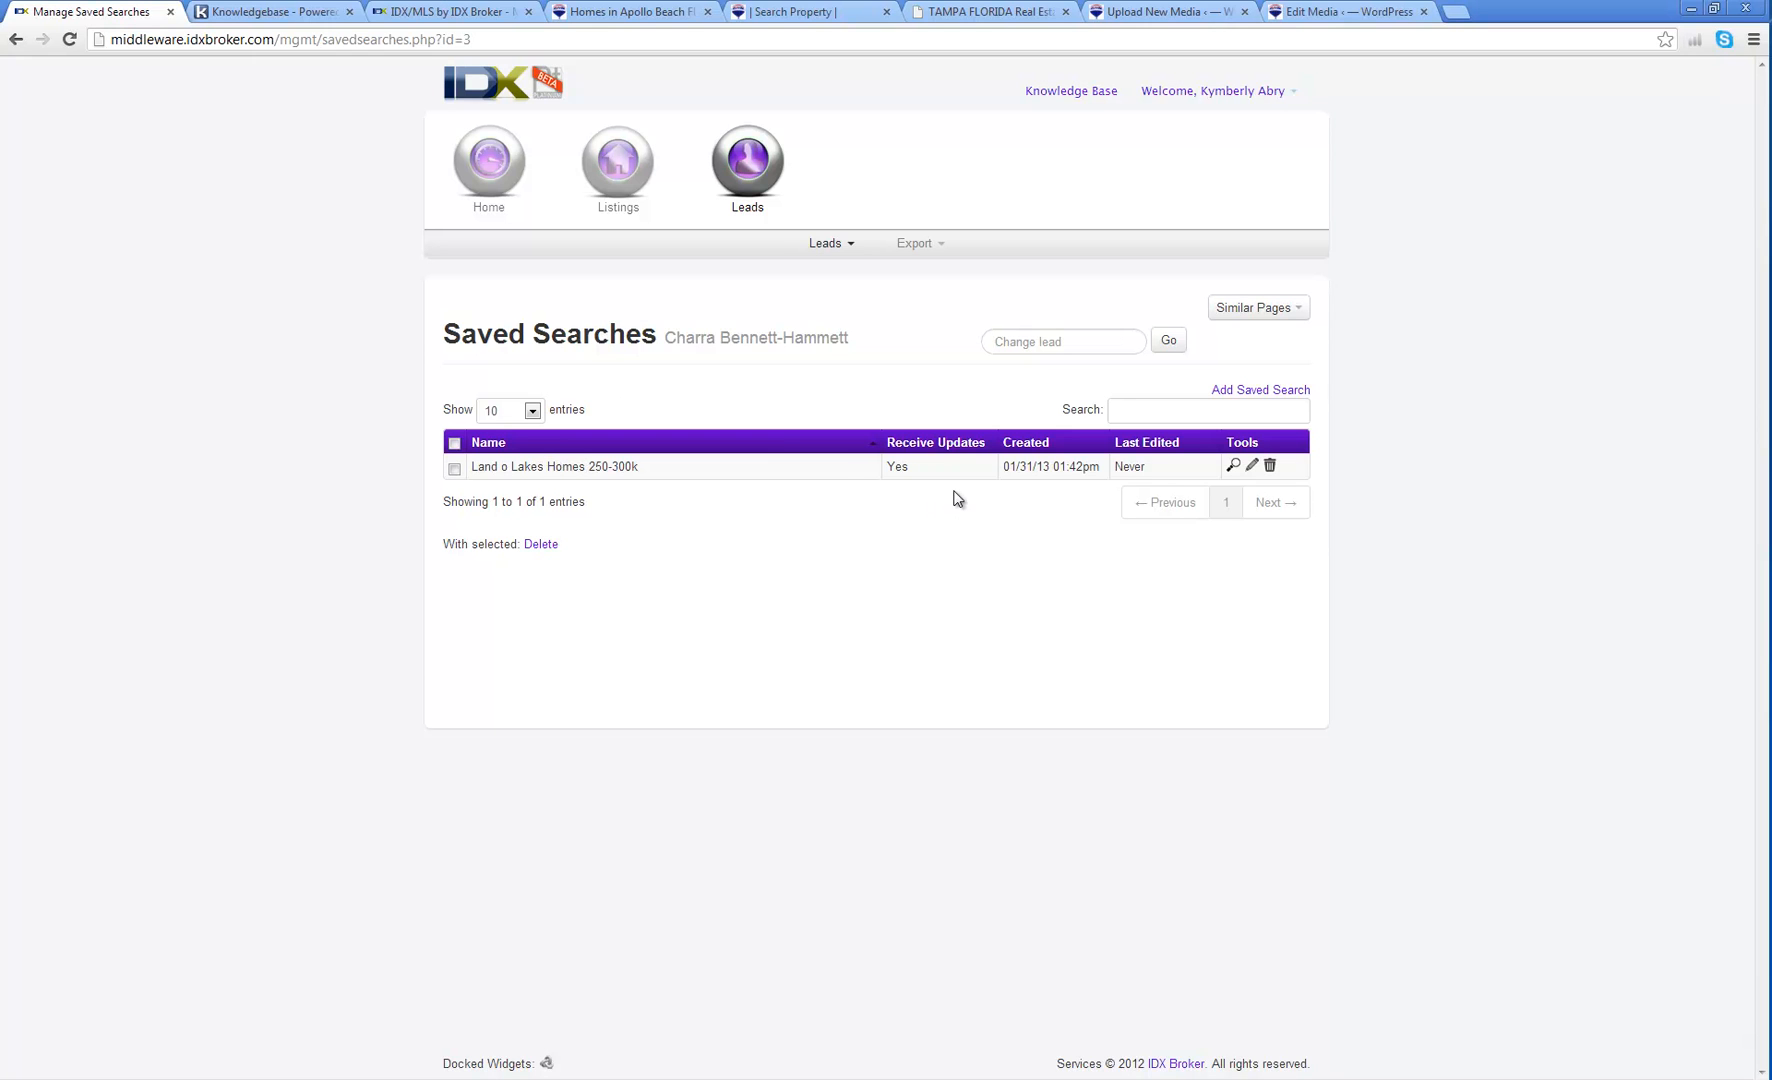
click(638, 170)
click(745, 165)
click(827, 243)
click(830, 273)
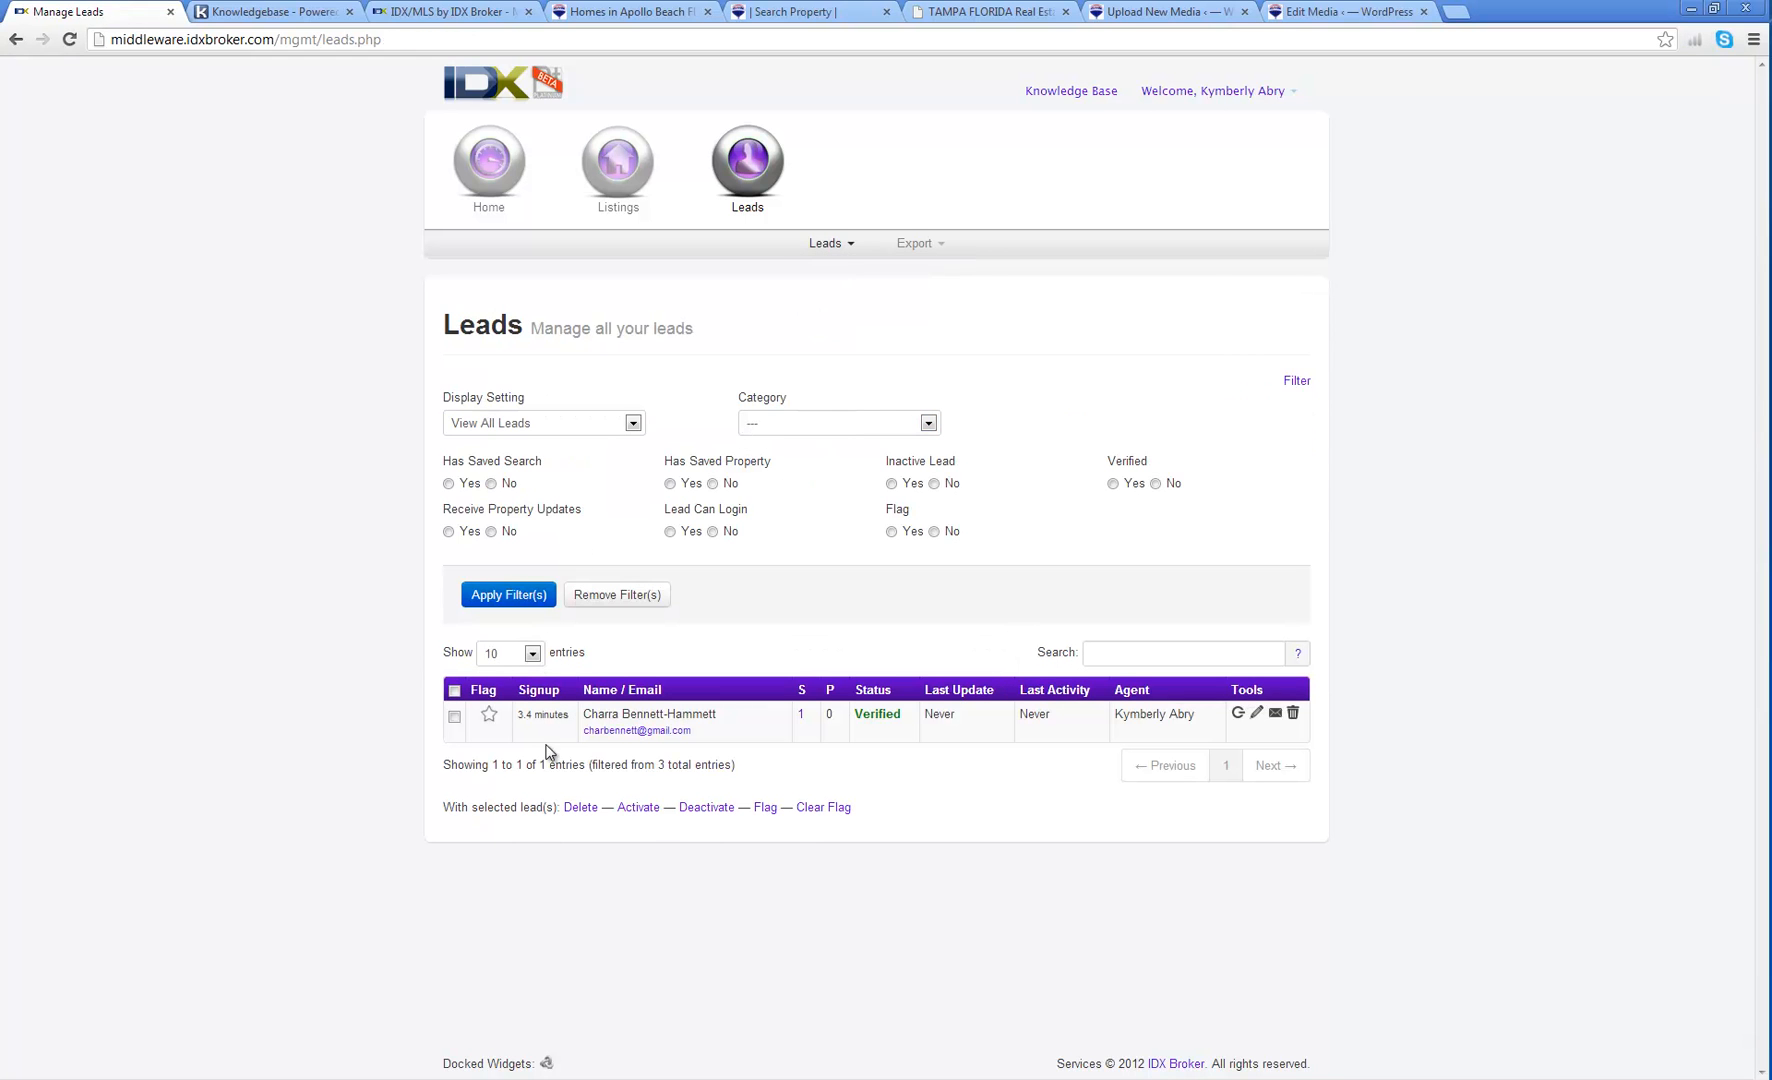
Step: Browse the lead's Saved Searches, Edit Lead and Notes tabs, then open Saved Lead Exports
click(1257, 714)
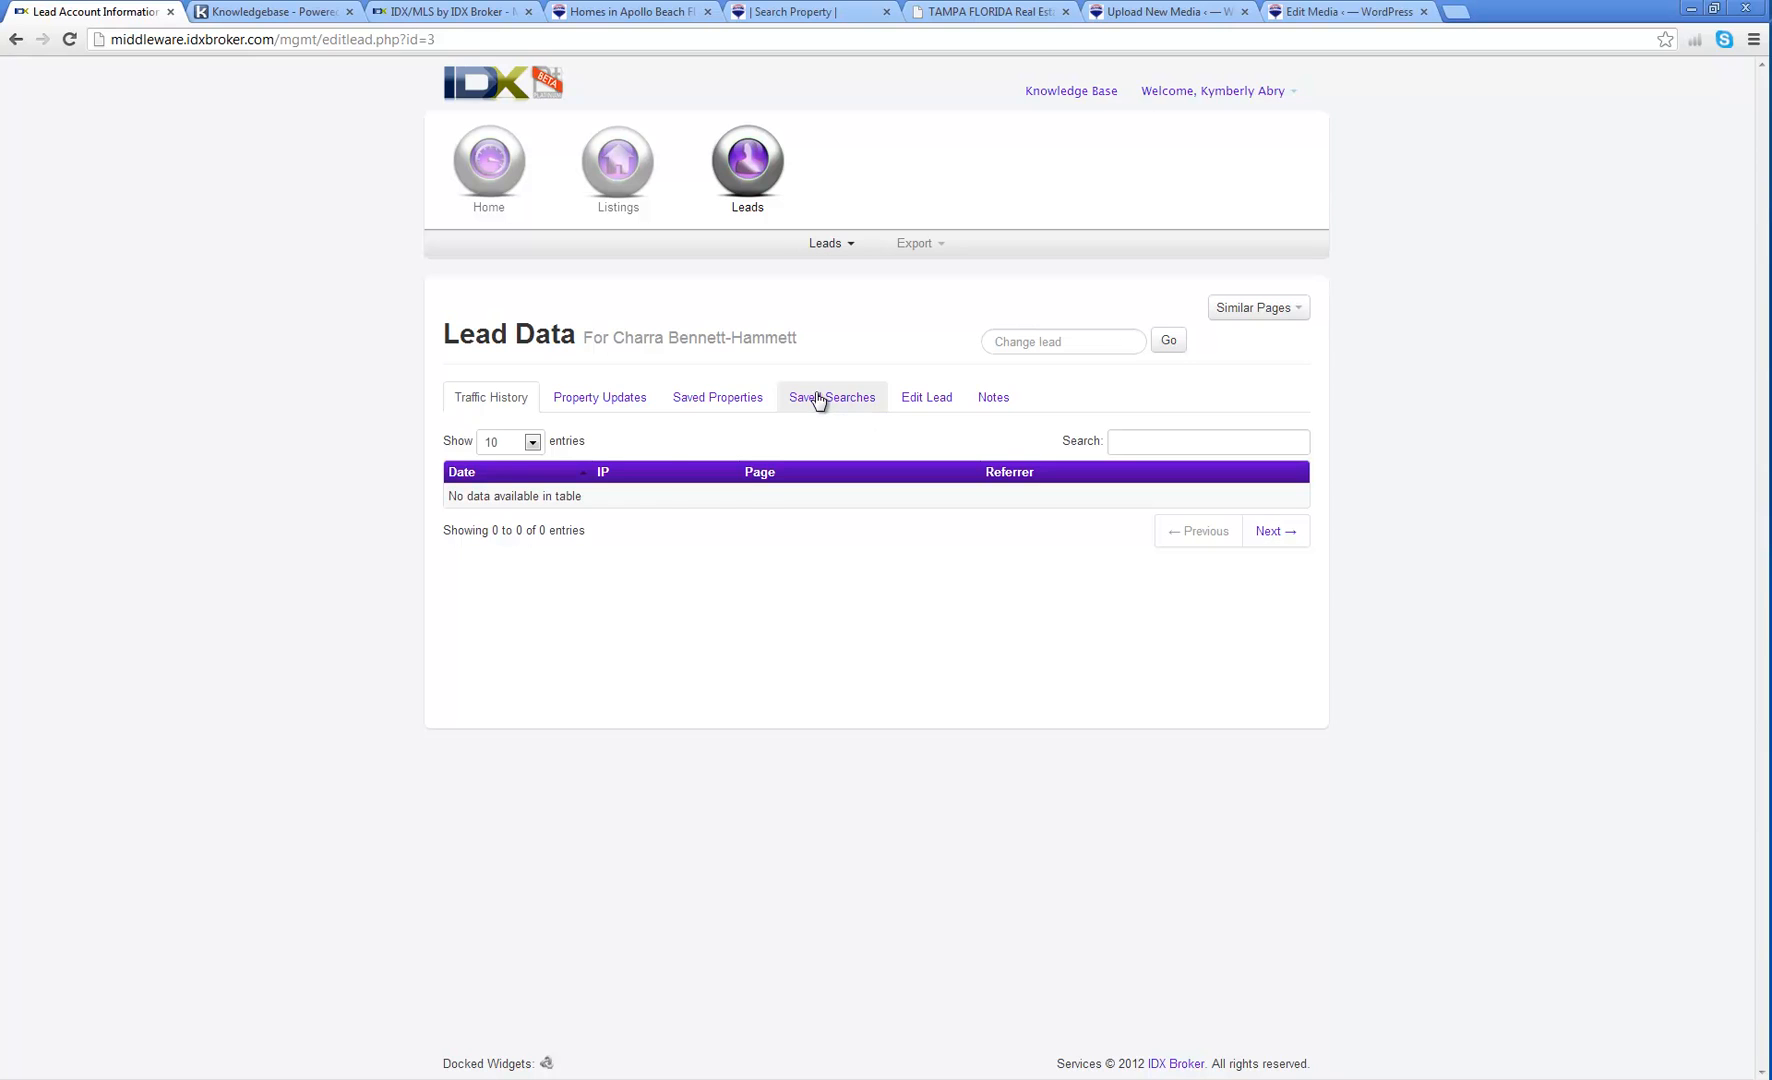
click(818, 400)
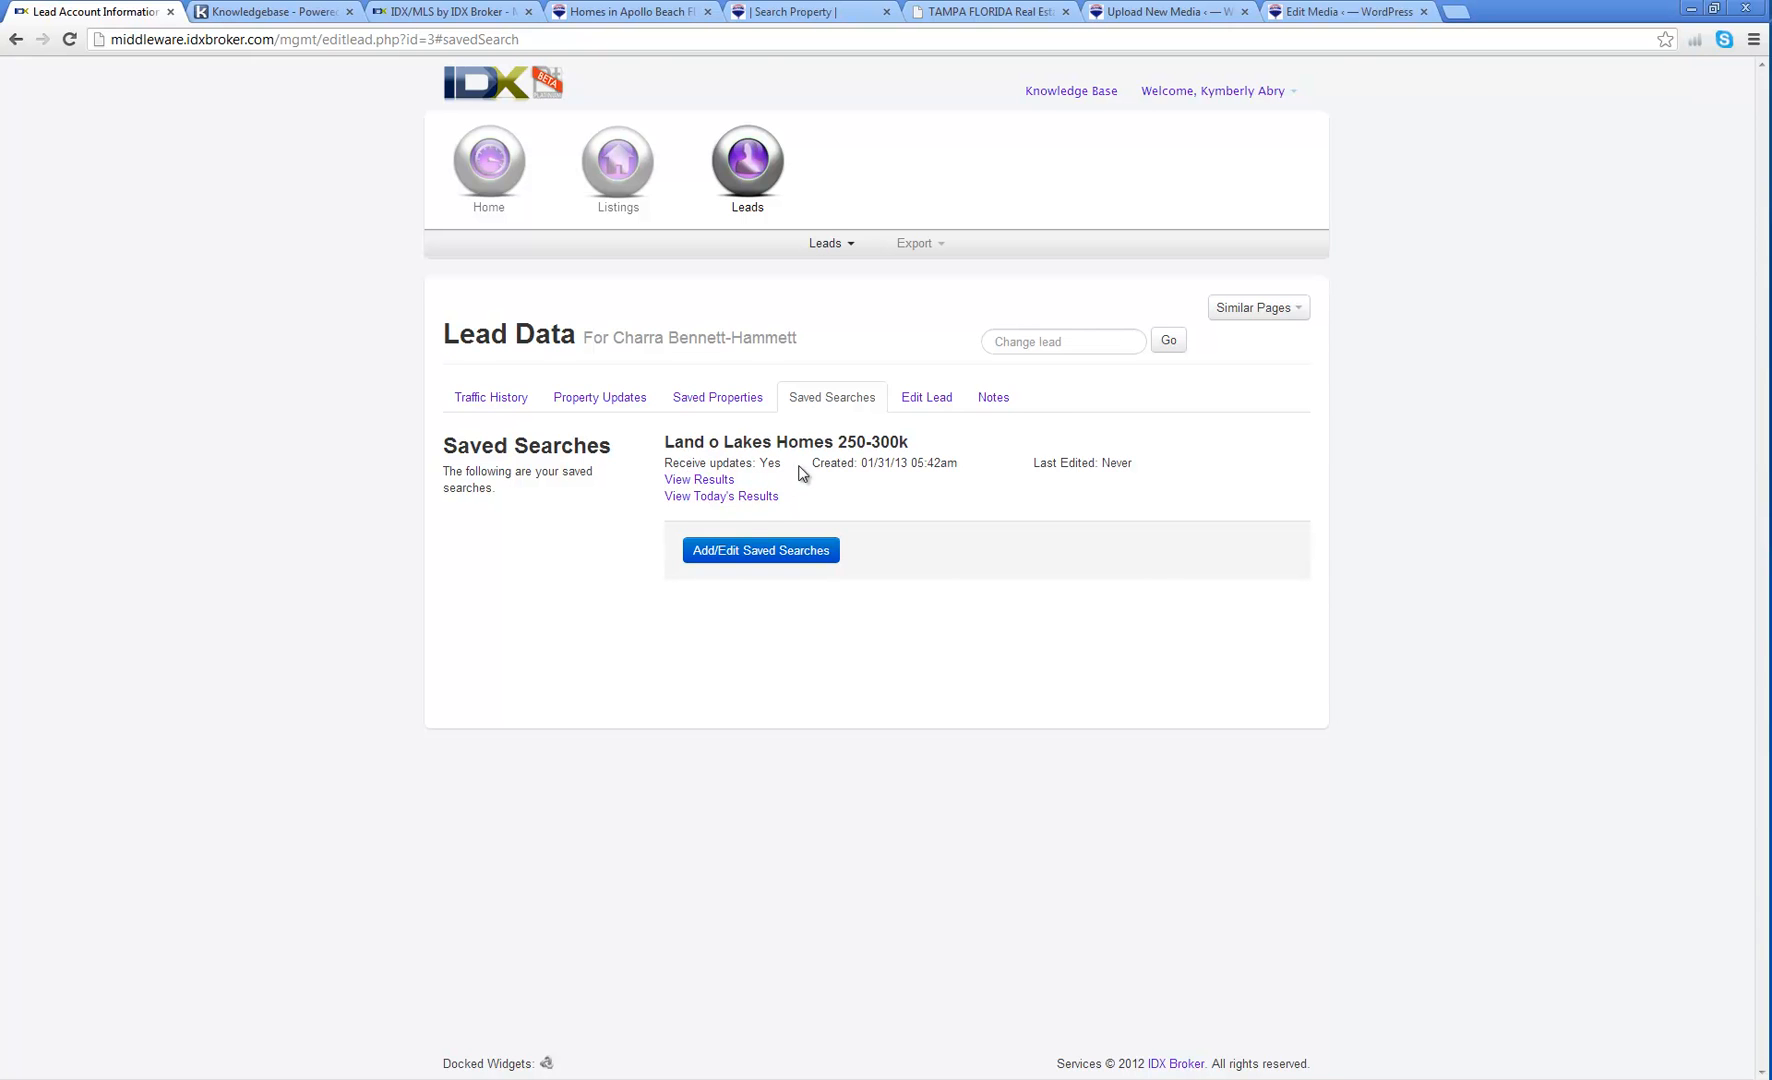
click(929, 398)
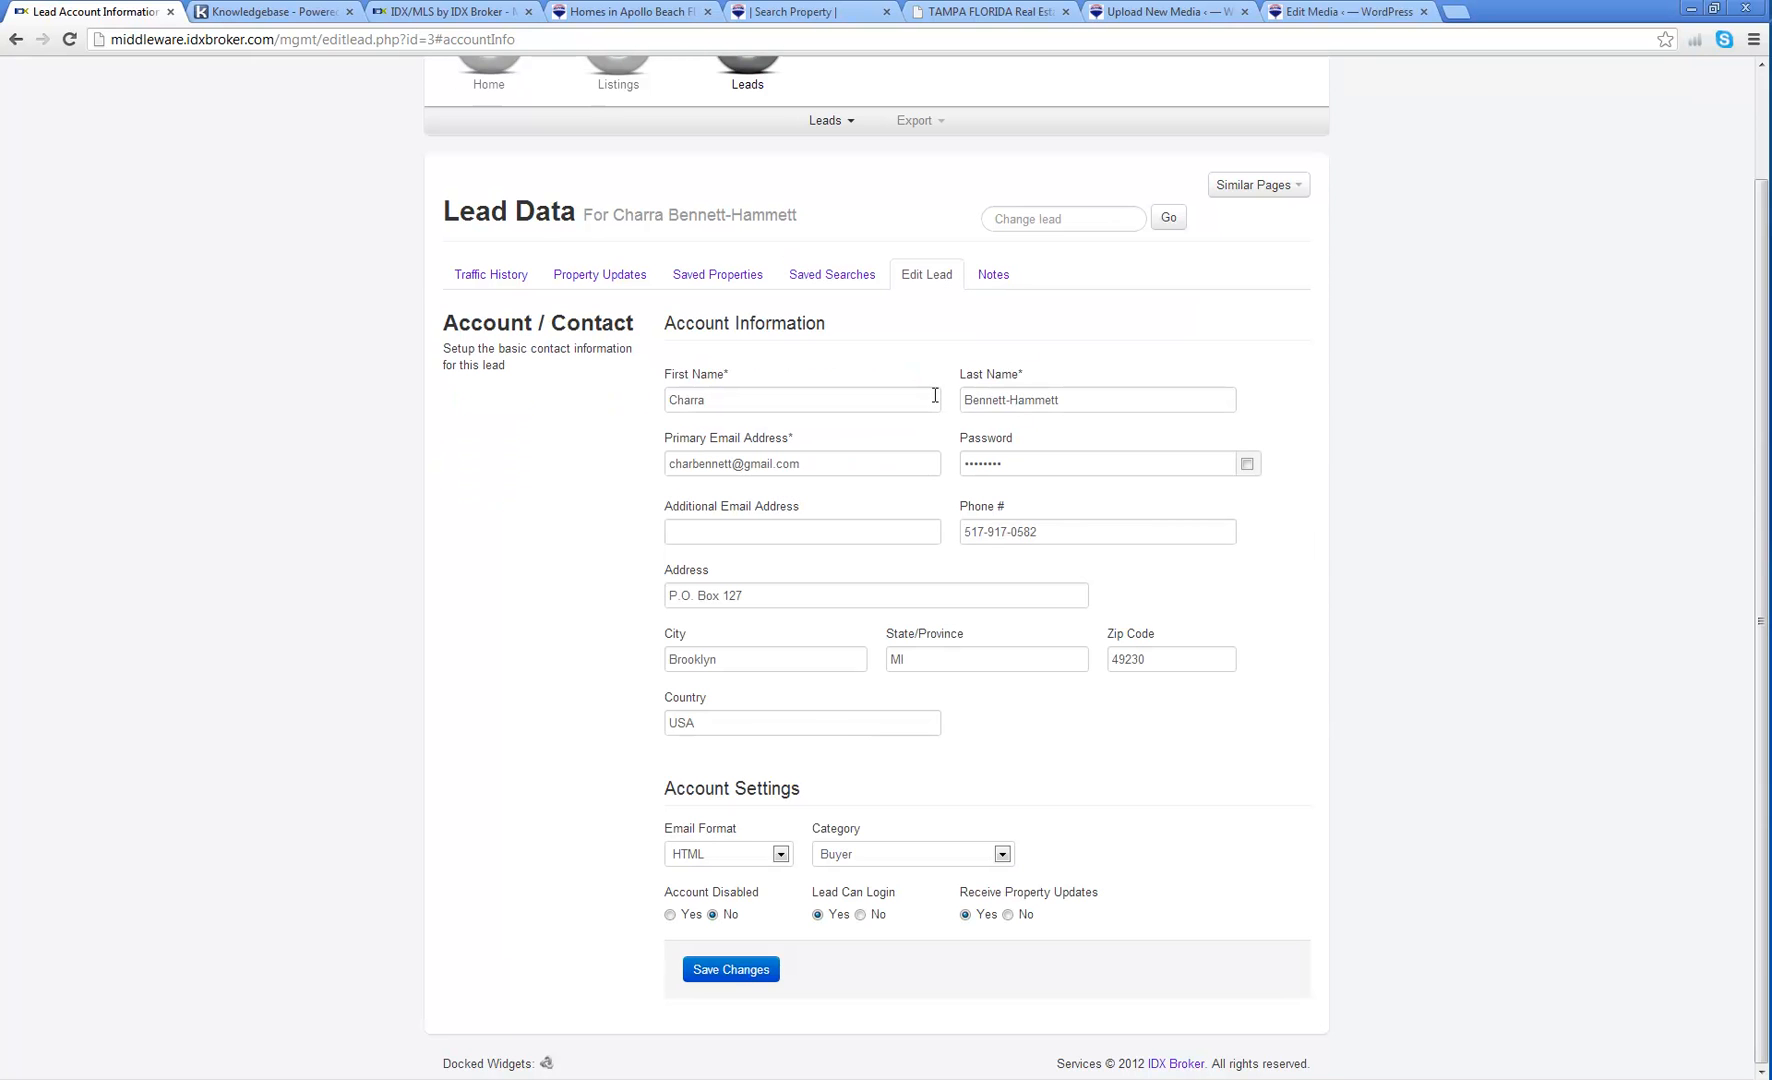
click(993, 280)
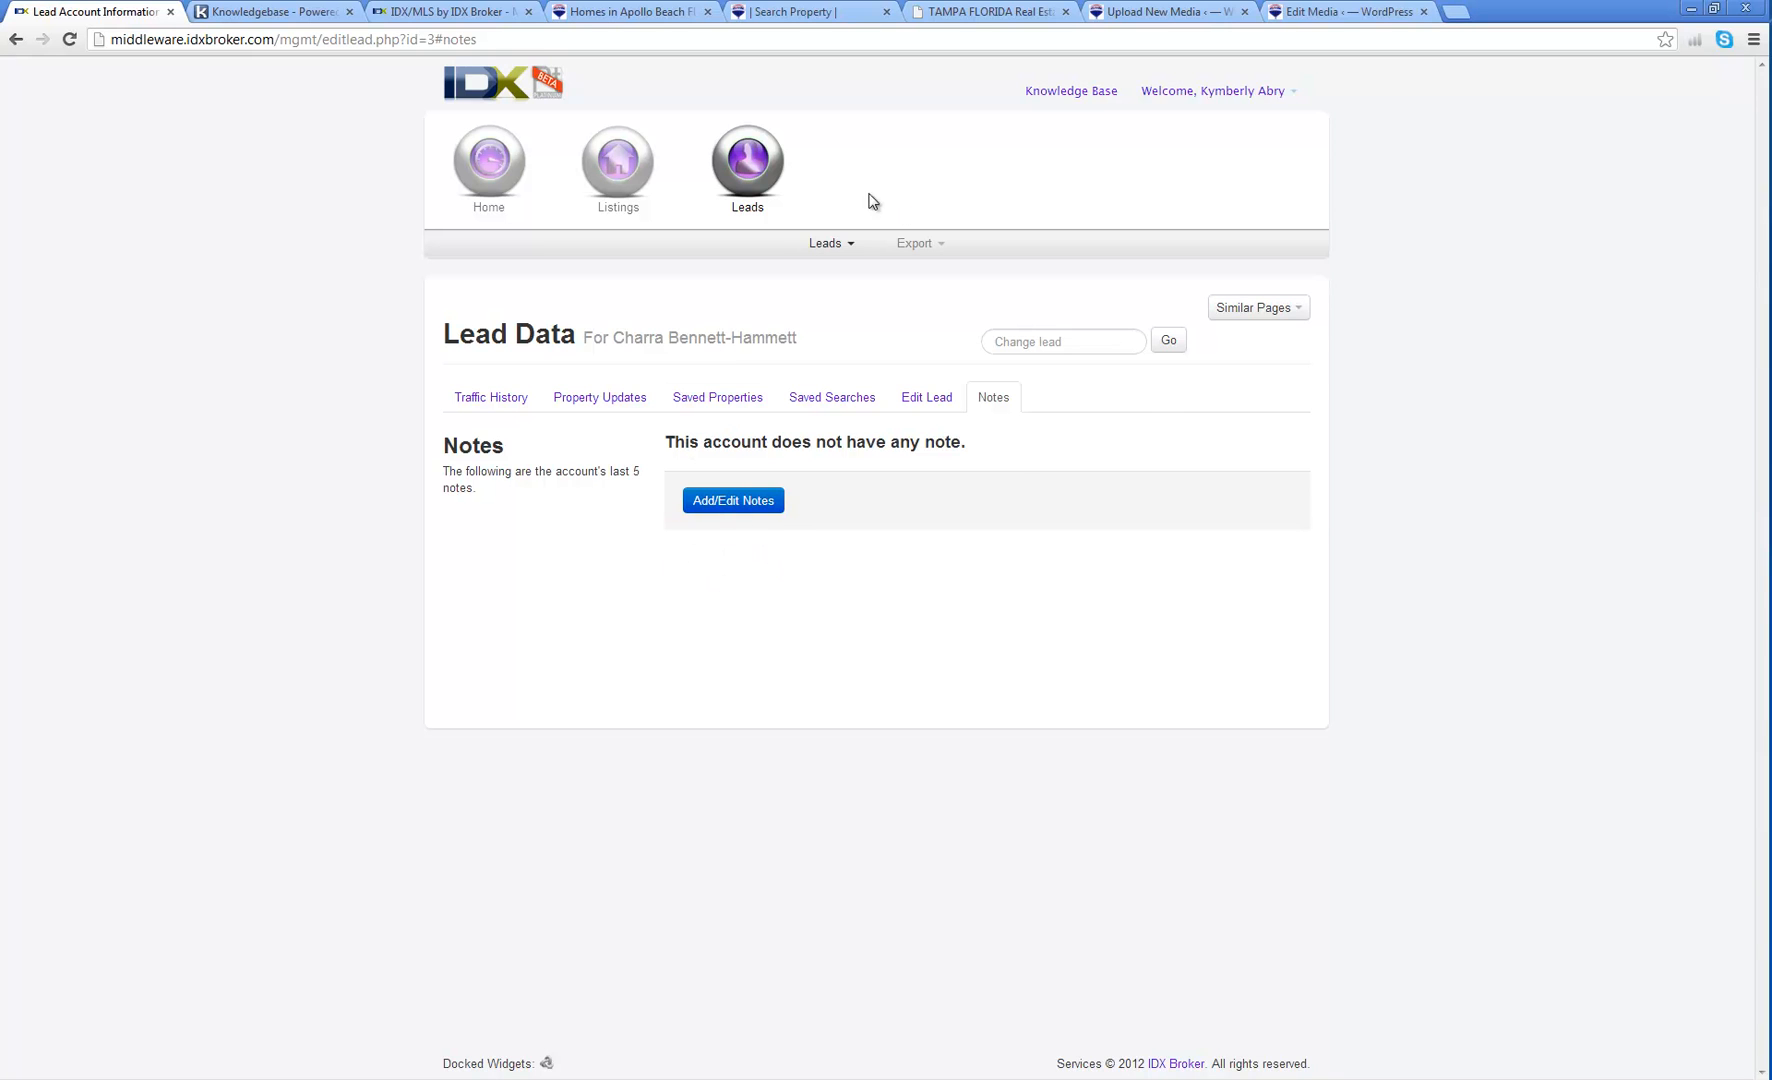
click(827, 248)
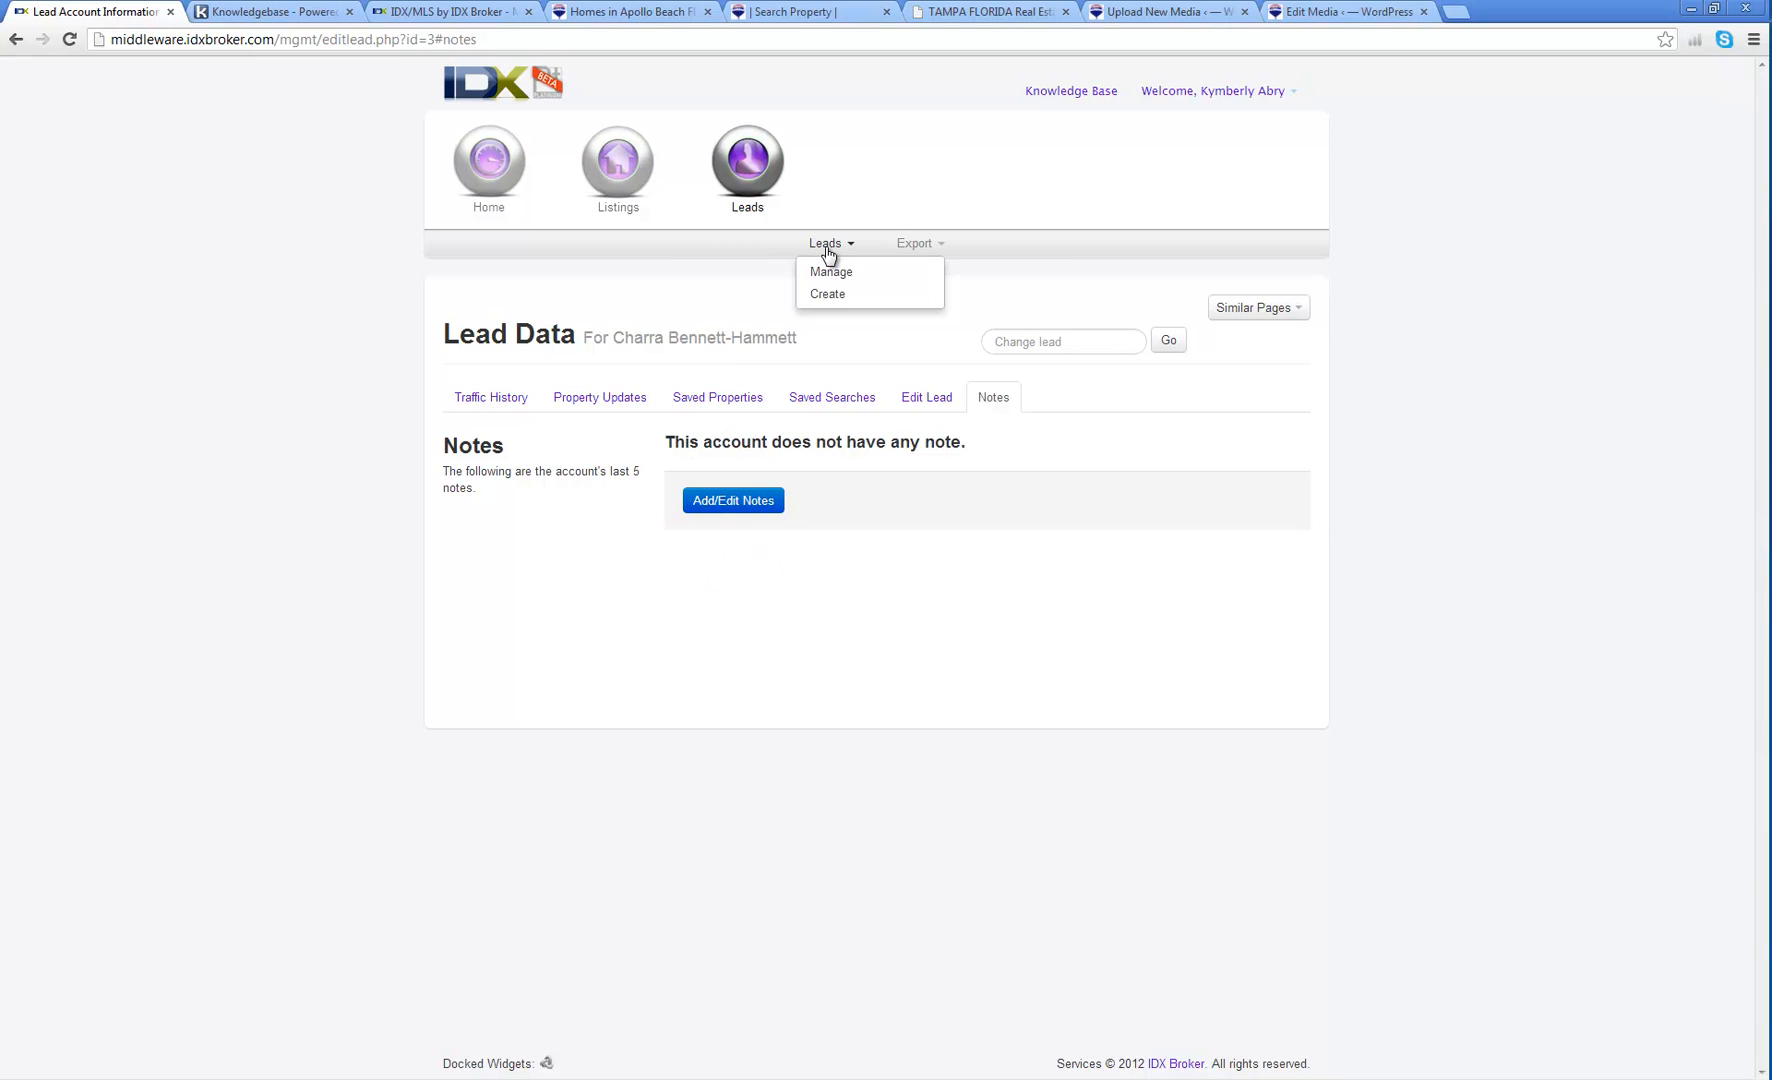
click(919, 246)
Step: Check the Saved Lead Exports list, then begin creating a new lead export
click(922, 273)
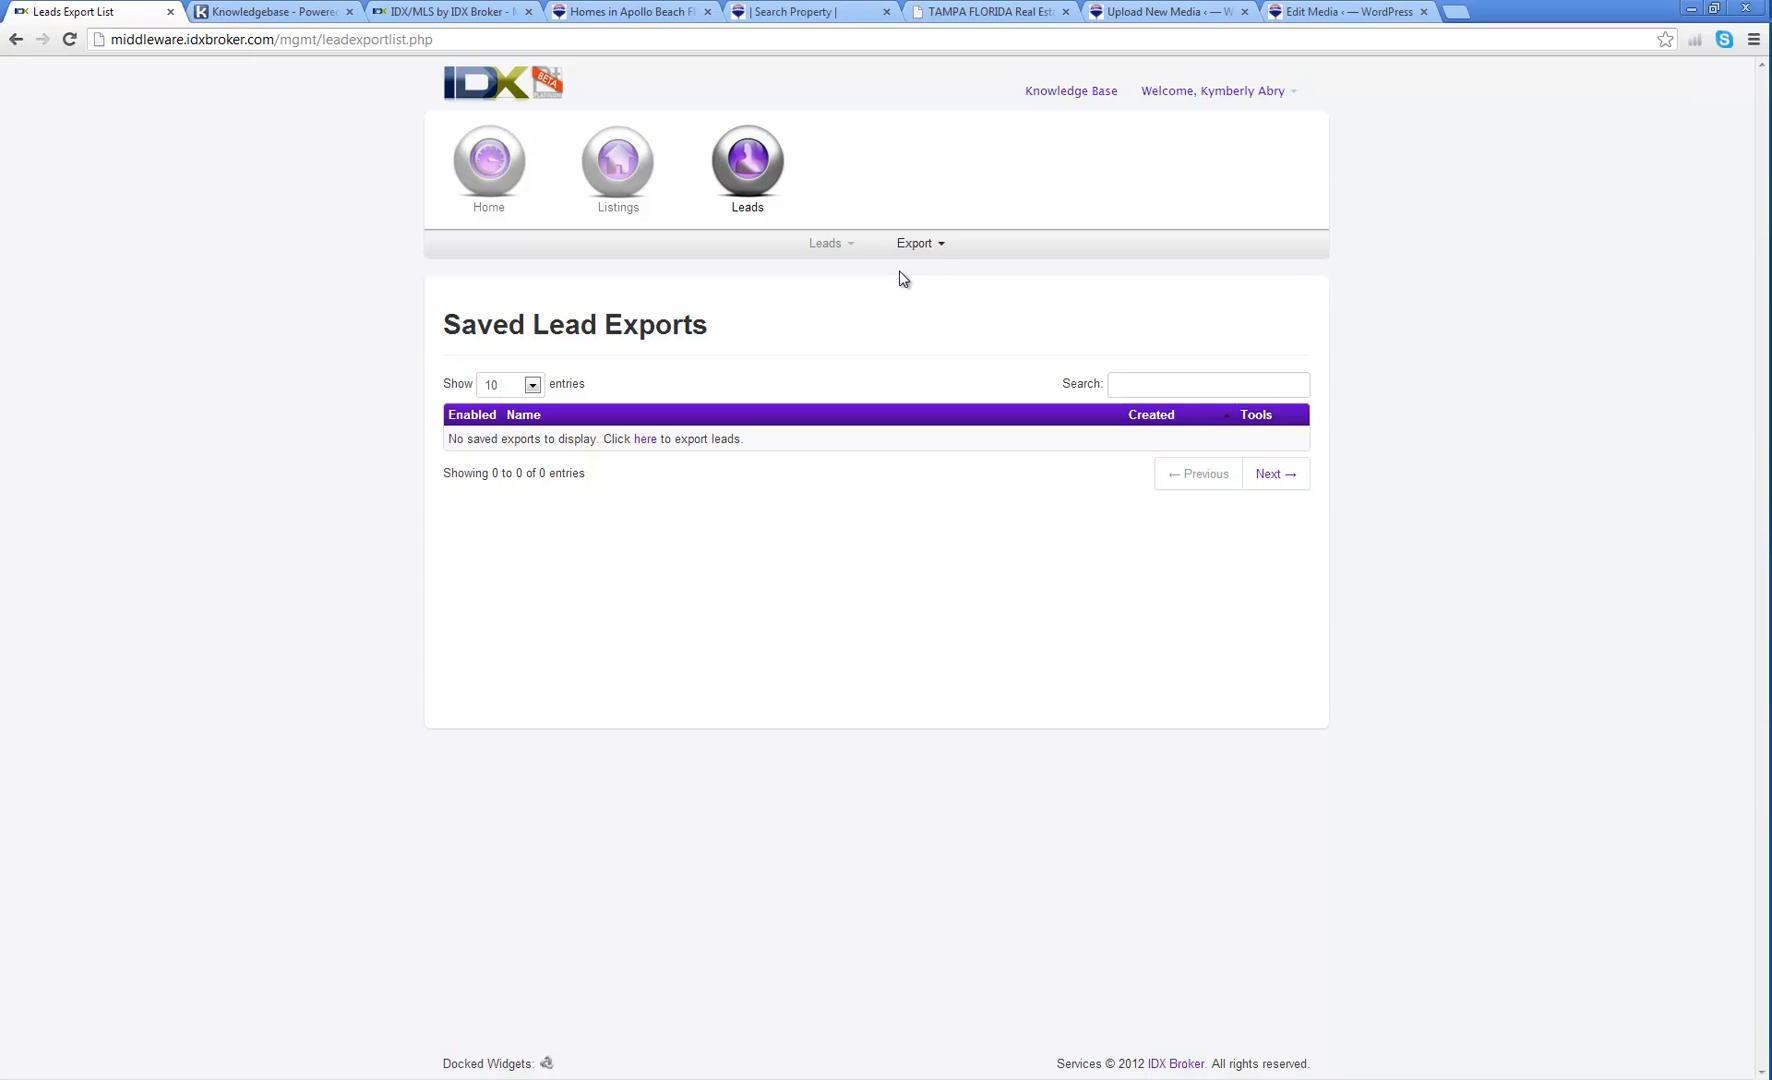
click(931, 250)
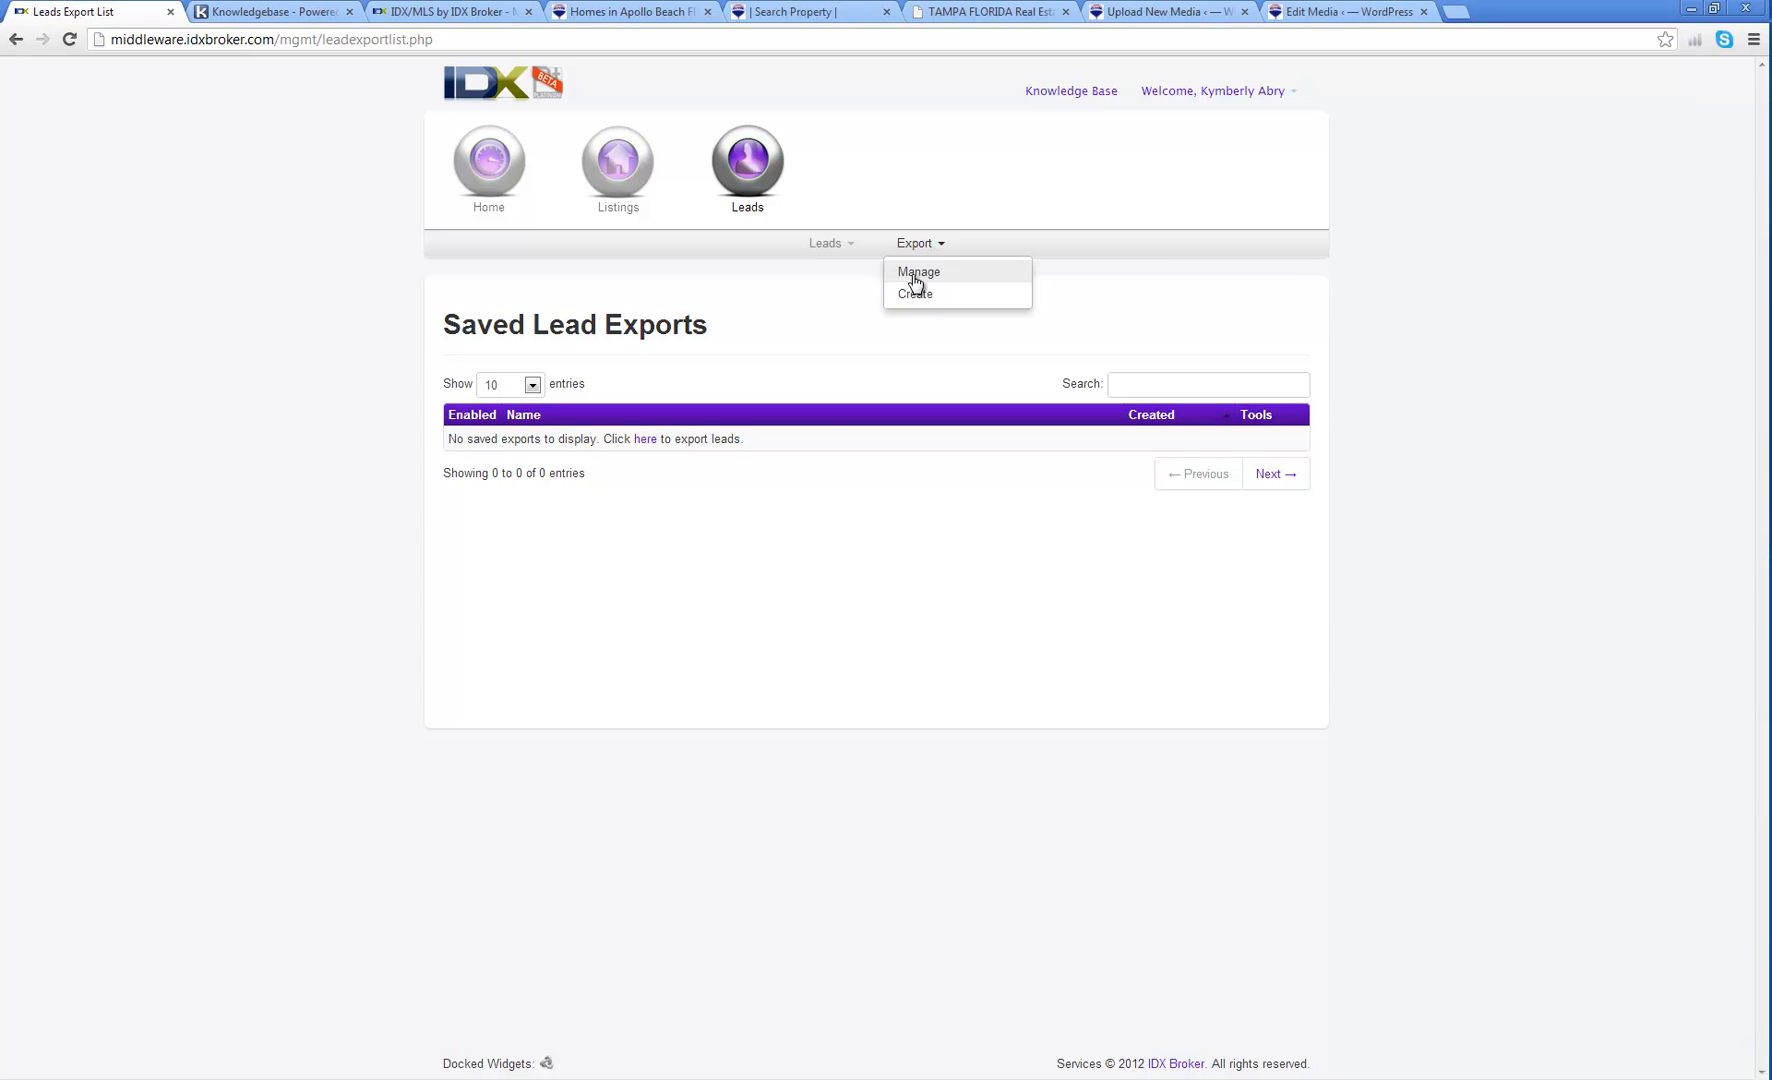
click(922, 295)
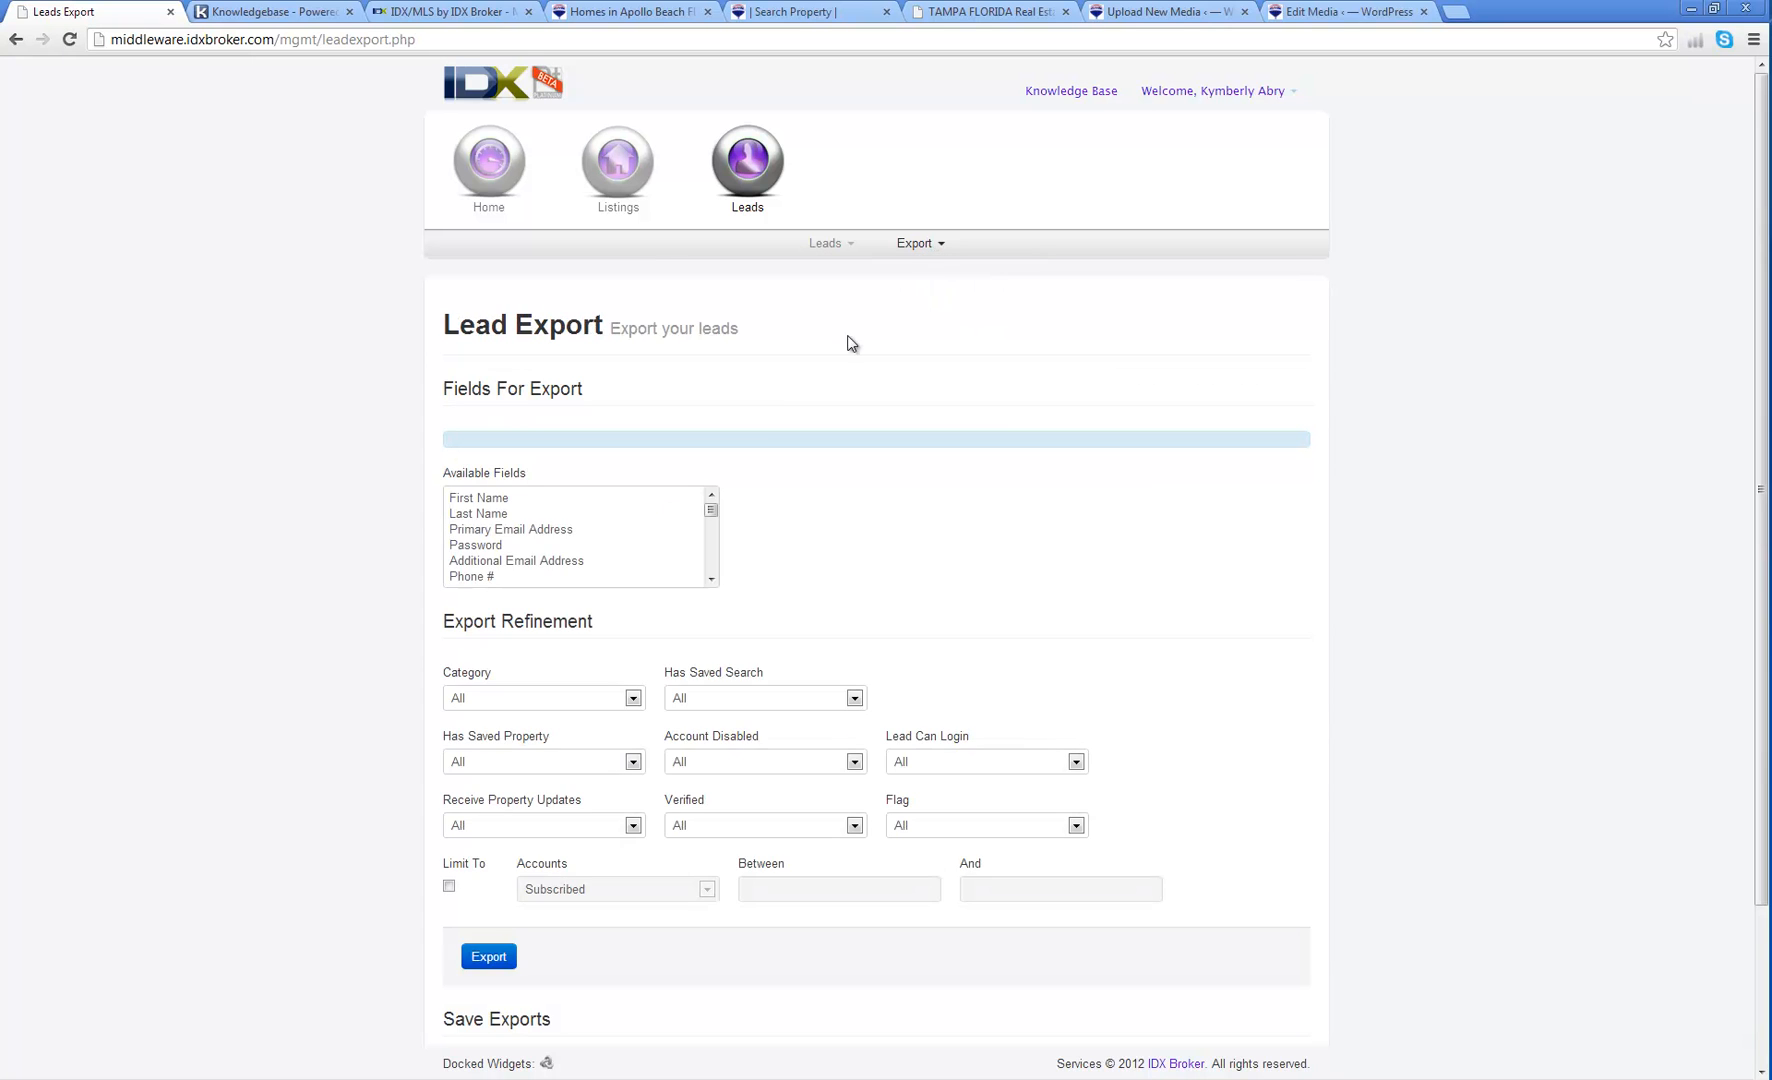
scroll(752, 470, down, 2)
Step: Include Primary Email, Additional Email, Last Name, First Name and Phone # in the export
click(497, 336)
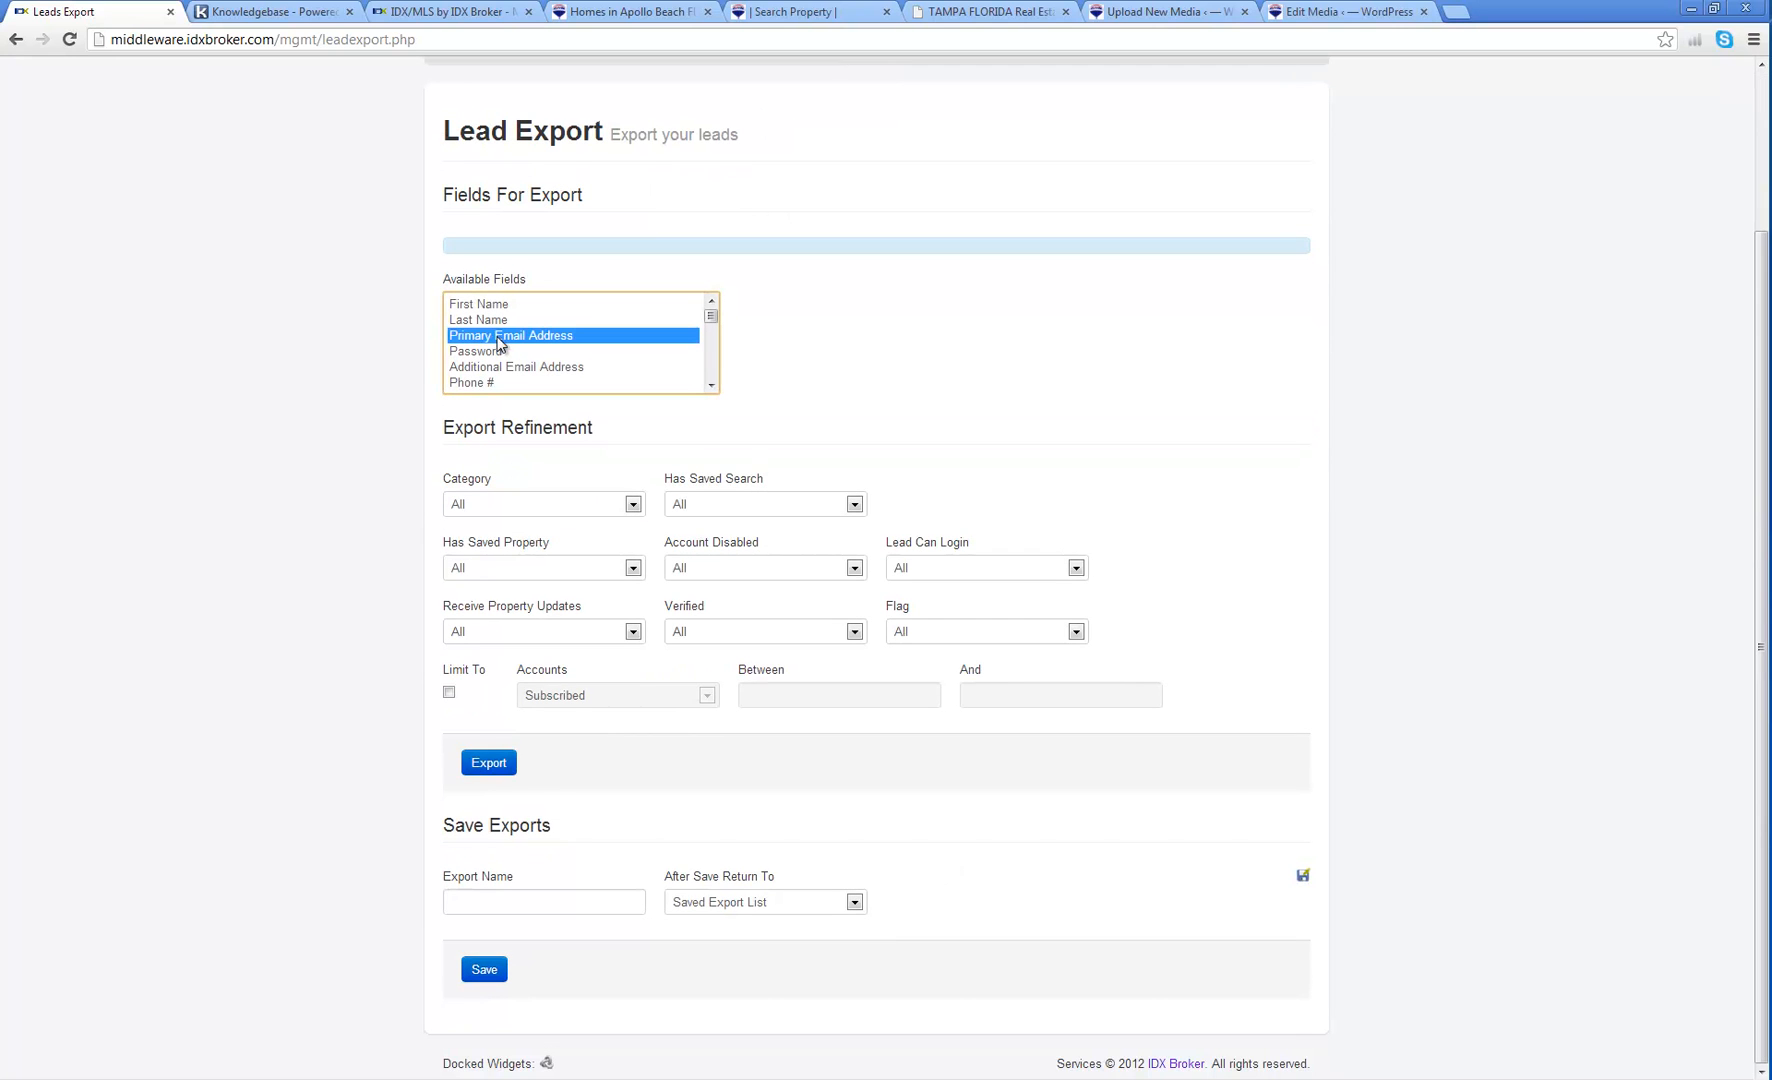
ctrl+click(498, 366)
ctrl+click(494, 320)
ctrl+click(492, 304)
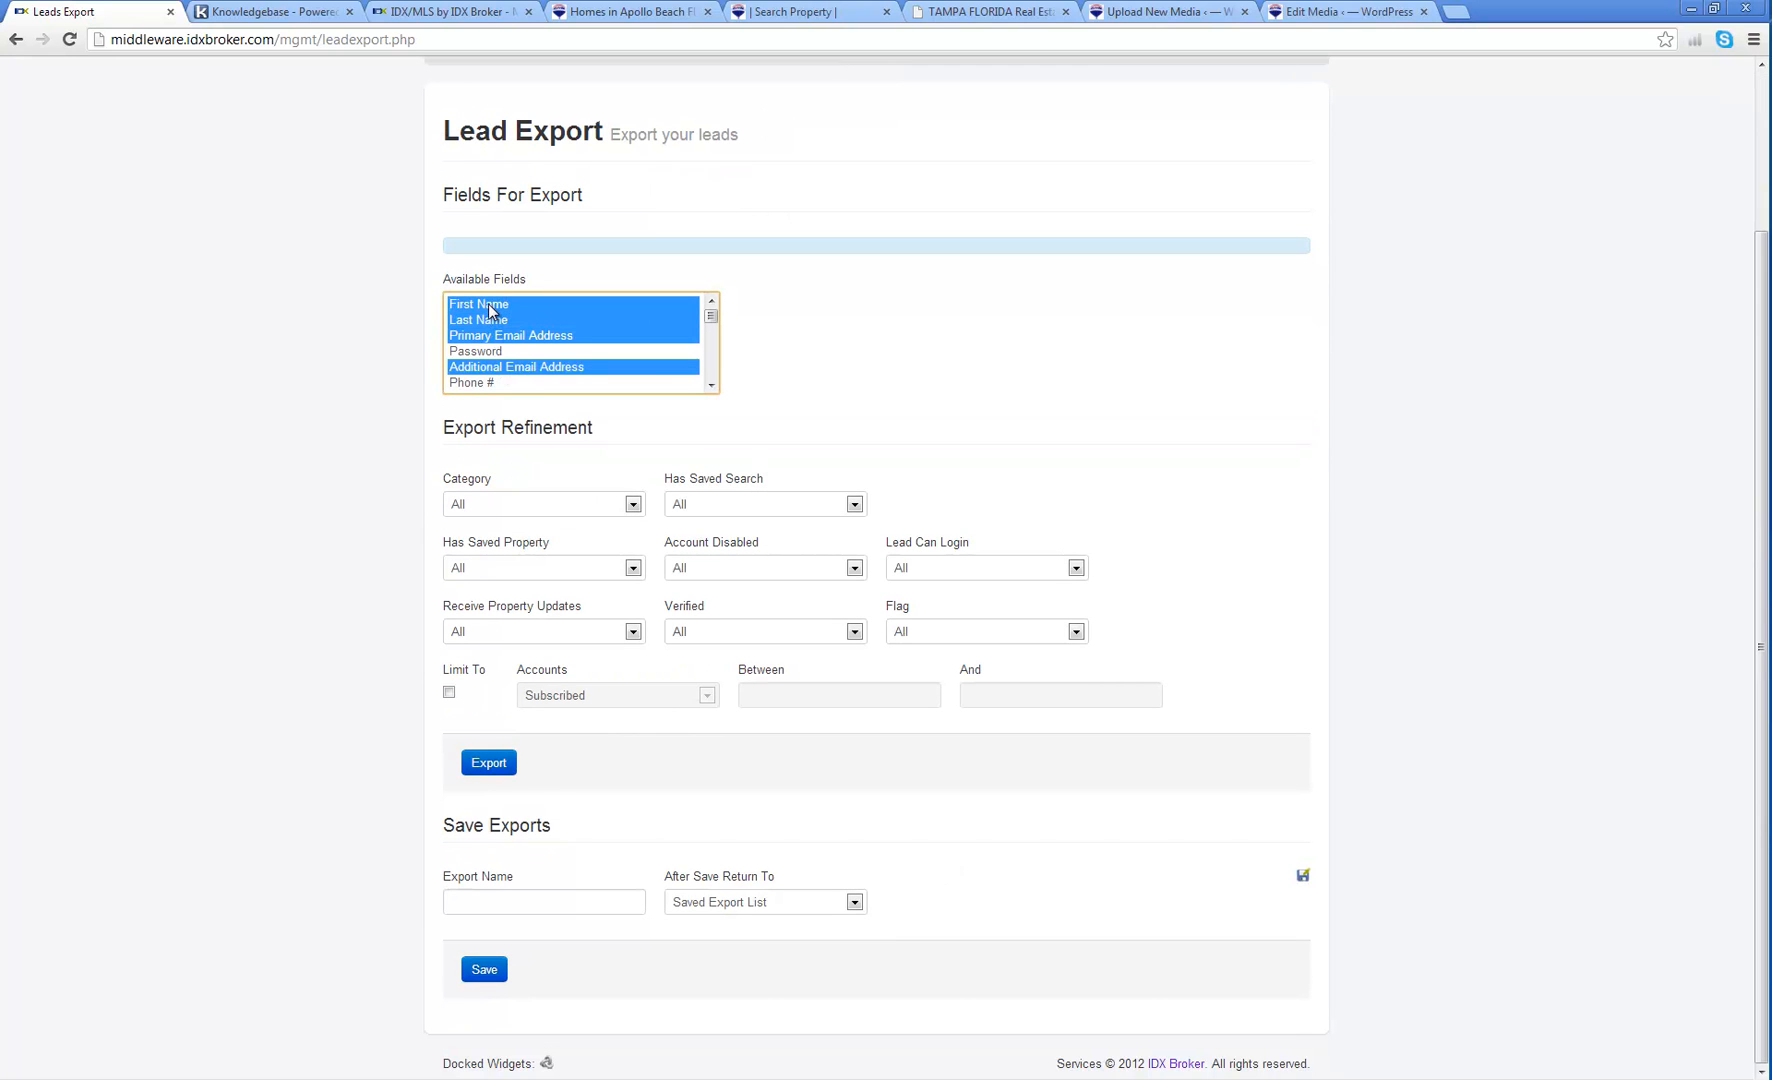
ctrl+click(498, 384)
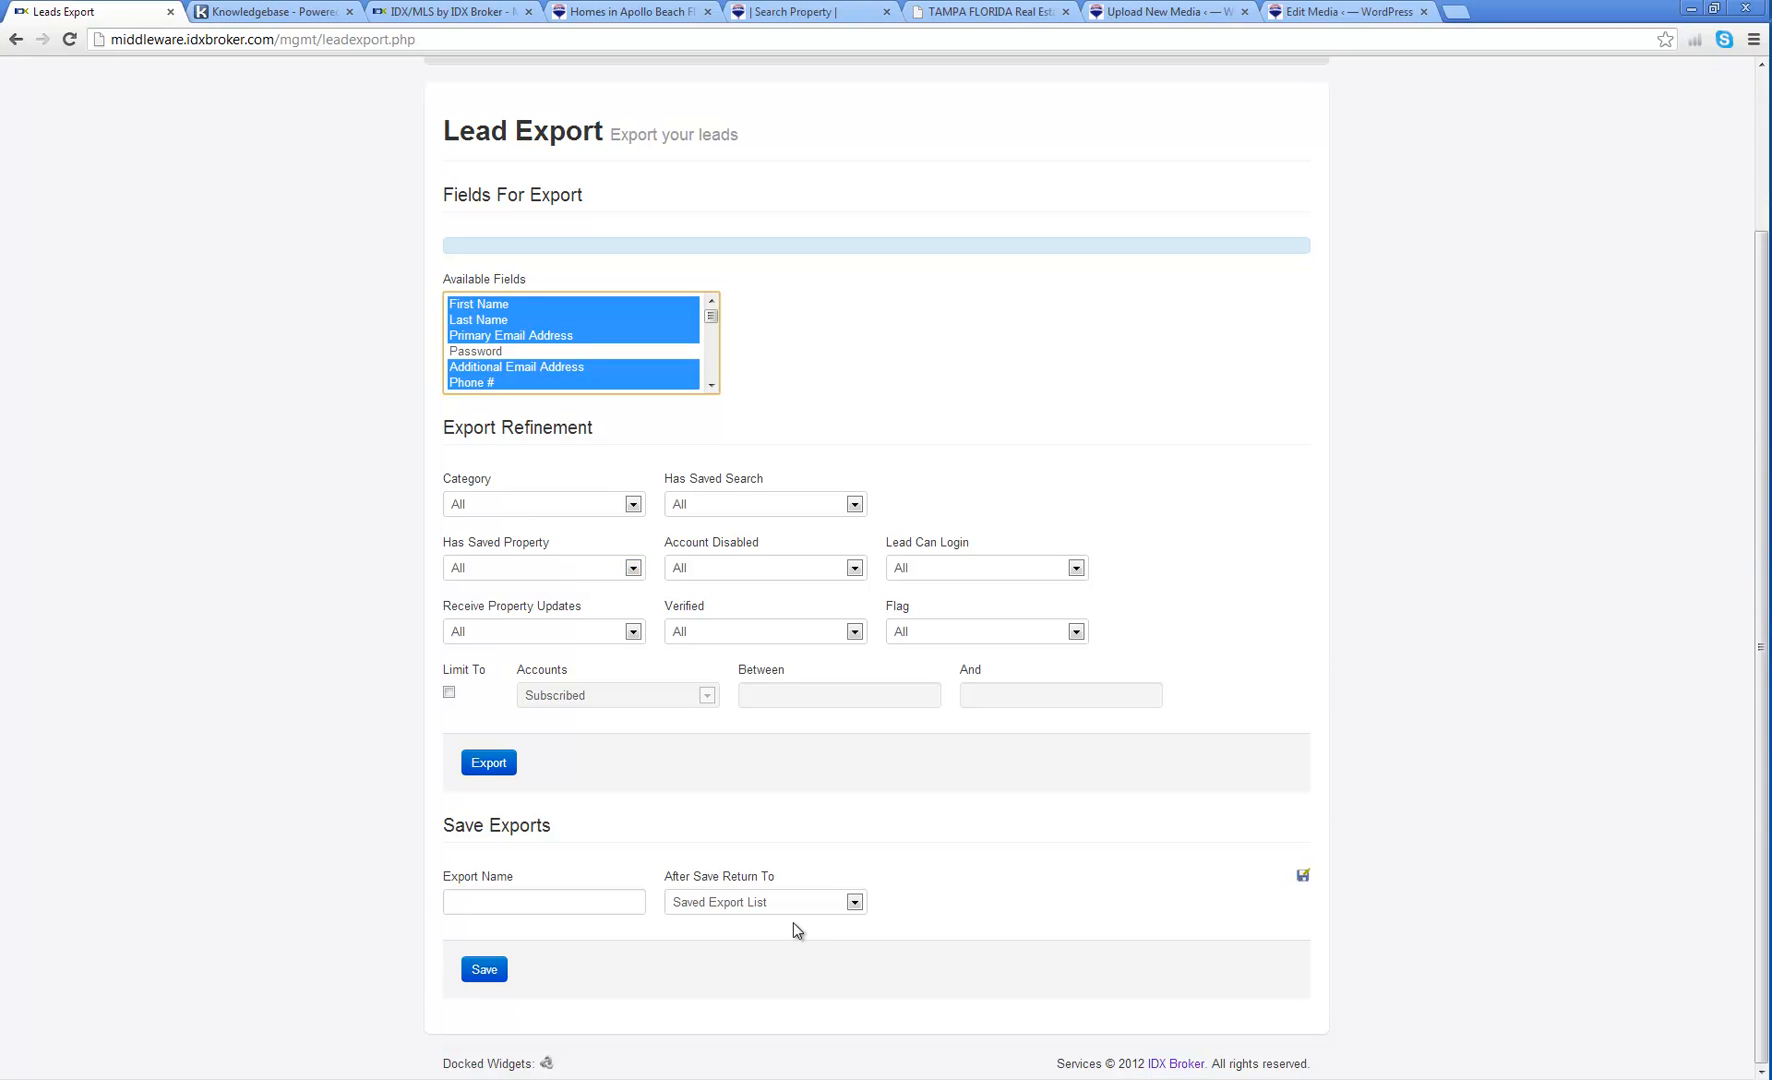
Step: Start an Export Name, then go back to the empty Saved Lead Exports list
click(561, 912)
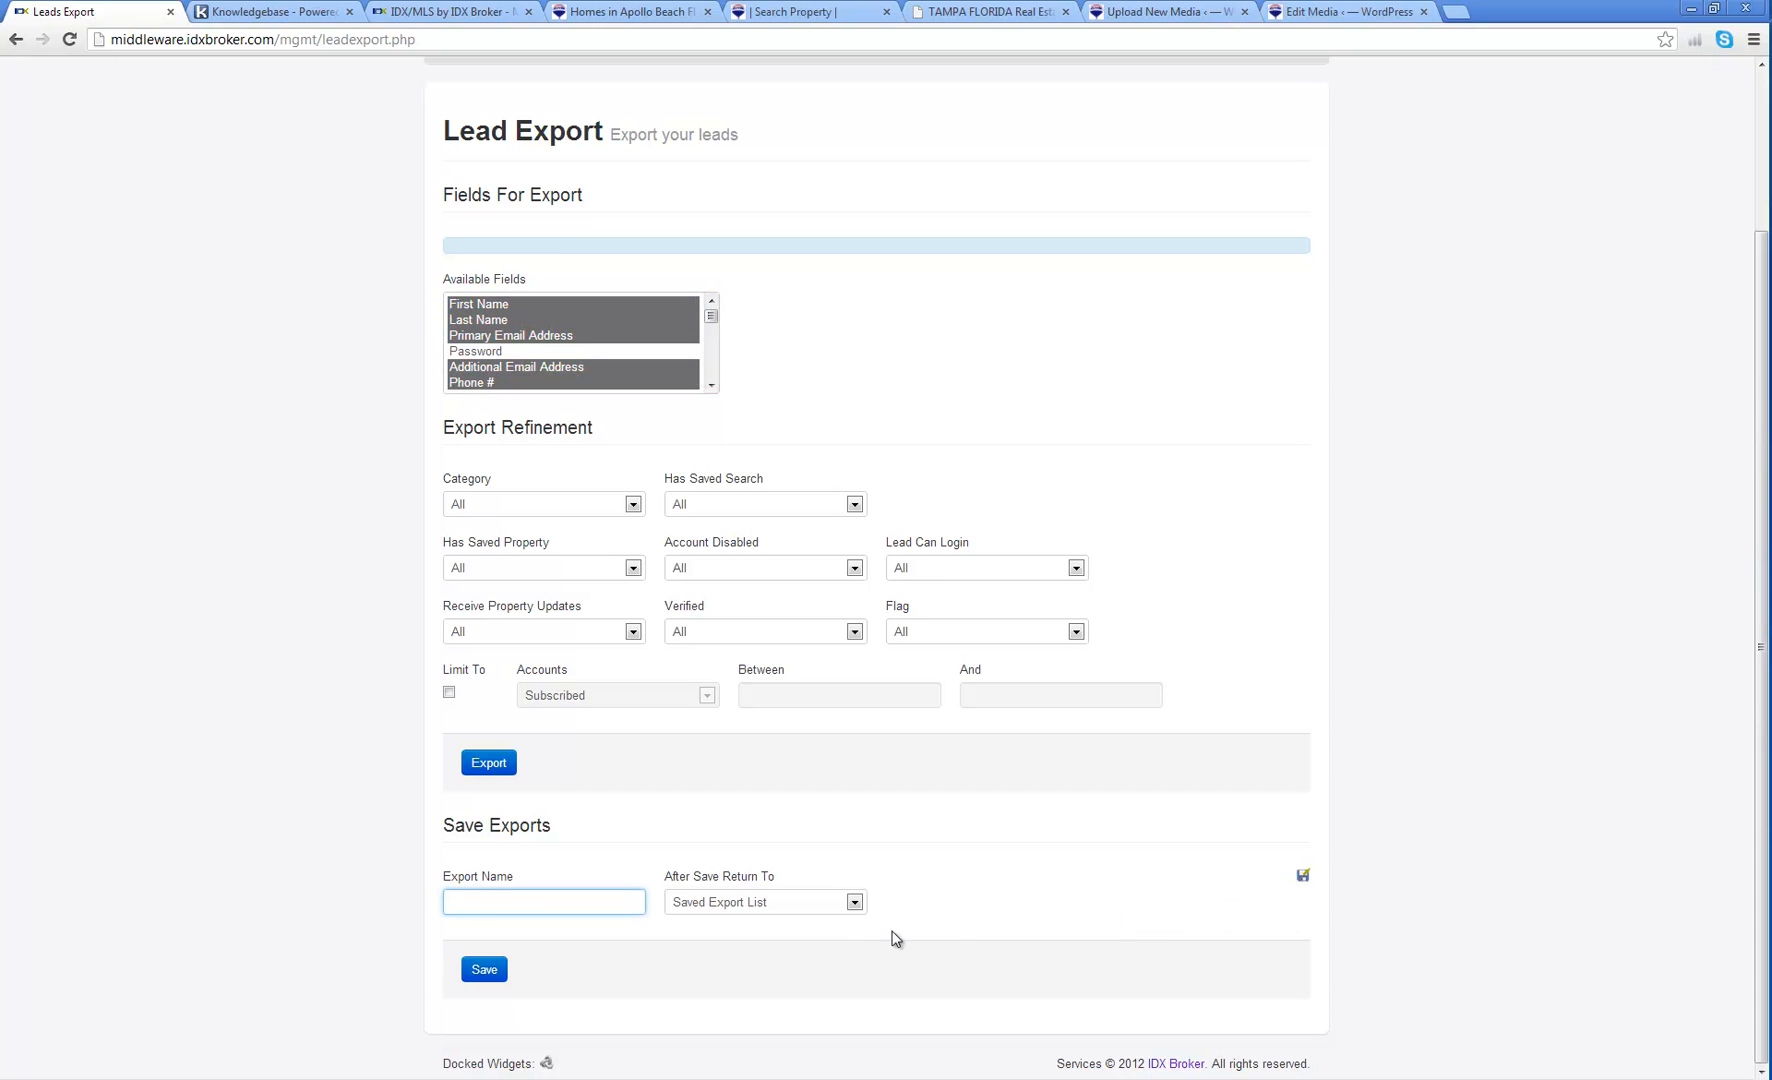
scroll(1190, 600, up, 2)
click(940, 245)
click(924, 274)
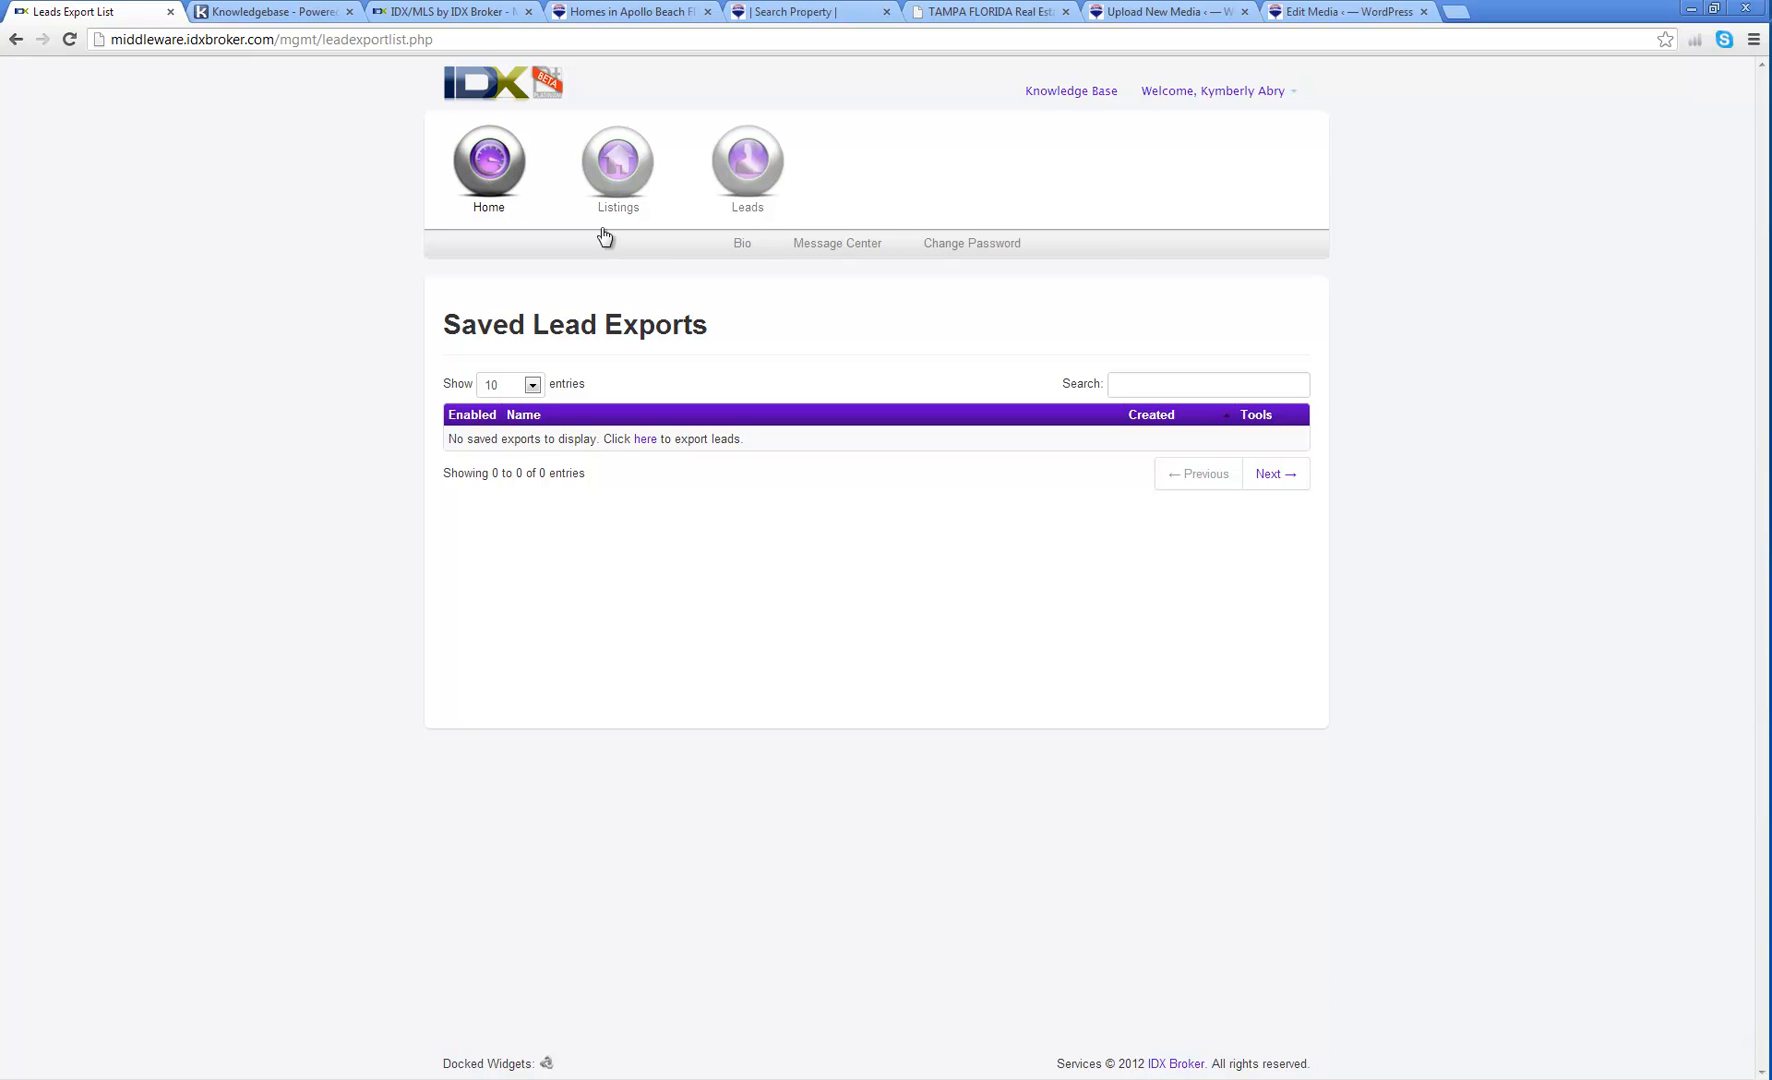
Step: Select the example sub-header URL in the agent's Bio Sub-Header settings
click(745, 247)
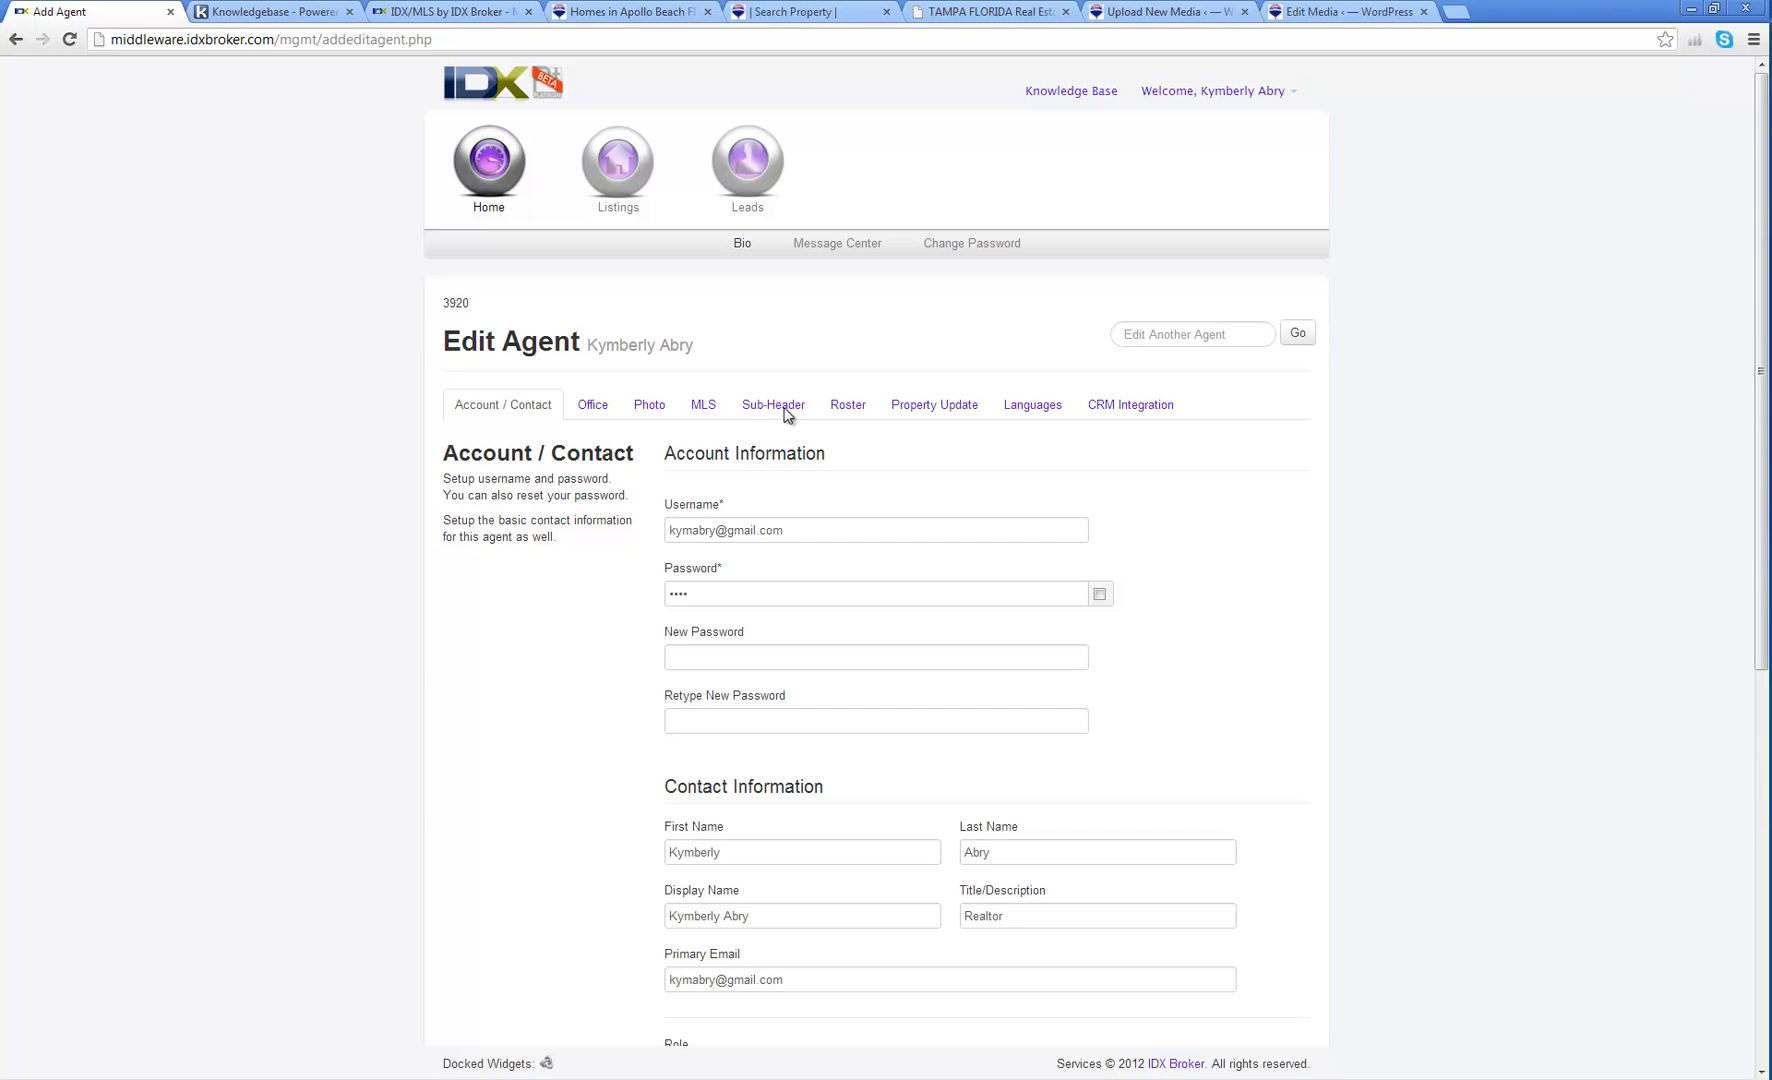
click(785, 410)
drag(1106, 588, 679, 591)
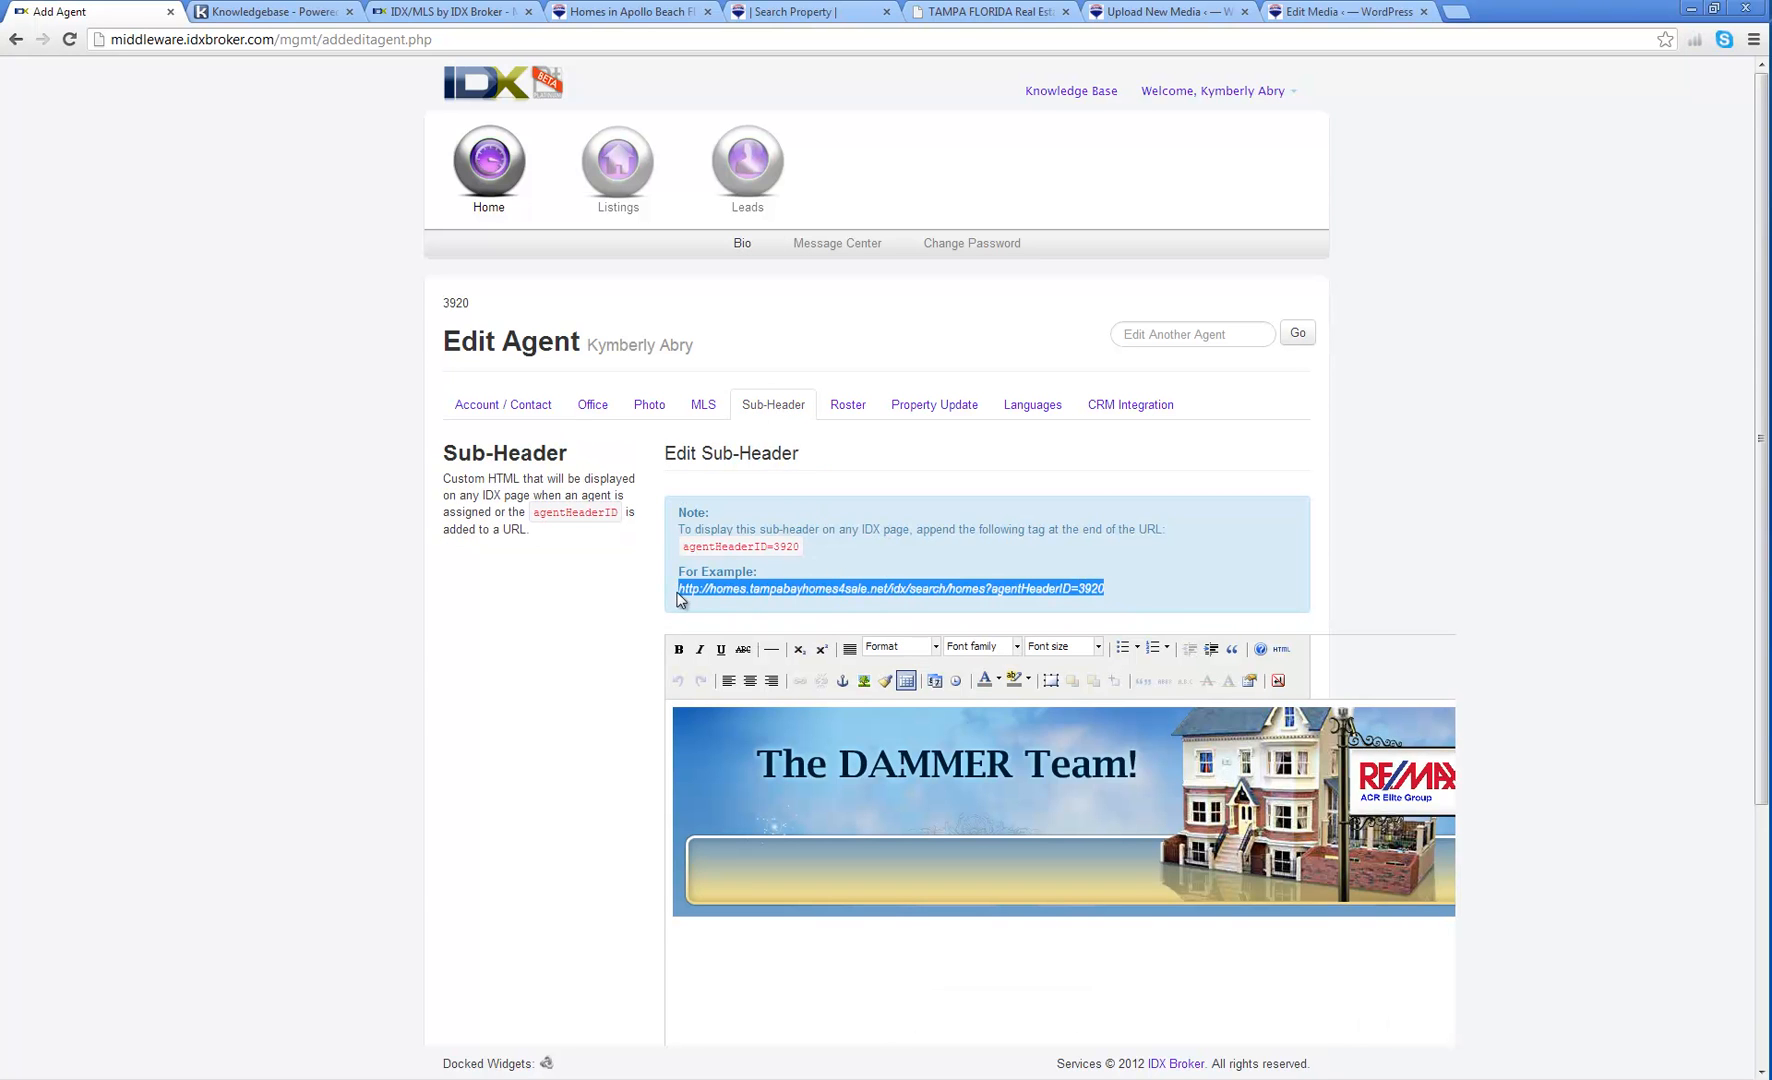
Step: Load the homes search page using the pasted URL ending agentHeaderID=3920
click(790, 12)
click(749, 40)
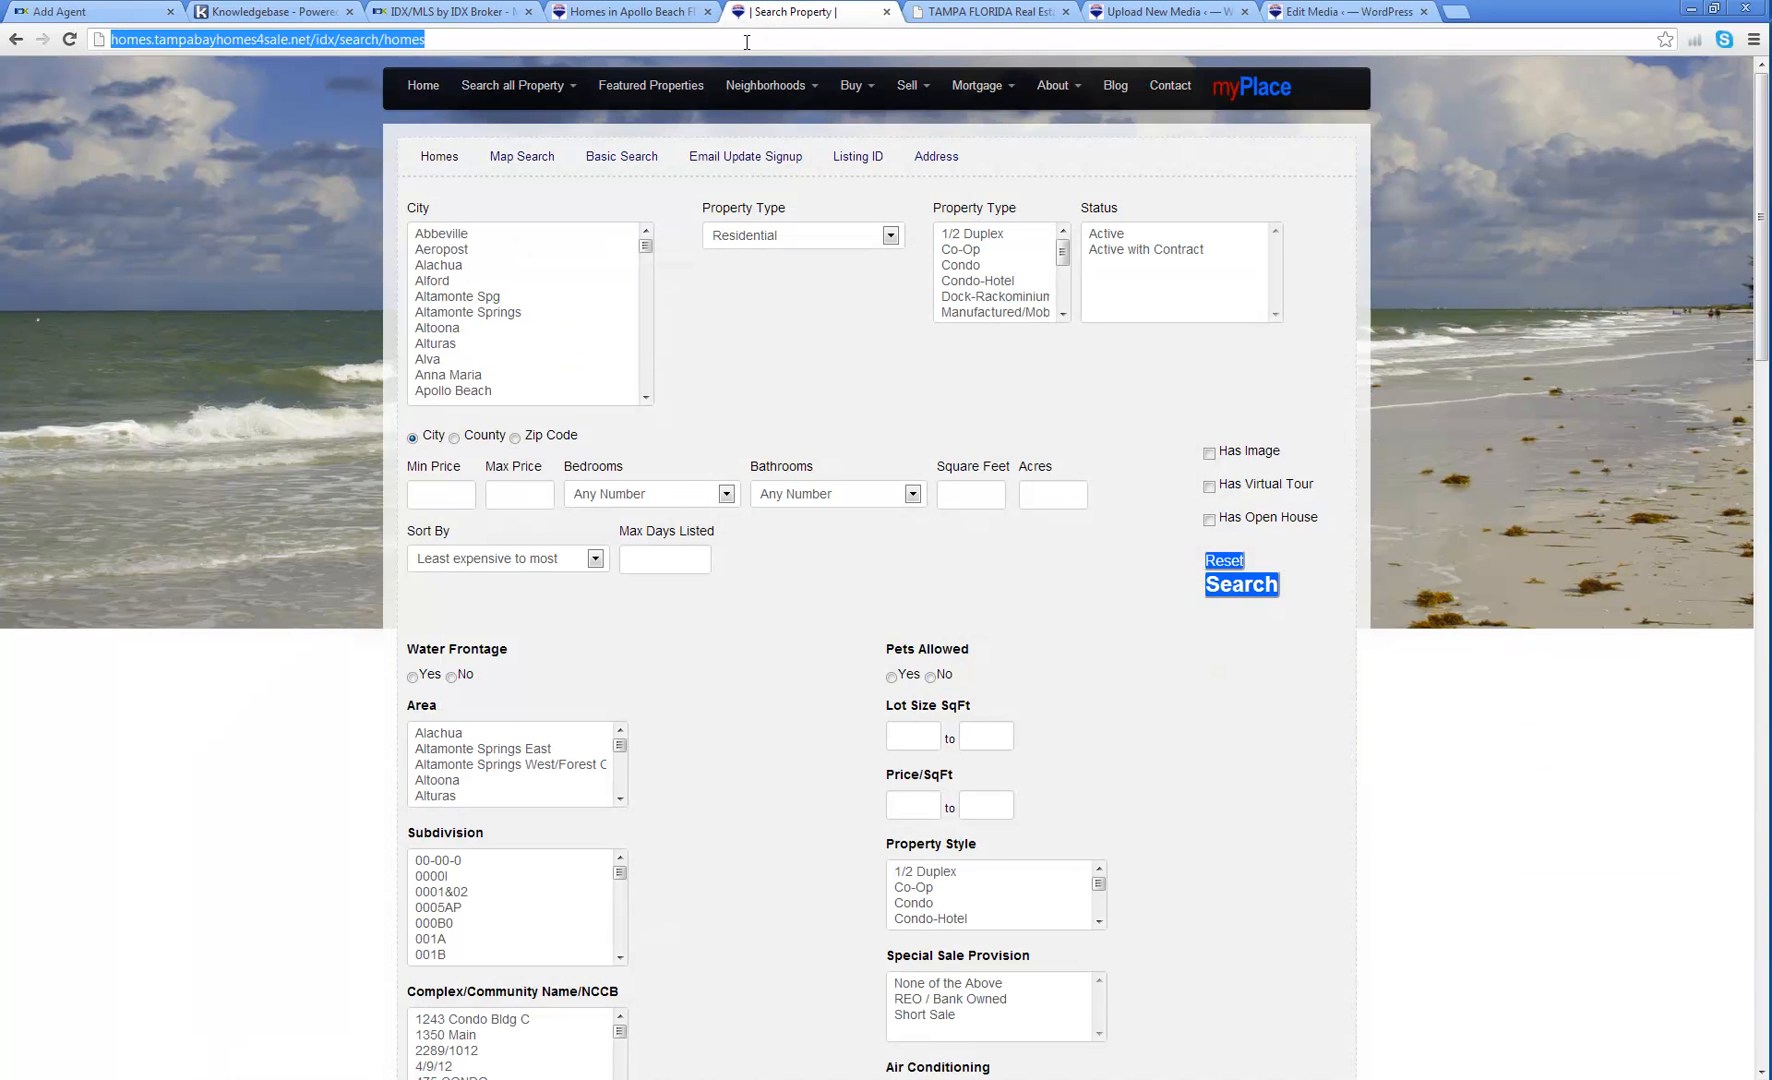
key(ctrl+v)
key(Return)
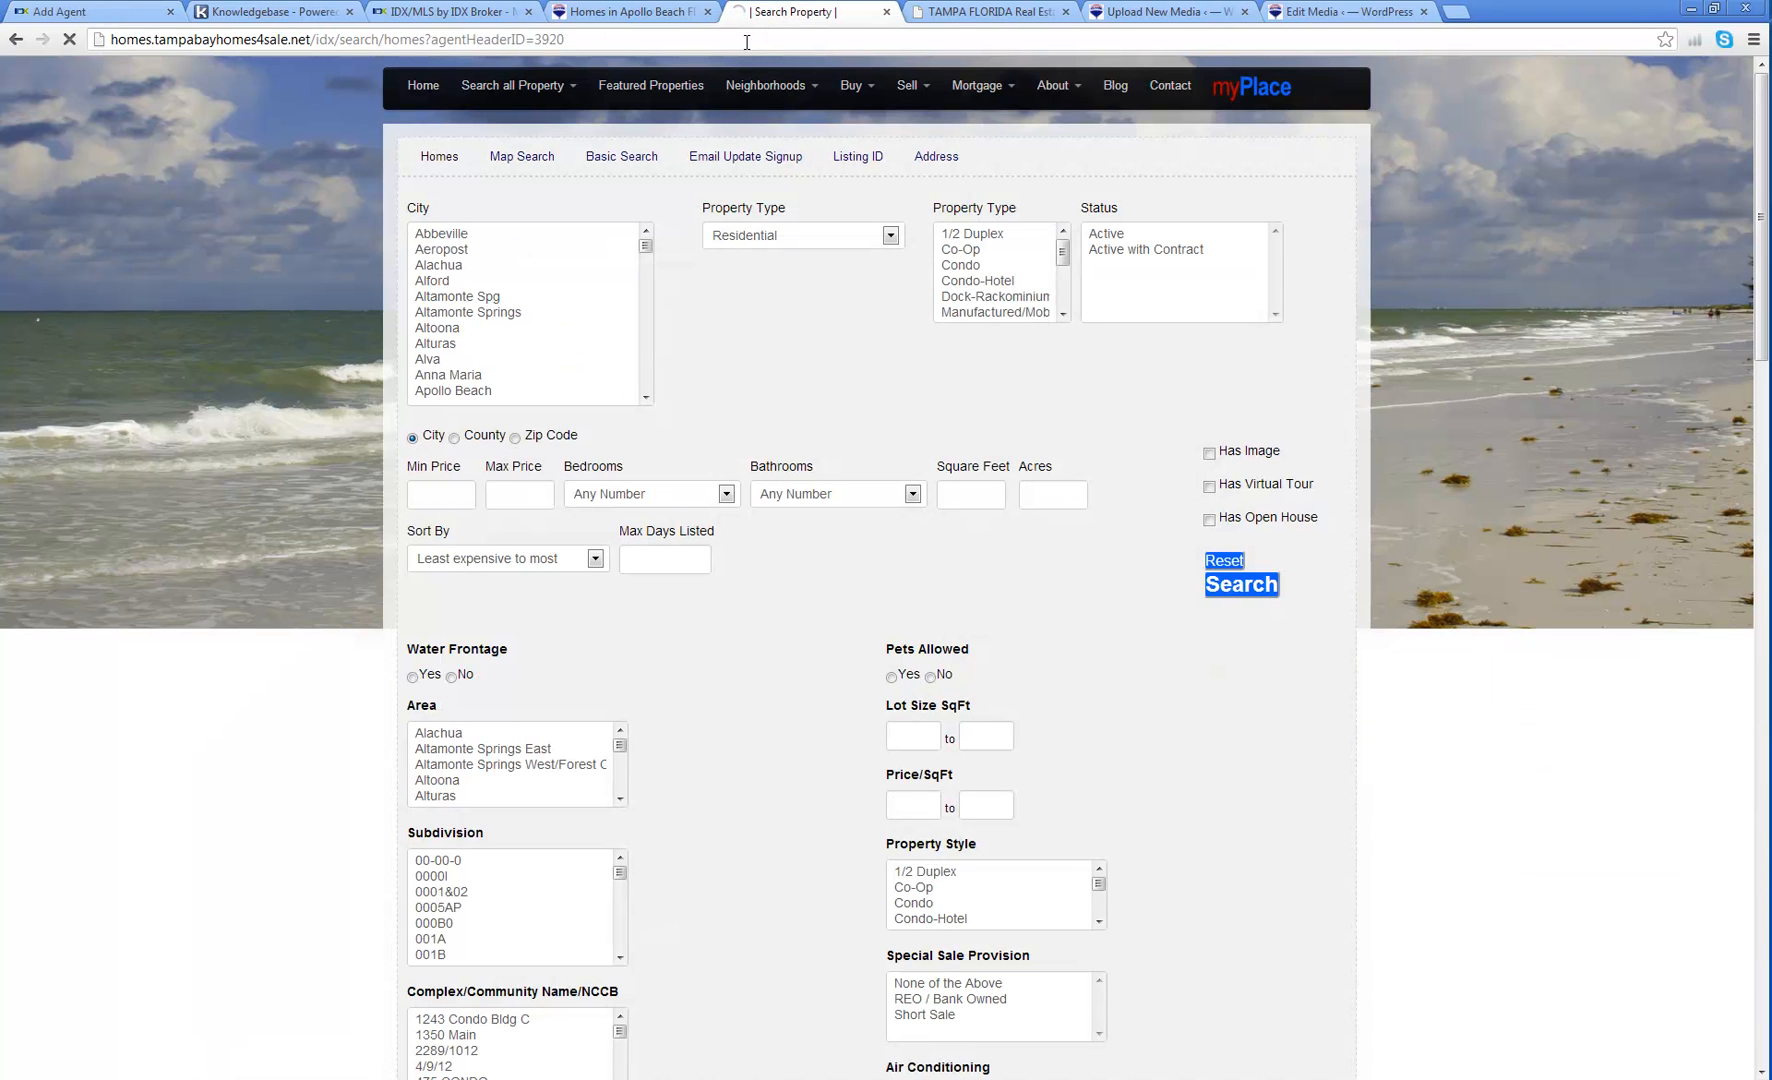